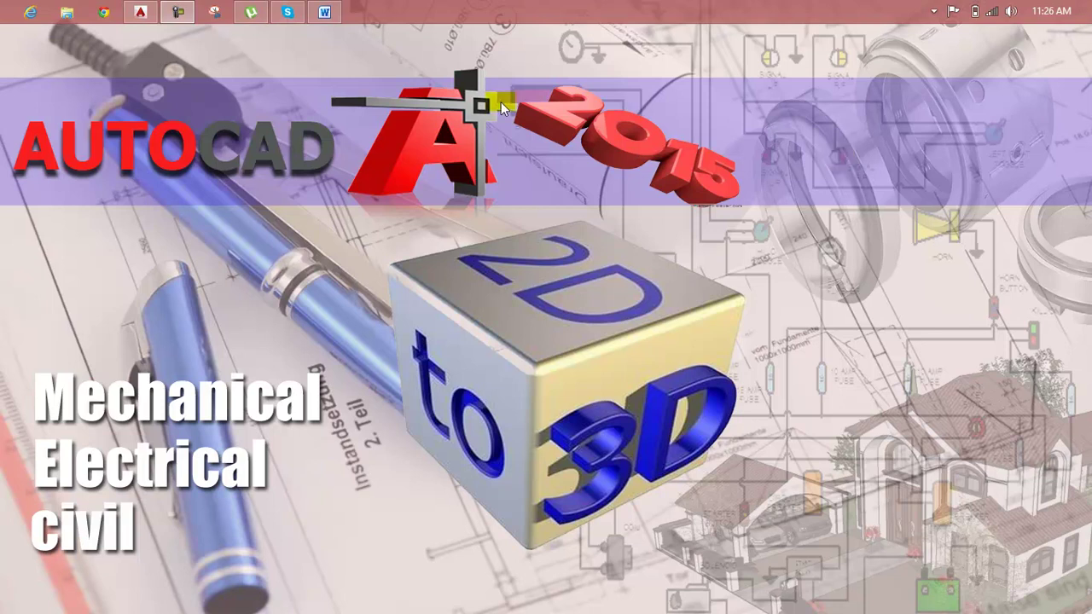
- Bring the Lesson 137 simple hammer practical notes to the front in Word
left_click(324, 11)
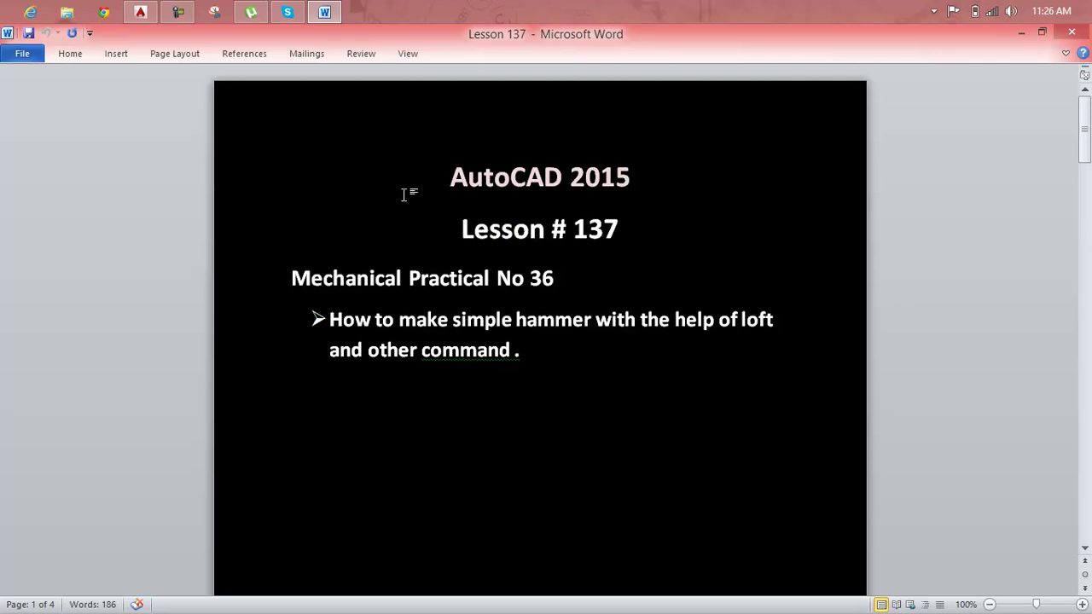
- Switch to AutoCAD and begin a rectangle, abandoning the first attempt
left_click(145, 12)
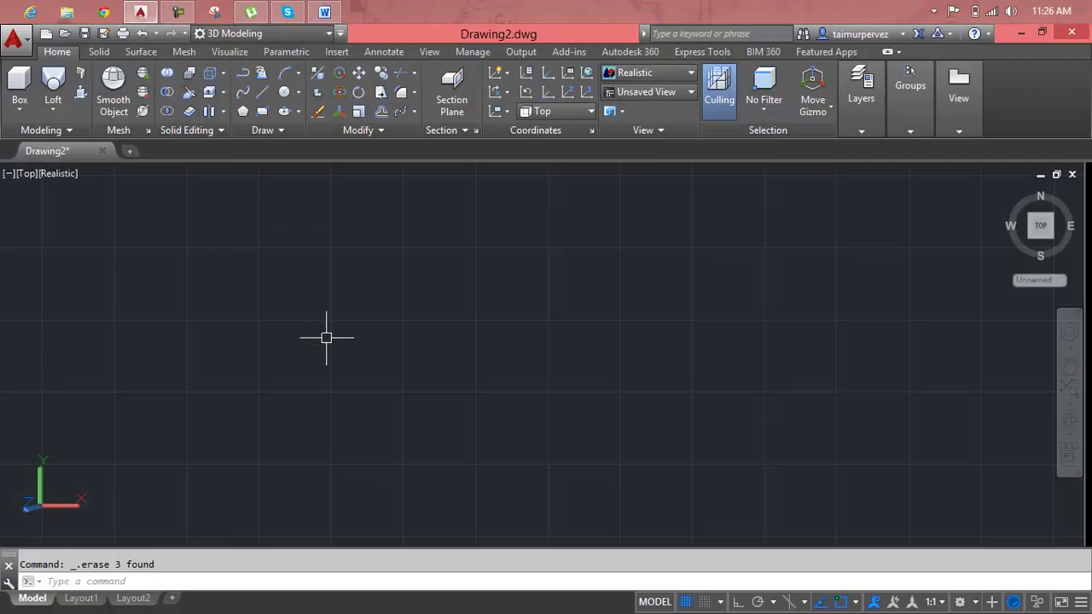
type("RE")
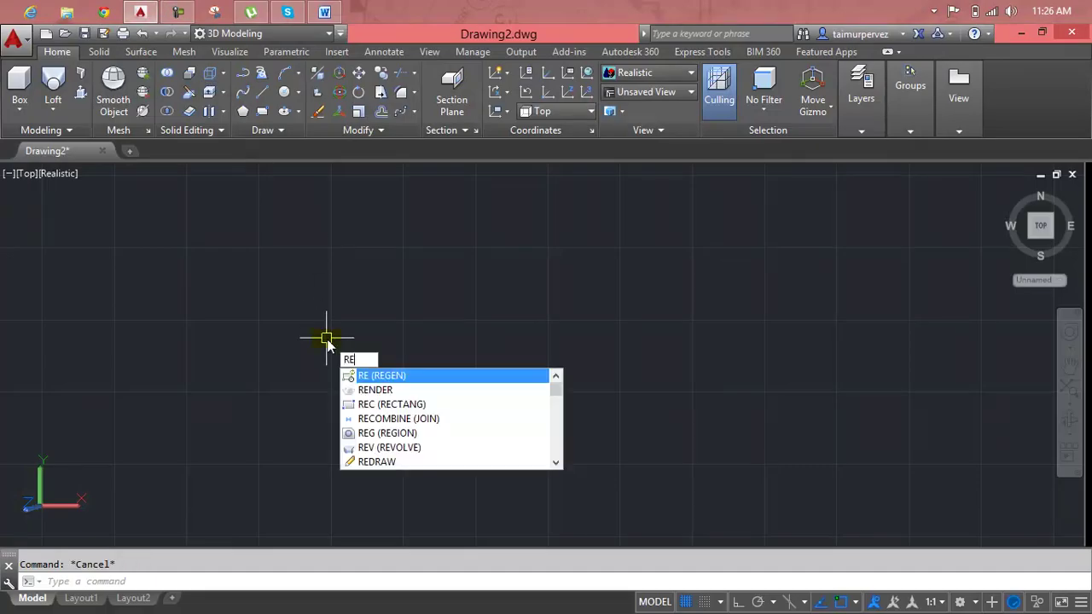
key("Escape")
type("re")
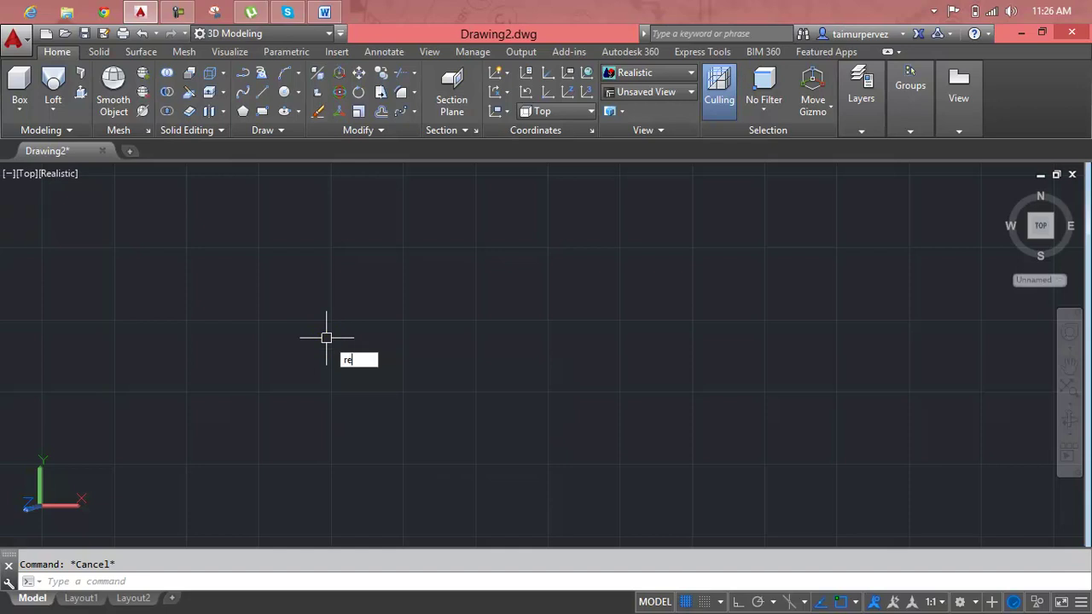
type("c")
key("Return")
left_click(334, 297)
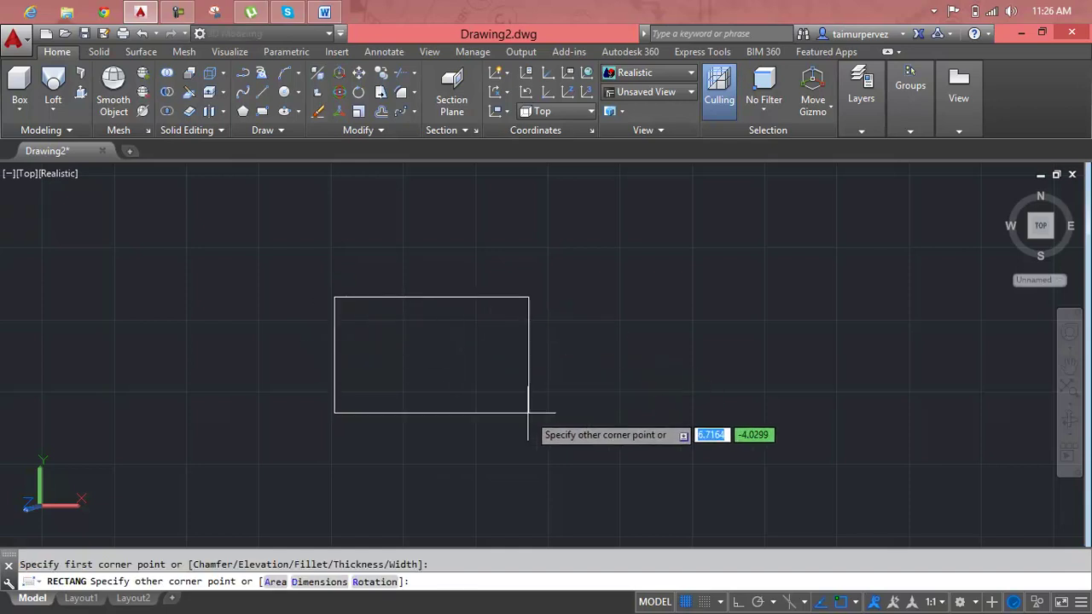
type("10")
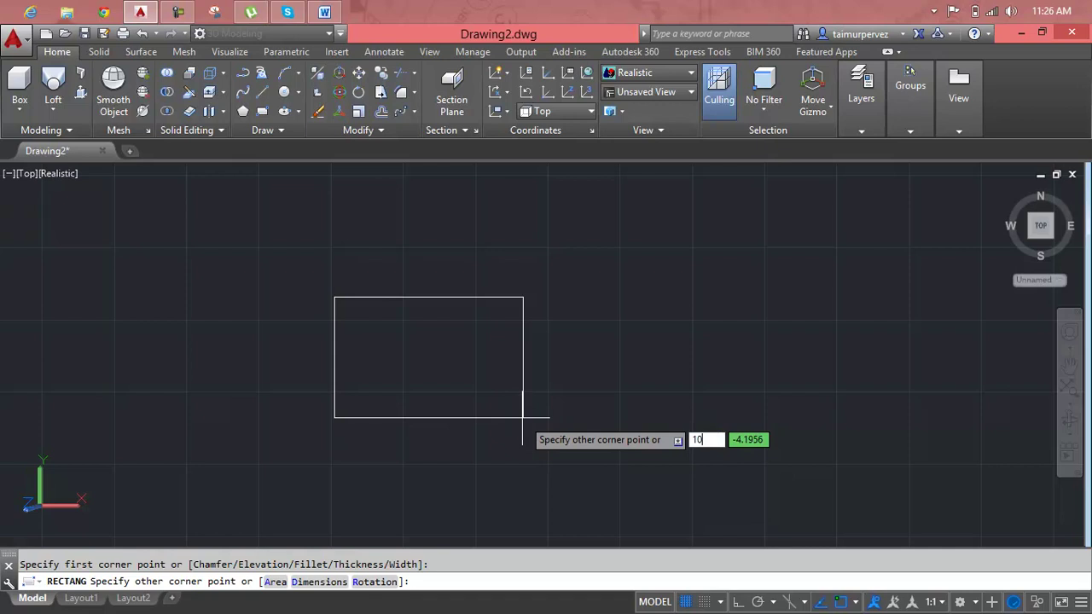
key("Escape")
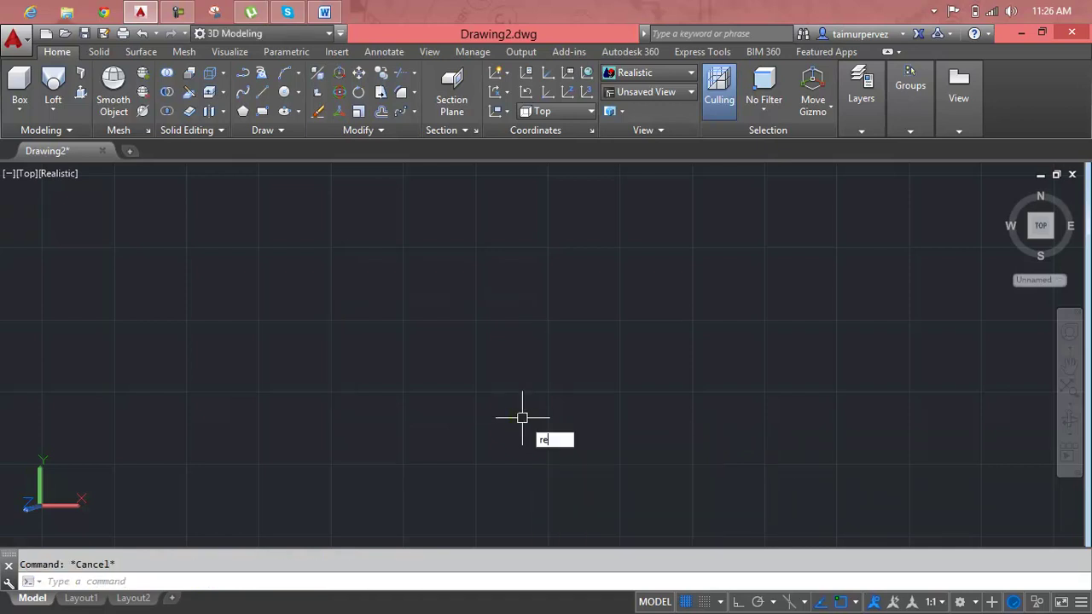
key("Return")
left_click(407, 327)
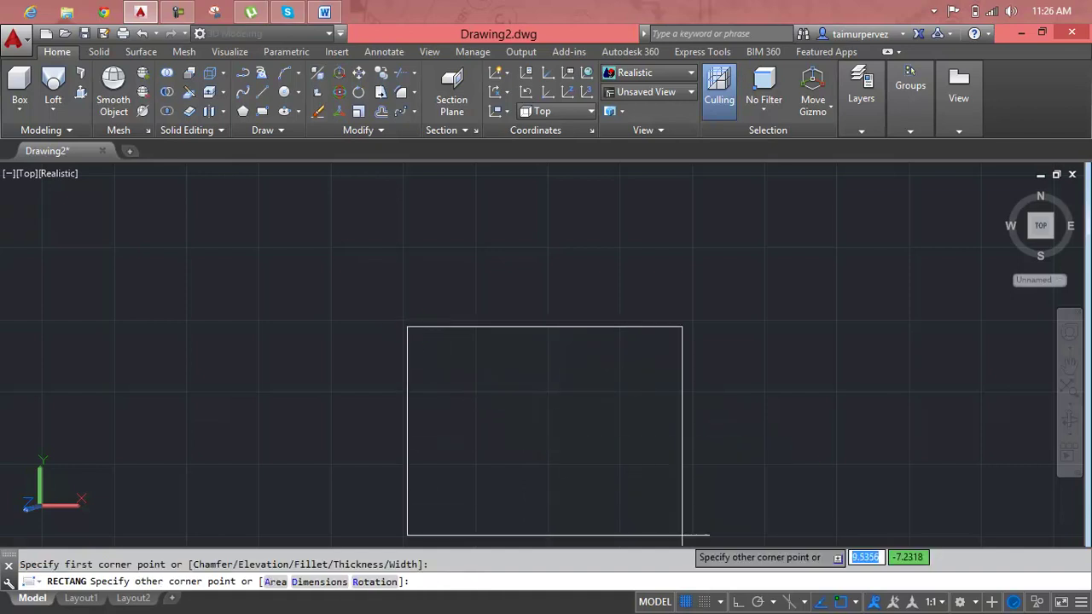
type("@20")
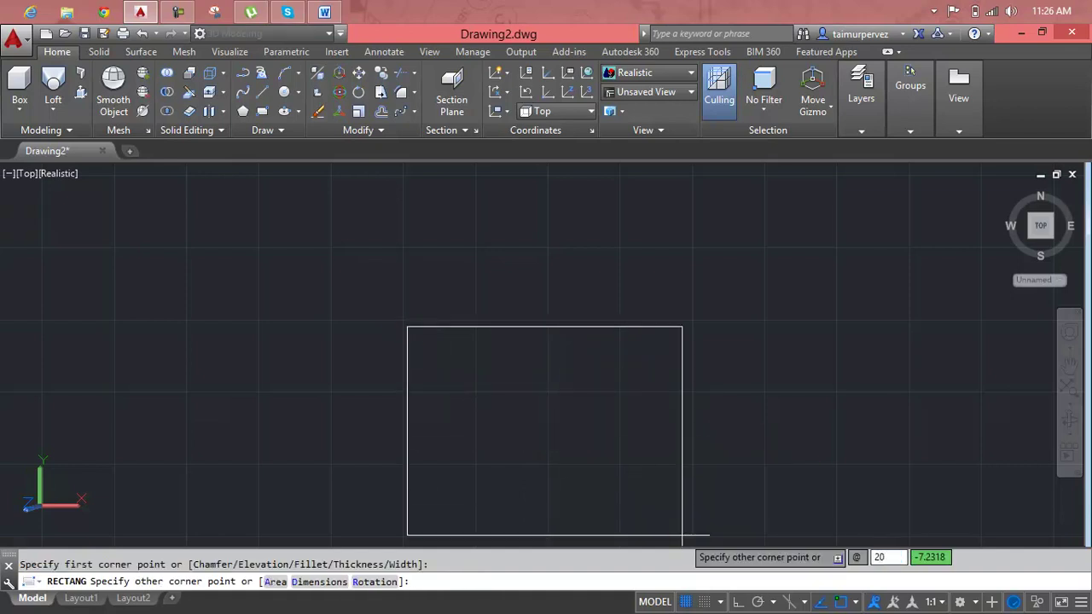
key("Tab")
type("2")
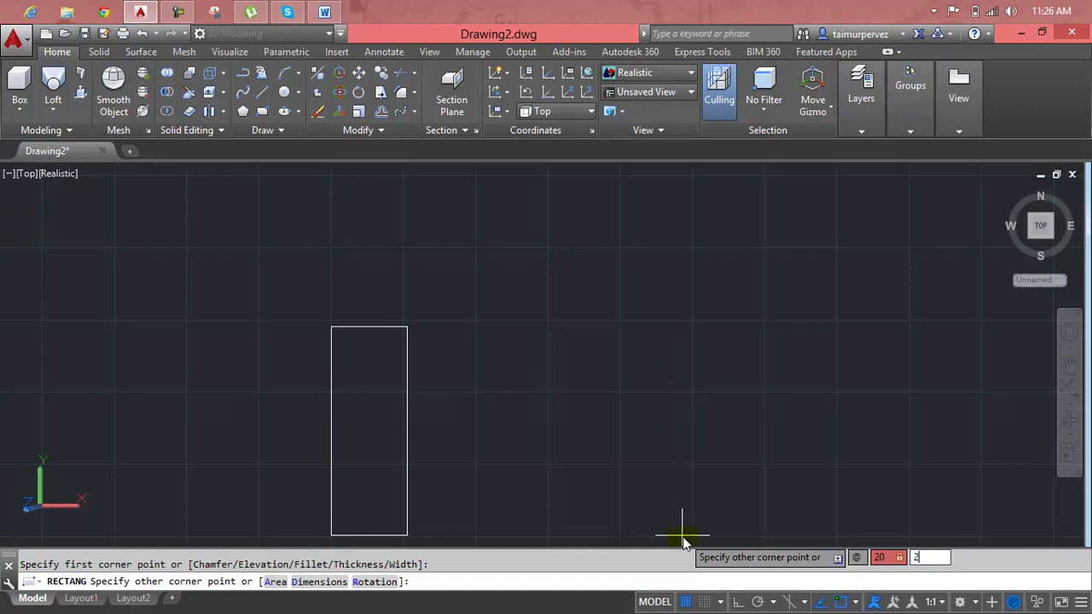
key("Return")
scroll(616, 432, "down", 3)
middle_click_drag(602, 441, 451, 438)
scroll(451, 438, "down", 2)
scroll(452, 414, "down", 3)
key("Escape")
scroll(439, 392, "up", 1)
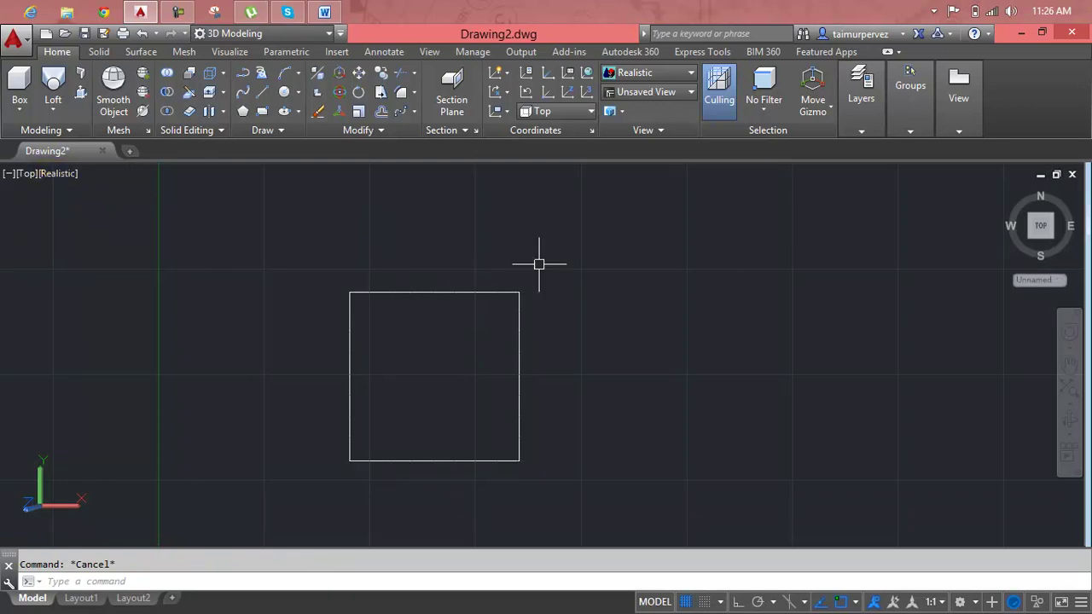
left_click_drag(1003, 193, 1007, 198)
- In an isometric view, press-pull the square up 20 units into a solid cube
left_click(1006, 198)
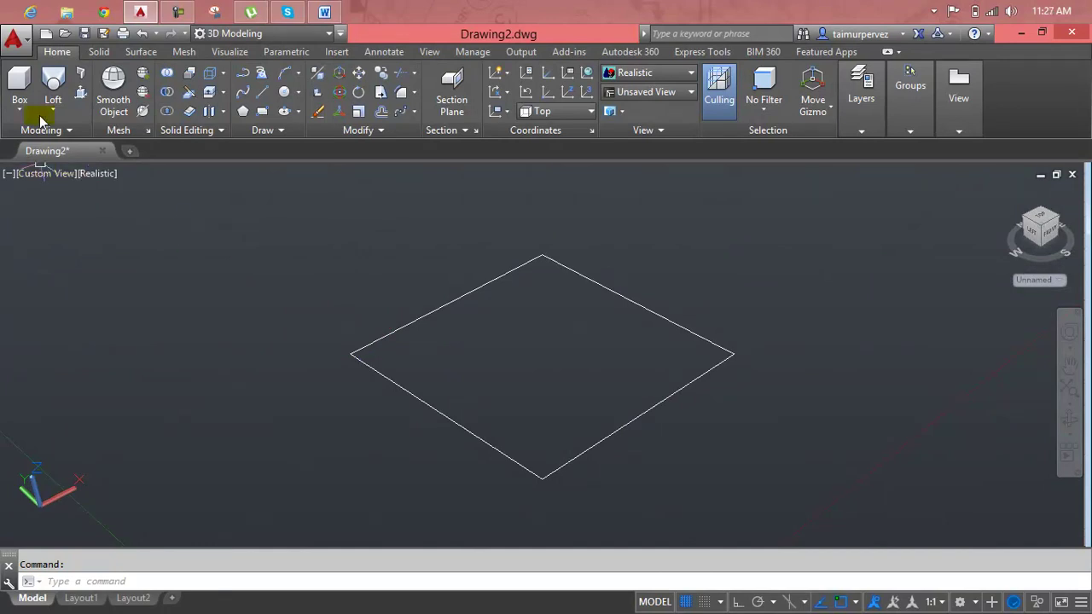
left_click(81, 91)
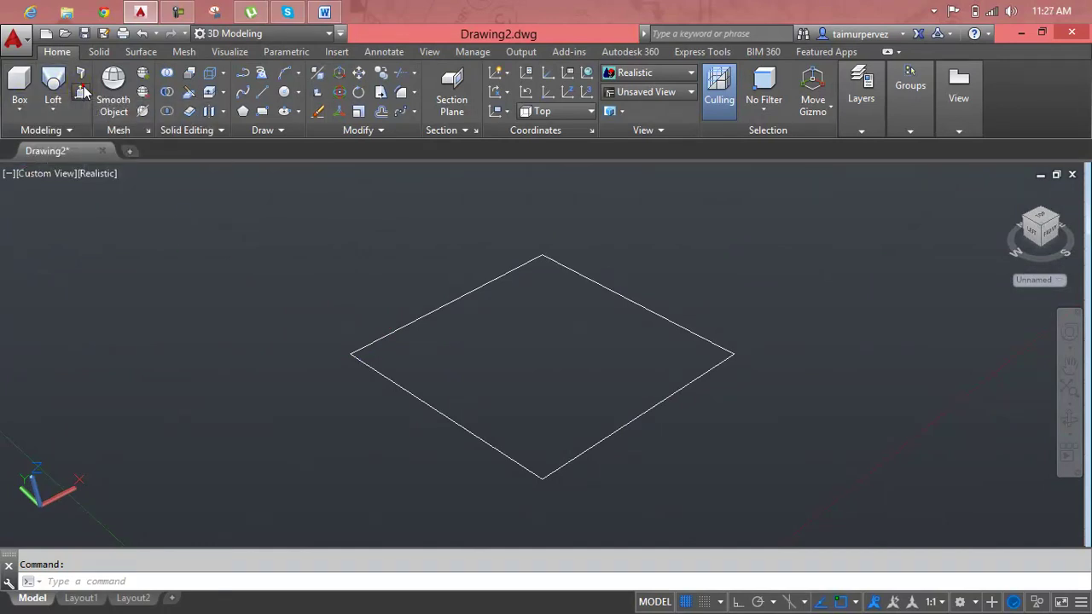
left_click(377, 343)
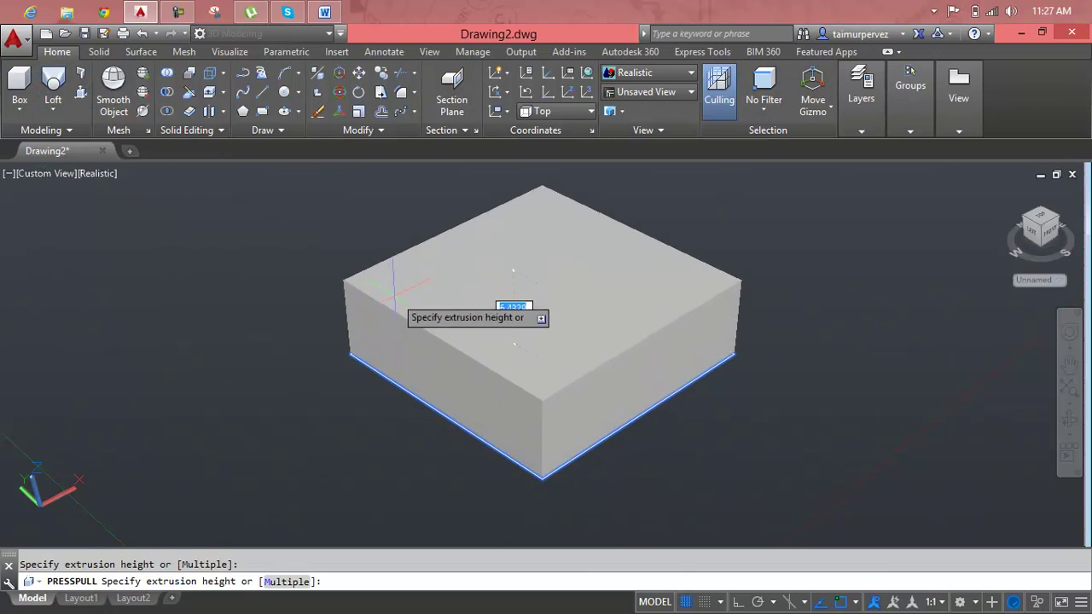
scroll(372, 341, "down", 1)
middle_click_drag(373, 341, 332, 383)
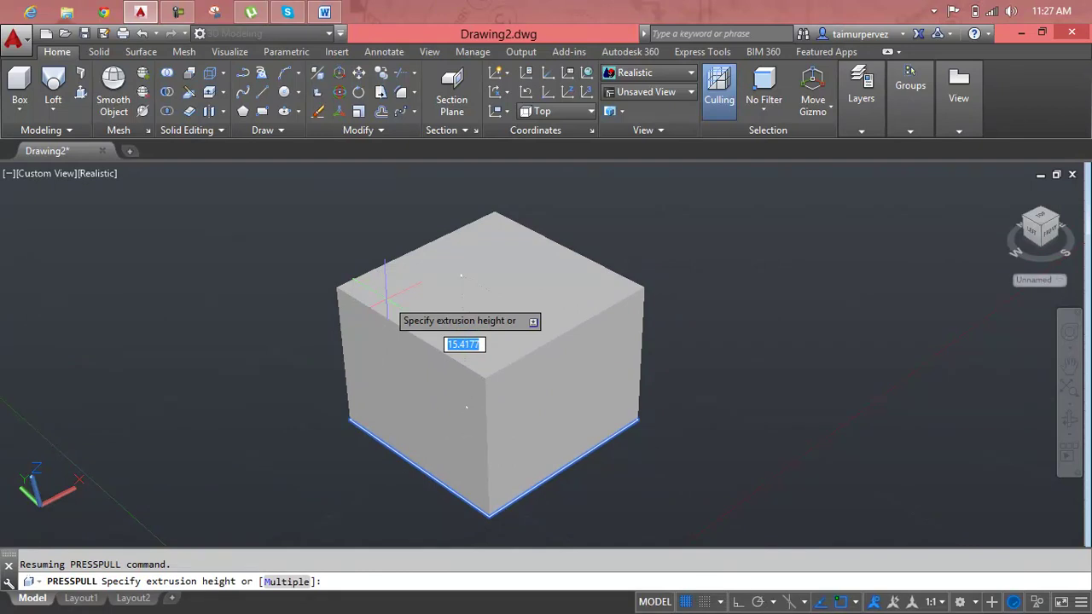
type("20")
key("Return")
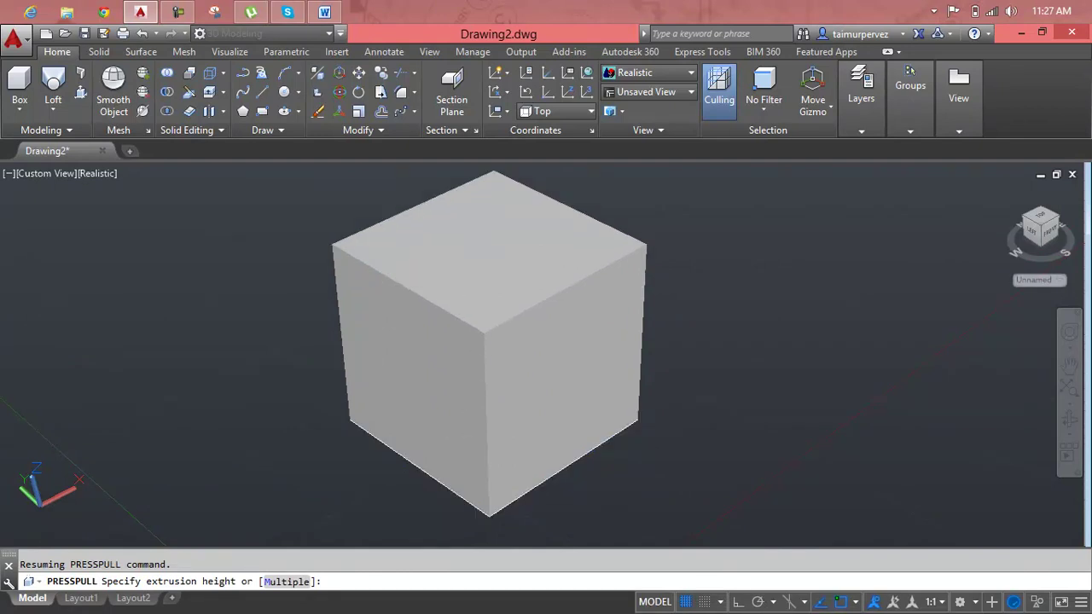
key("Escape")
scroll(438, 323, "down", 2)
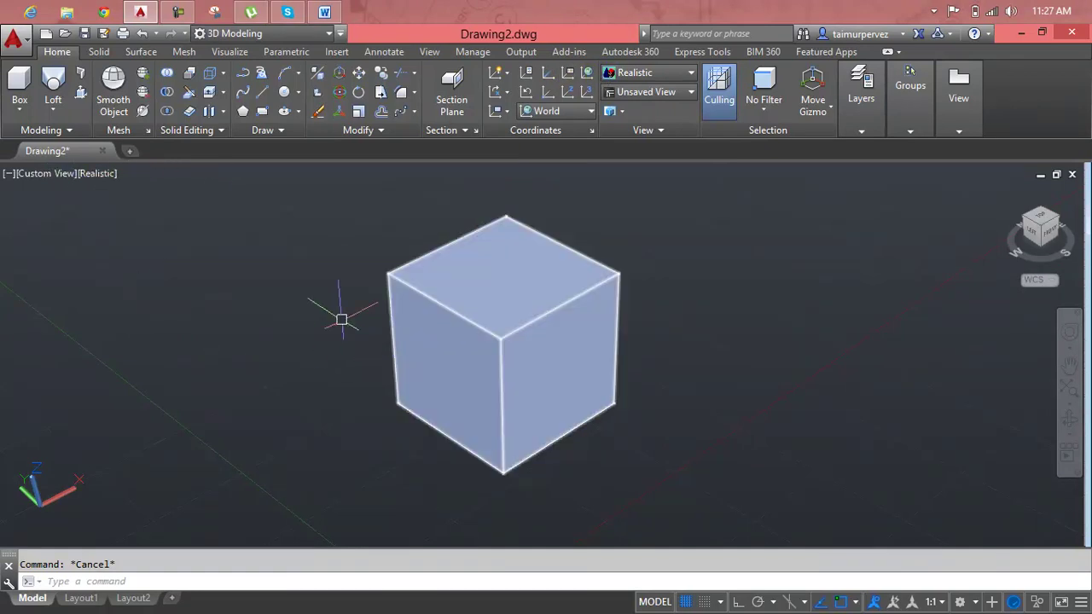
- Show the cube from the Left view in 2D Wireframe style
left_click(31, 175)
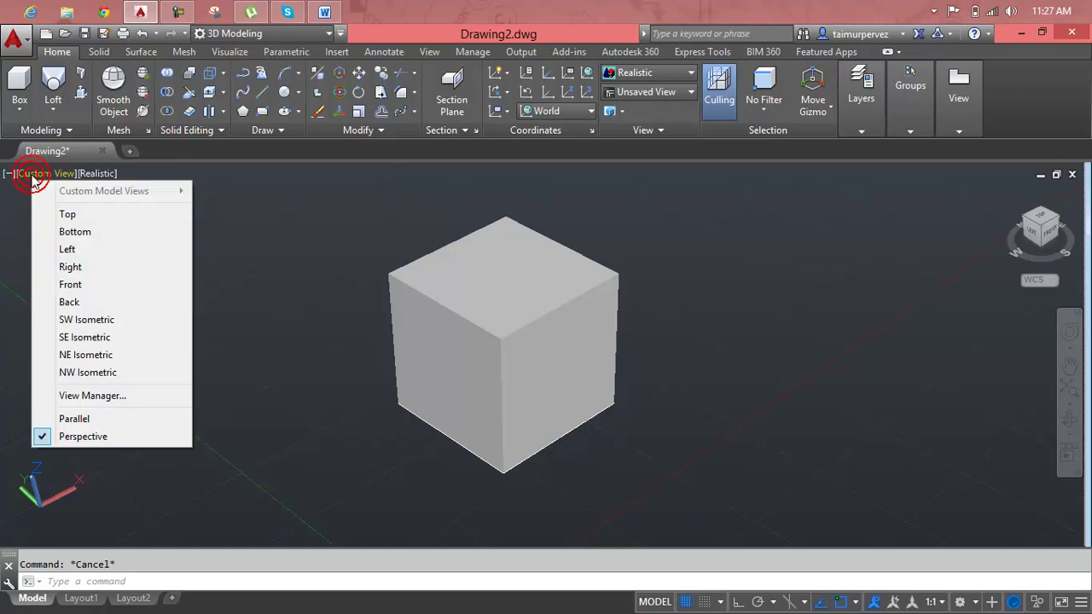
left_click(67, 249)
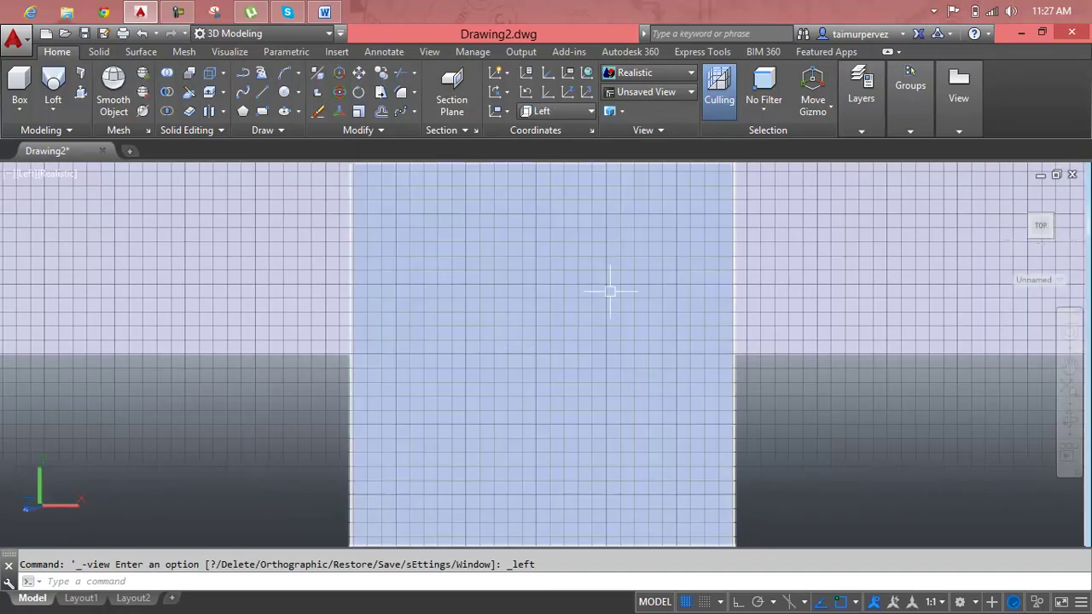
left_click(53, 174)
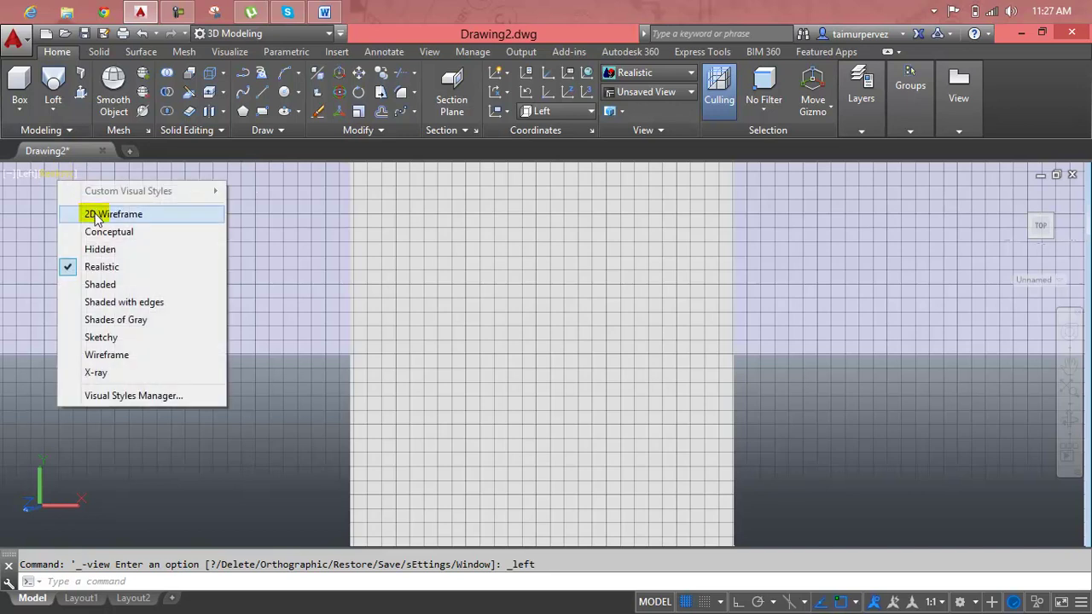
left_click(96, 216)
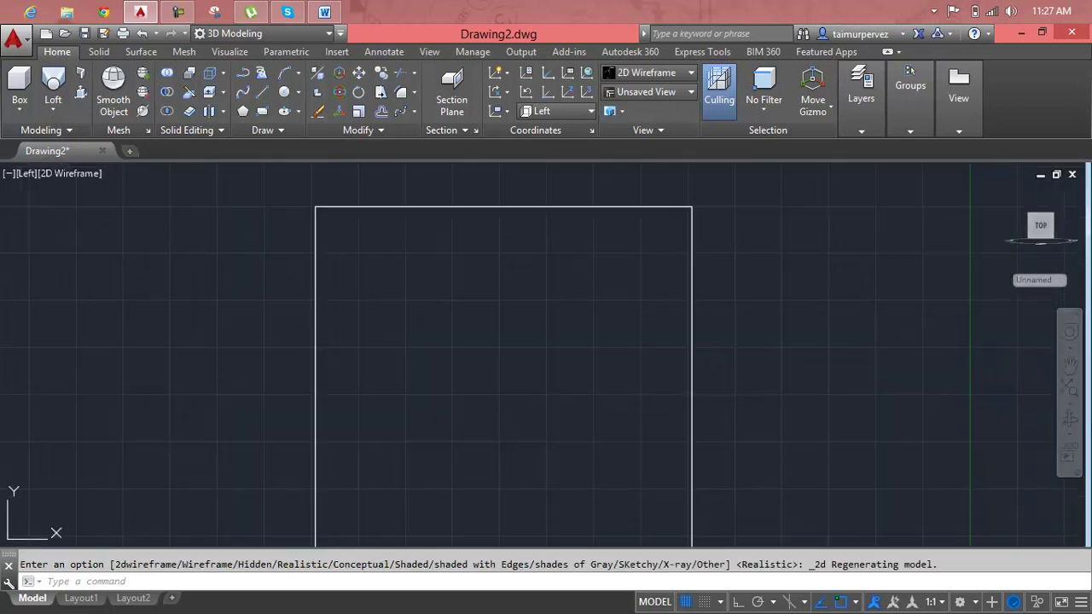
key("Escape")
- Draw vertical and horizontal midpoint-to-midpoint lines across the left face
type("l")
key("Return")
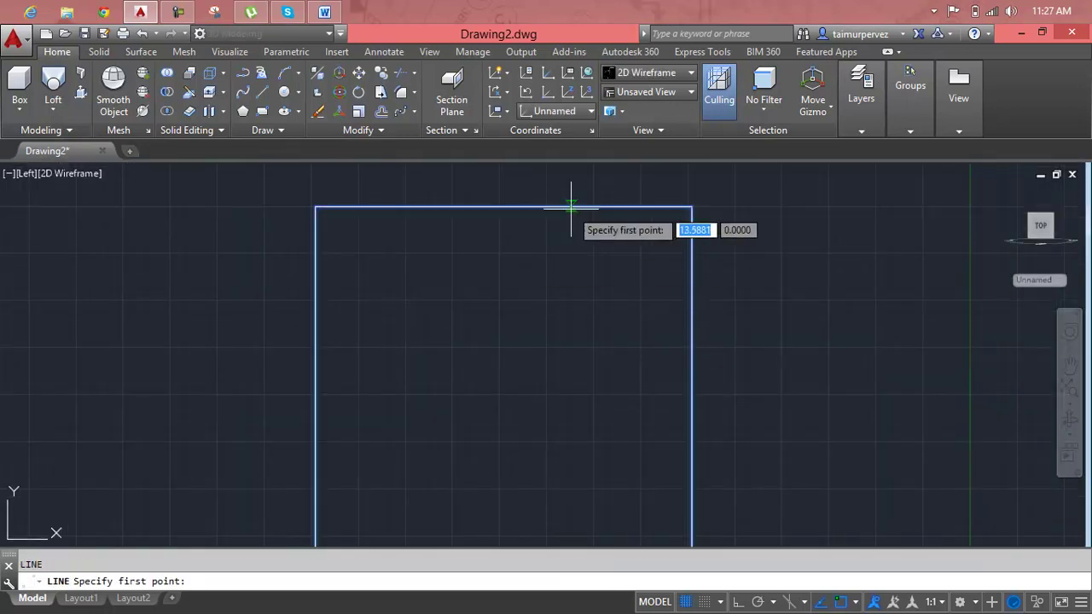
left_click(502, 207)
scroll(495, 281, "down", 3)
middle_click_drag(494, 319, 496, 293)
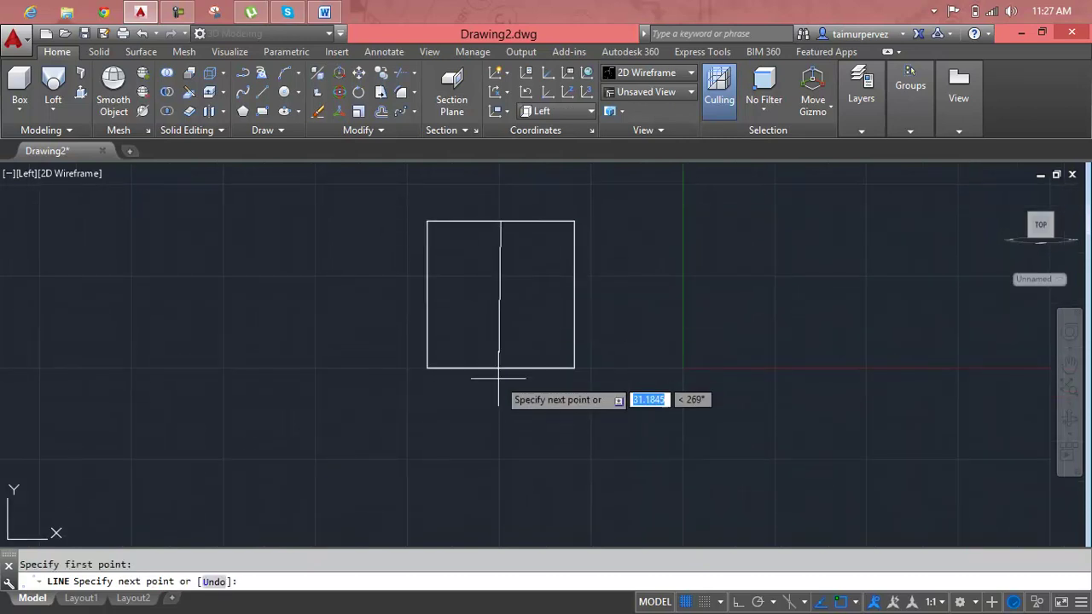
left_click(500, 368)
key("Return")
key("Return")
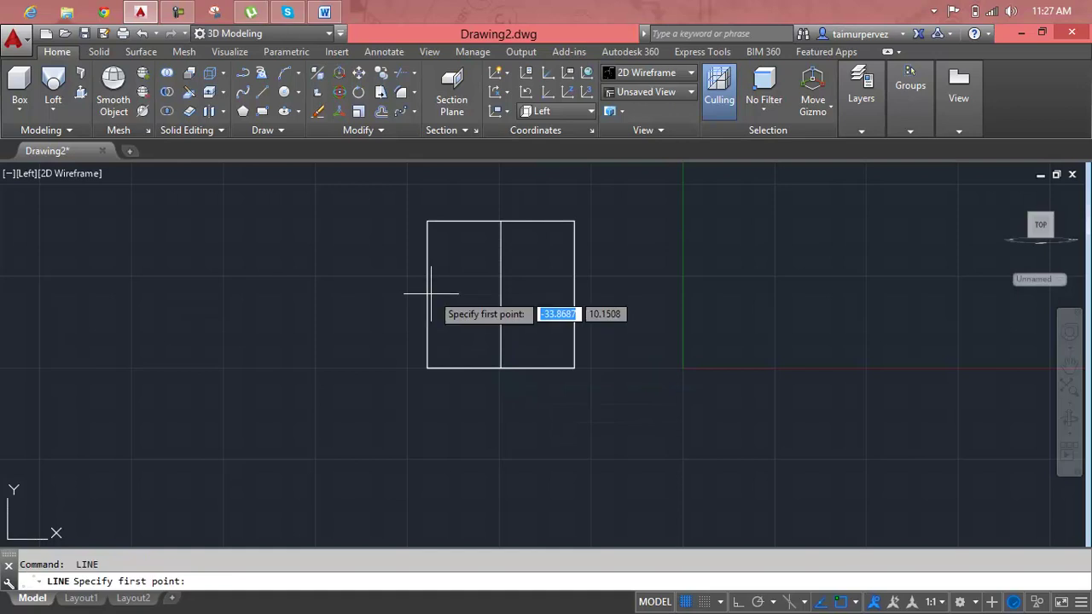
left_click(427, 294)
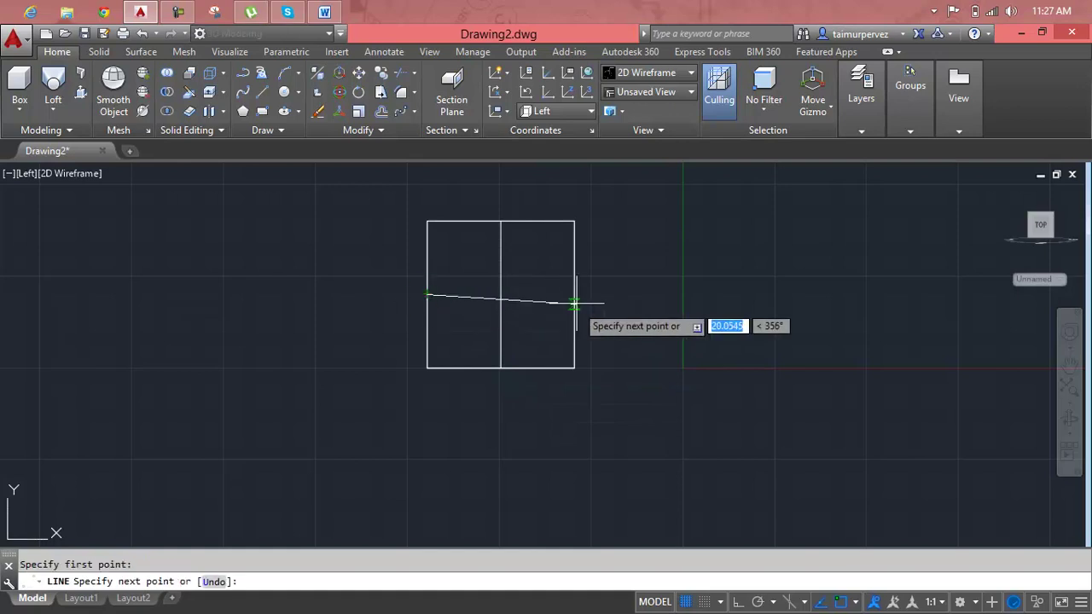
left_click(574, 294)
key("Escape")
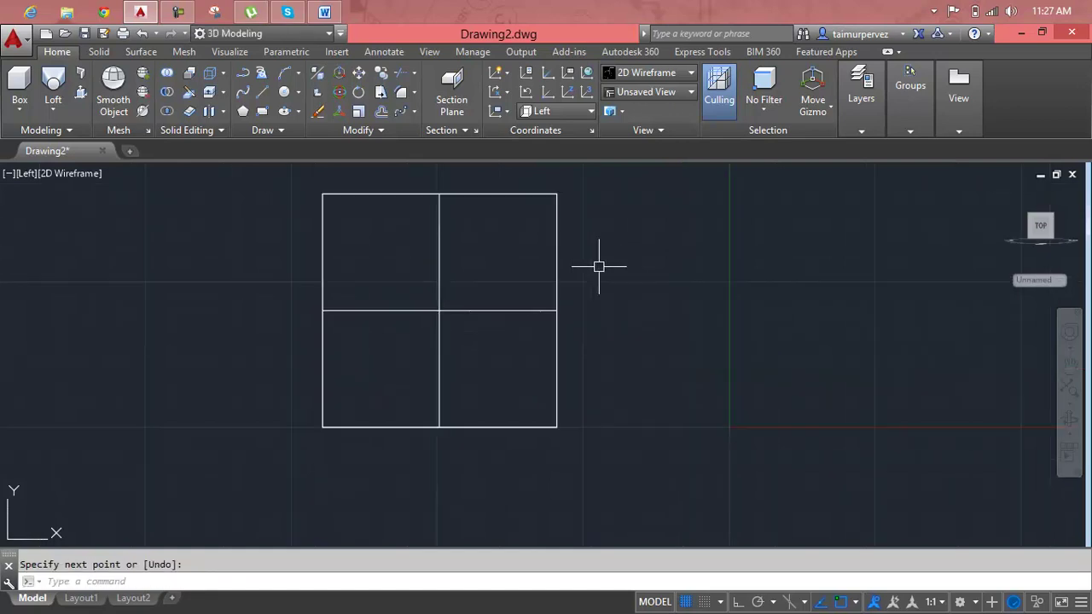
scroll(599, 266, "up", 2)
- Draw two circles centred on the centre-line crossing, the first just inside the square
type("c")
key("Return")
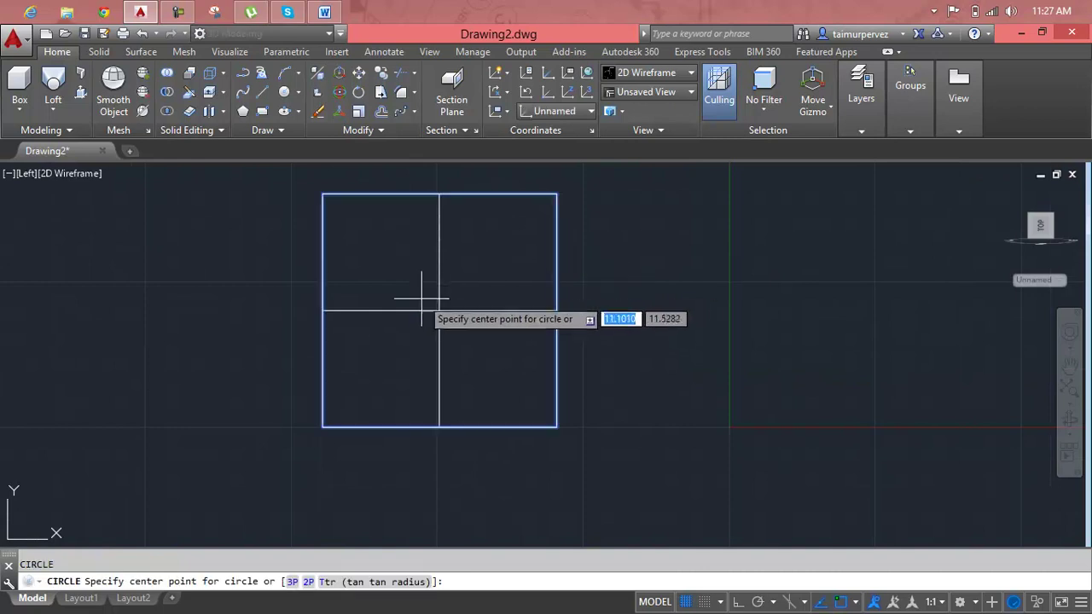
left_click(438, 310)
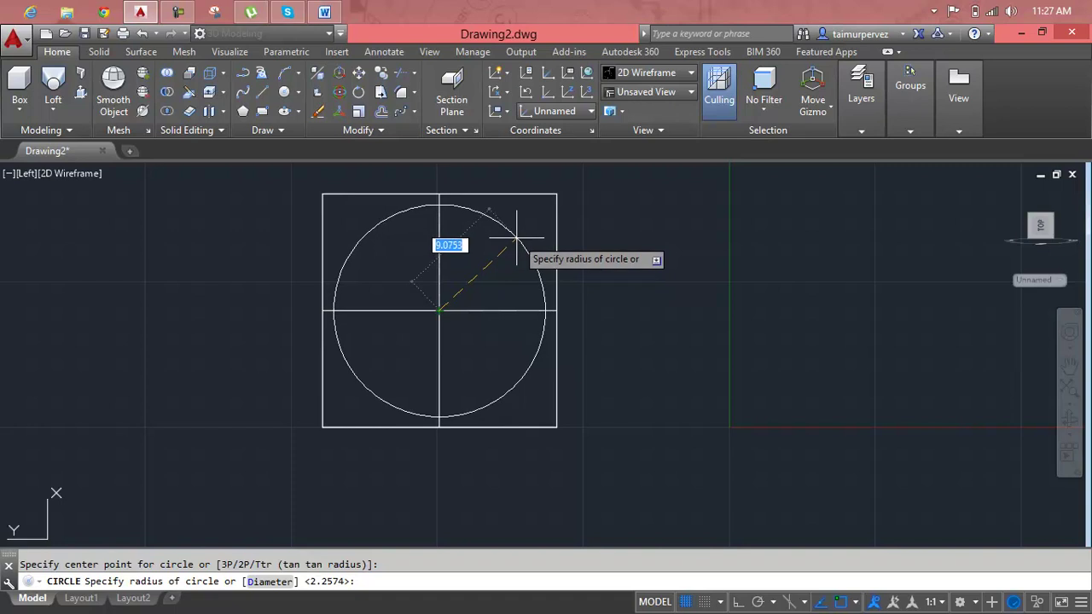
left_click(516, 239)
type("c")
key("Return")
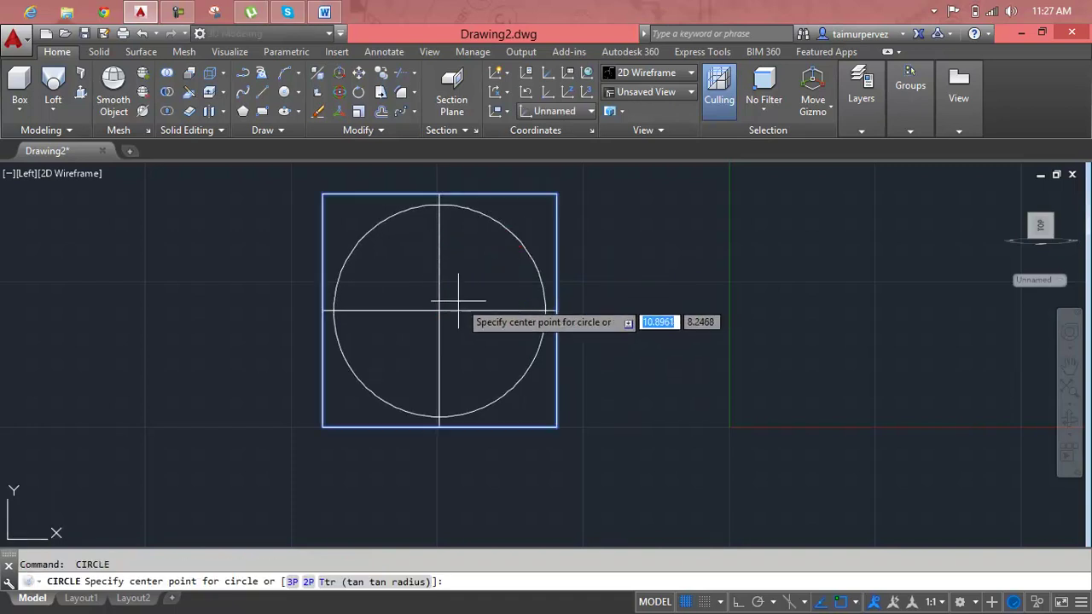
left_click(439, 312)
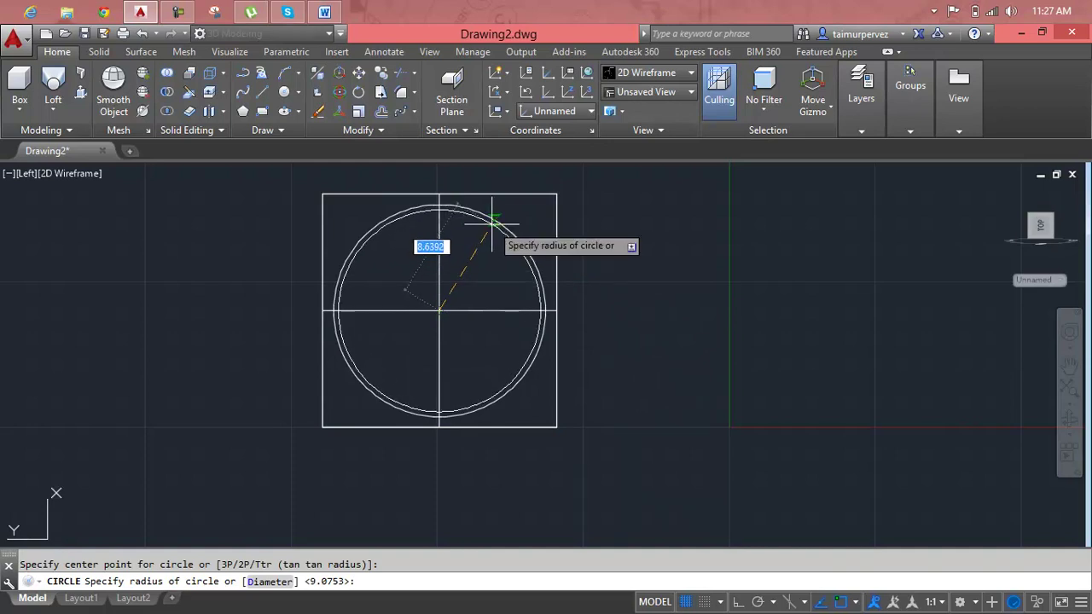
left_click(492, 225)
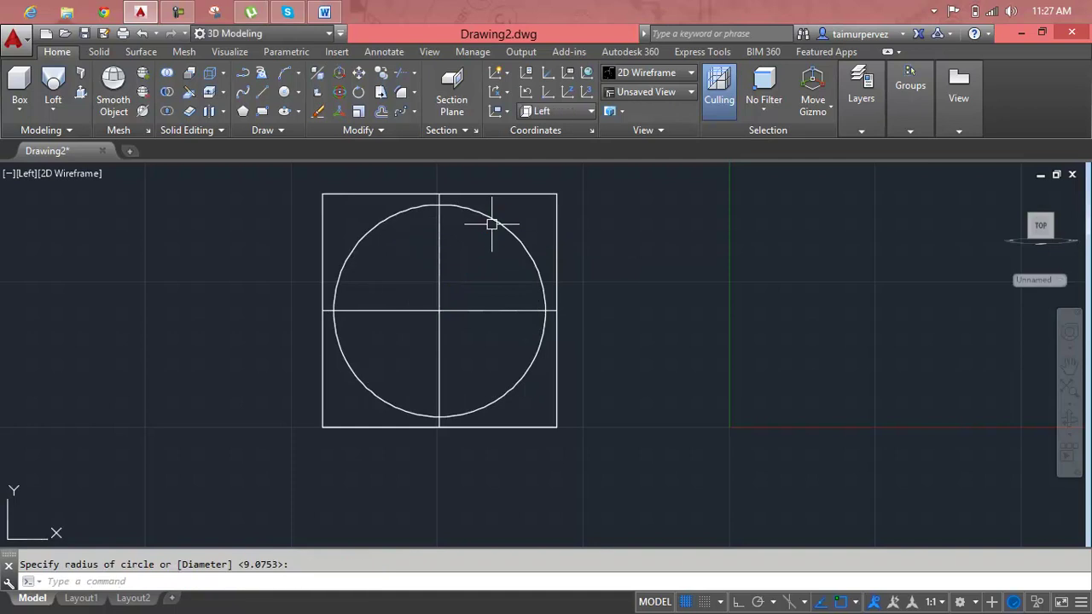
scroll(491, 224, "up", 4)
left_click(493, 221)
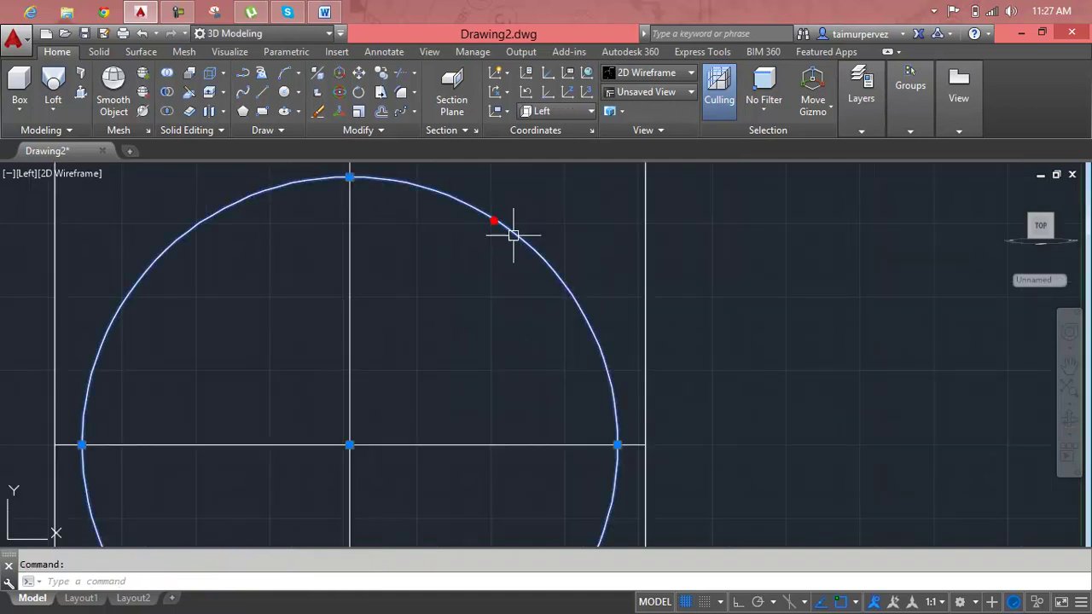
left_click(617, 444)
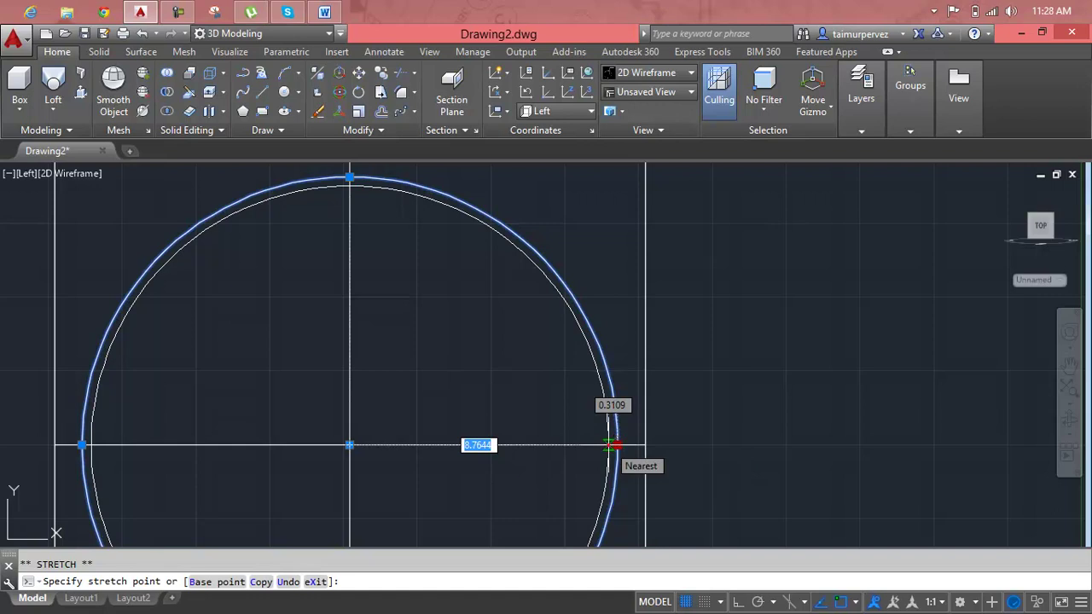
key("Escape")
- Add a smaller inner circle at the same centre point
type("c")
key("Return")
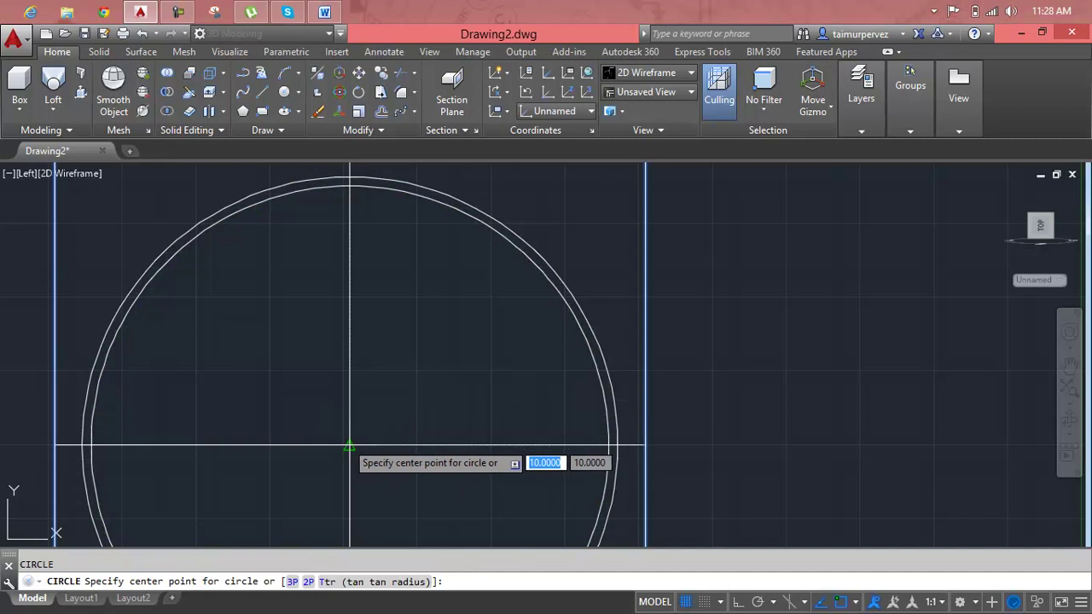
left_click(350, 444)
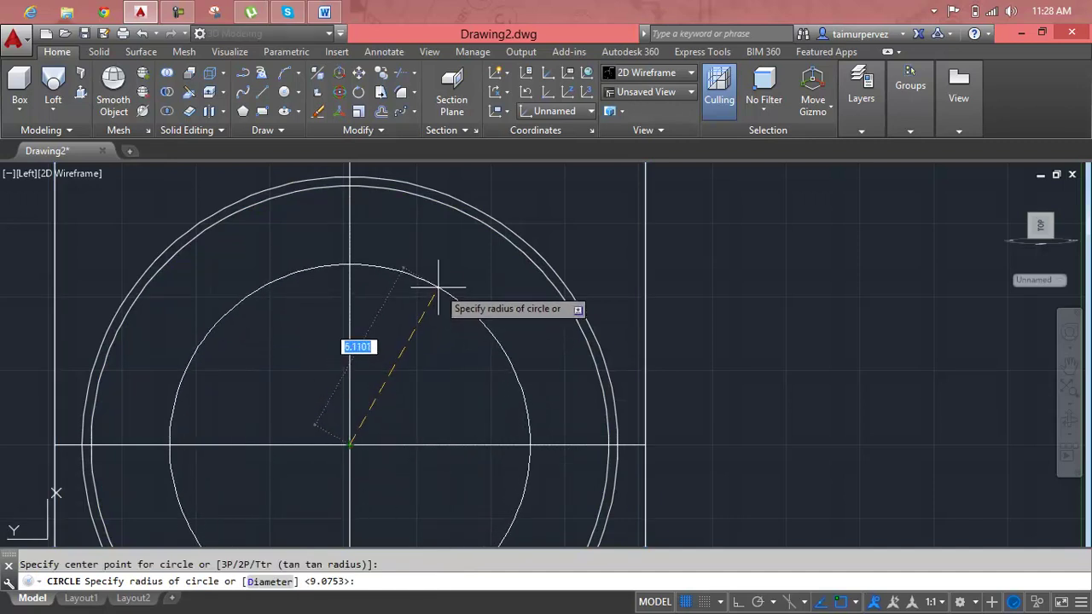
left_click(440, 283)
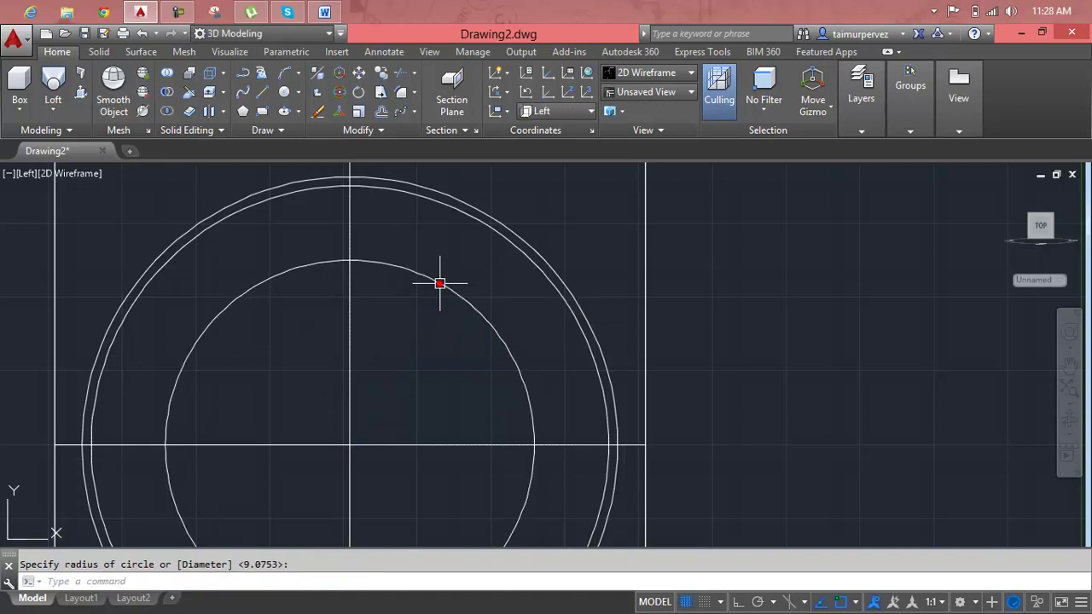
scroll(440, 283, "down", 4)
key("Escape")
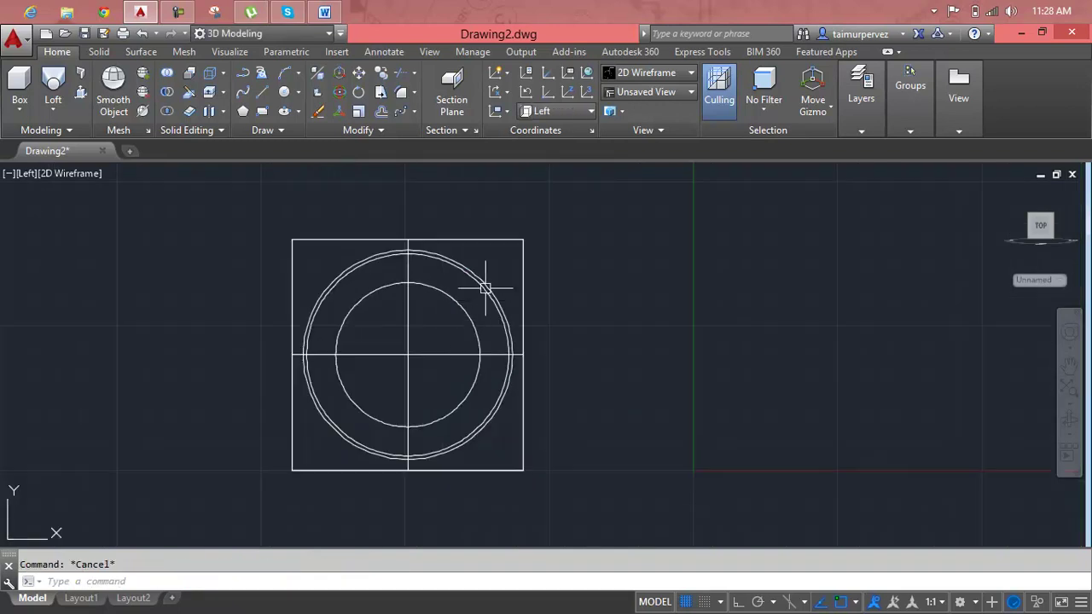
- Trace a rectangle over the square from its top-left to bottom-right corner
type("rec")
key("Return")
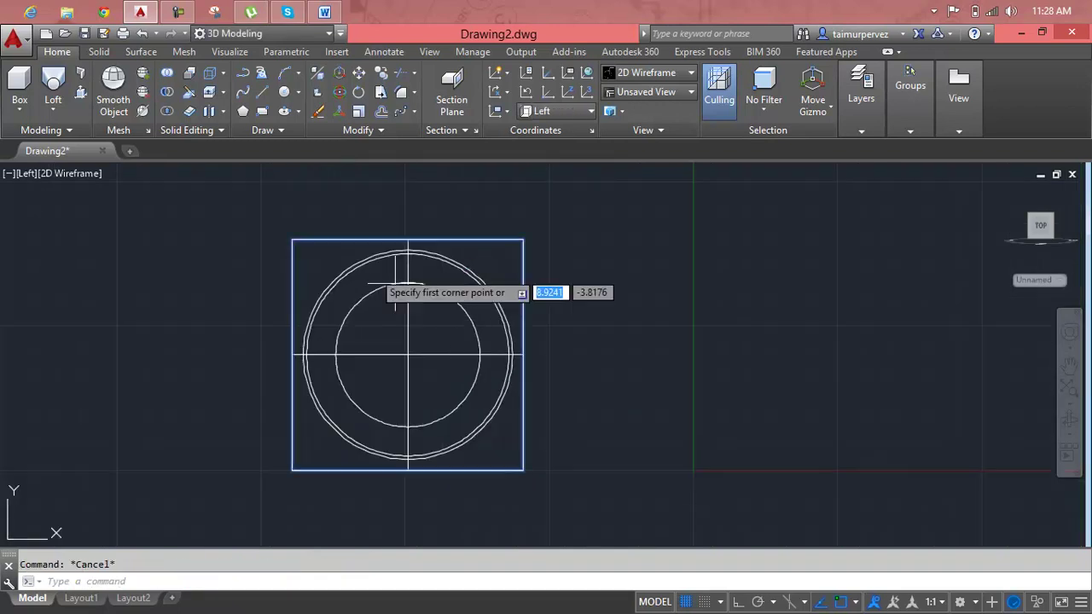
left_click(292, 239)
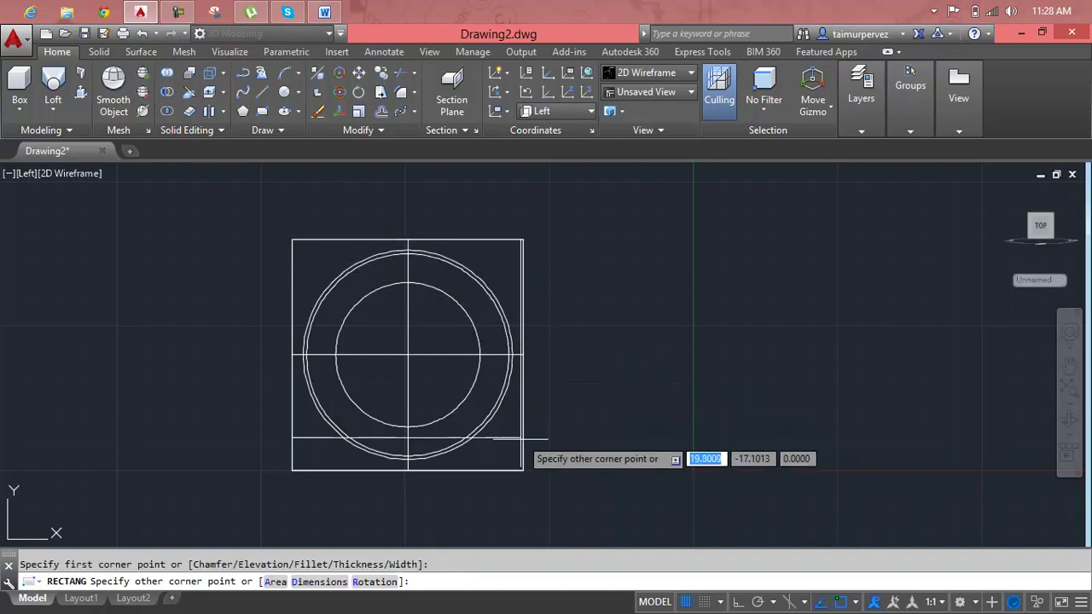
left_click(523, 469)
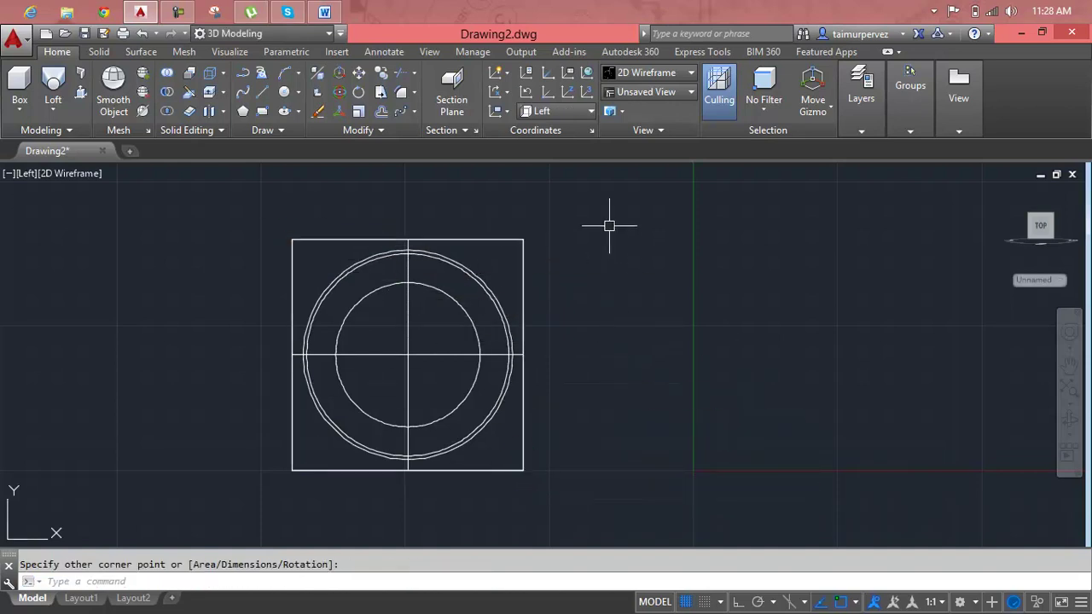
key("Escape")
- Erase the horizontal and vertical centre lines
left_click(461, 355)
key("Delete")
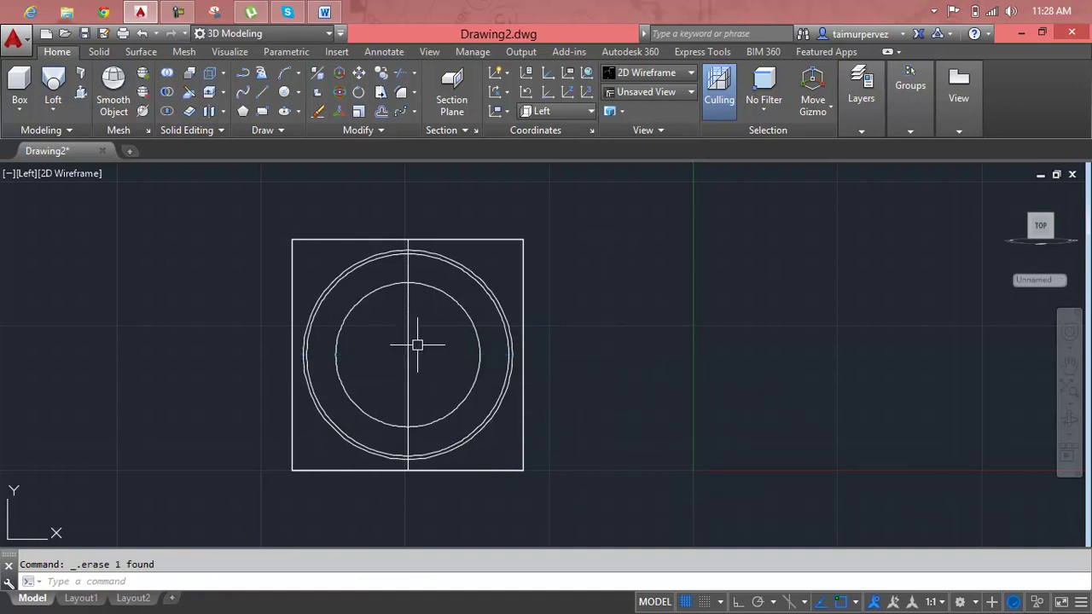
left_click(411, 345)
key("Delete")
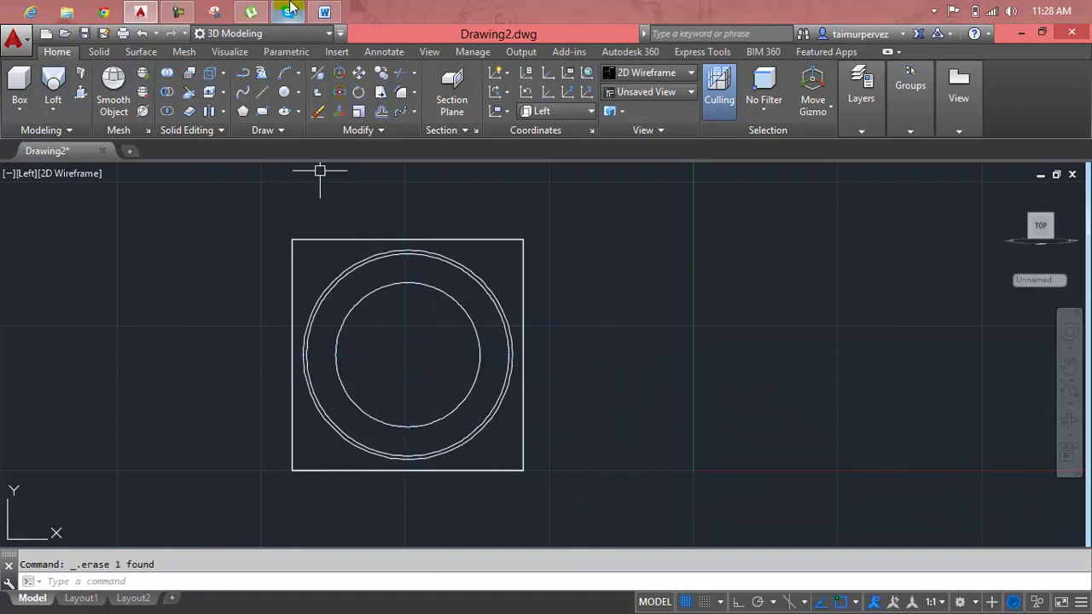
- Return to the ViewCube home view and pan the box up into view
left_click(216, 11)
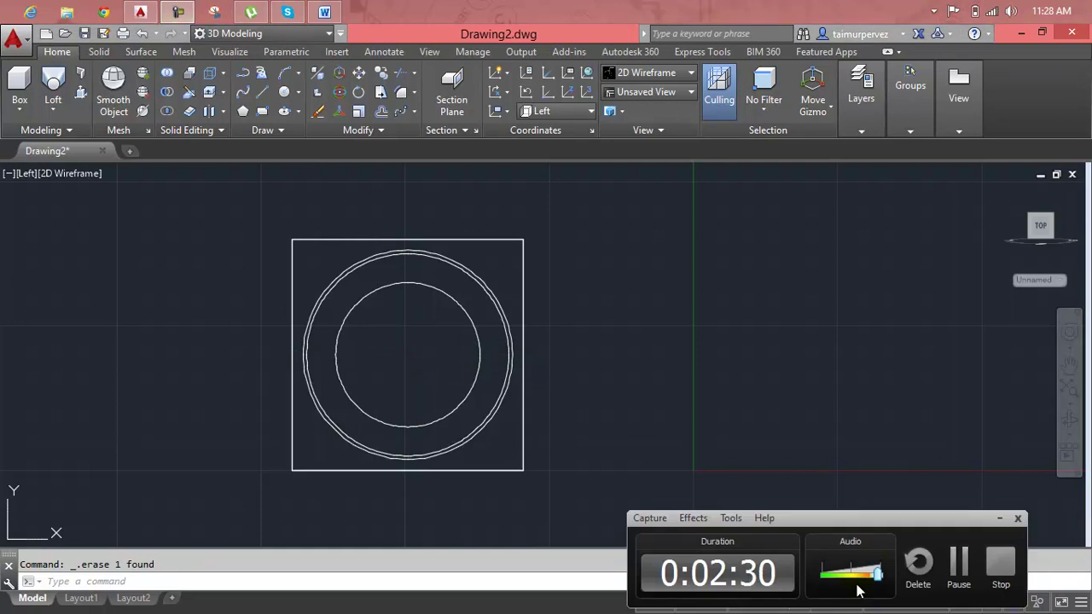
left_click(955, 560)
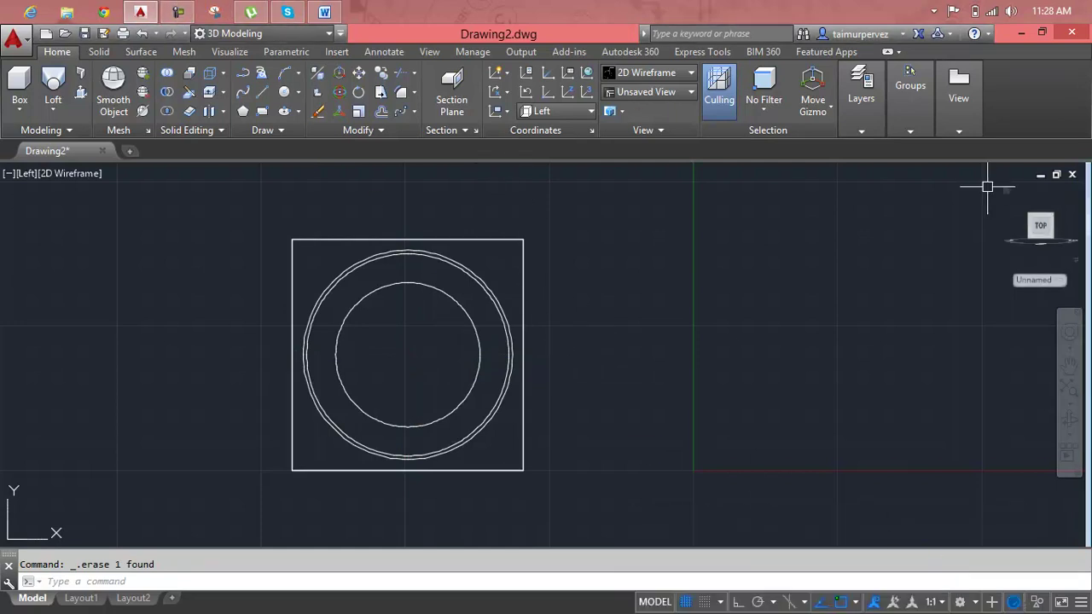
left_click(1008, 192)
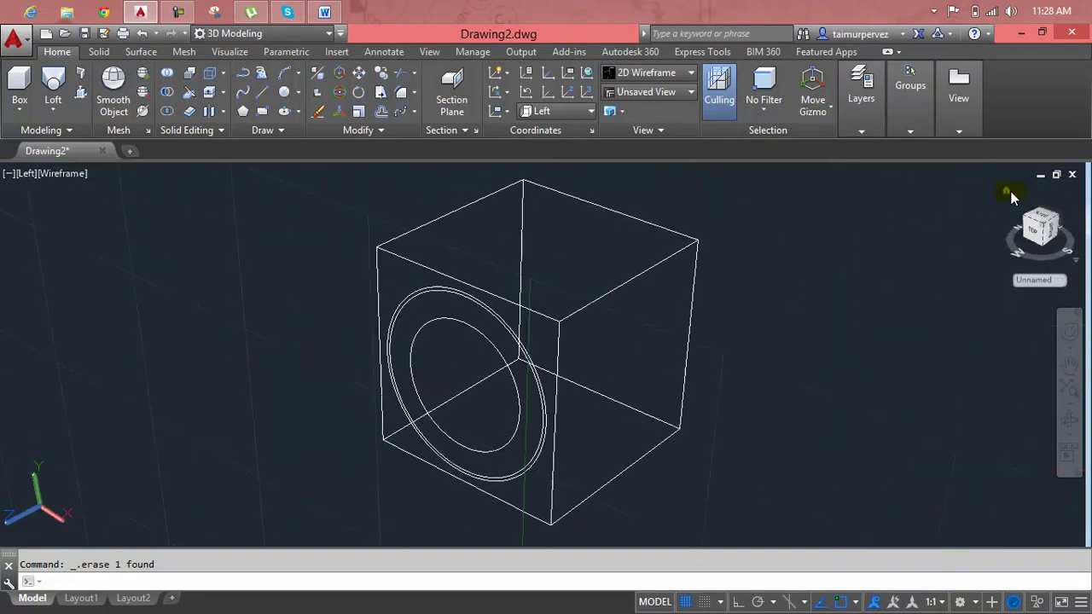
scroll(532, 331, "down", 2)
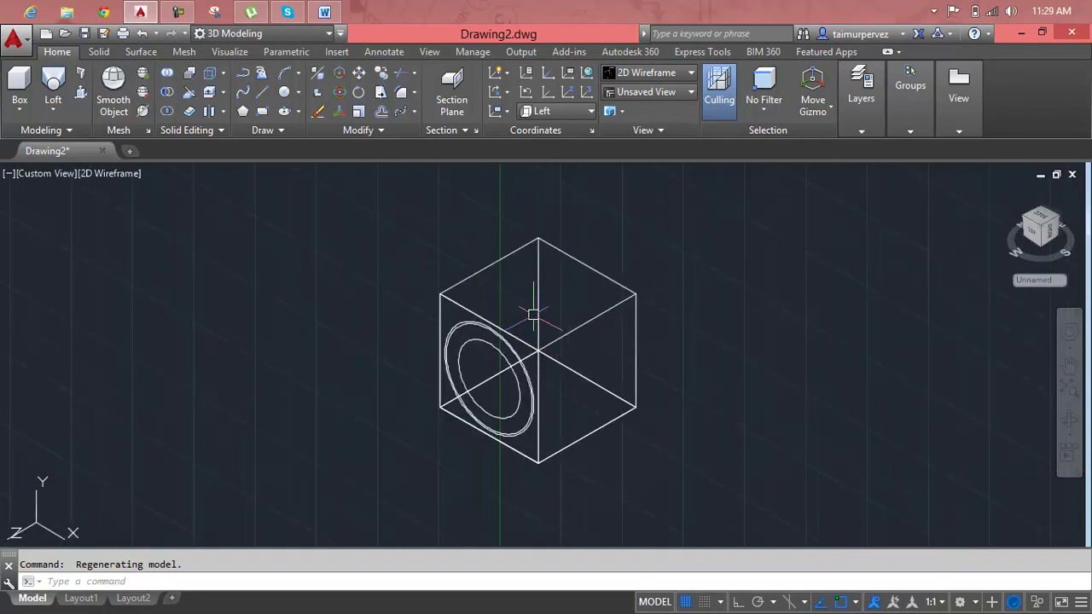
middle_click_drag(522, 322, 529, 293)
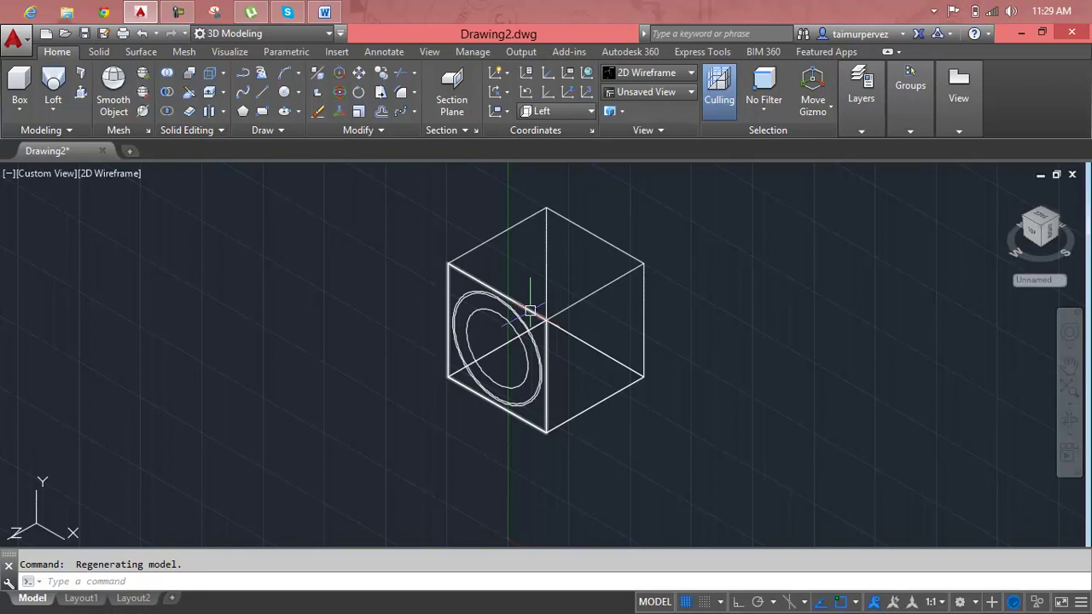
- Go to Top, then isometric, and set the UCS to the Left preset
scroll(529, 292, "up", 2)
left_click(54, 170)
left_click(77, 209)
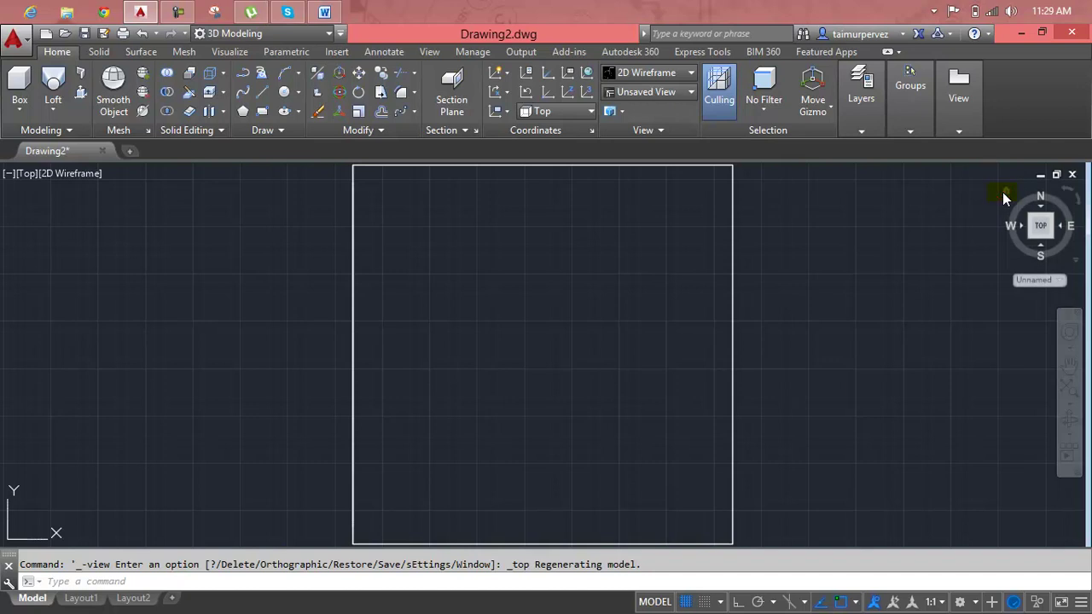
left_click(1005, 199)
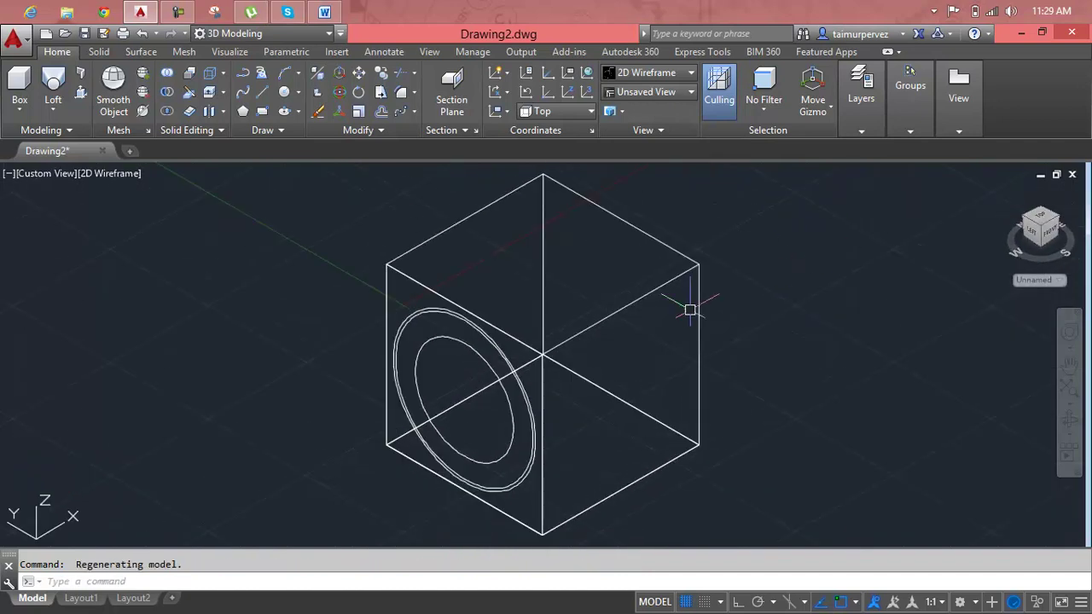
scroll(491, 439, "up", 2)
key("Escape")
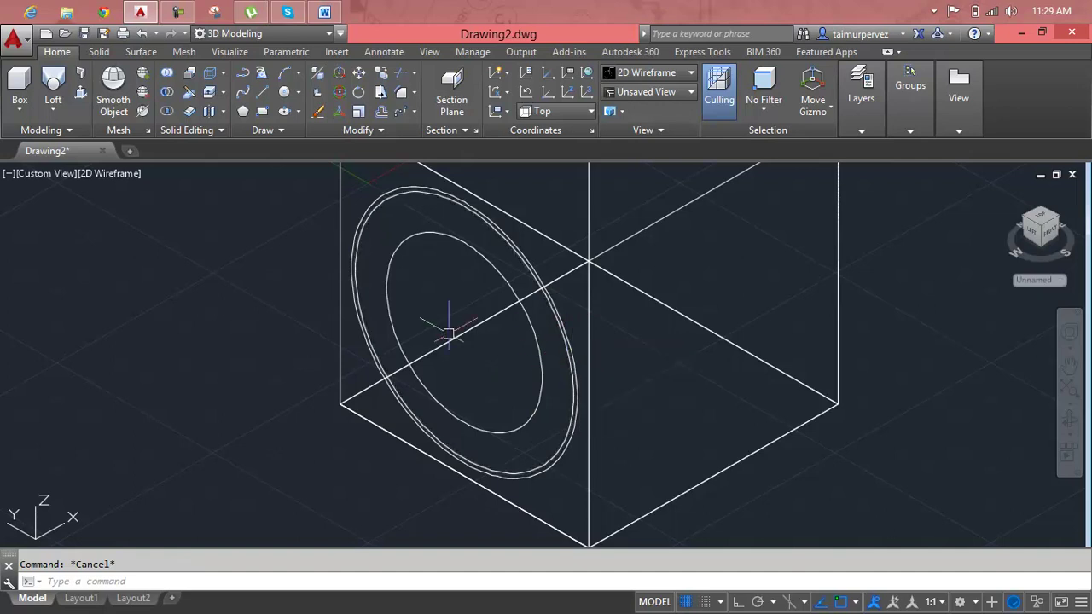
left_click(571, 110)
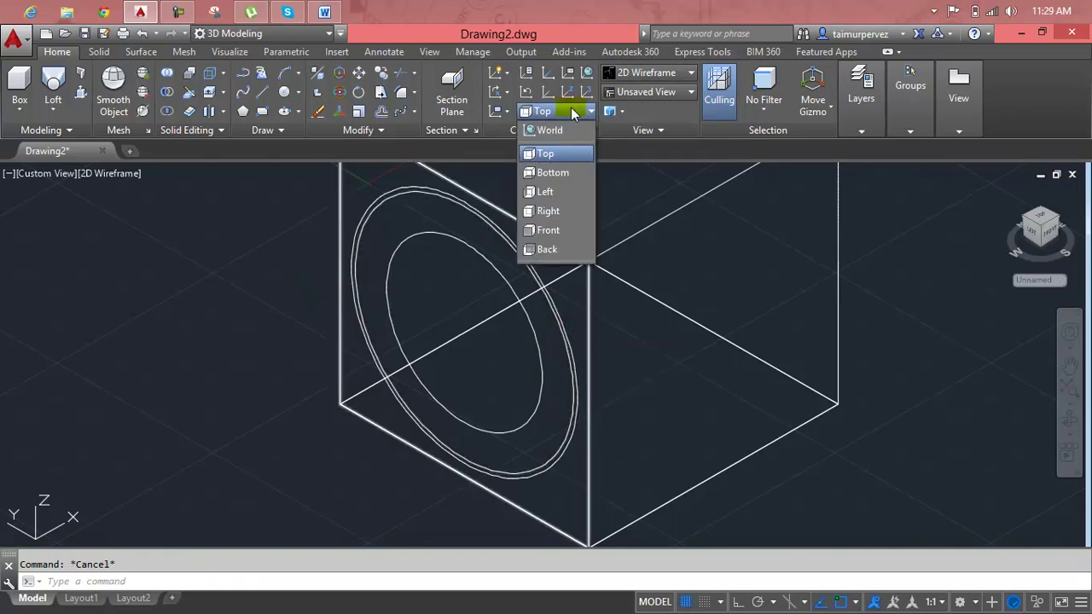
left_click(558, 197)
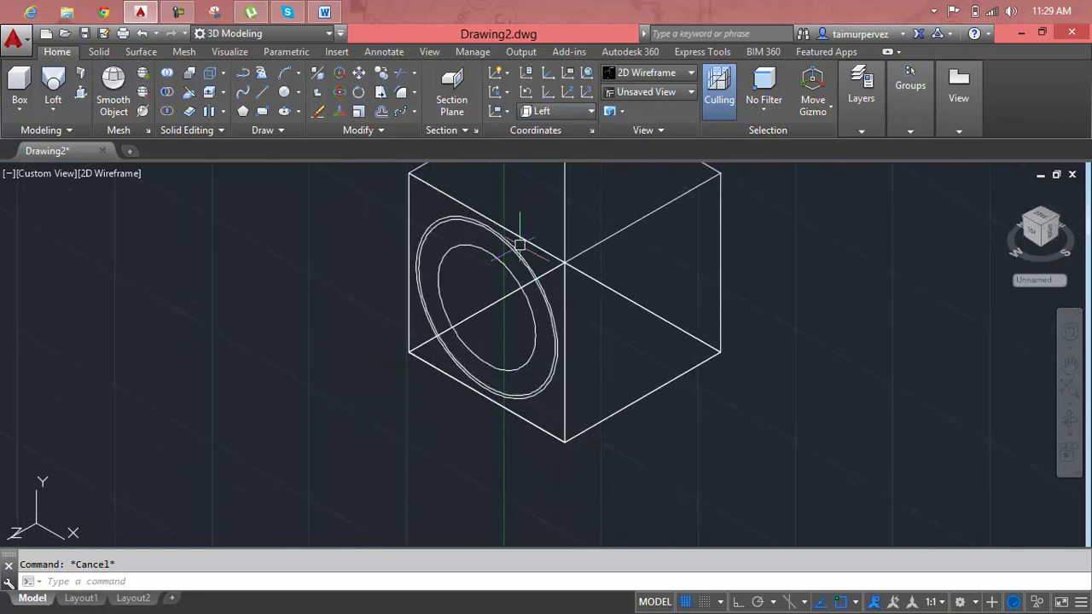
- Start moving the outer circle from its centre, orbit around the box, then cancel the move
type("m")
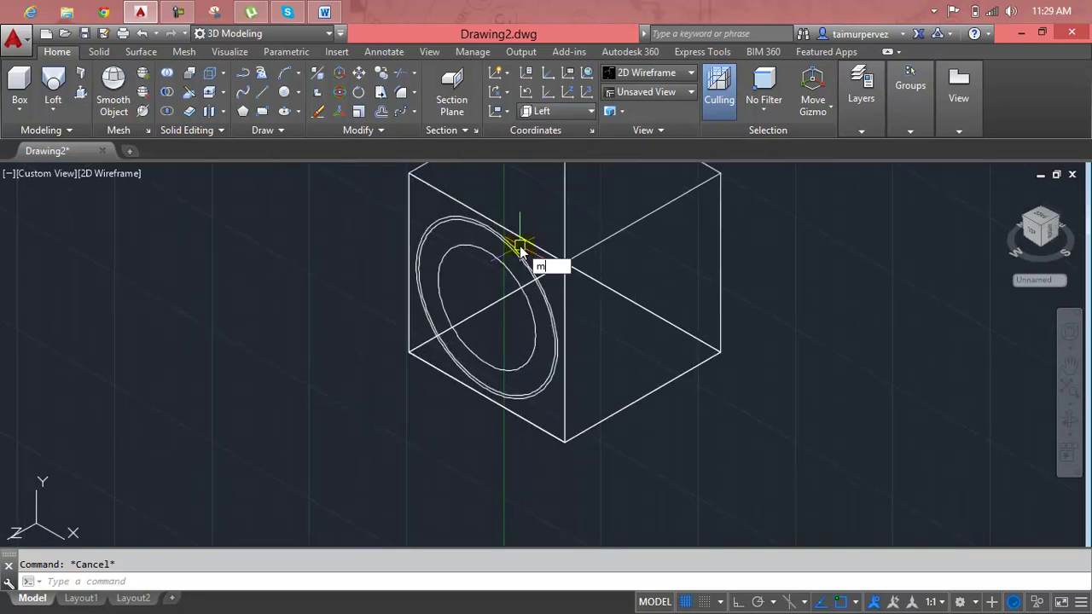
key("Return")
scroll(523, 268, "up", 2)
scroll(531, 267, "up", 2)
left_click(531, 267)
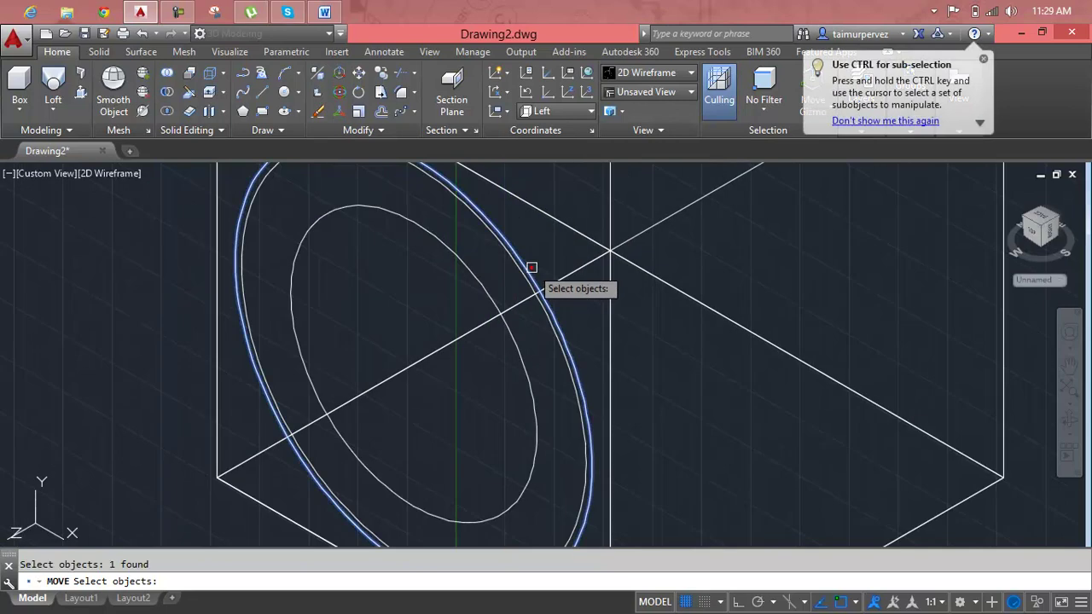
key("Return")
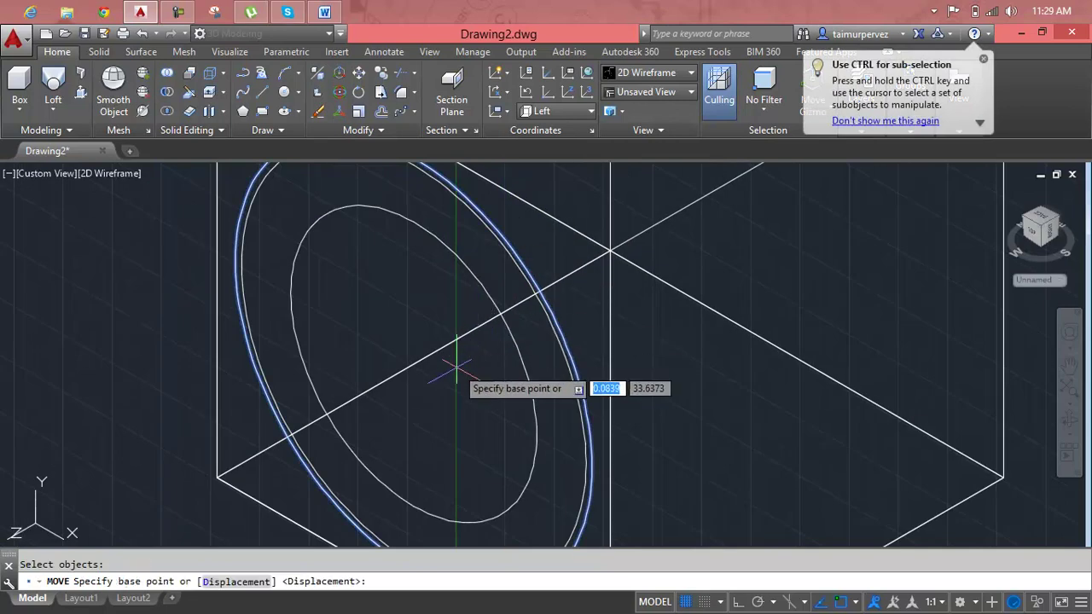
scroll(455, 361, "down", 5)
scroll(486, 256, "down", 2)
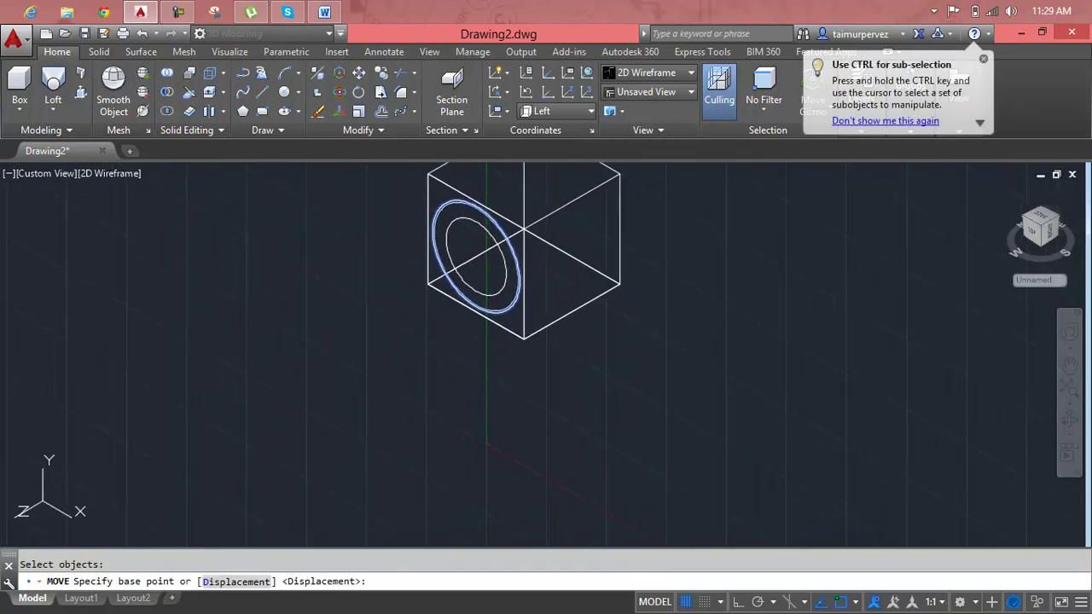
left_click(475, 255)
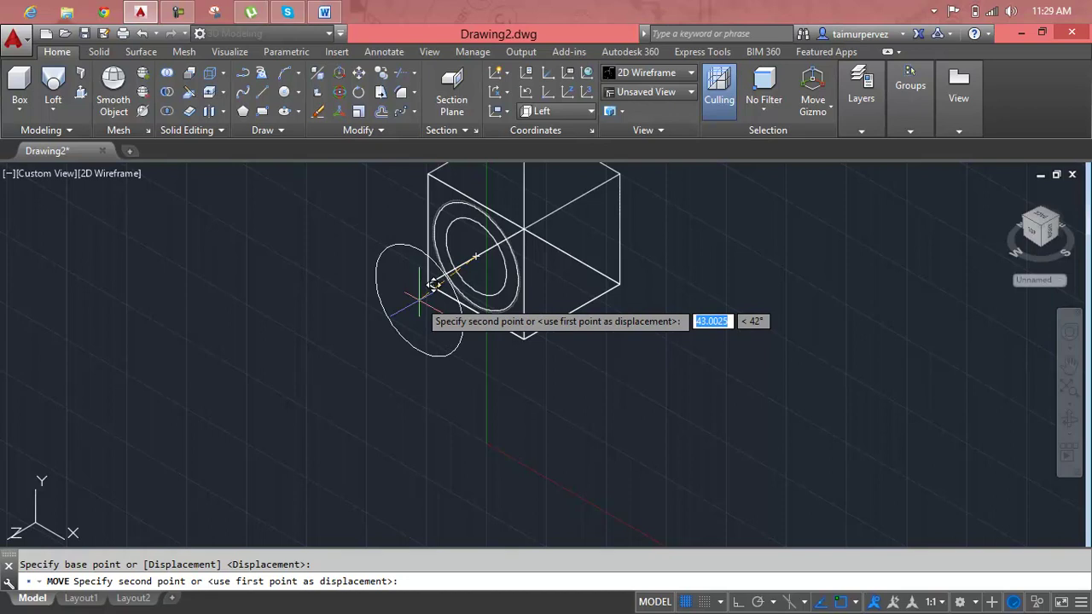
middle_click_drag(436, 288, 366, 282, "shift")
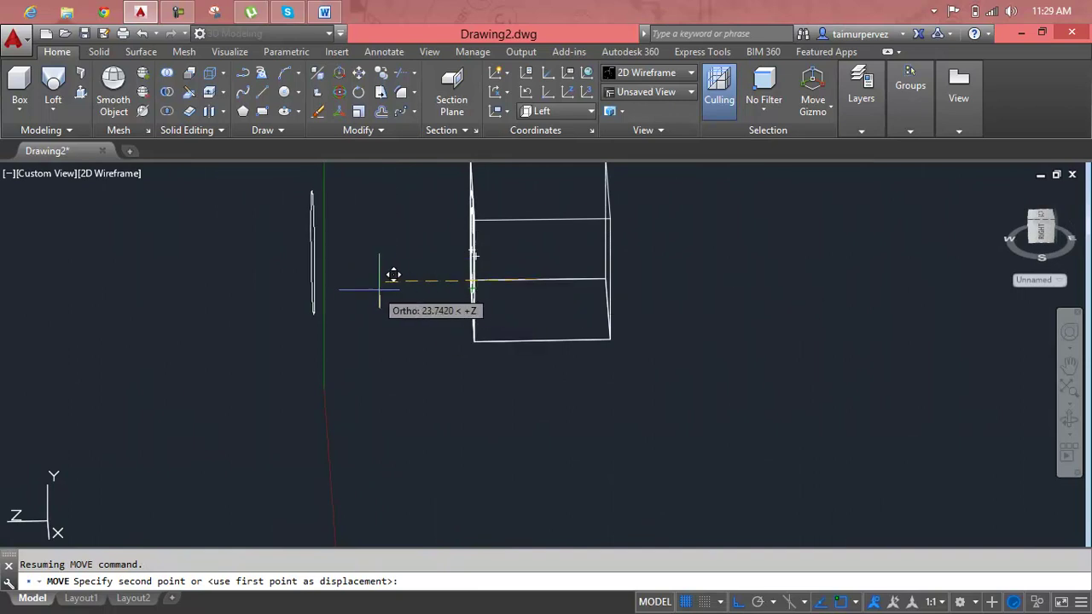
key("Escape")
mouse_move(426, 282)
middle_mouse_down()
mouse_move(439, 322)
mouse_move(475, 301)
middle_mouse_up()
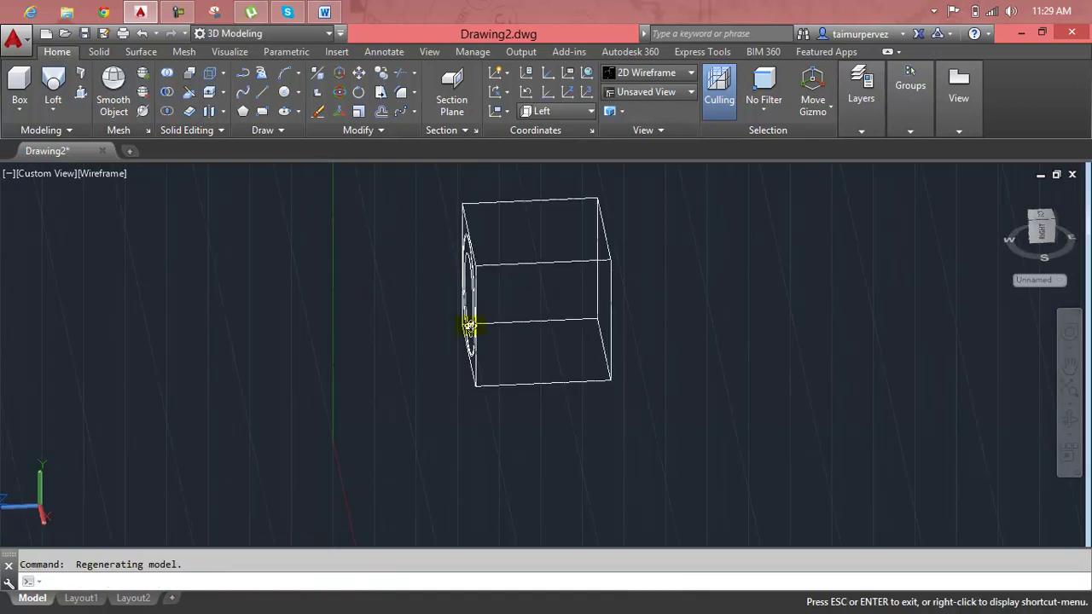
- Move the first two circles well out from the box face, side by side along Z
scroll(475, 300, "up", 3)
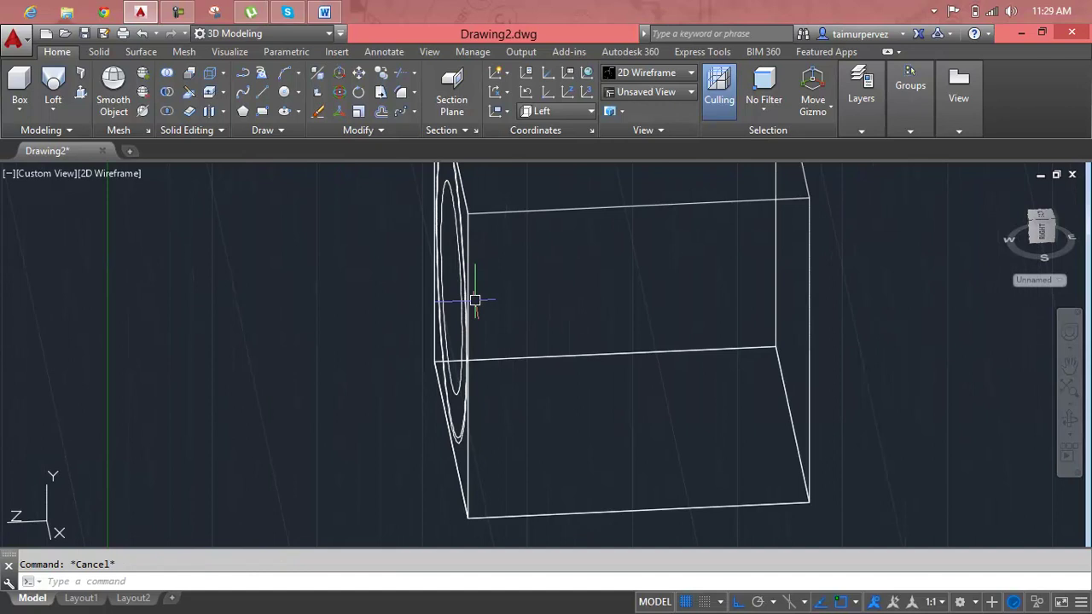
key("Return")
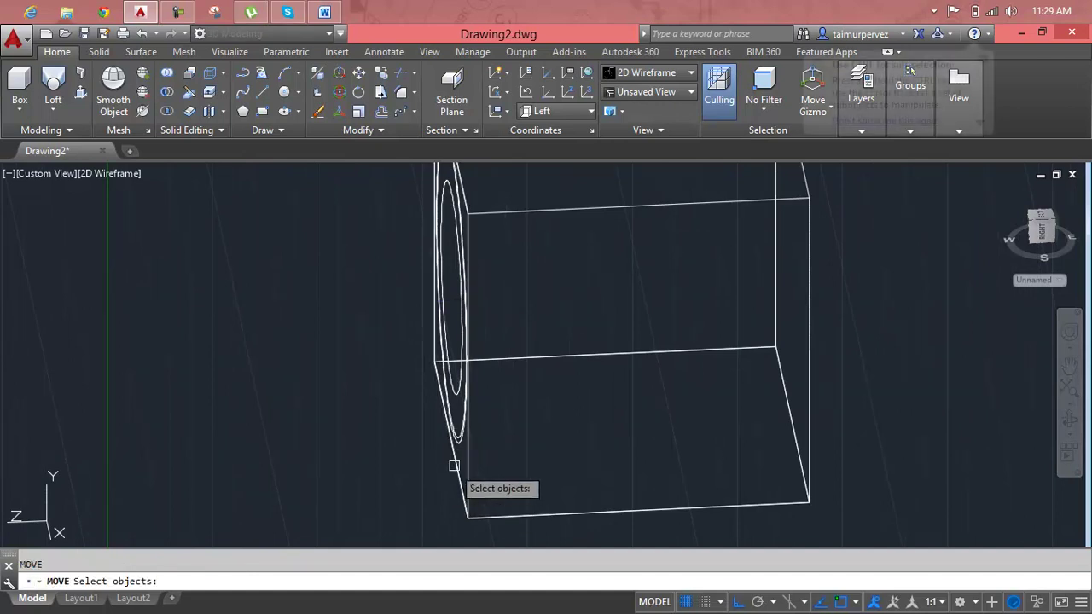
left_click(459, 447)
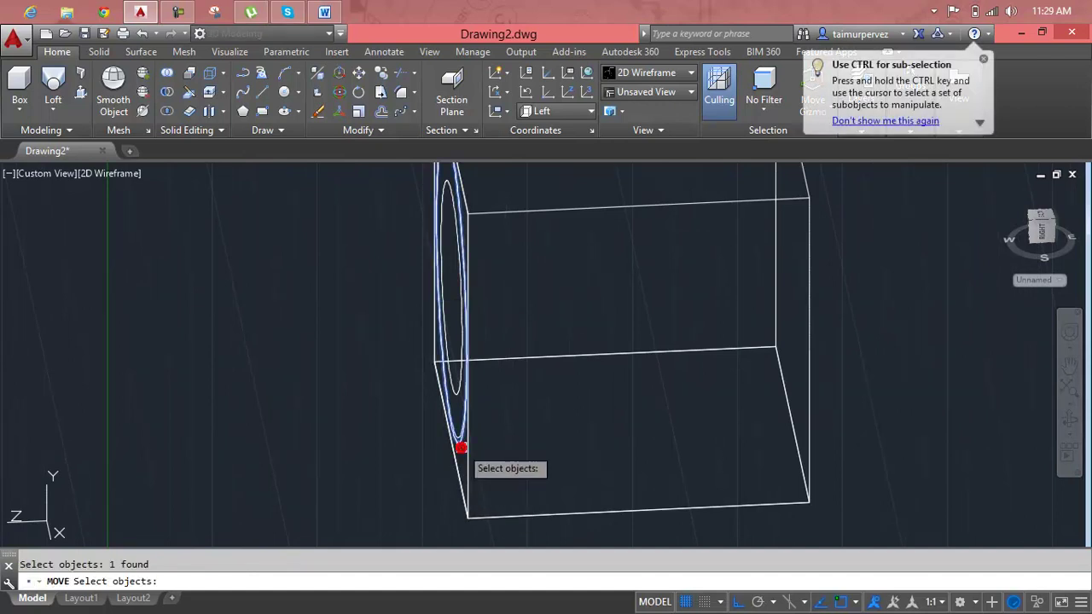
key("Return")
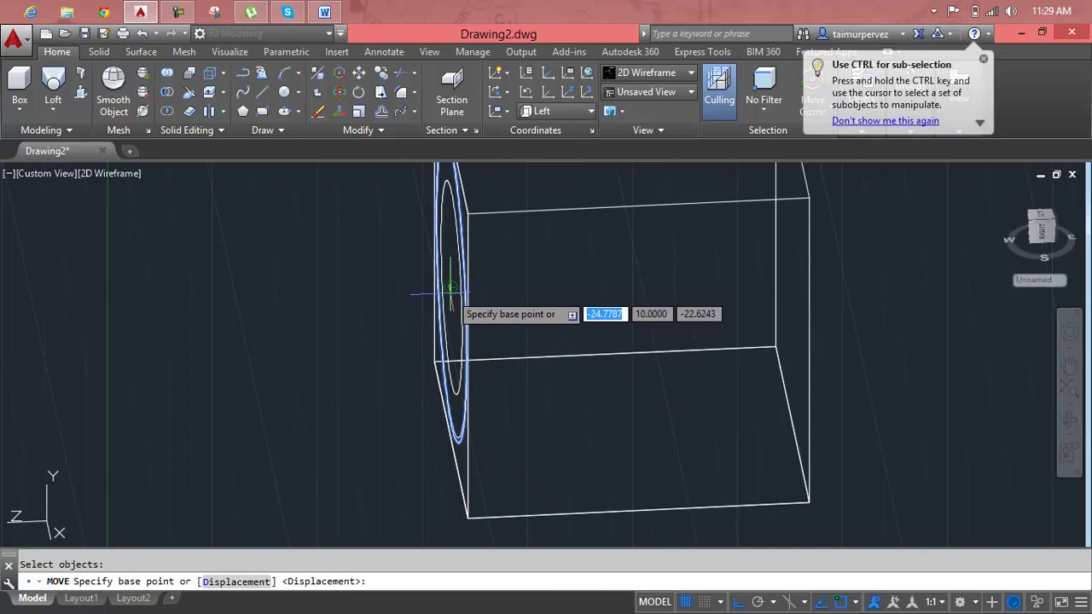
left_click(453, 287)
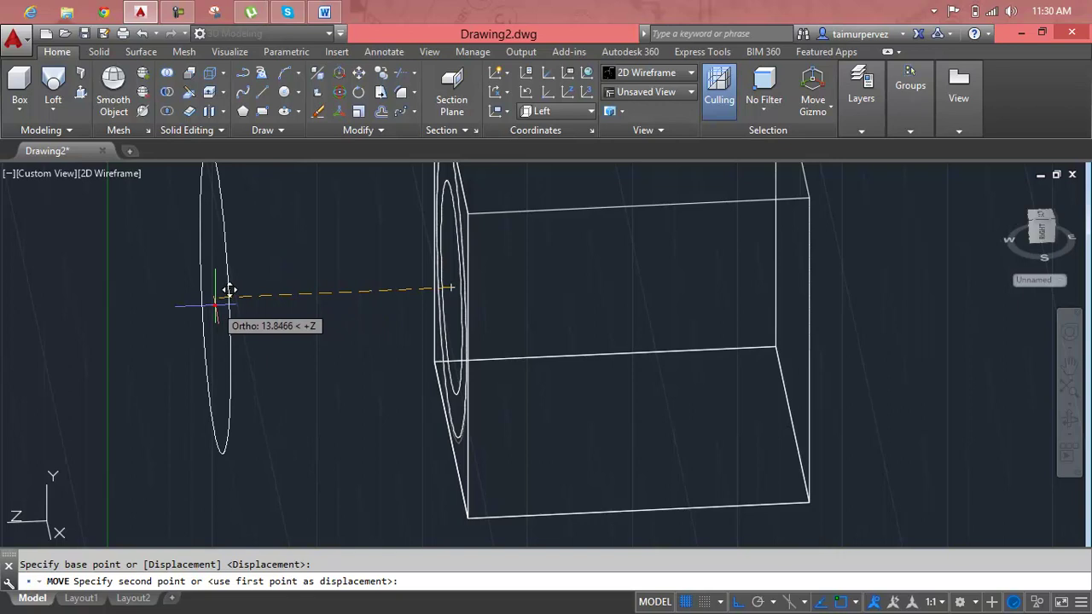
left_click(216, 305)
key("Return")
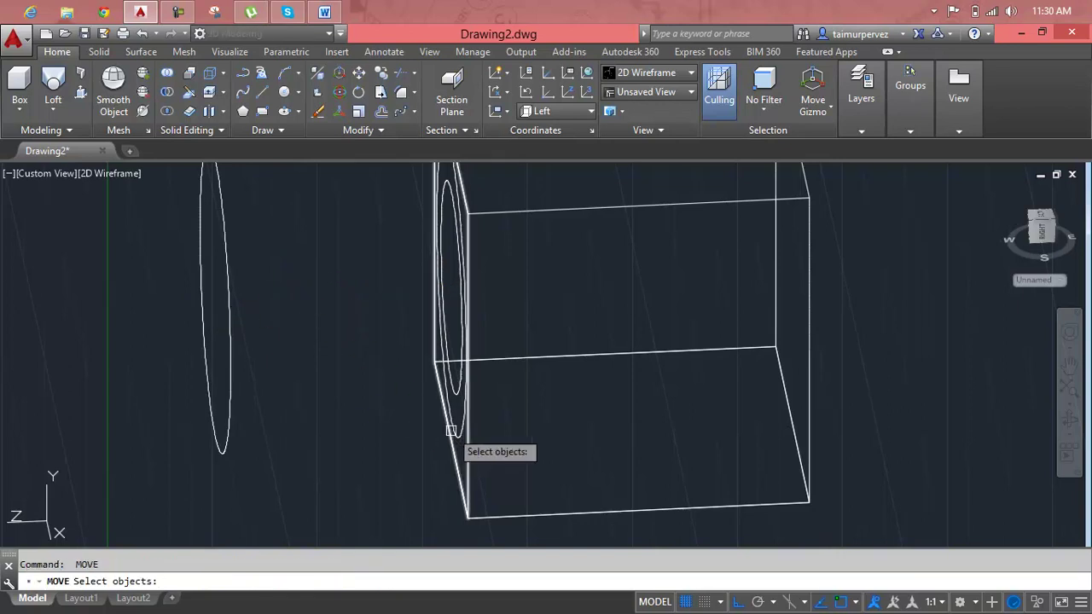
left_click(456, 431)
key("Return")
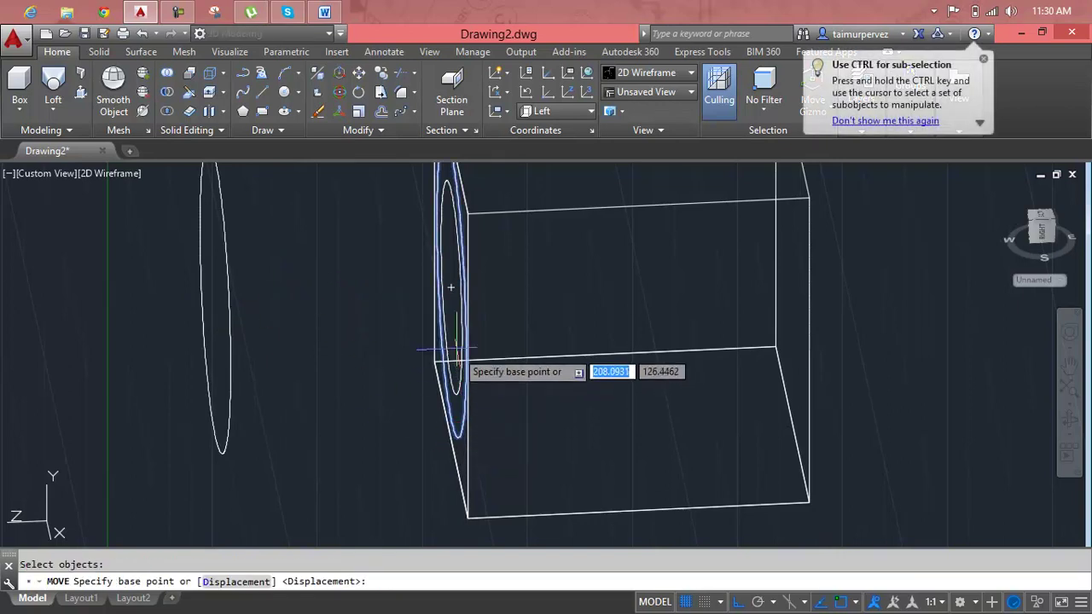
left_click(450, 293)
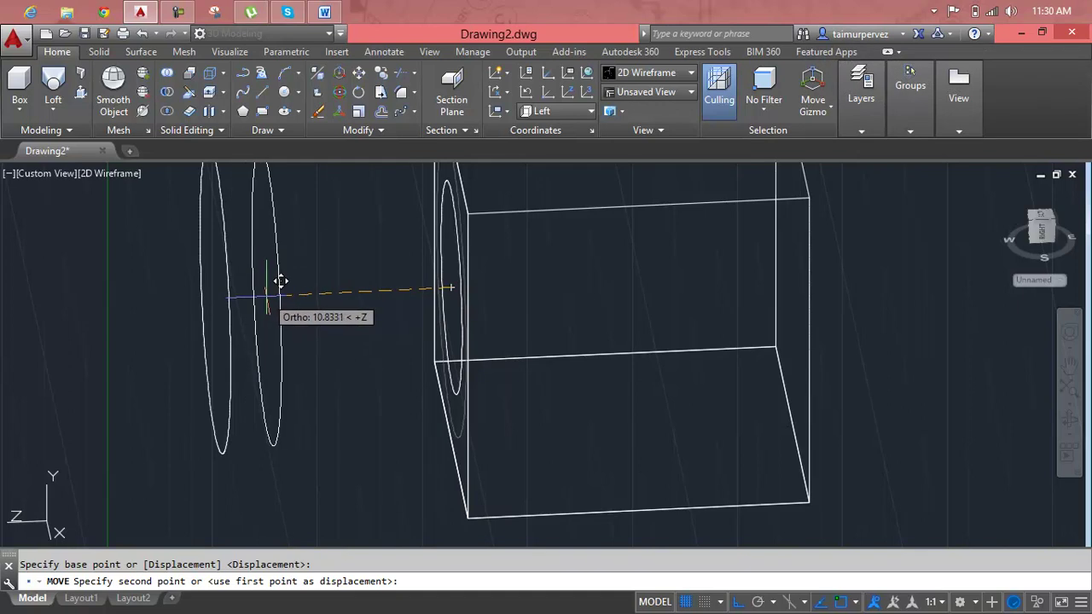
left_click(268, 296)
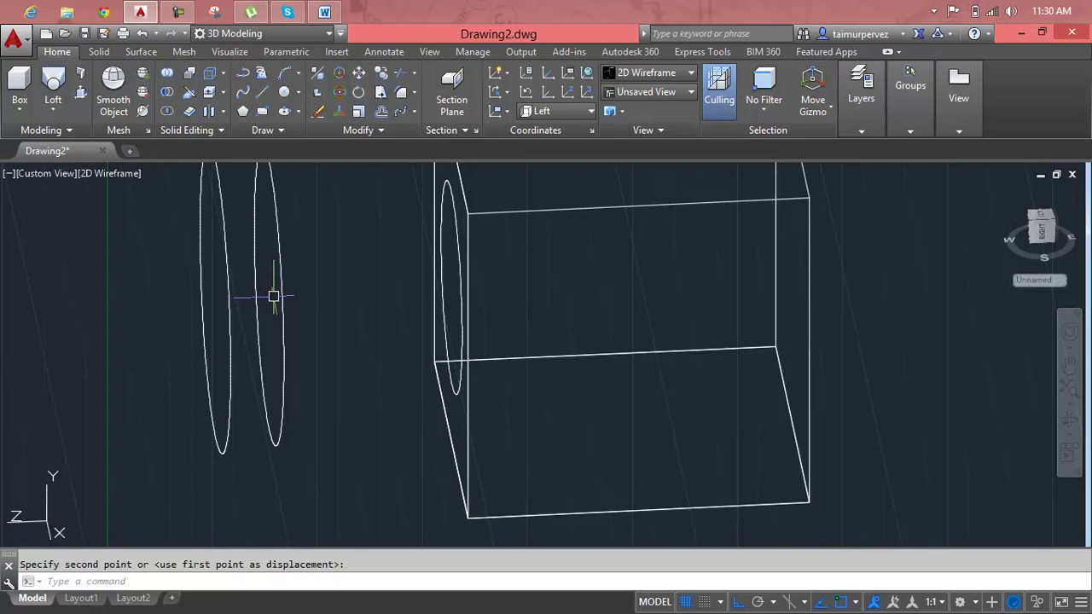
- Move the last circle just off the box face and orbit to view the row
key("Return")
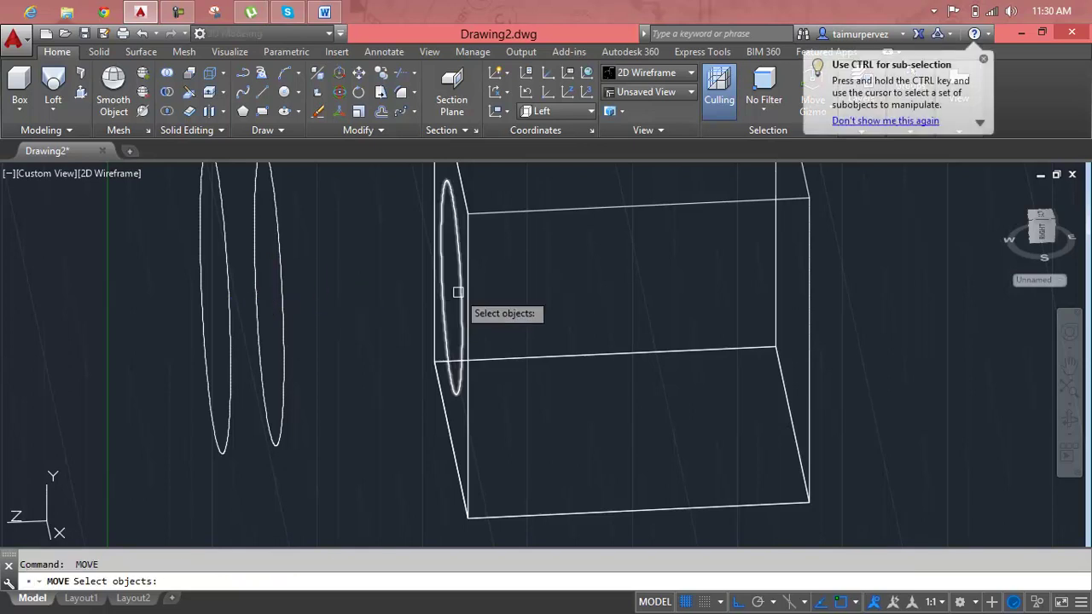
left_click(453, 293)
key("Return")
left_click(452, 293)
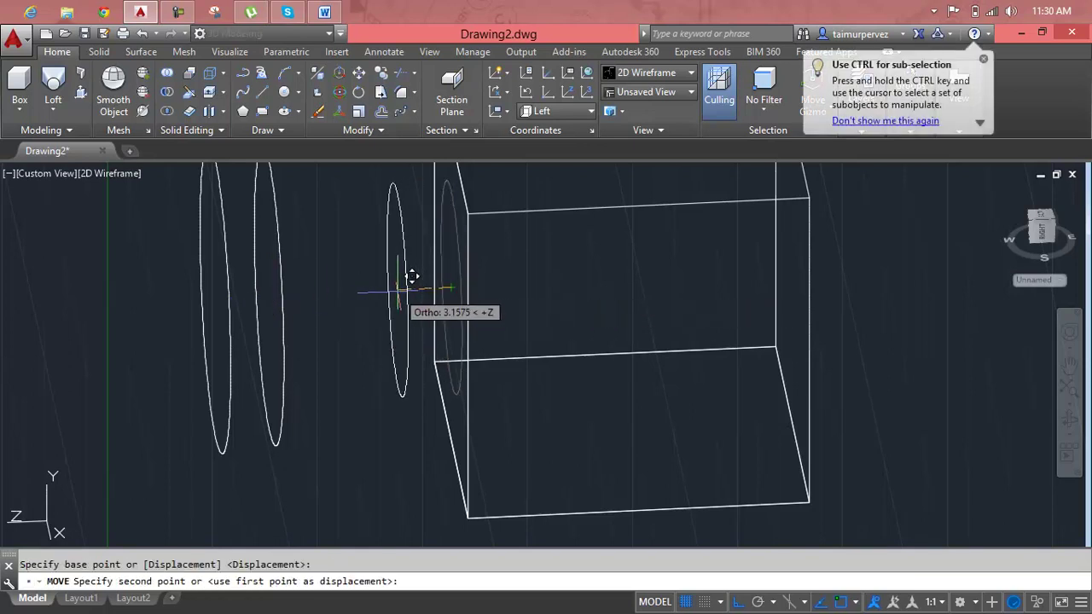
left_click(396, 275)
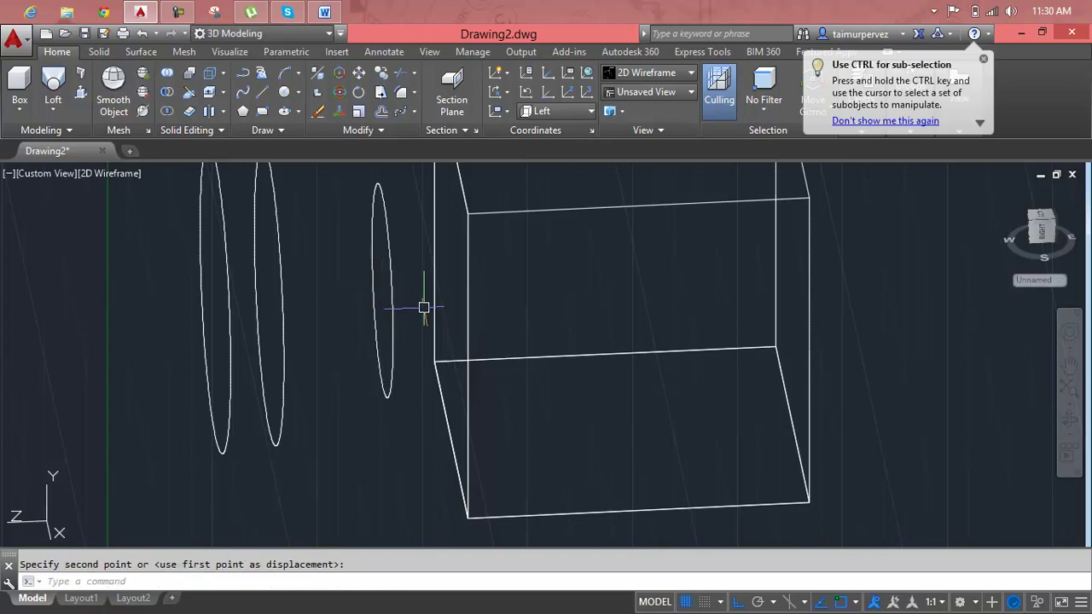
middle_click_drag(427, 417, 634, 435, "shift")
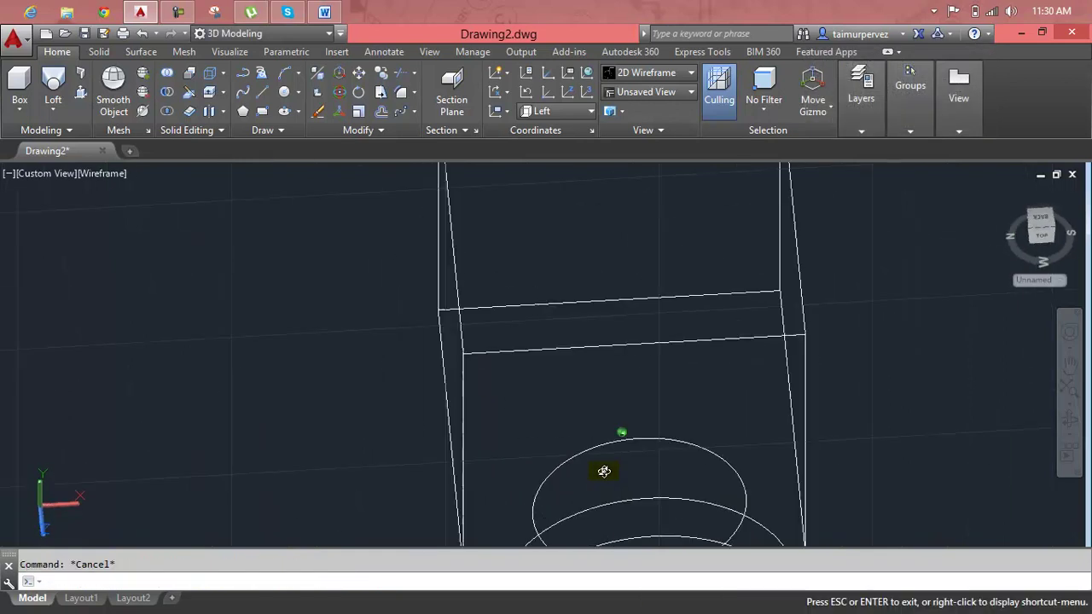
mouse_move(463, 407)
middle_mouse_down("shift")
mouse_move(383, 339)
mouse_move(398, 299)
mouse_move(393, 381)
mouse_move(541, 426)
mouse_move(653, 415)
mouse_move(673, 373)
mouse_move(546, 455)
mouse_move(361, 383)
mouse_move(335, 385)
mouse_move(439, 443)
mouse_move(418, 435)
middle_mouse_up("shift")
scroll(431, 355, "down", 3)
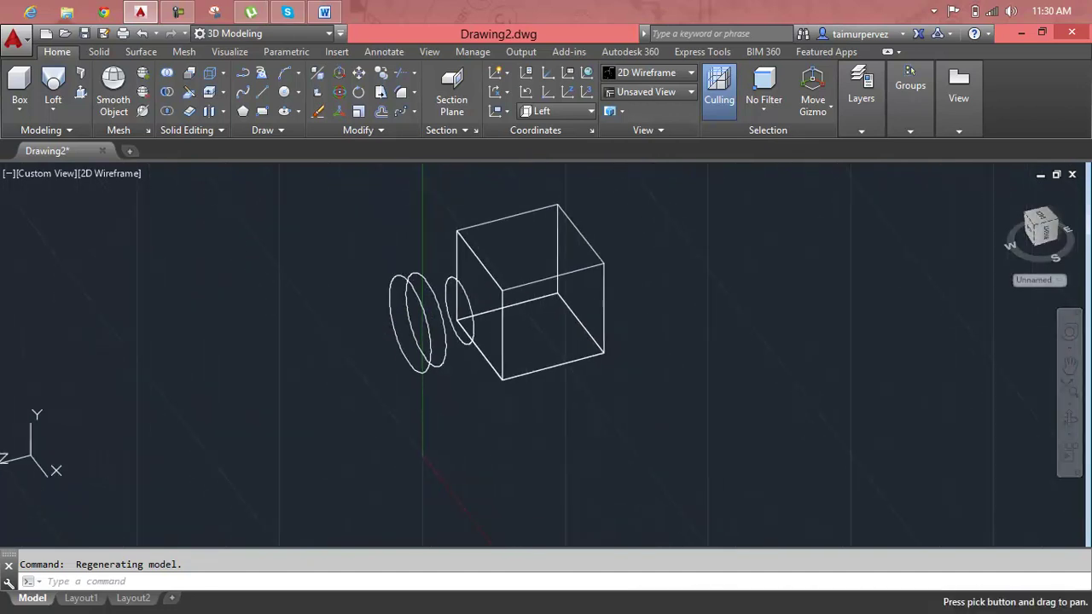
left_click(53, 81)
left_click(444, 298)
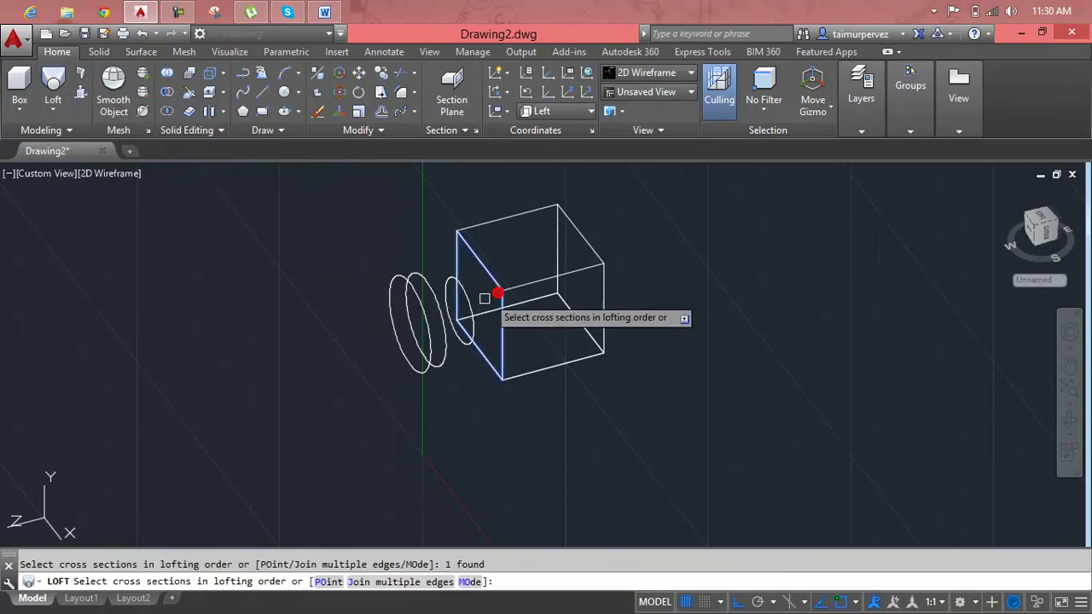
left_click(471, 306)
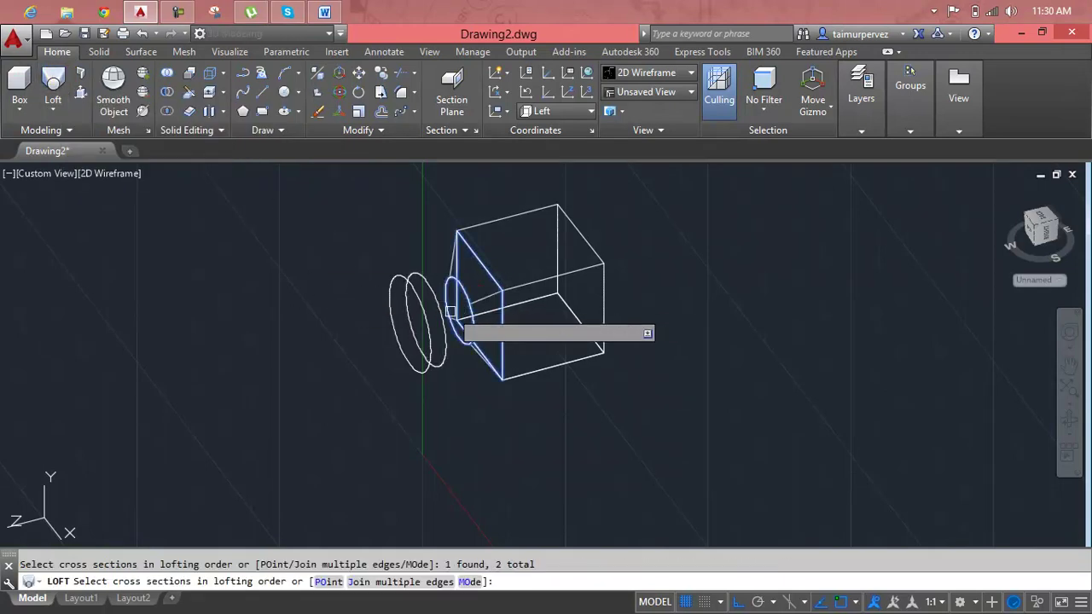
left_click(441, 309)
left_click(438, 317)
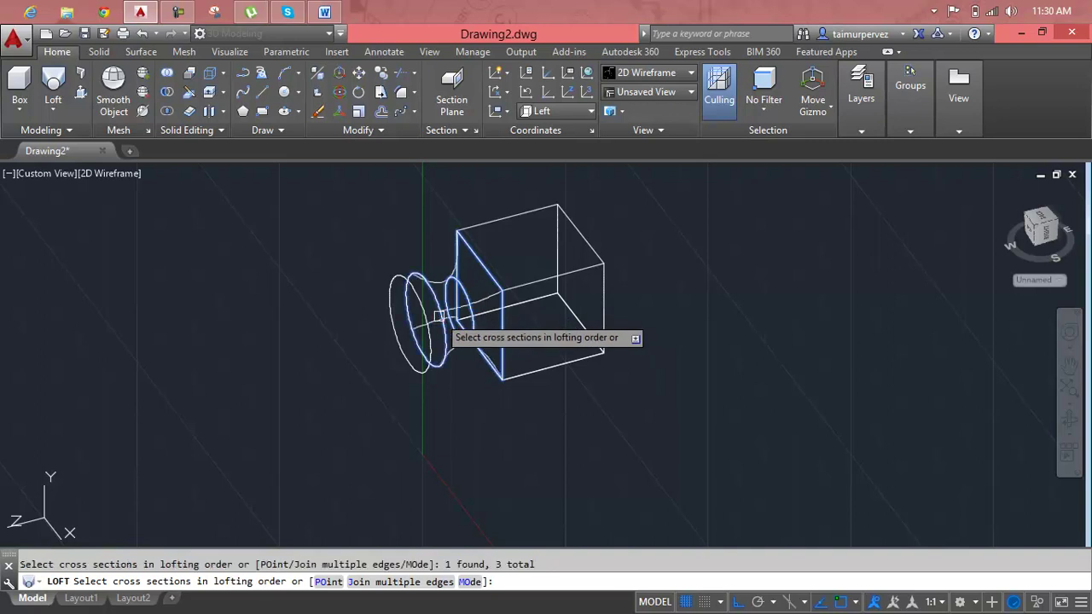
left_click(424, 322)
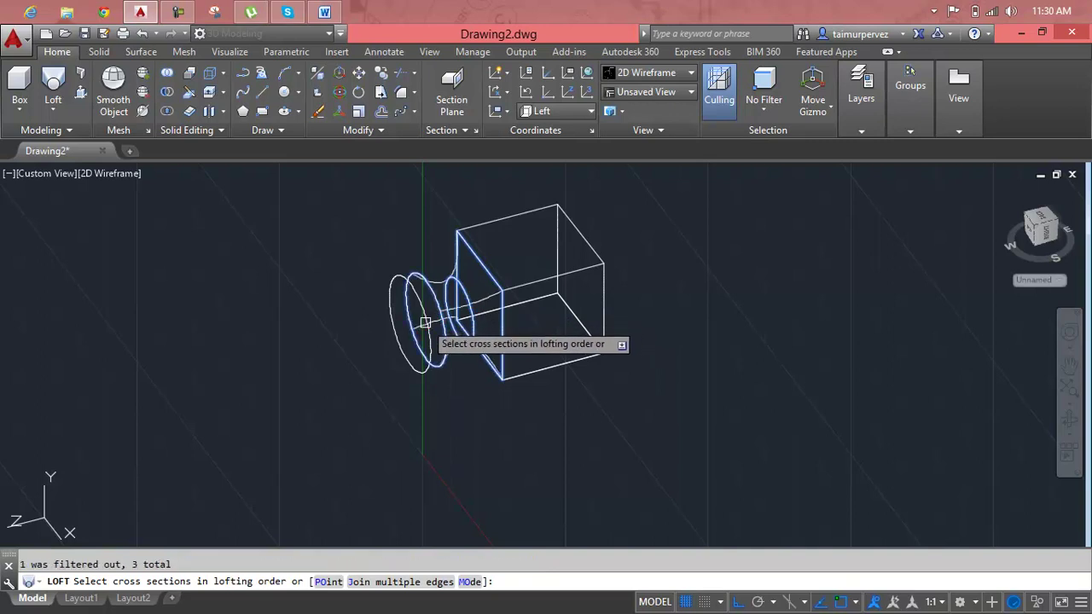
middle_click_drag(425, 323, 402, 319, "shift")
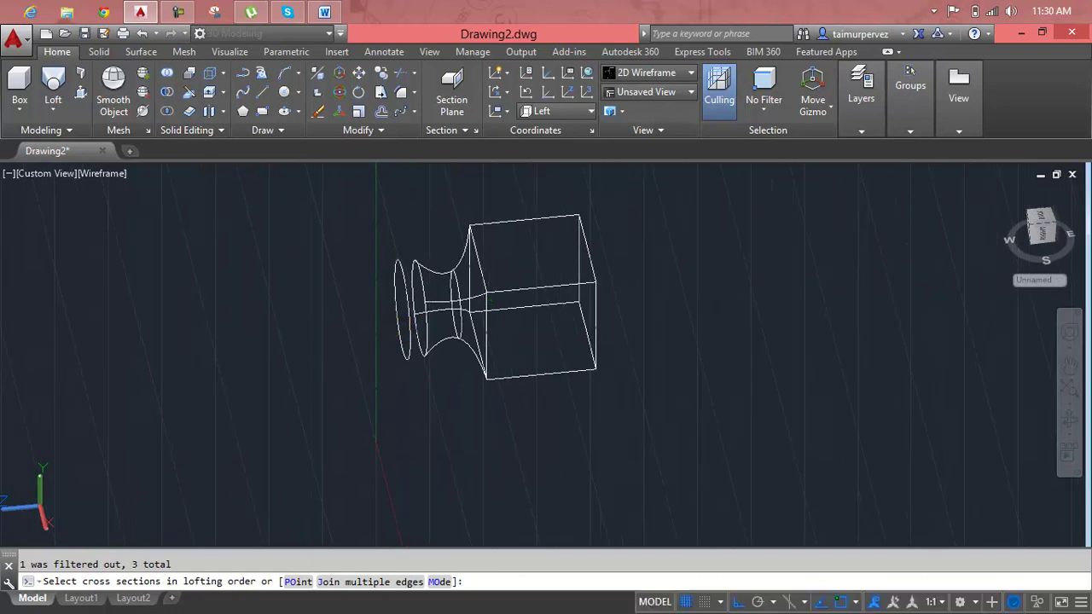
left_click(406, 316)
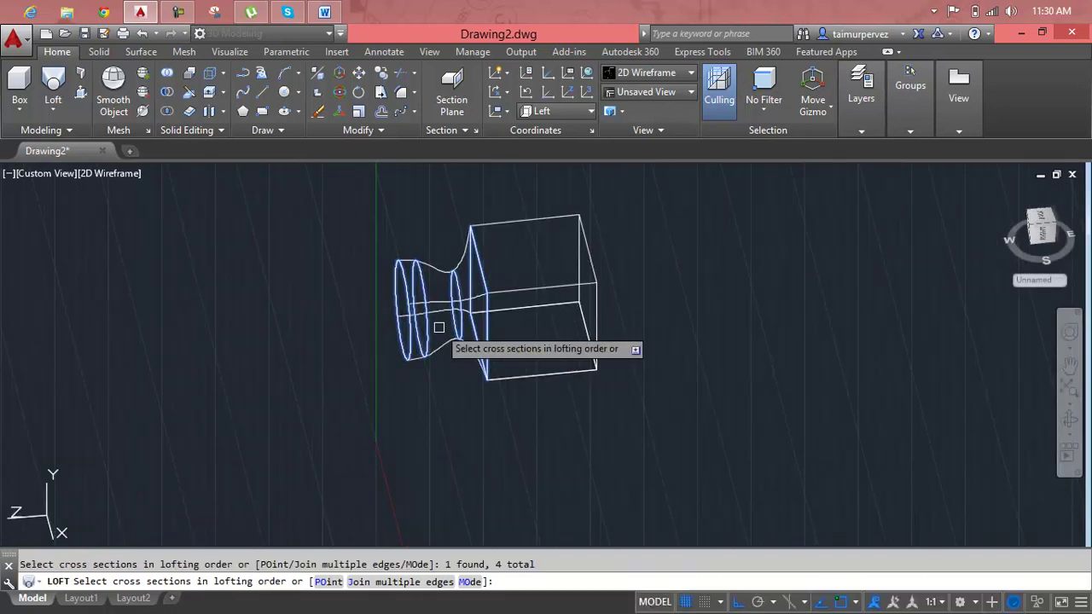
key("Escape")
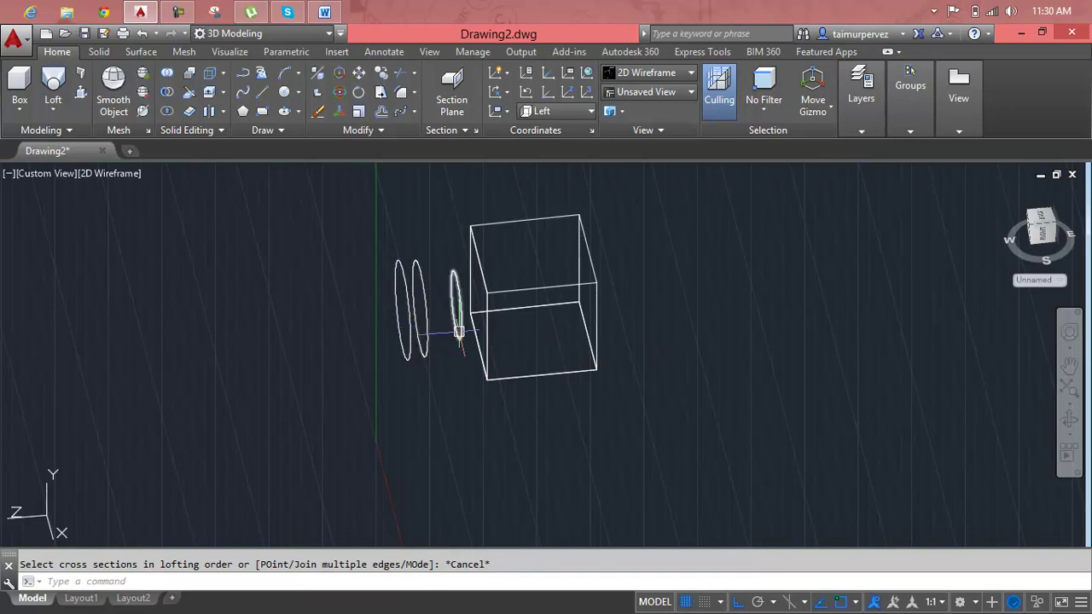
- Cancel pending commands and zoom extents to fit the box and circles in view
right_click(469, 345)
key("Escape")
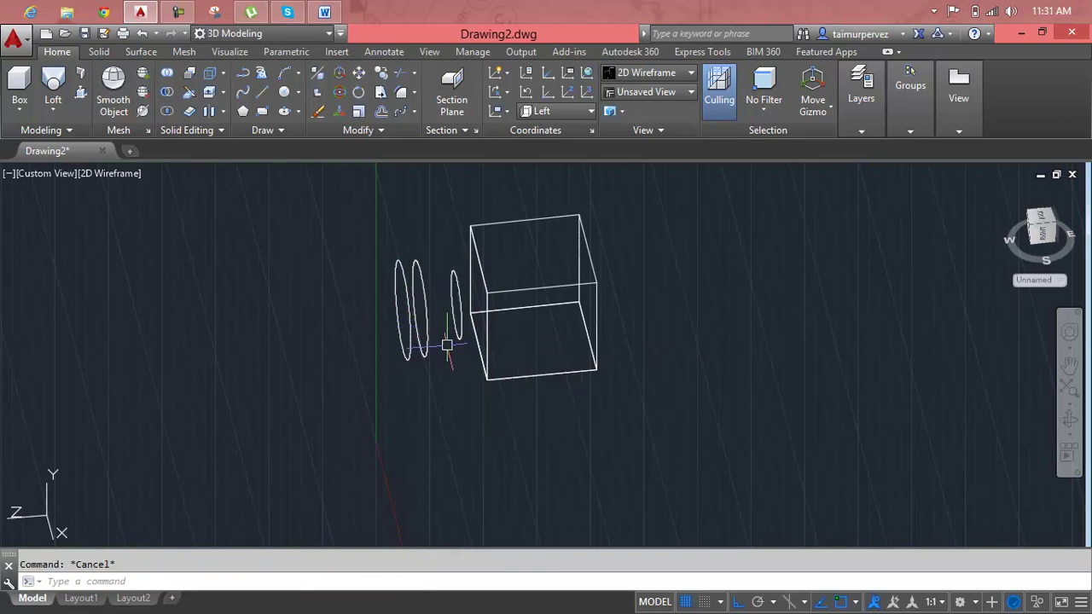
middle_click(523, 384)
middle_click(523, 384)
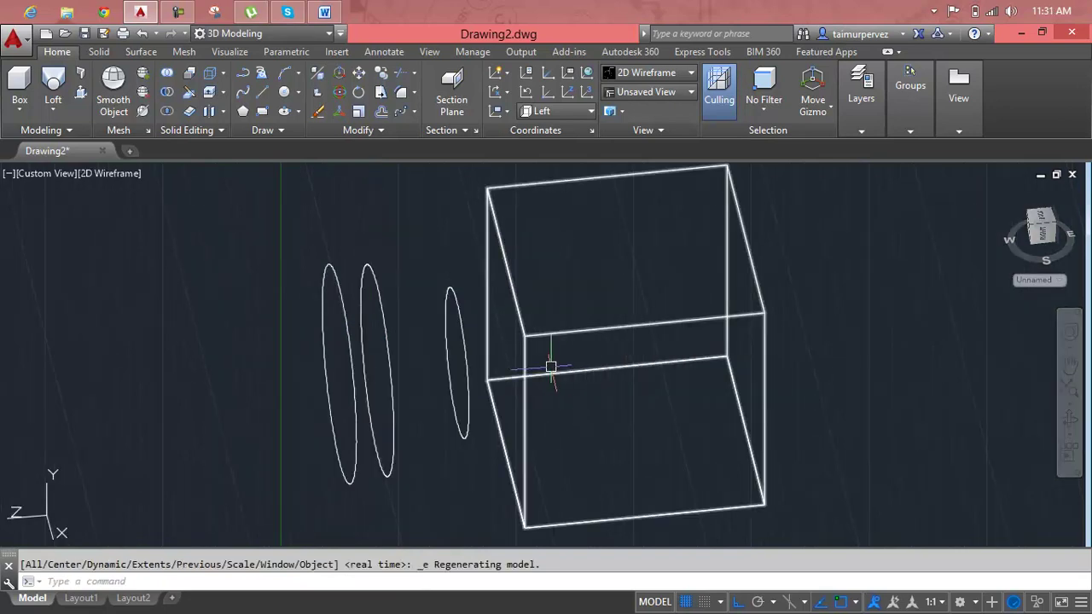
key("Escape")
left_click(321, 359)
key("Escape")
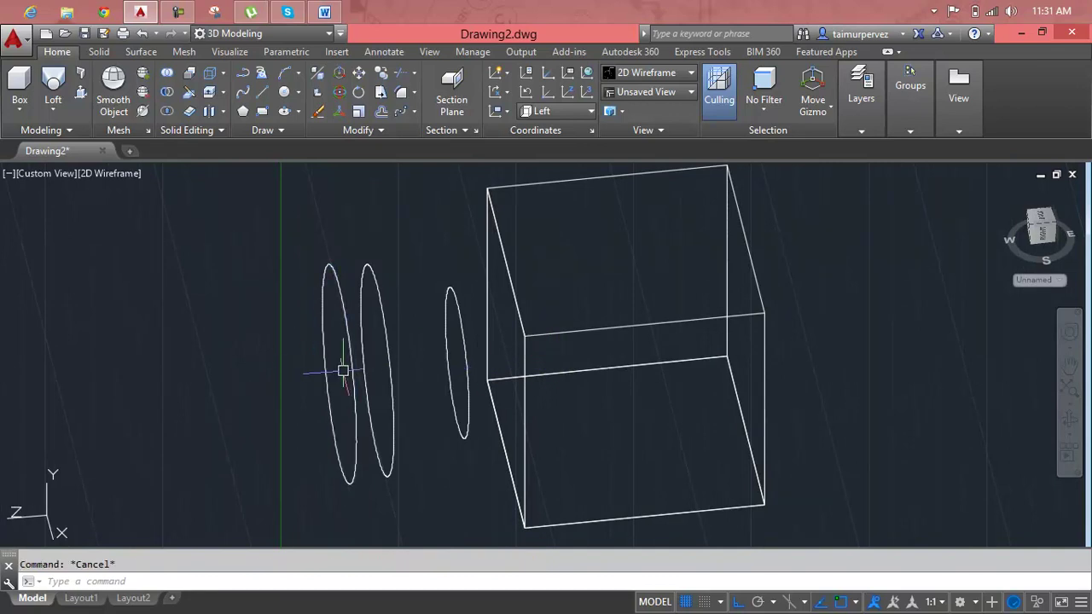
- Move the leftmost circle farther from the box and the middle circle beside it
type("m")
key("space")
left_click(317, 384)
key("Return")
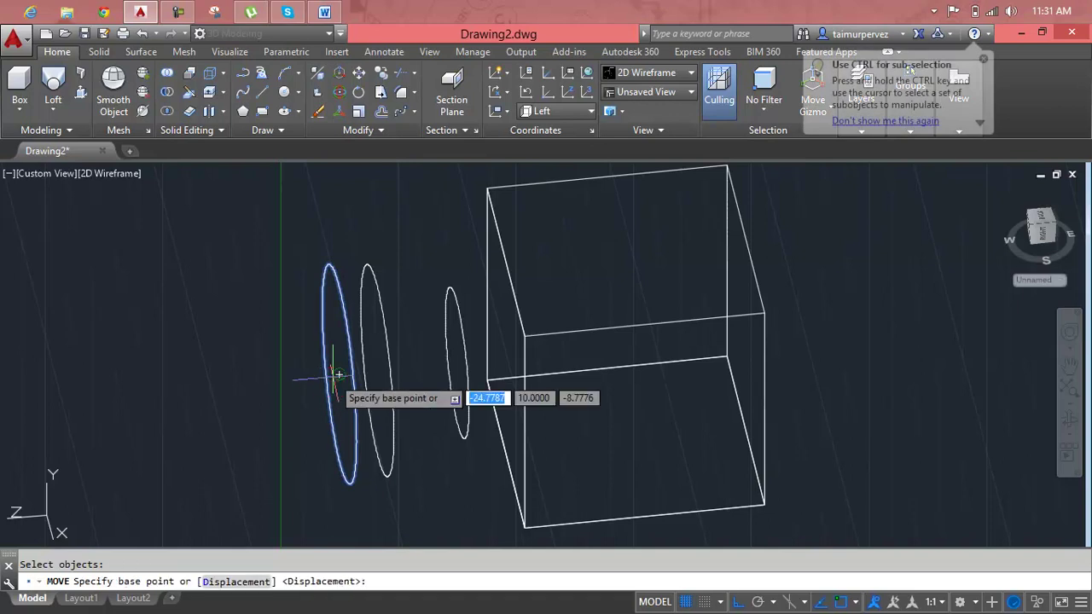
left_click(336, 374)
left_click(297, 376)
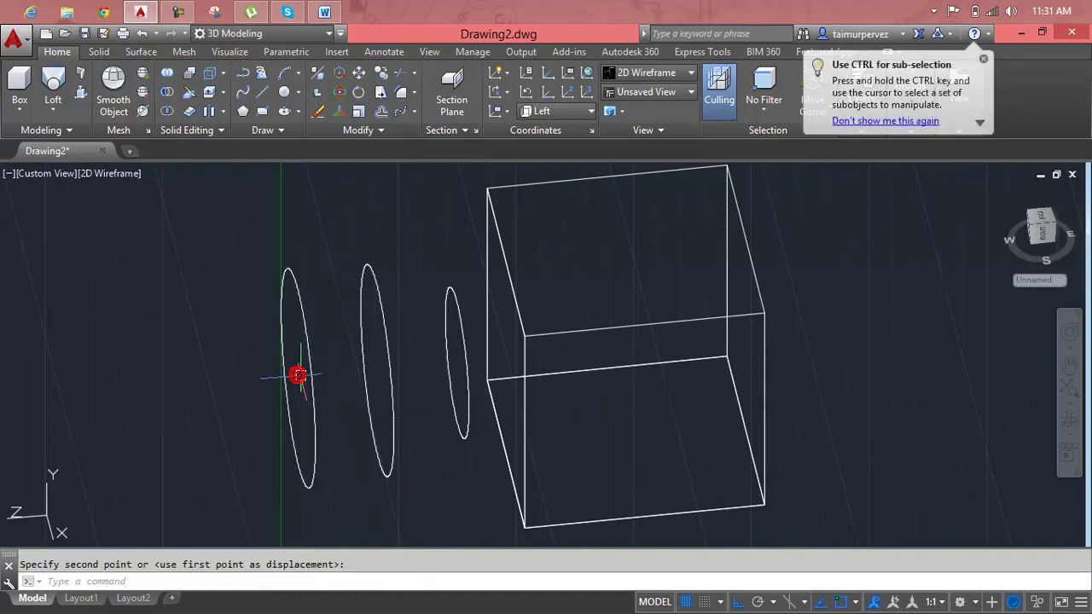
key("space")
left_click(364, 376)
key("Return")
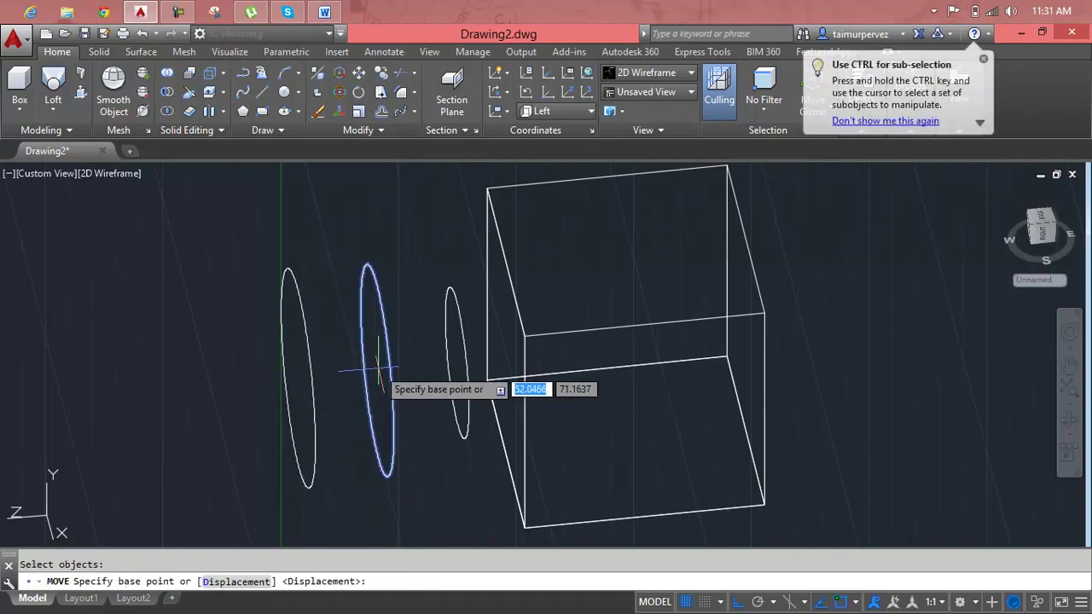
left_click(376, 370)
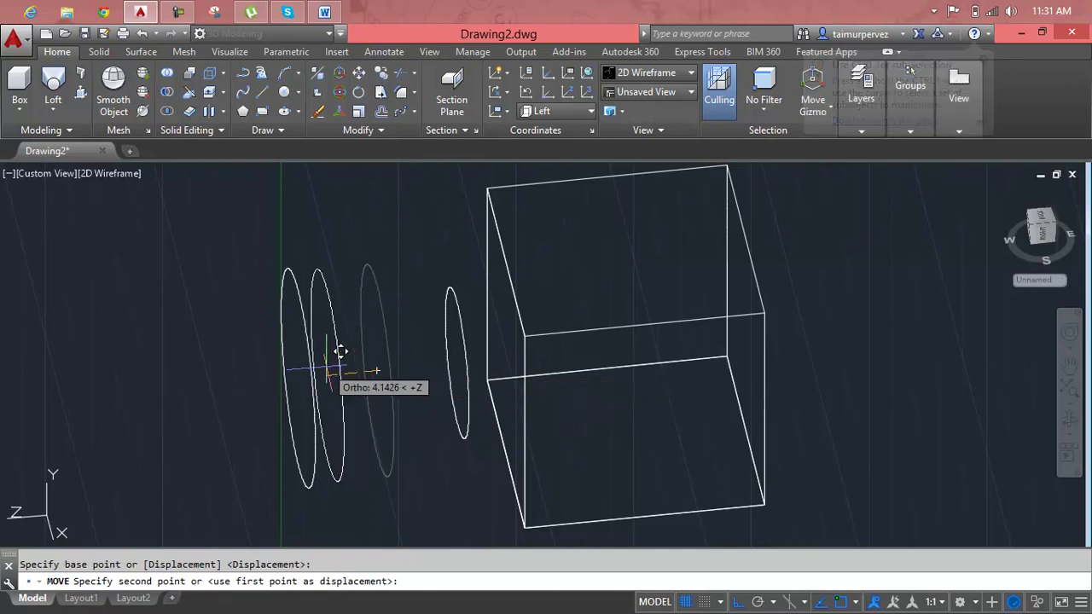
left_click(324, 368)
- Begin moving the circle nearest the box, then cancel the unfinished move
key("space")
left_click(461, 365)
key("Return")
left_click(456, 366)
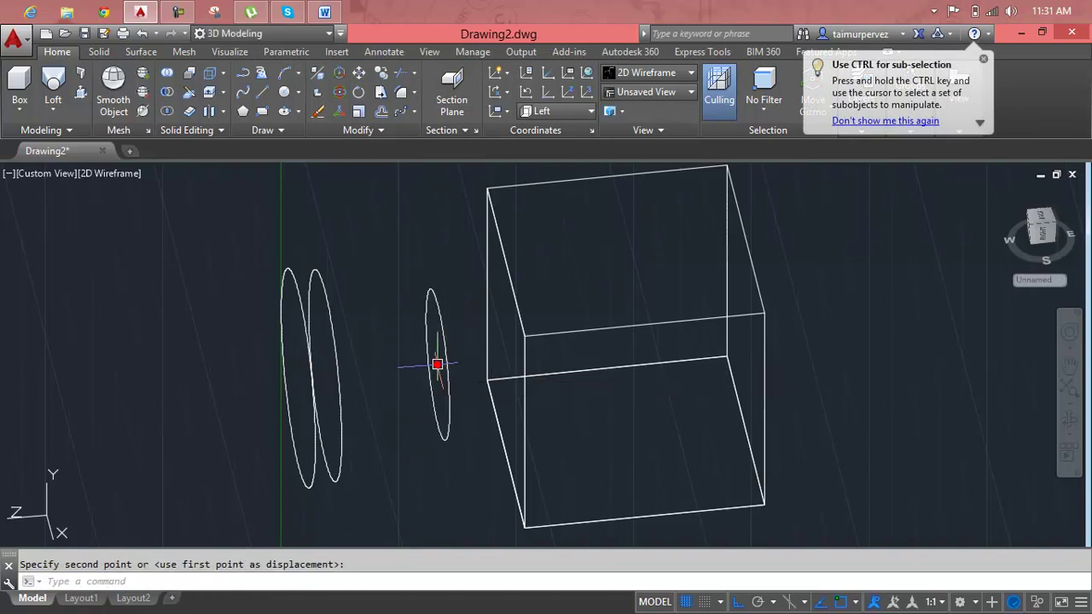
scroll(436, 365, "down", 5)
scroll(436, 365, "up", 3)
scroll(437, 365, "up", 5)
key("Escape")
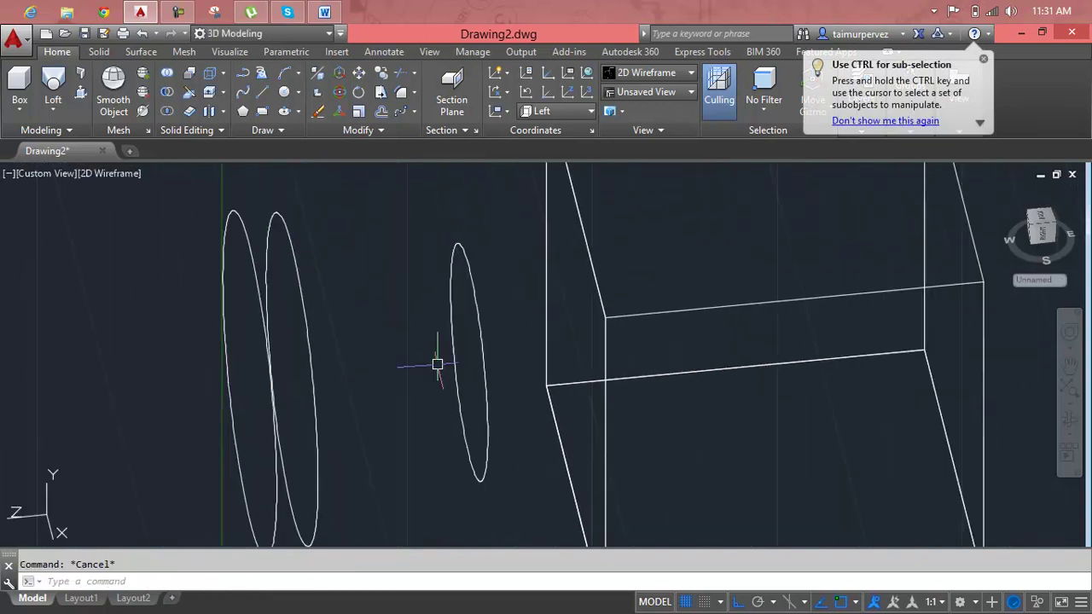
- Make a first loft attempt that ends after a single section pick
left_click(53, 81)
left_click(599, 307)
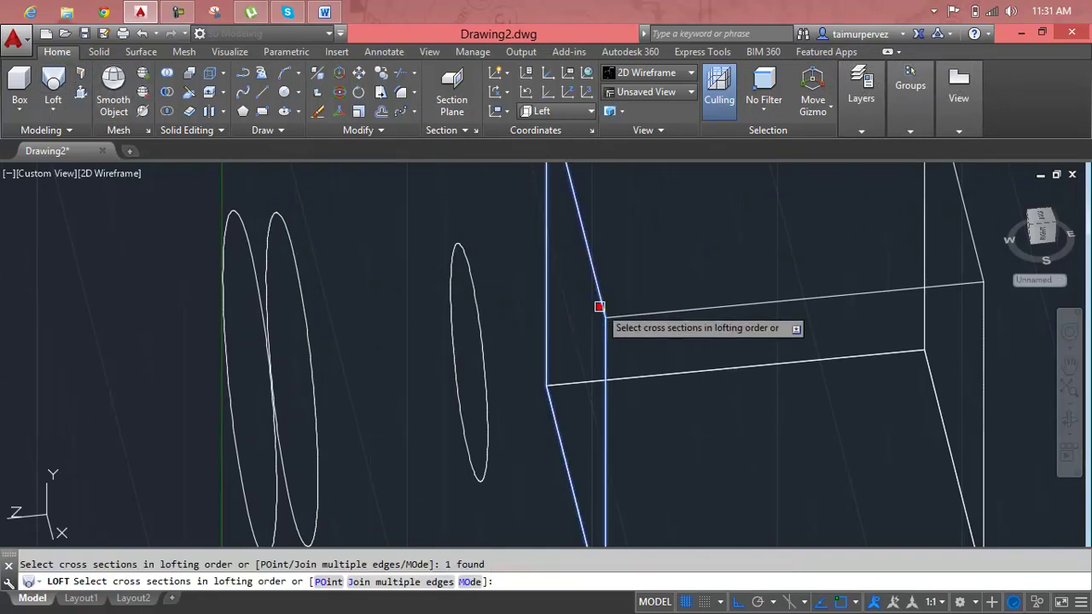
key("Return")
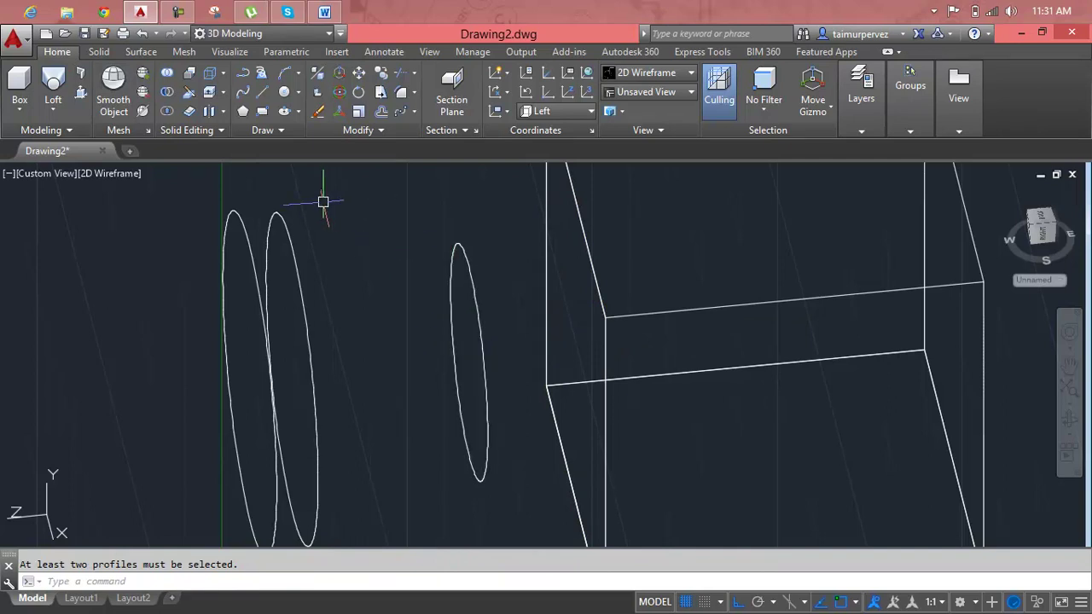
- Loft from the box's end face through the nearest, middle and outer ellipses
left_click(60, 79)
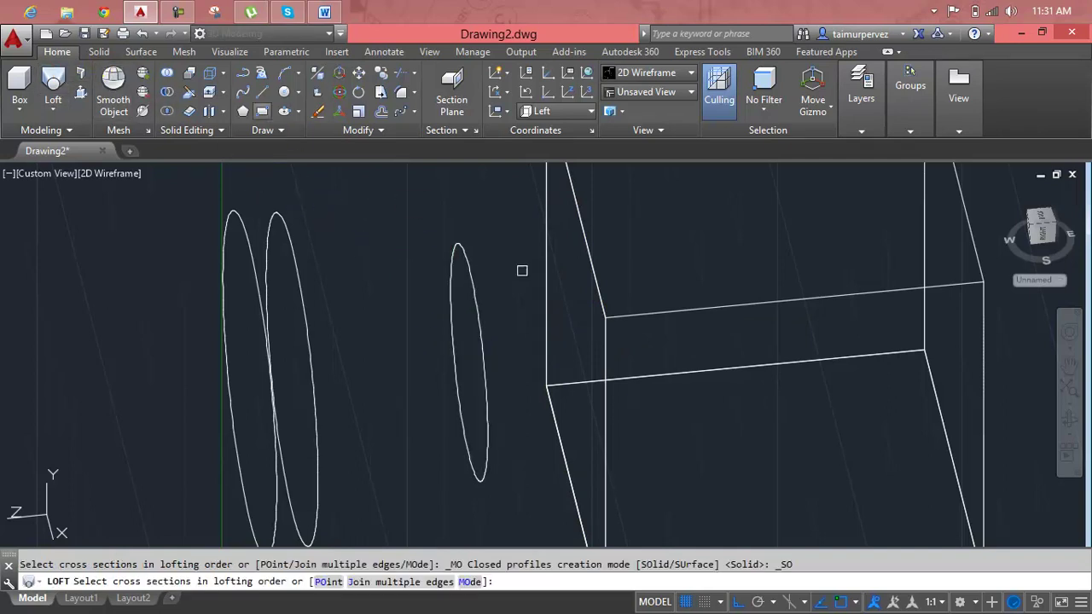
left_click(606, 331)
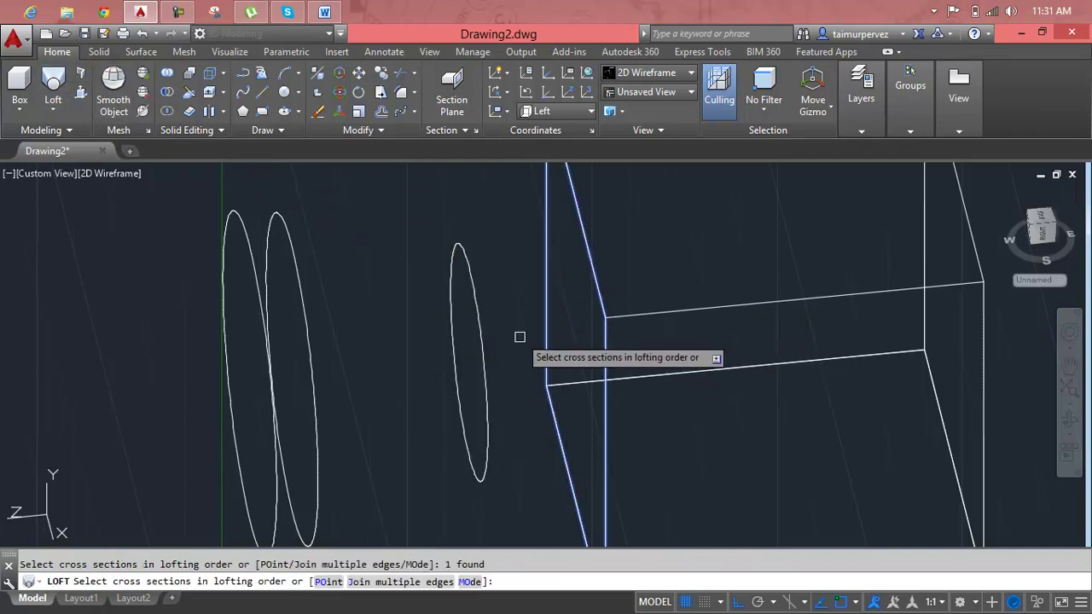
left_click(483, 356)
scroll(483, 354, "down", 1)
middle_click_drag(482, 353, 581, 312)
left_click(503, 323)
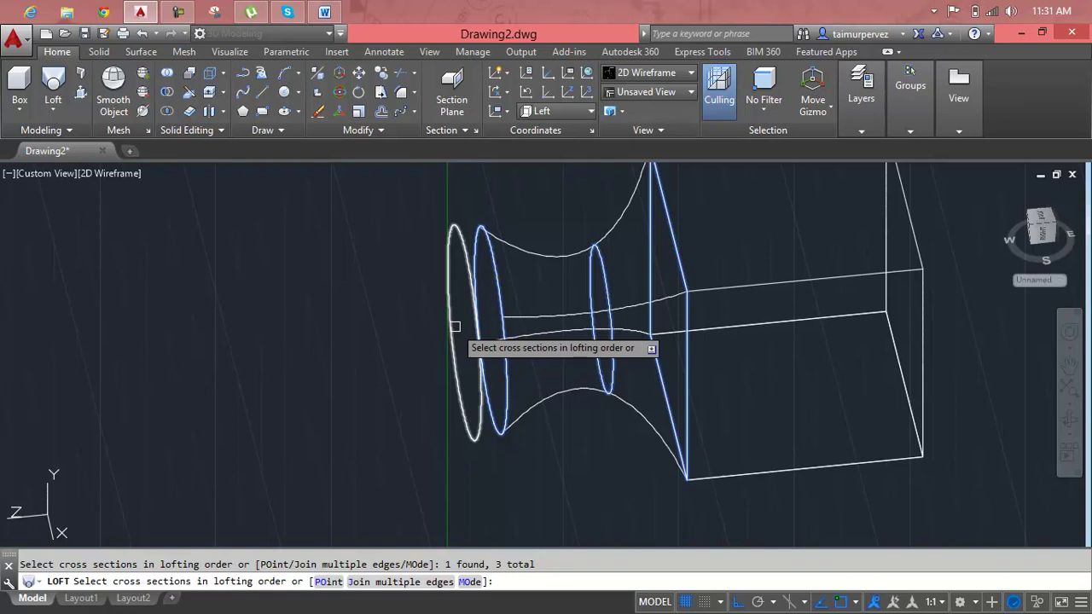
left_click(469, 275)
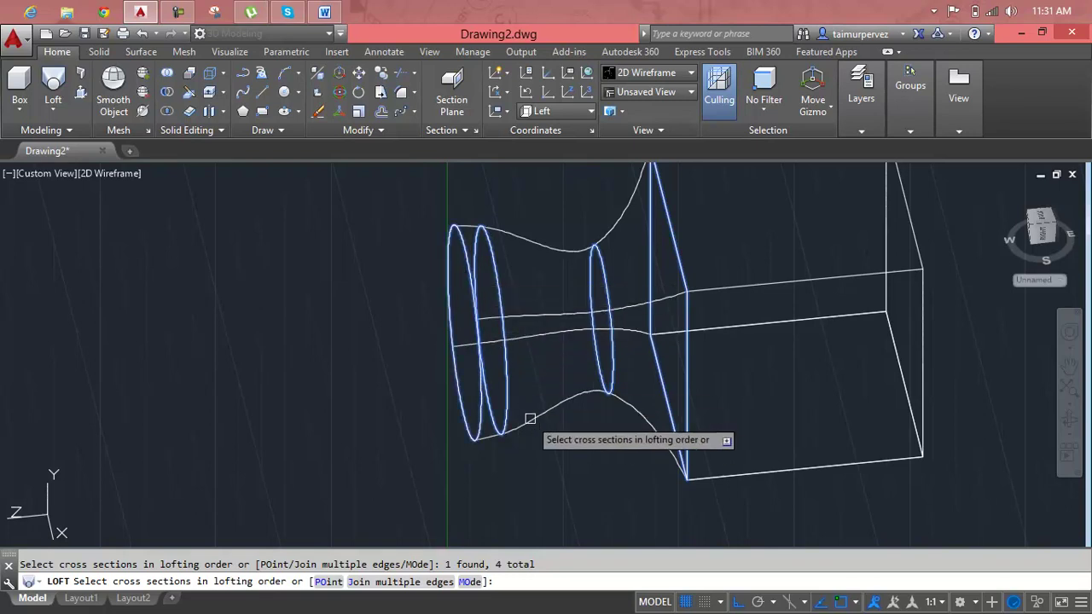
key("Return")
key("Return")
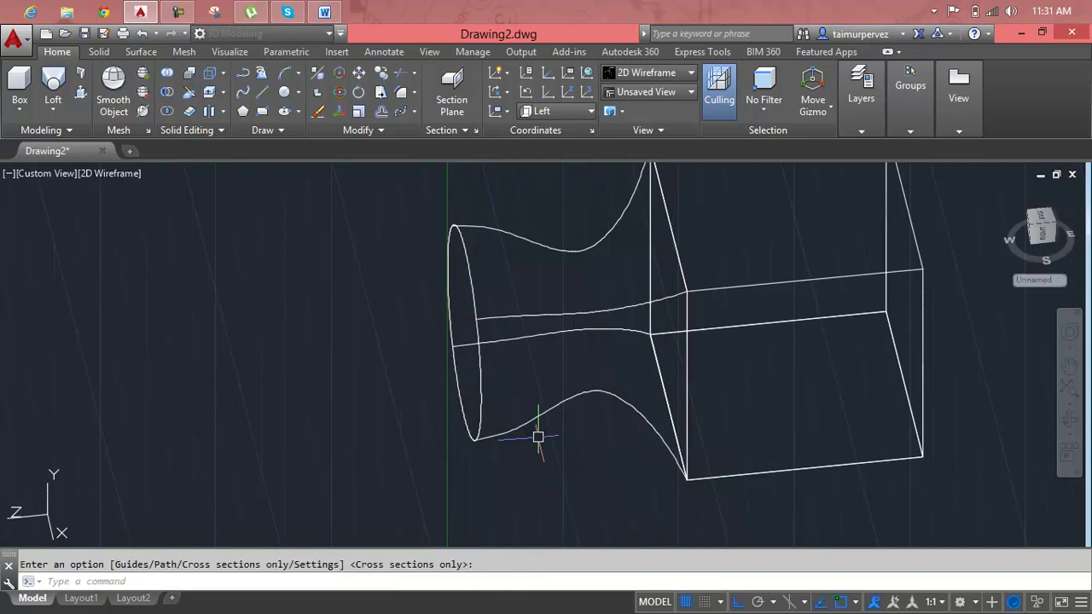
scroll(539, 436, "down", 3)
scroll(589, 413, "down", 2)
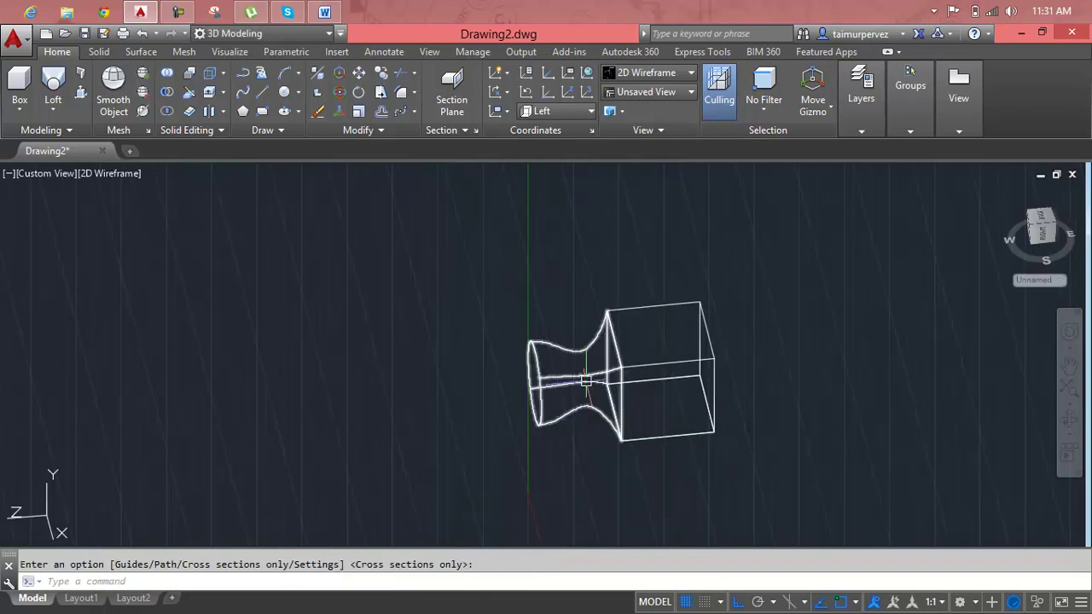
scroll(587, 379, "up", 3)
key("Escape")
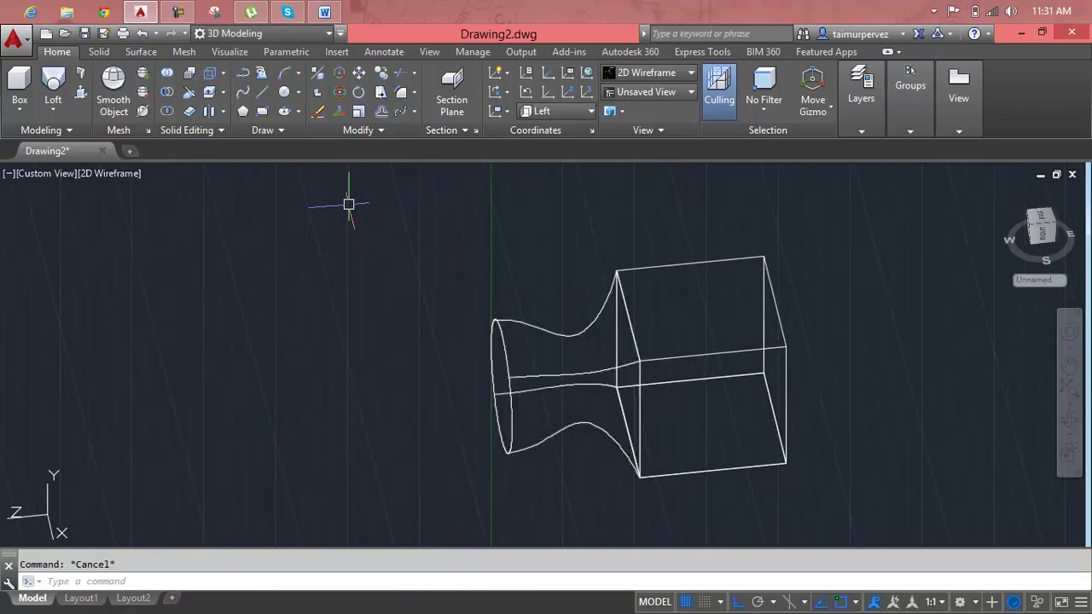
- Set the Front preset view and zoom in to frame the lofted neck and flared end
left_click(26, 175)
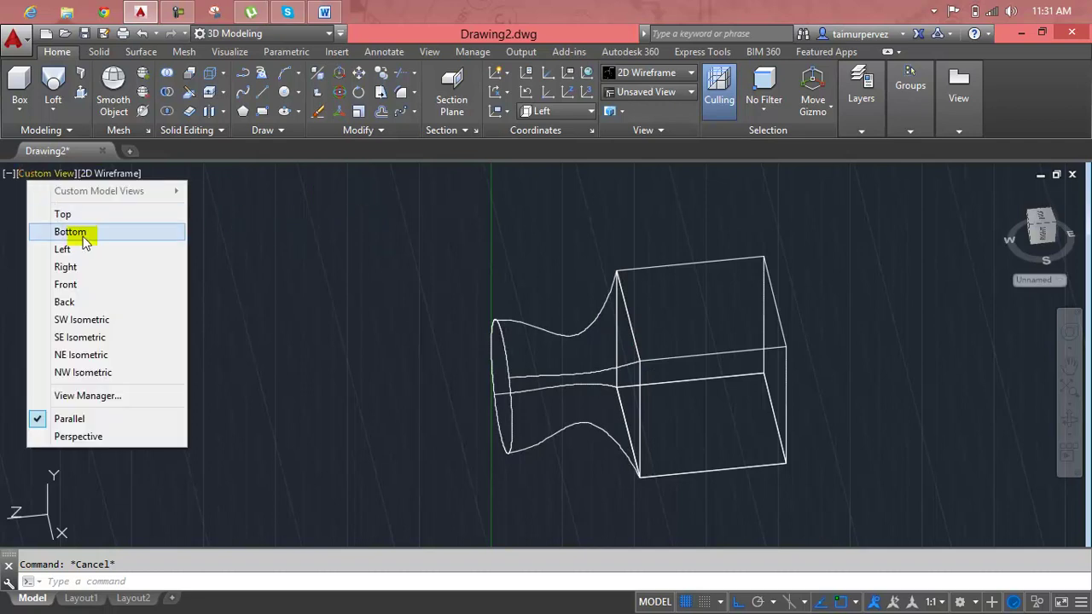
left_click(83, 284)
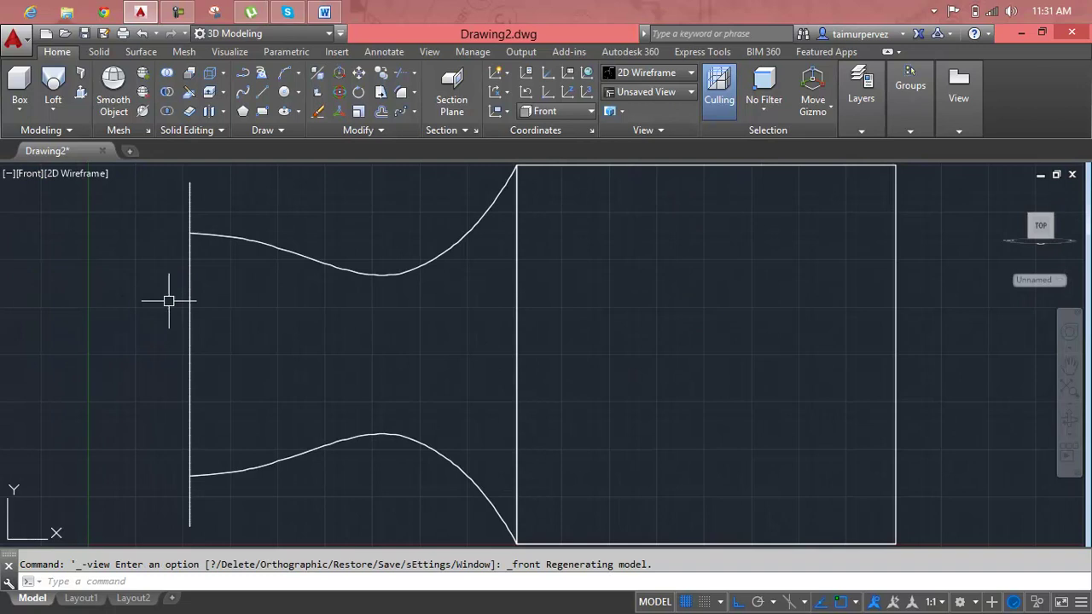
middle_click_drag(218, 317, 322, 382)
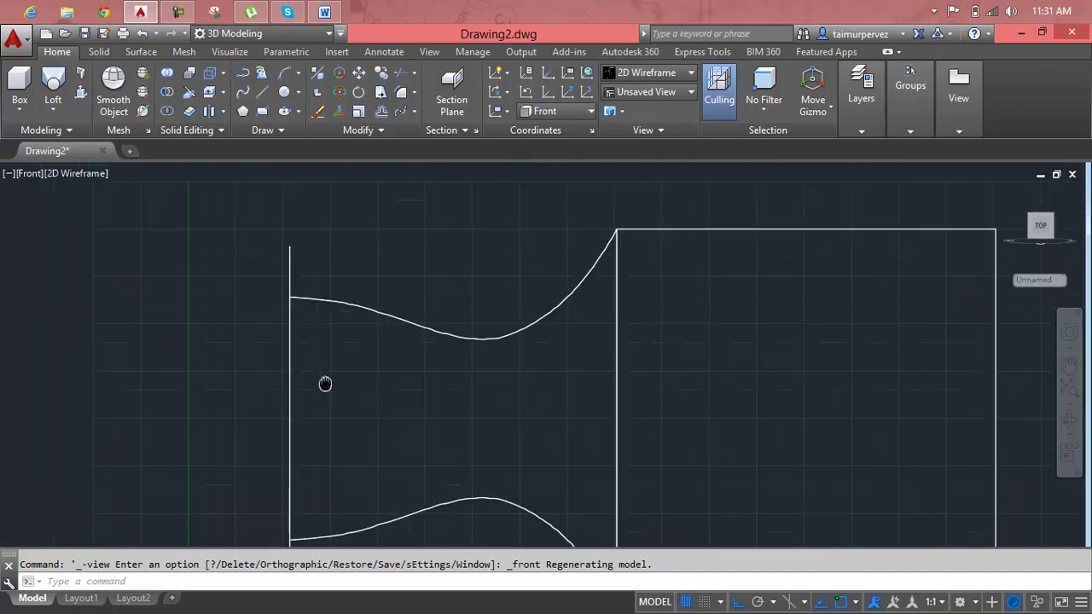
left_click(290, 344)
key("Escape")
scroll(310, 342, "down", 4)
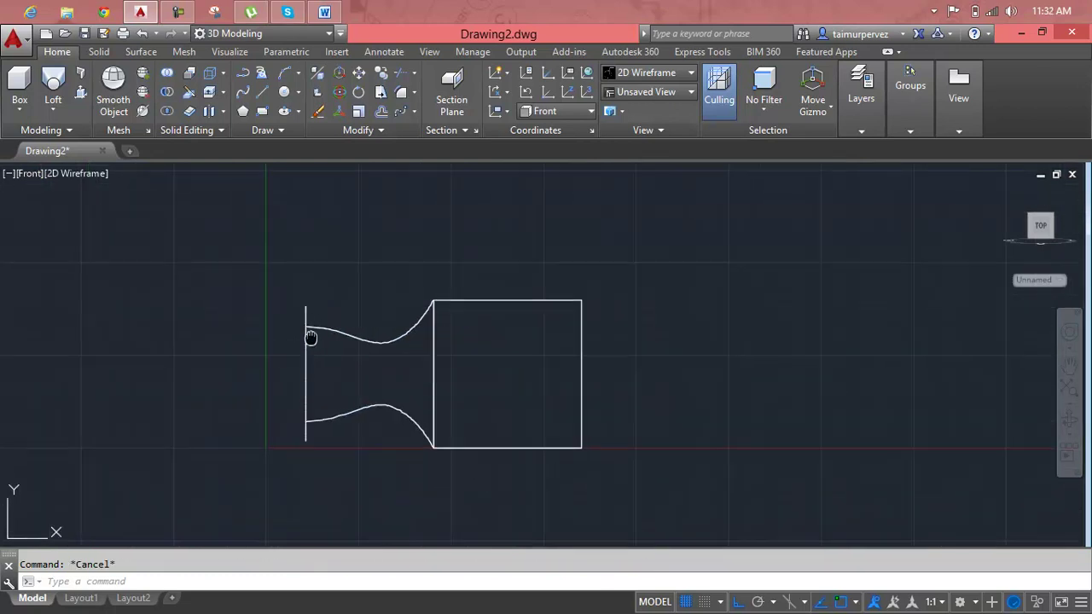
scroll(295, 293, "up", 2)
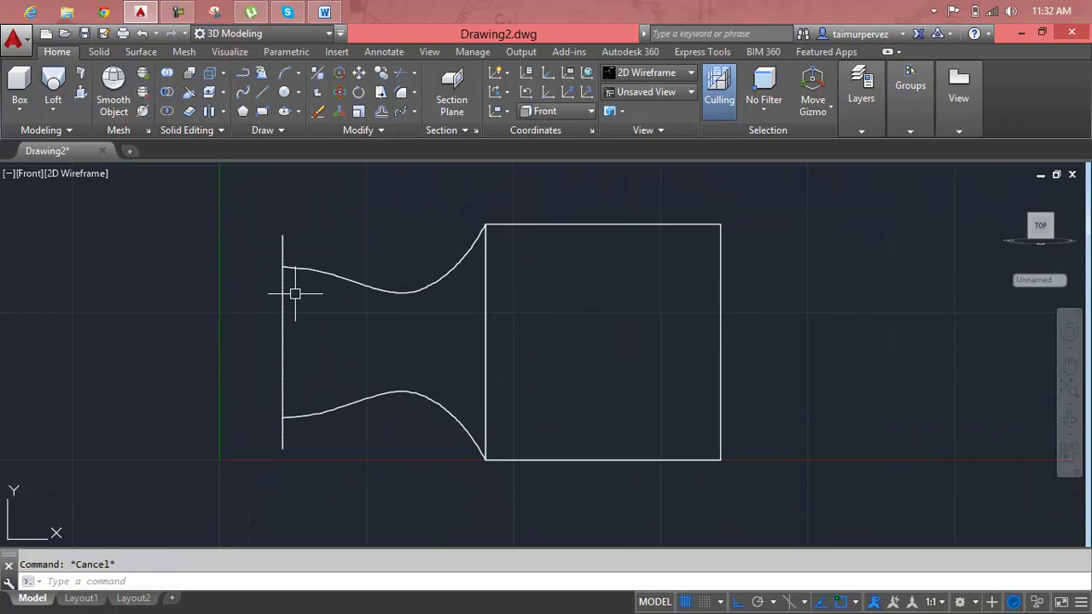
mouse_move(321, 348)
middle_mouse_down("shift")
mouse_move(350, 357)
mouse_move(316, 358)
middle_mouse_up("shift")
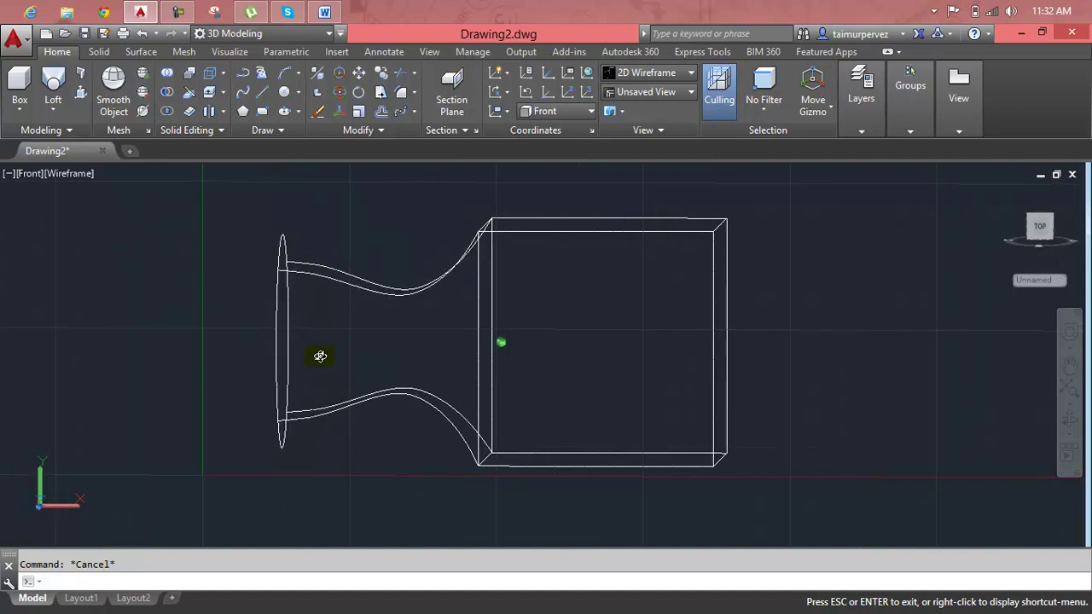
left_click(60, 175)
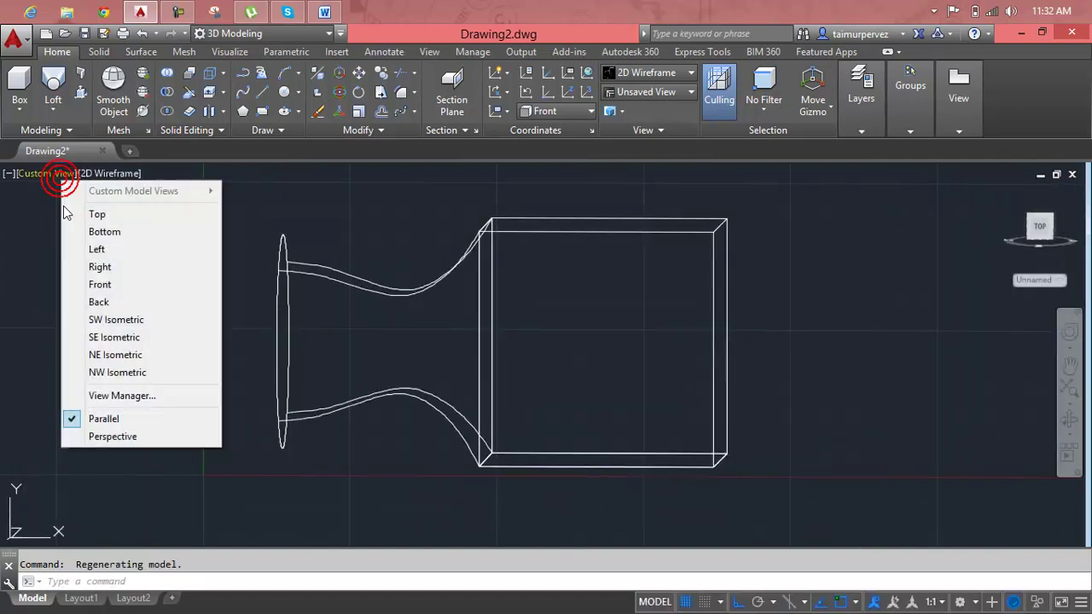
left_click(94, 286)
scroll(309, 341, "up", 2)
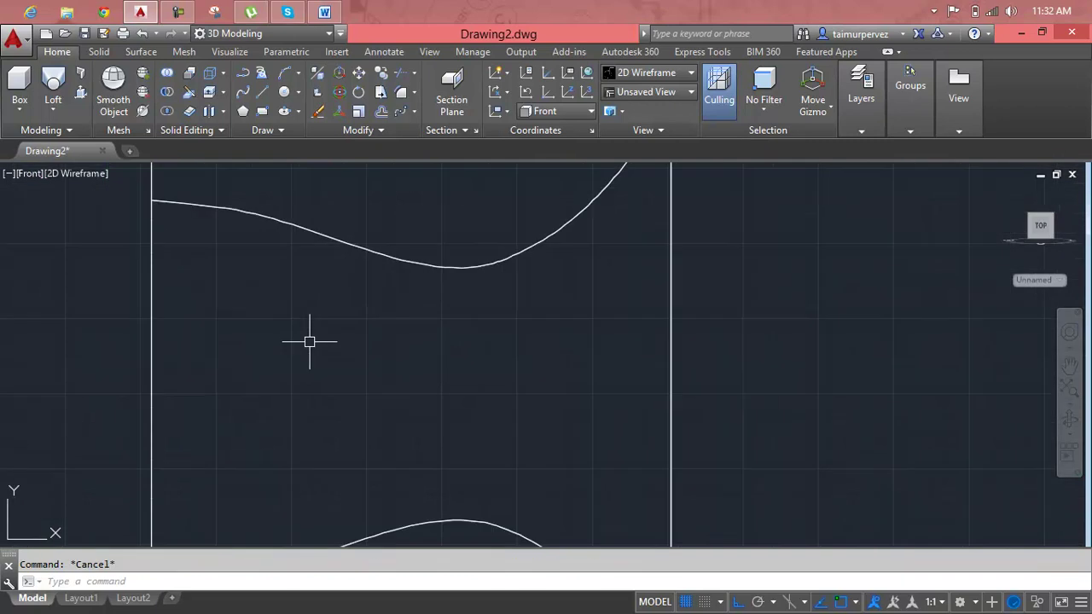
type("f")
- Try a fillet on the neck's rim with the default radius, then abandon it
key("Return")
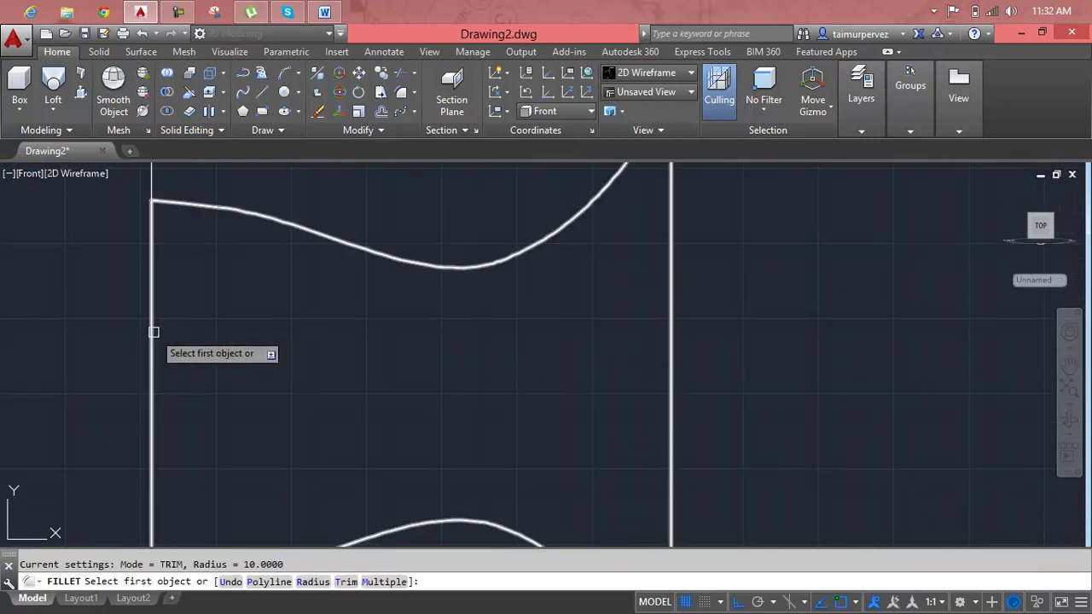
type("r")
key("Return")
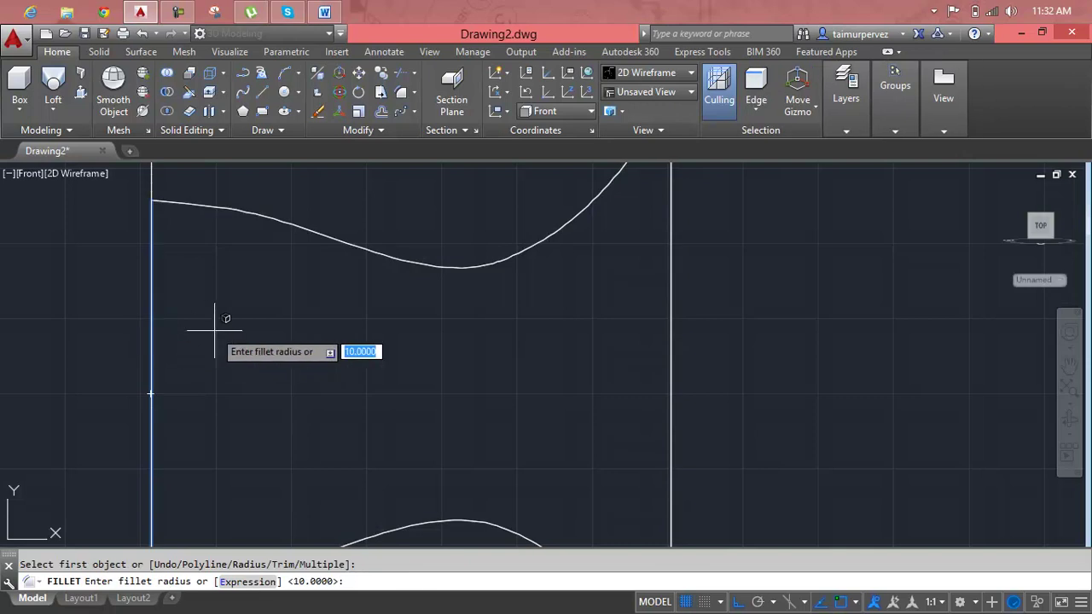
middle_click_drag(227, 334, 258, 345, "shift")
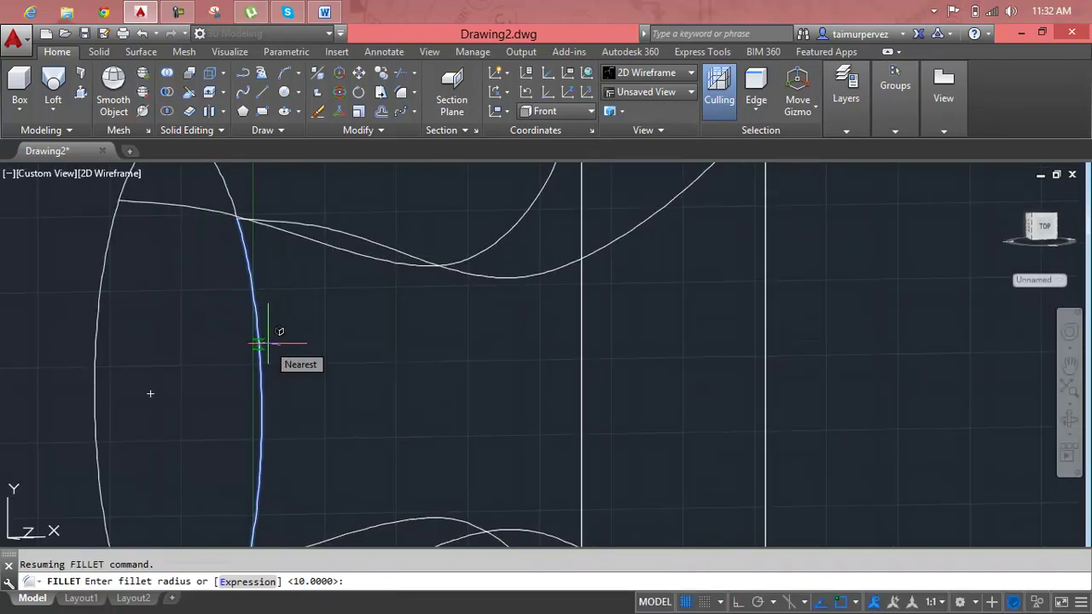
key("Return")
left_click(229, 198)
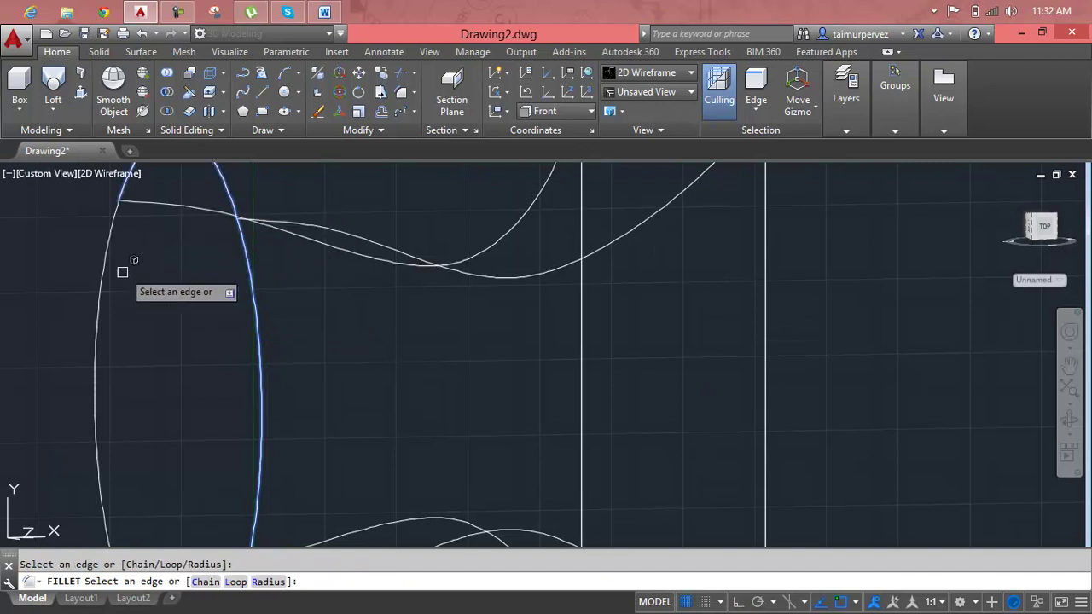
scroll(128, 349, "down", 3)
scroll(133, 353, "down", 2)
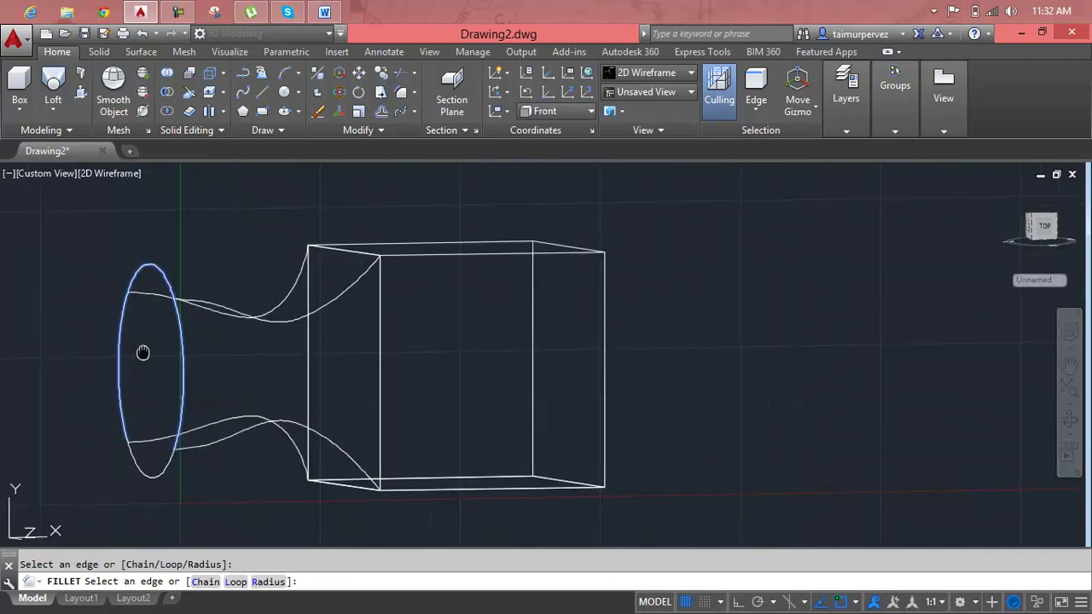
middle_click_drag(133, 353, 147, 350)
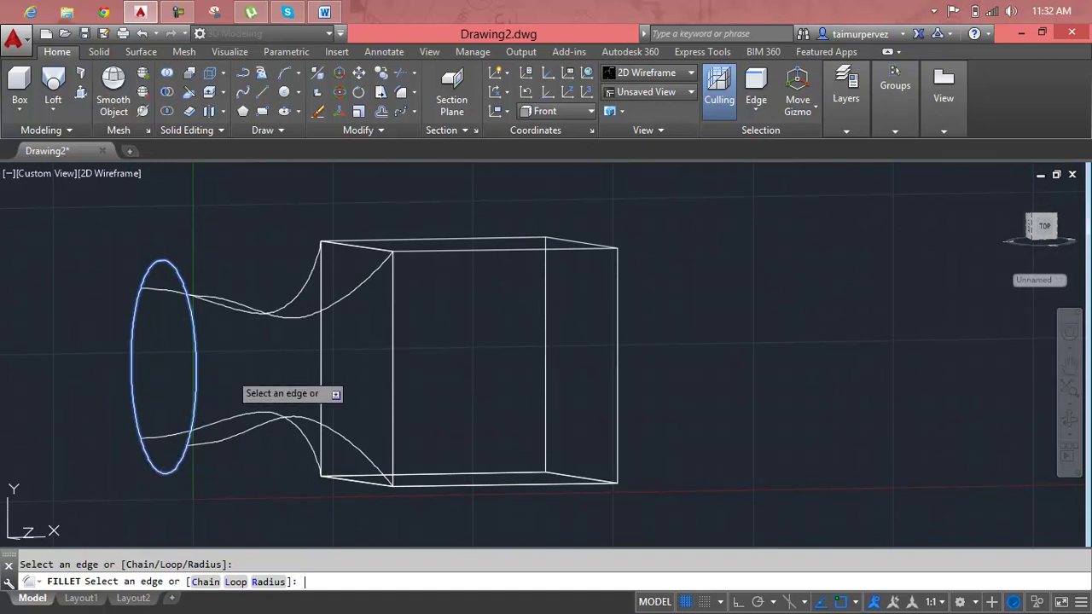
key("Escape")
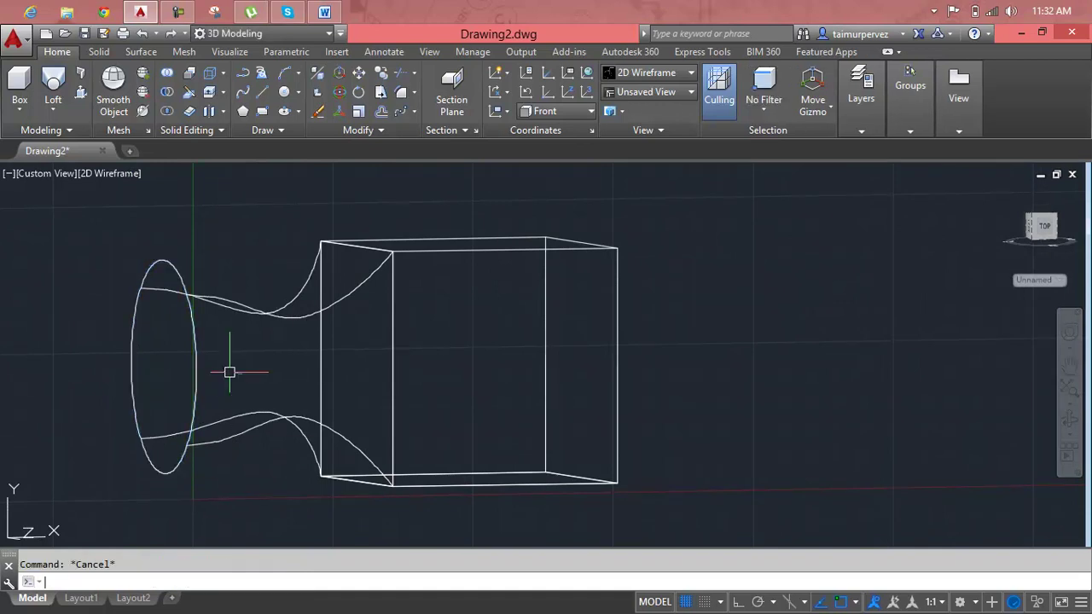
- Fillet the neck's elliptical end rim with radius 1 and orbit to inspect it
key("Return")
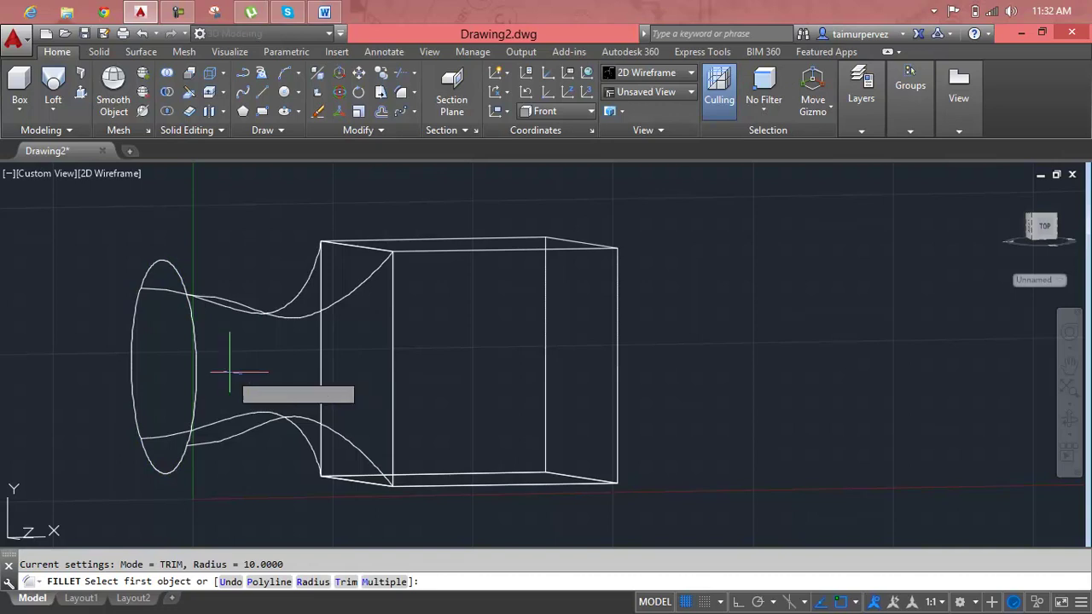
type("r")
key("Return")
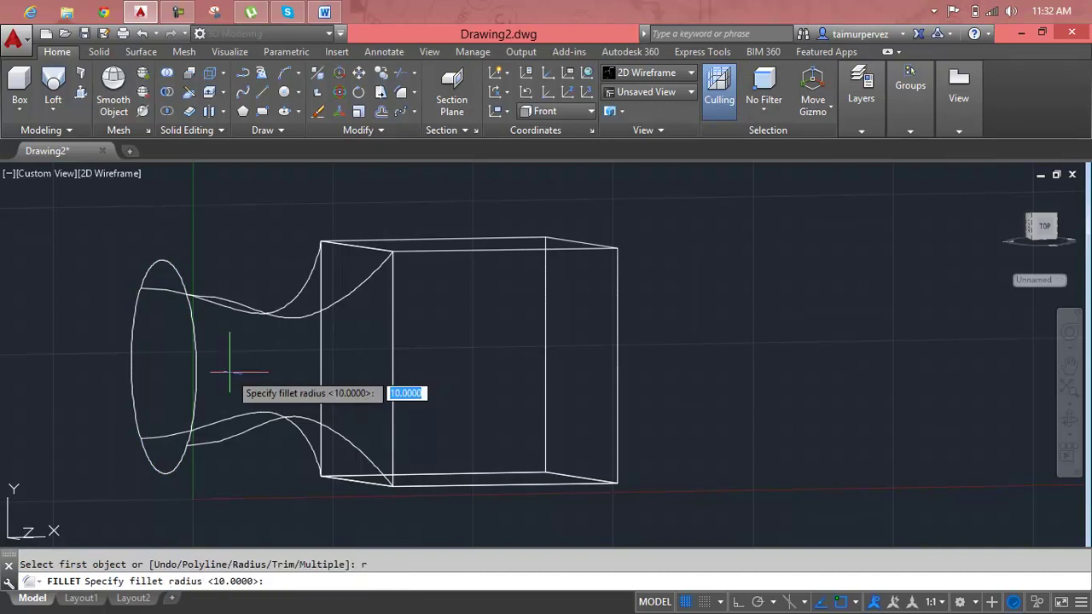
type("1")
key("Return")
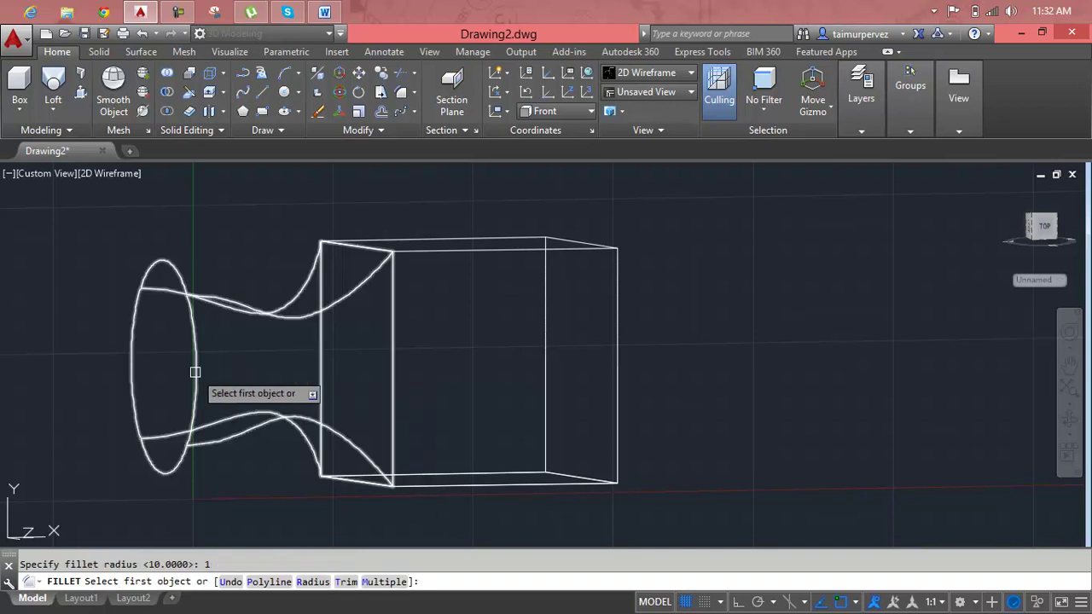
left_click(194, 372)
key("Return")
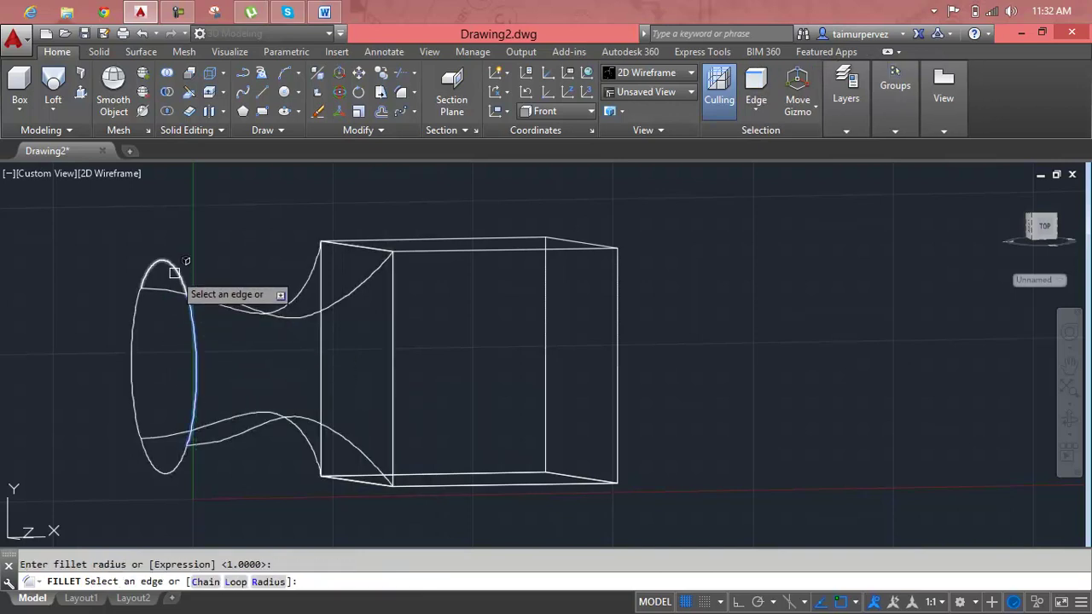
left_click(152, 469)
key("Return")
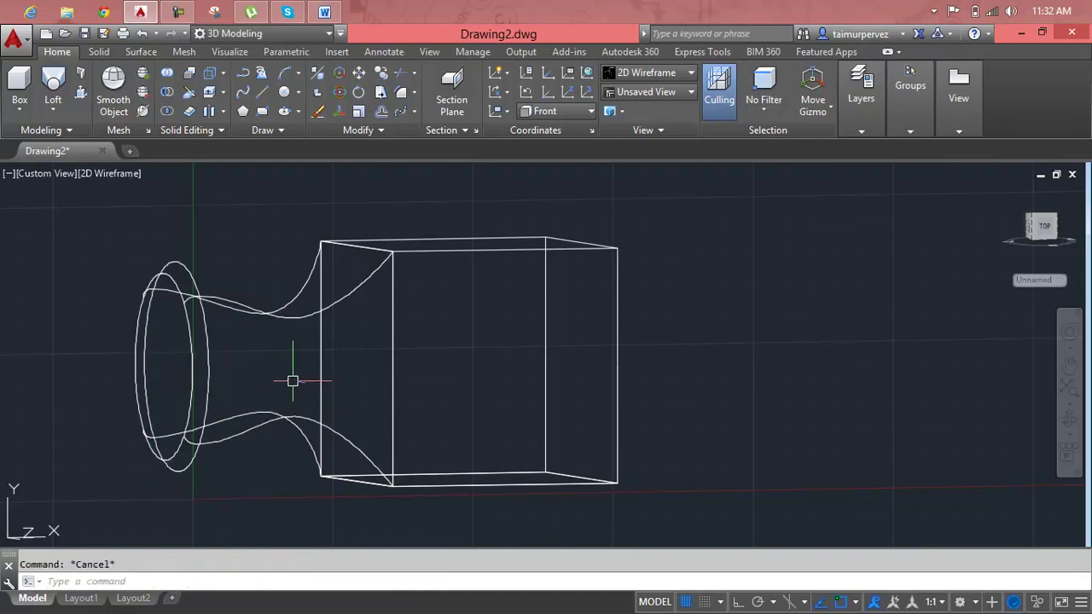
middle_click_drag(292, 380, 255, 421, "shift")
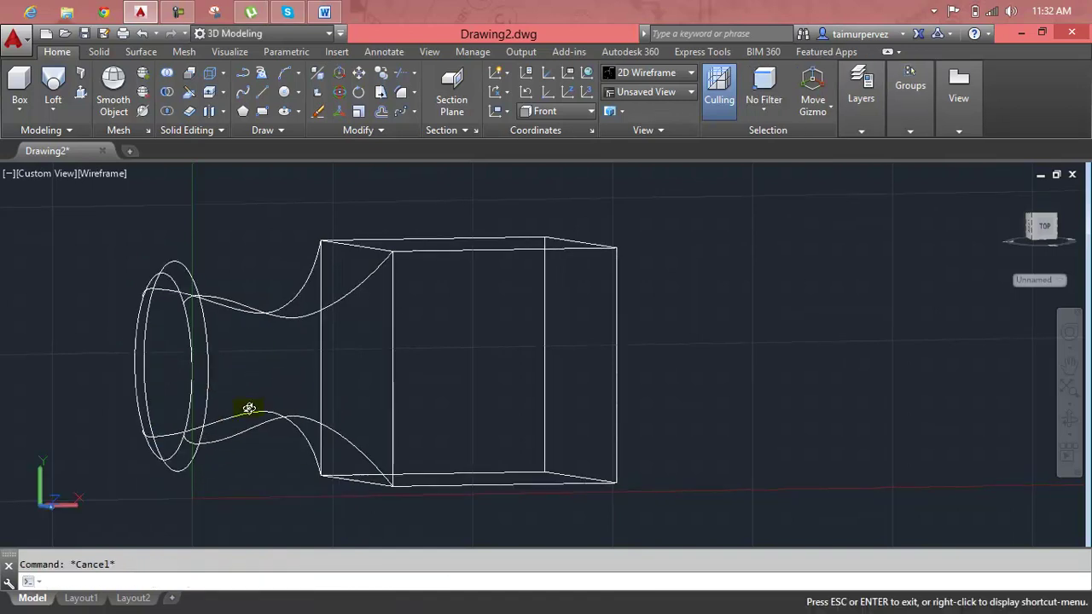
- Switch to the Front view and pan so the head block sits on the left
left_click(19, 174)
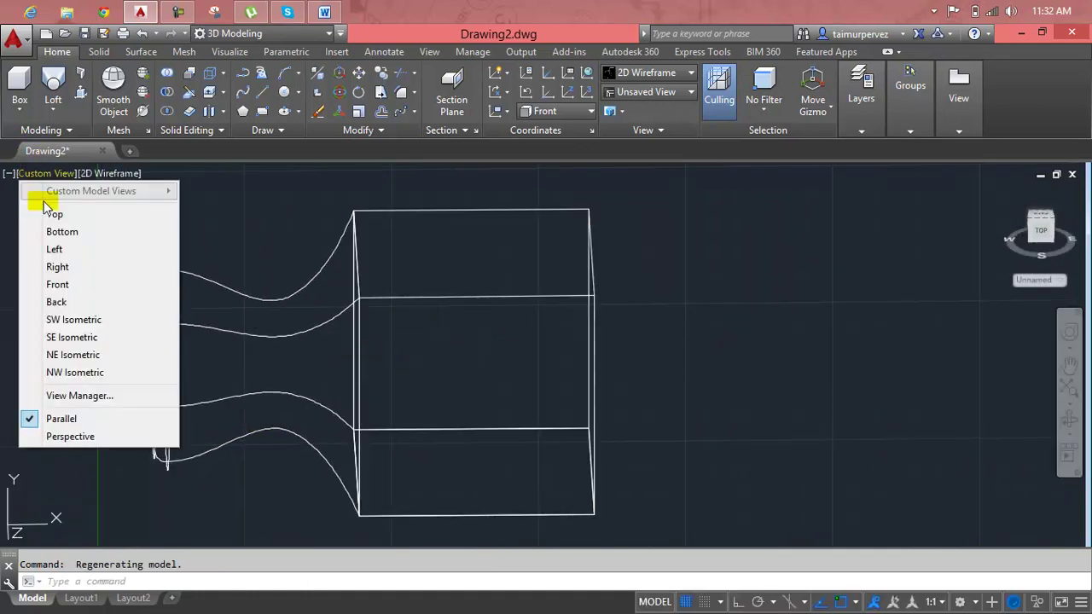
left_click(54, 285)
scroll(414, 286, "down", 2)
middle_click_drag(592, 316, 244, 333)
key("Escape")
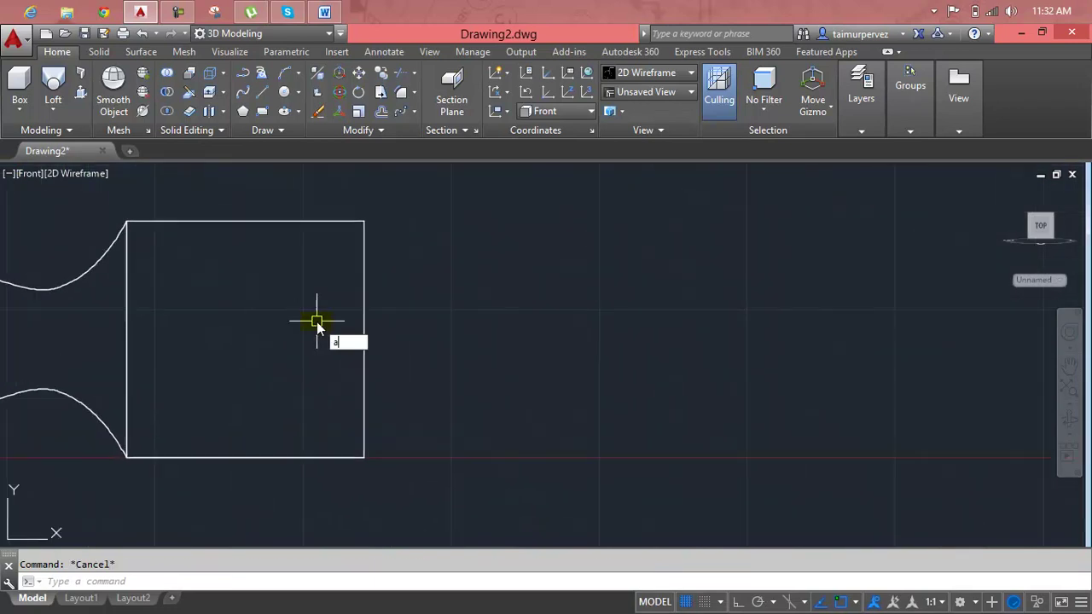
- Draw the top three-point claw arc from the block's top-right corner to the tip
key("Return")
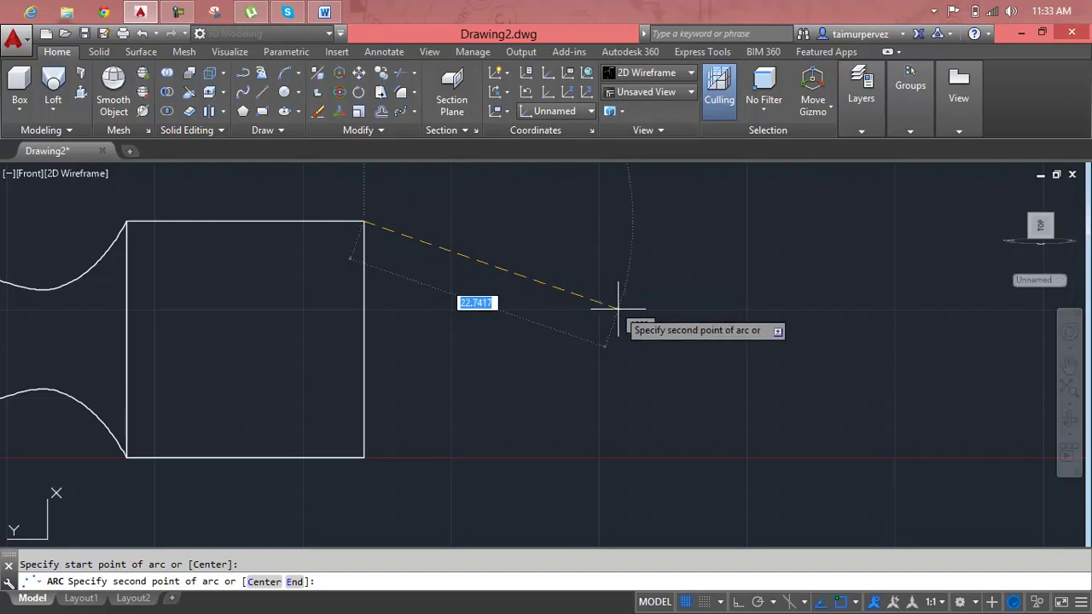
left_click(595, 297)
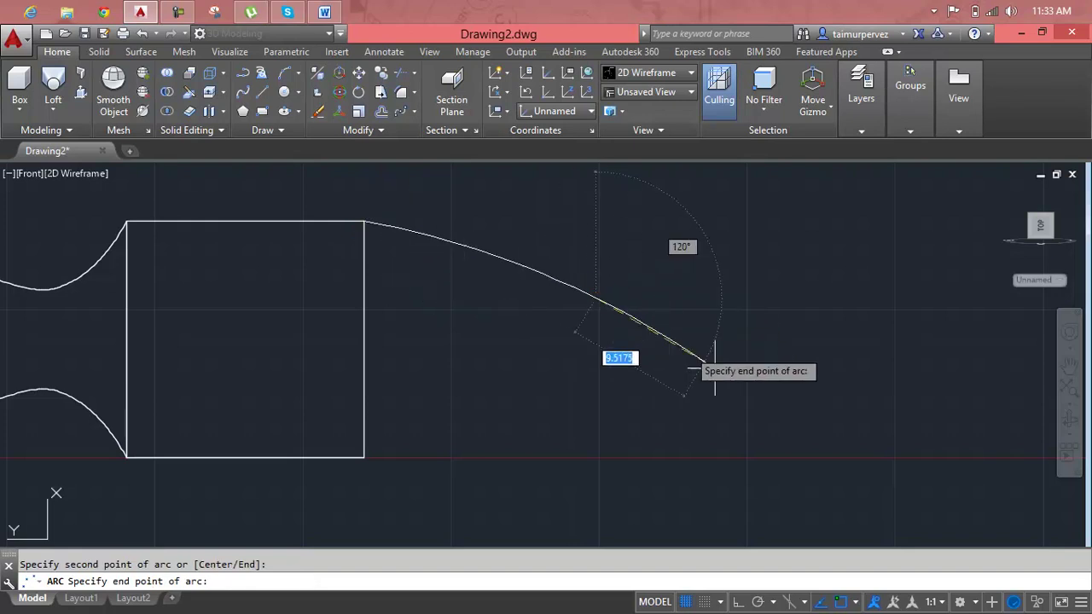
middle_click_drag(716, 452, 604, 359)
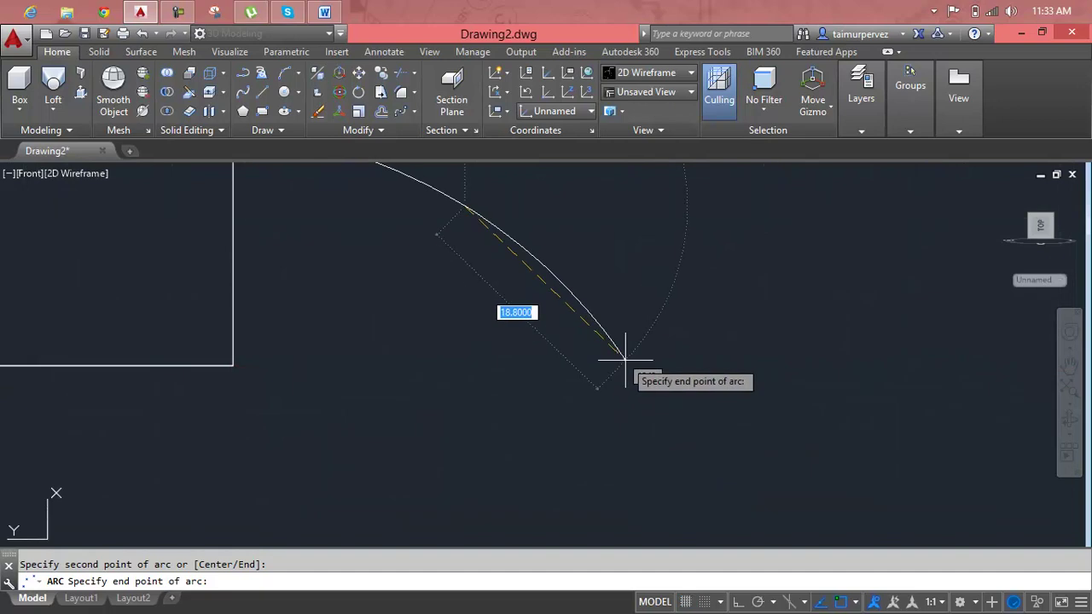
left_click(621, 371)
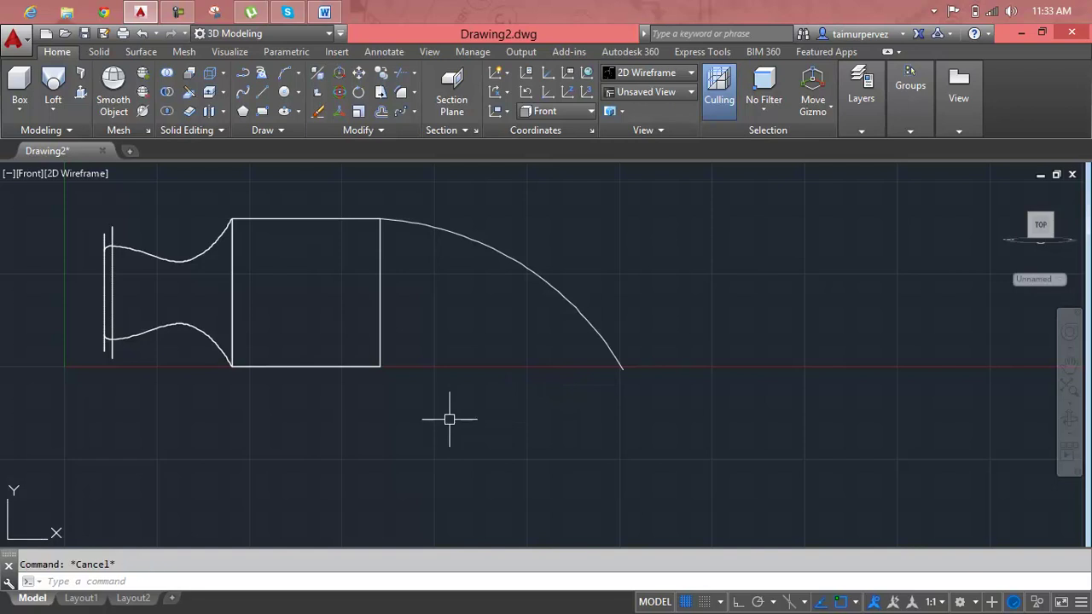
type("a")
- Draw the lower claw arc from the block's lower-right corner to the shared tip
key("Return")
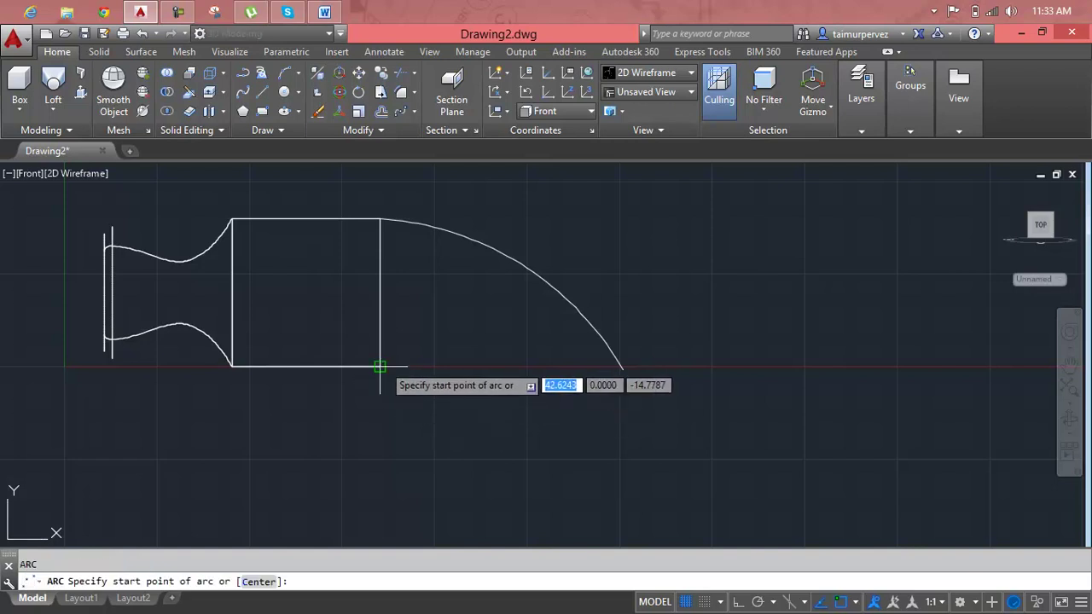
left_click(379, 366)
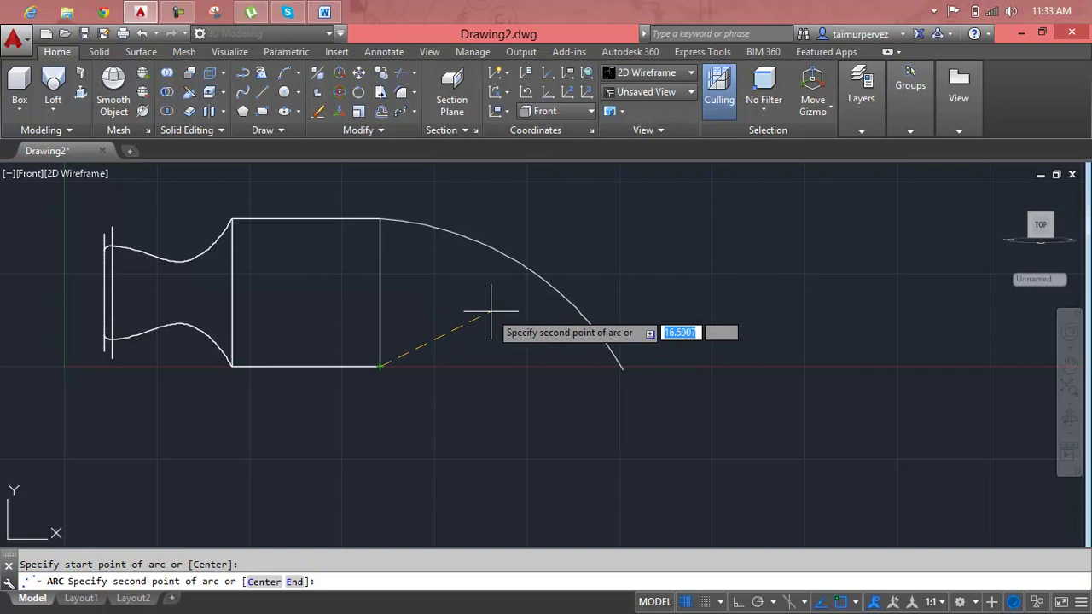
left_click(499, 318)
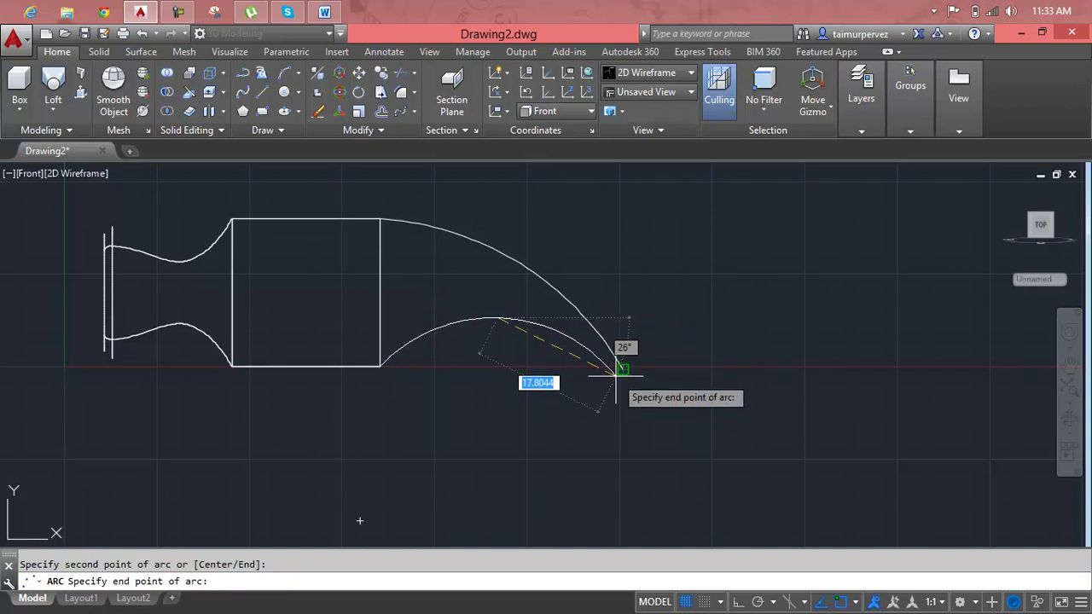
scroll(621, 369, "up", 2)
scroll(622, 349, "up", 3)
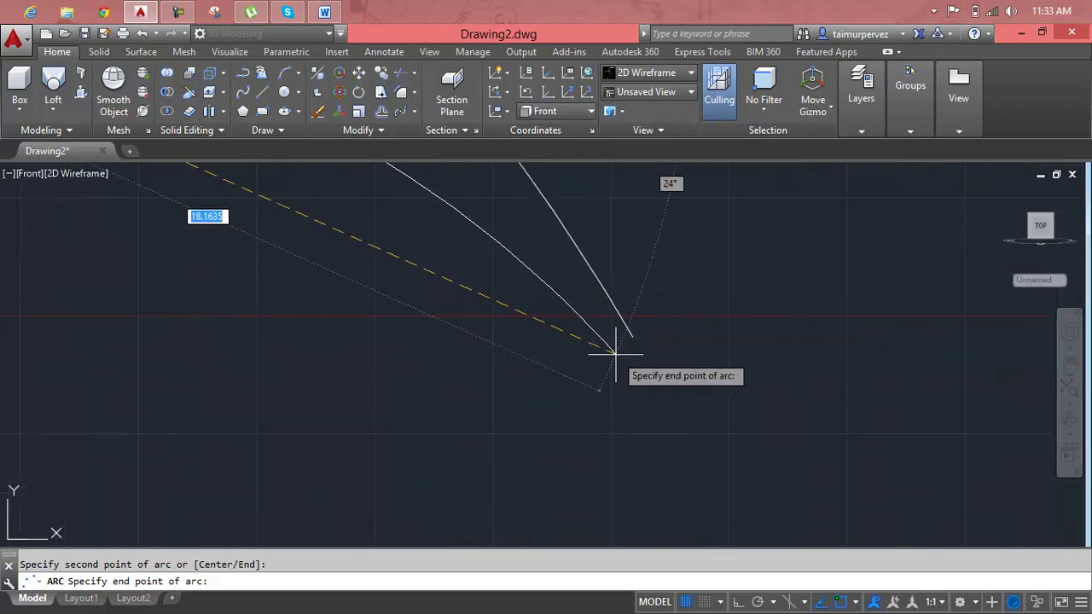
left_click(617, 350)
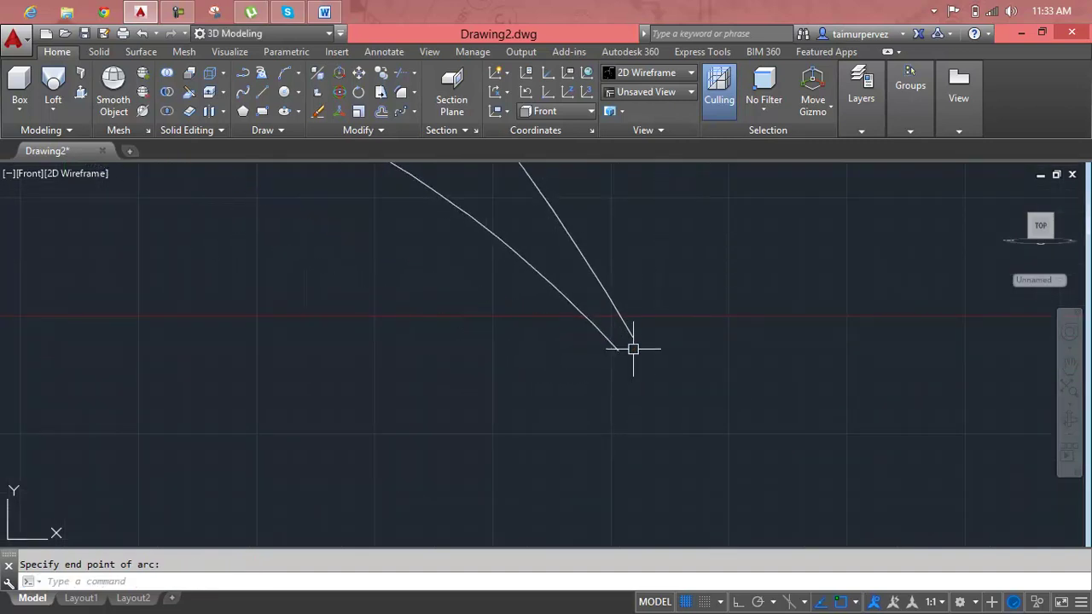
scroll(605, 373, "up", 2)
scroll(605, 375, "up", 1)
key("Escape")
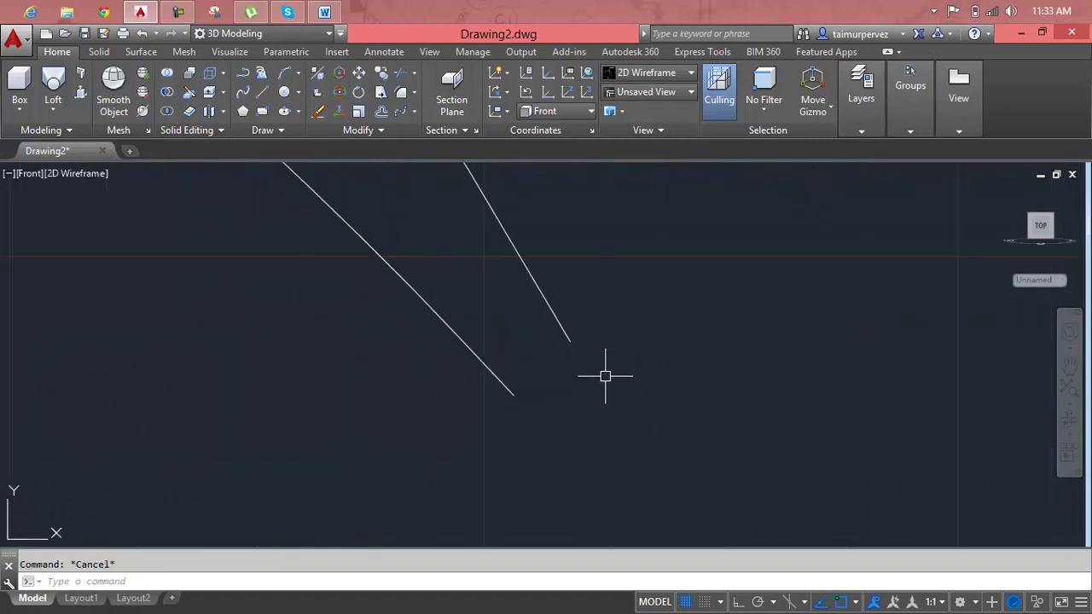
type("l")
- Cancel a stray line and bring both claw arcs into view
key("Return")
left_click(513, 393)
key("Escape")
scroll(572, 354, "down", 2)
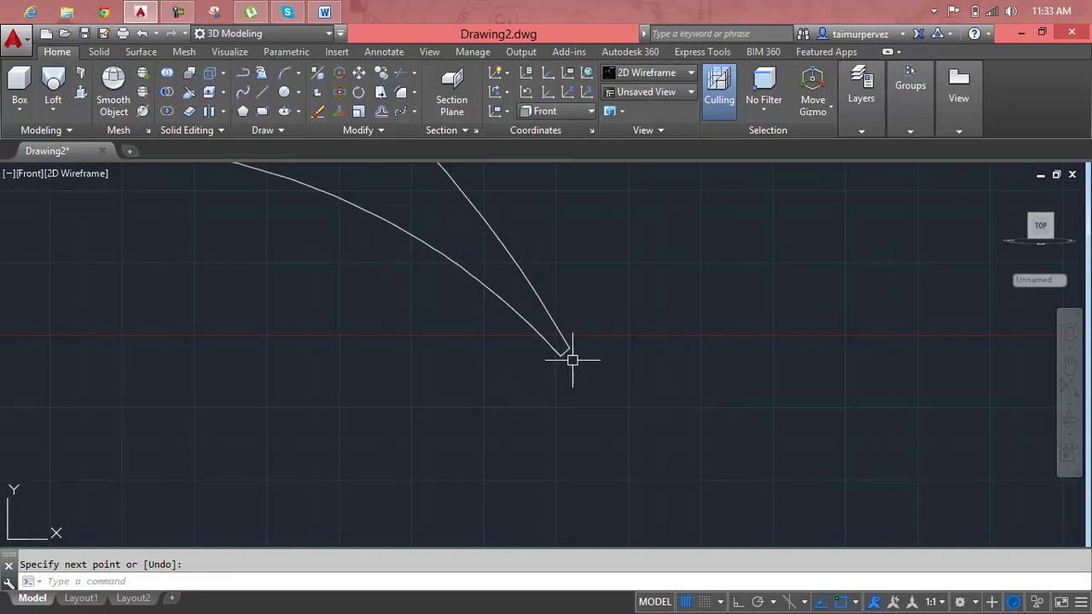
mouse_move(588, 370)
middle_mouse_down()
mouse_move(572, 390)
mouse_move(626, 401)
middle_mouse_up()
scroll(572, 390, "down", 1)
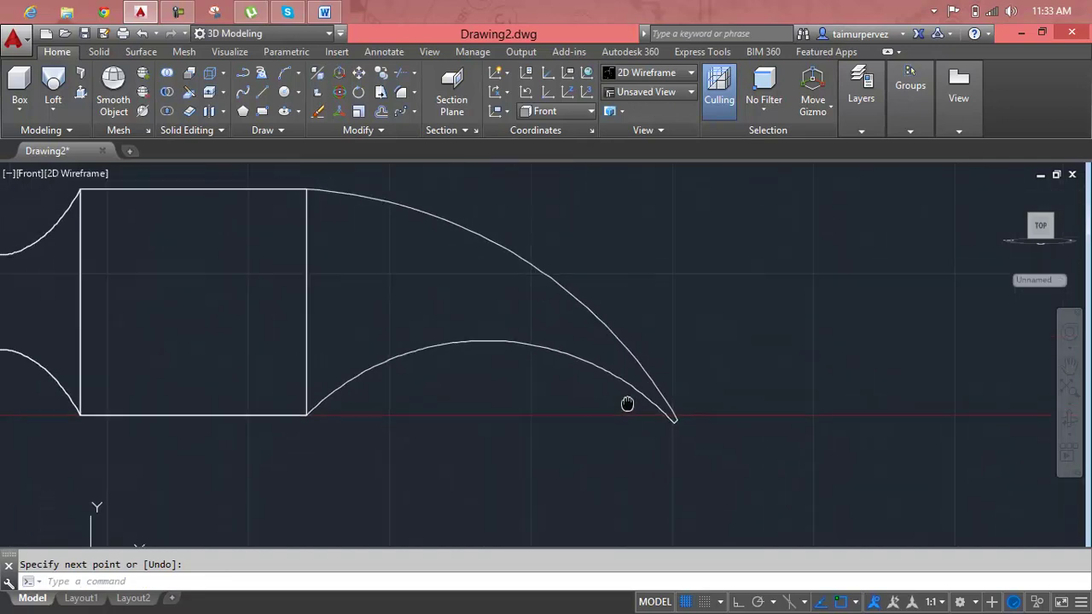
key("Escape")
- Draw a line from the block's top-right corner to its bottom-right corner
key("Return")
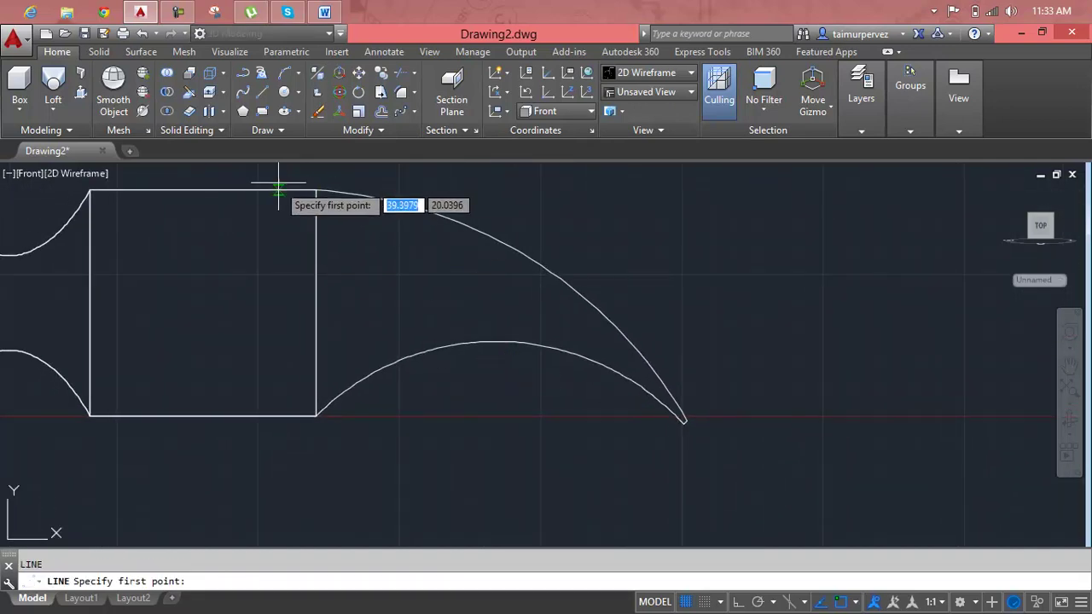
left_click(315, 190)
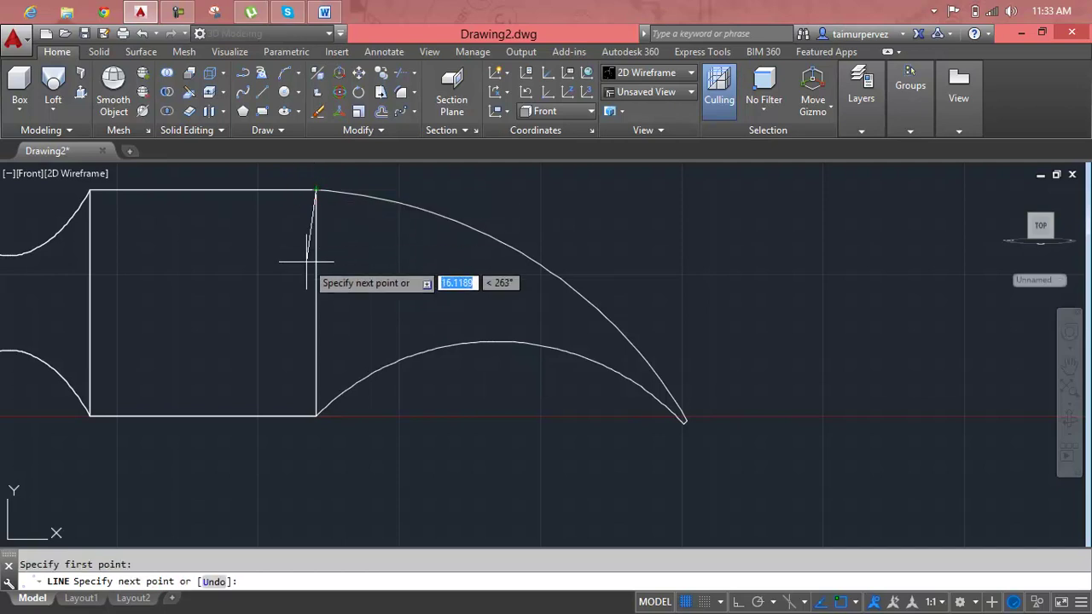
left_click(315, 415)
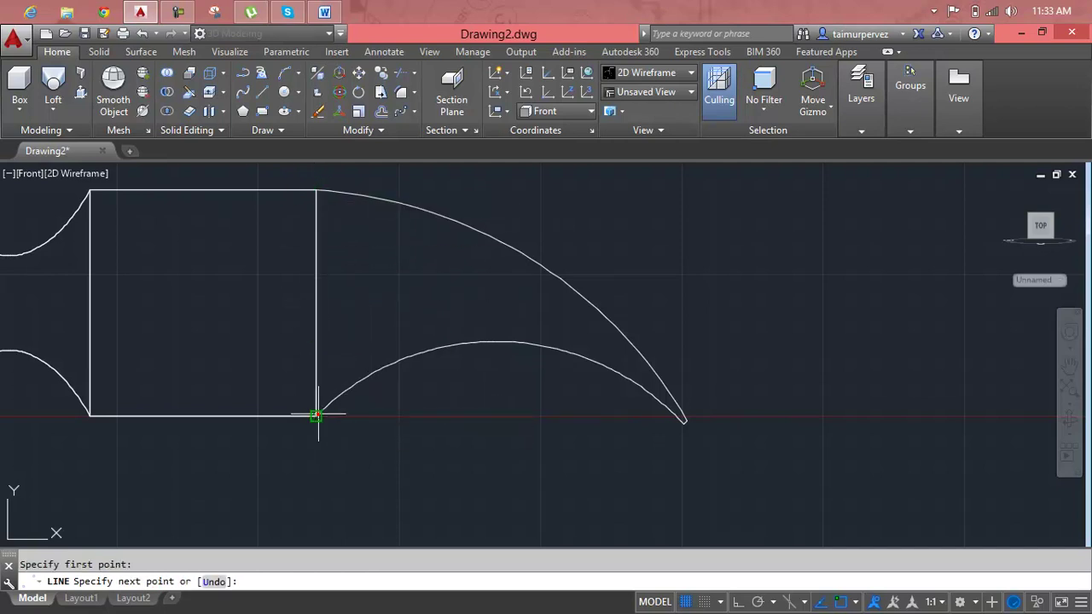
key("Return")
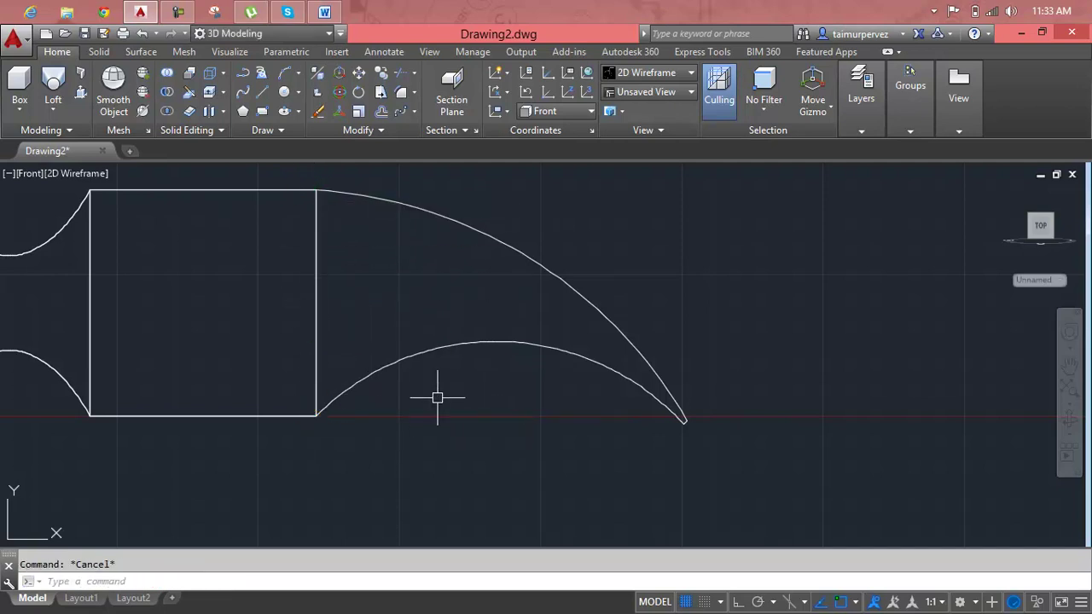
- JOIN both claw arcs and the vertical line into one closed polyline
key("Return")
left_click(726, 263)
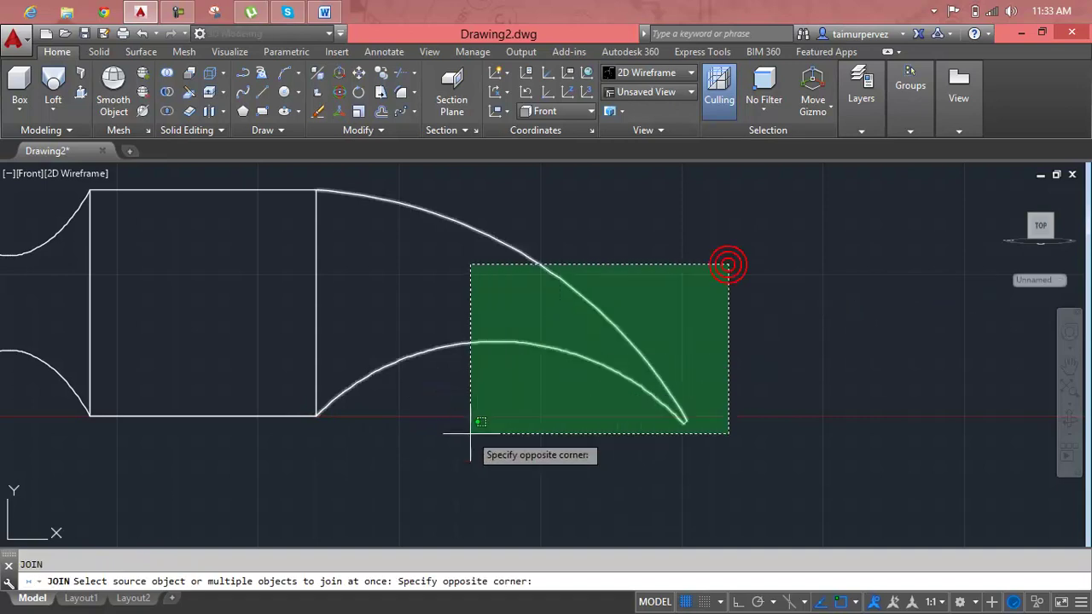
left_click(460, 440)
left_click(317, 319)
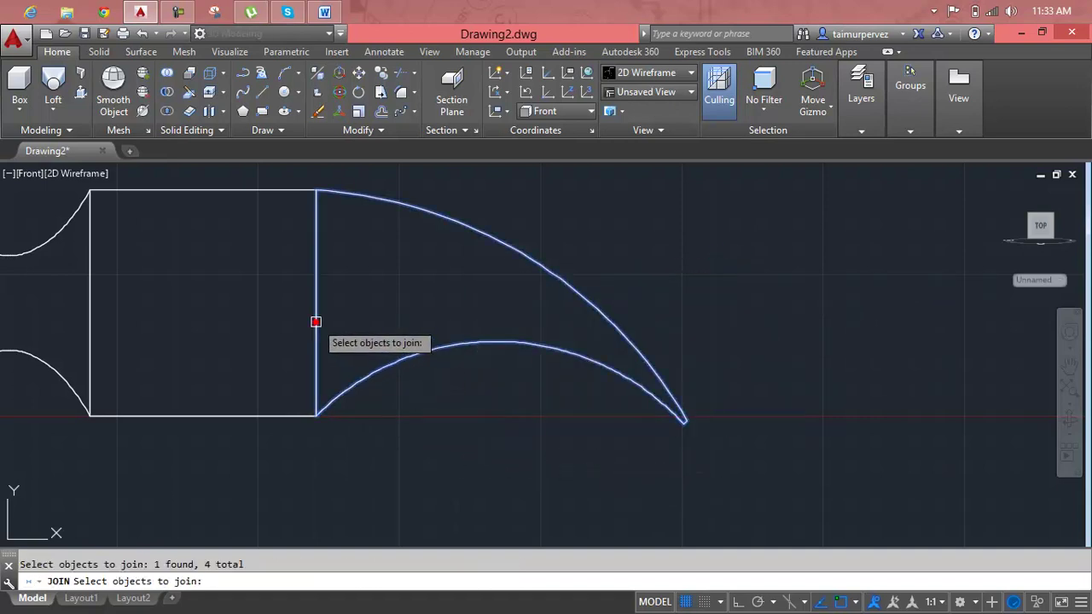
scroll(658, 429, "up", 2)
scroll(802, 429, "up", 2)
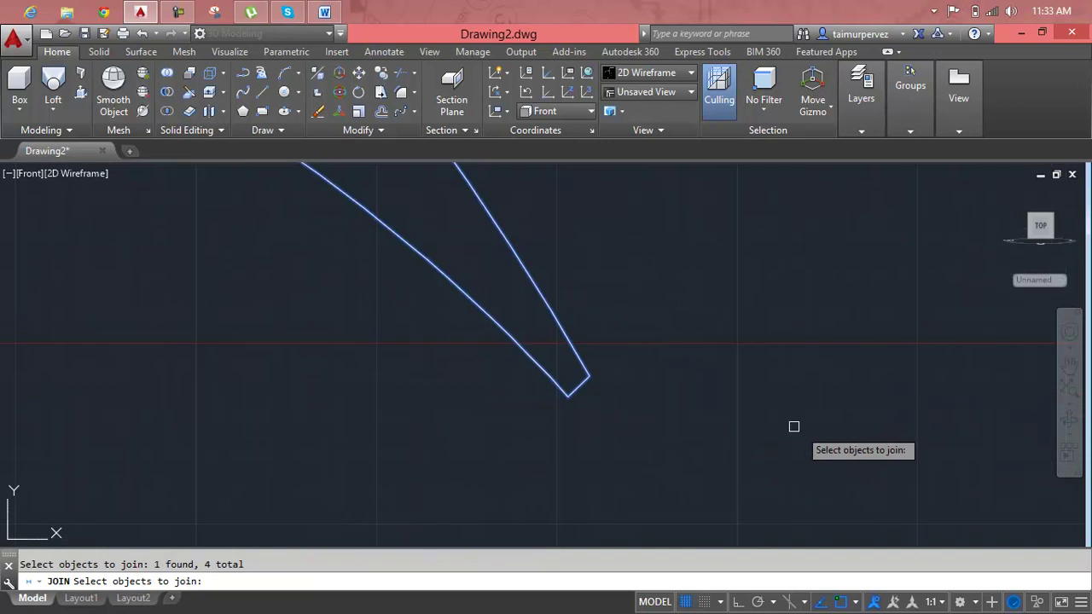
key("Return")
scroll(633, 348, "down", 2)
scroll(598, 344, "down", 3)
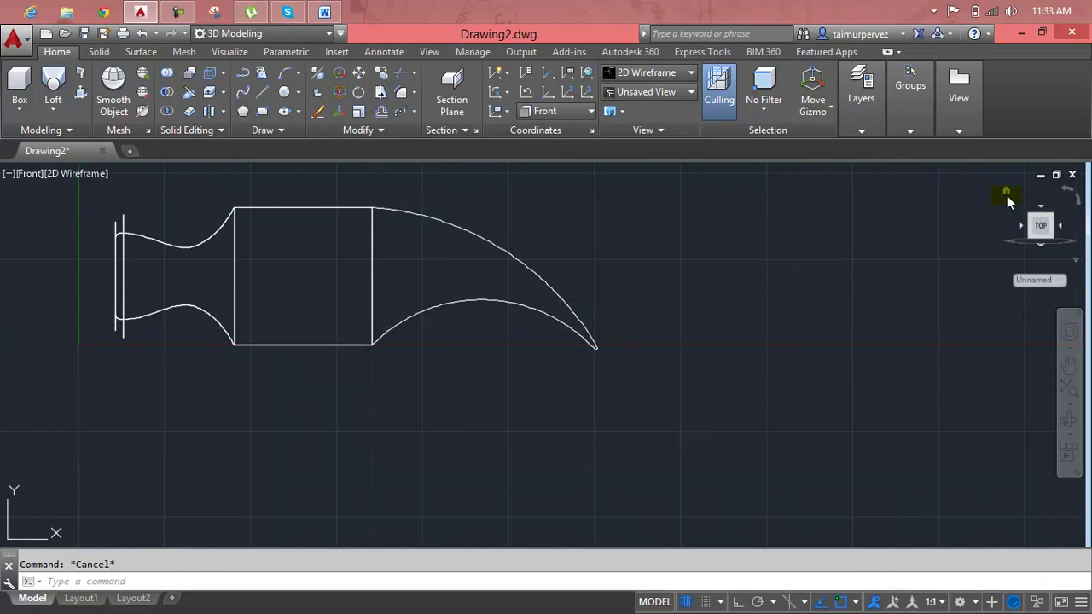
- Switch to an isometric view and select the claw outline for Extrude
left_click(1006, 194)
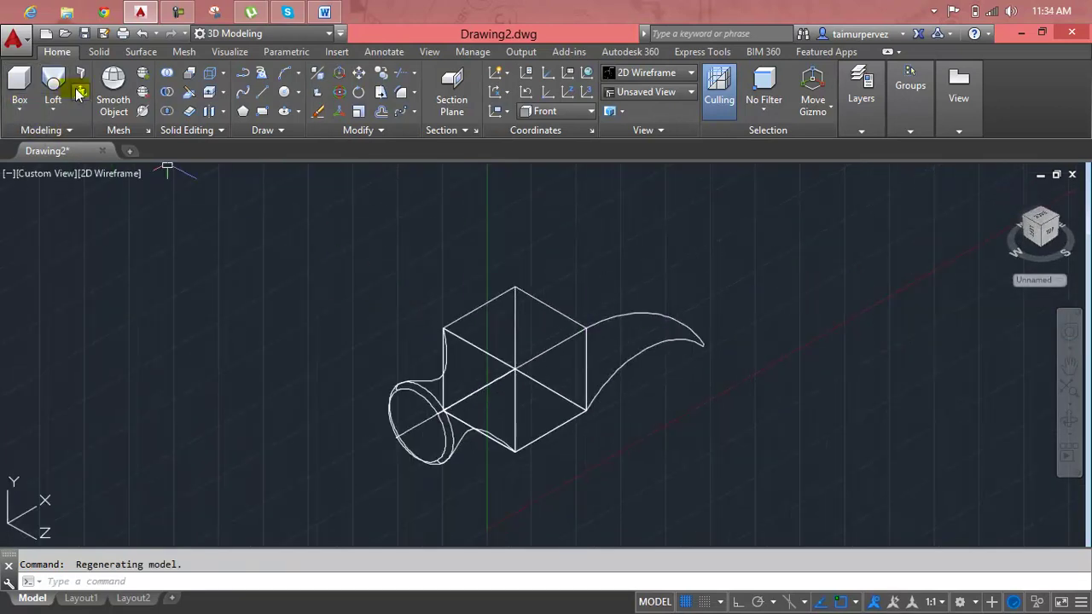
left_click(55, 107)
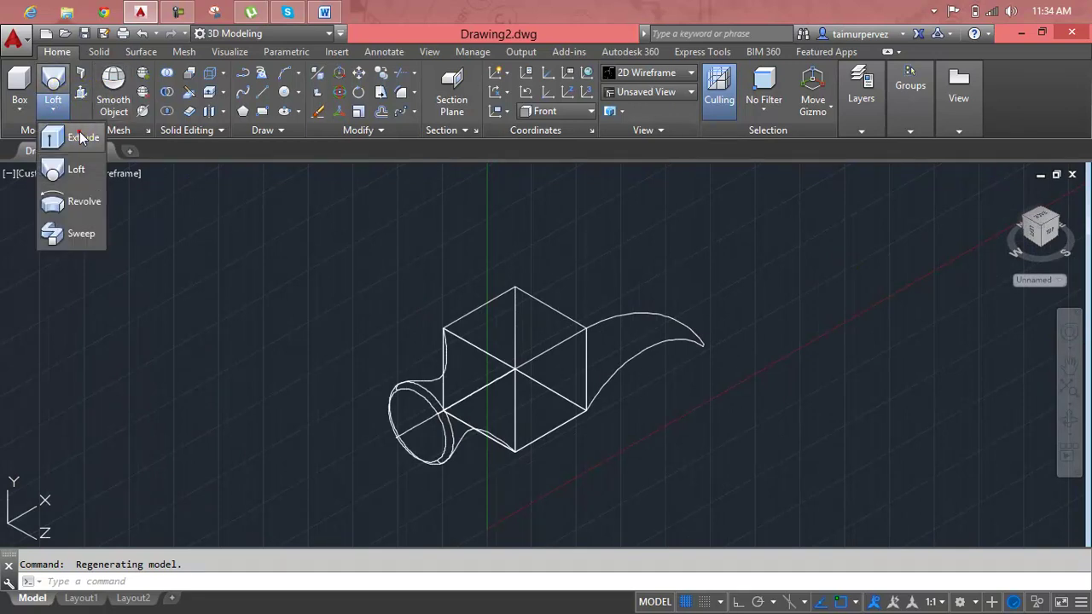
left_click(82, 139)
left_click(683, 330)
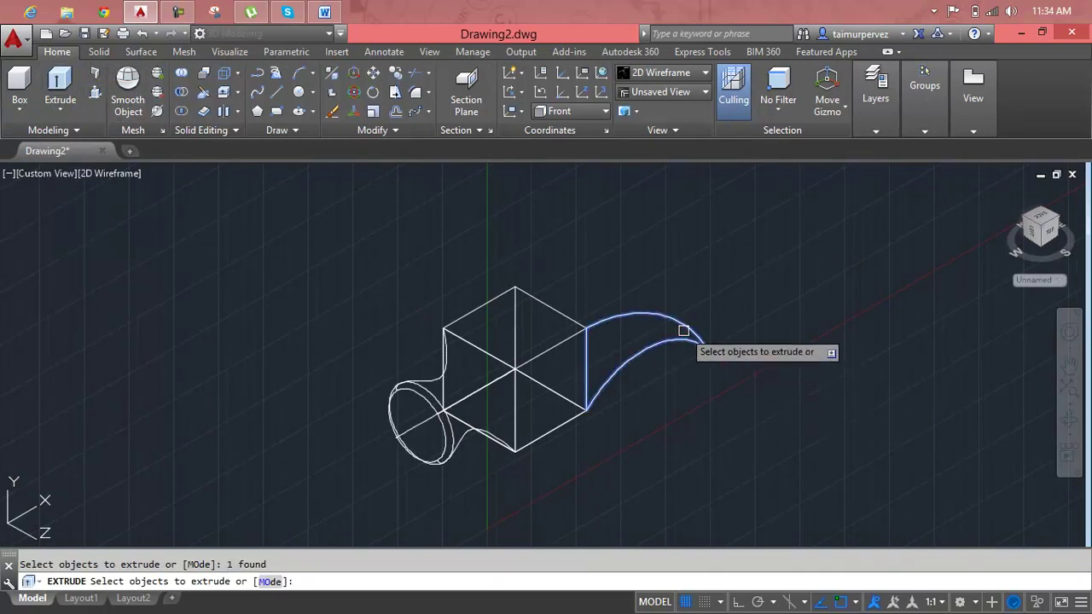
key("Return")
- Extrude the claw to the cube's width and centre the hammer head in view
scroll(591, 305, "up", 2)
middle_click_drag(592, 304, 592, 424)
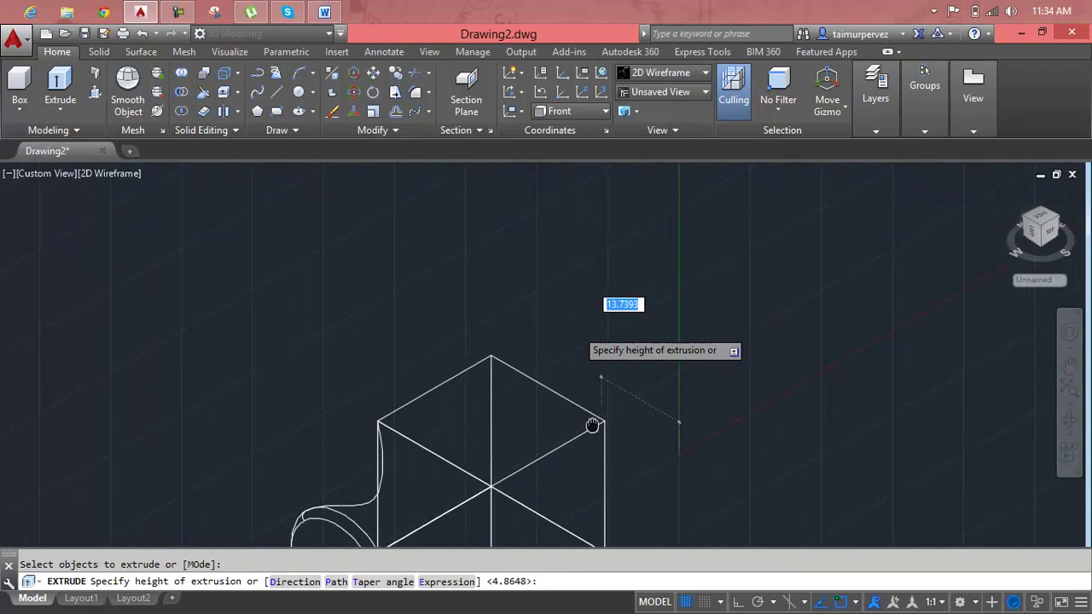
scroll(504, 440, "up", 2)
scroll(453, 424, "up", 3)
scroll(458, 419, "down", 1)
scroll(470, 417, "up", 1)
scroll(470, 416, "down", 2)
scroll(517, 375, "down", 3)
middle_click_drag(602, 465, 581, 394)
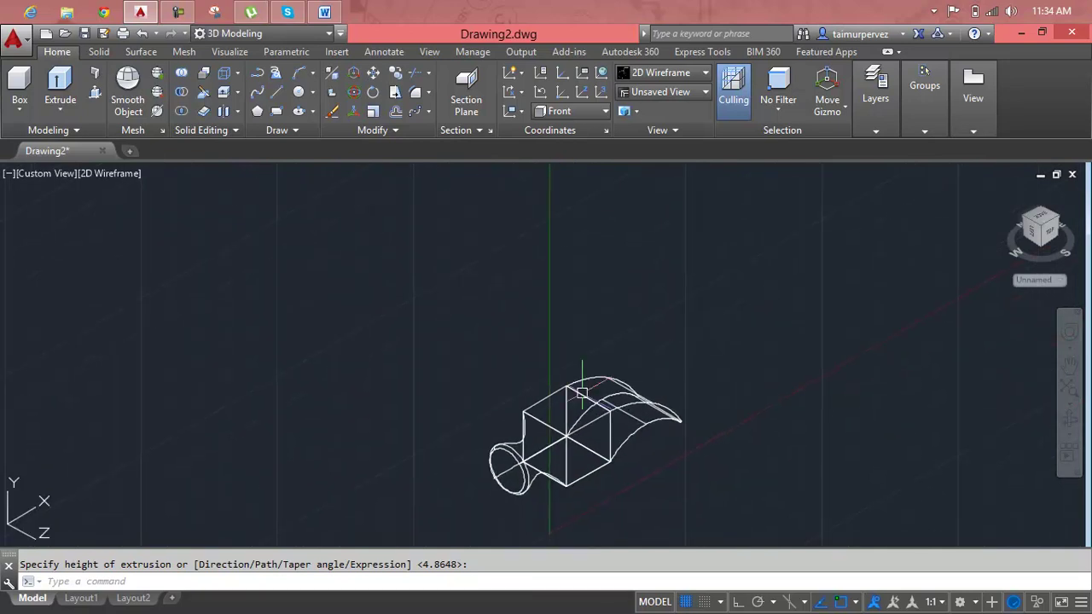
key("Escape")
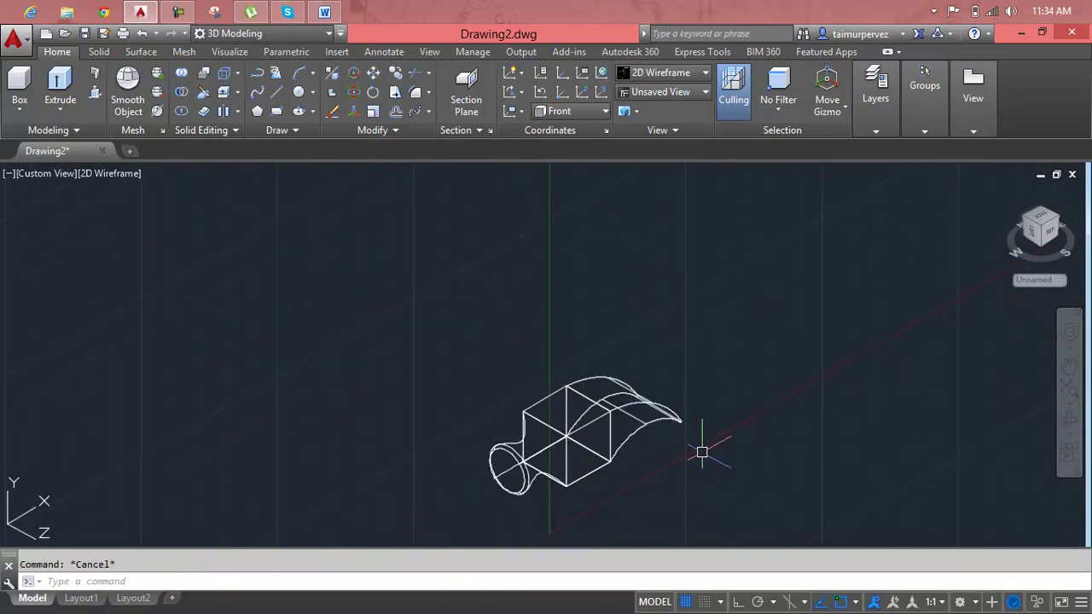
left_click(36, 177)
left_click(53, 214)
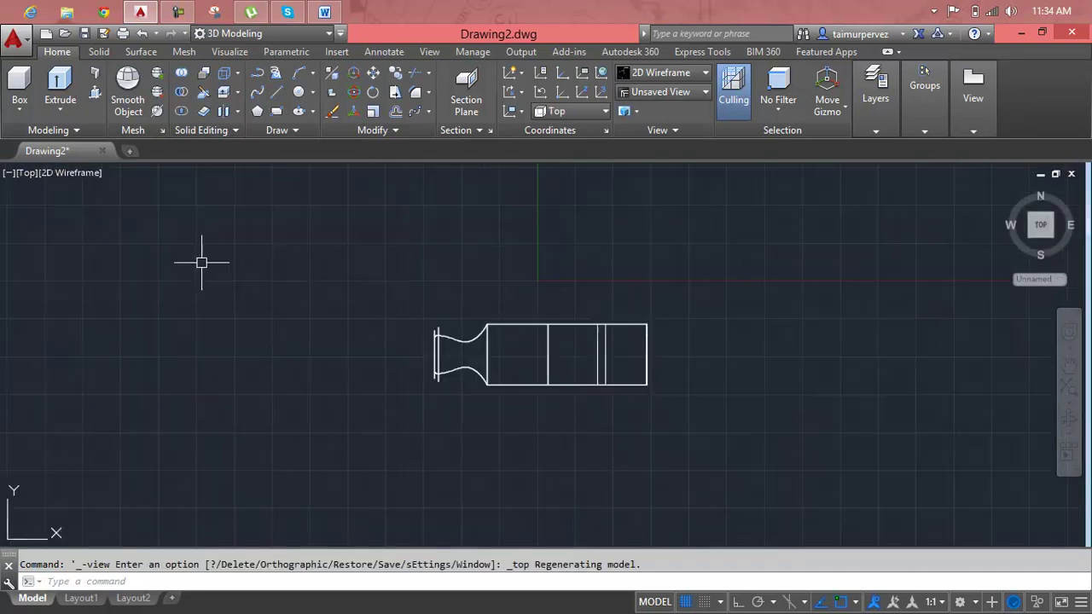
scroll(569, 355, "up", 4)
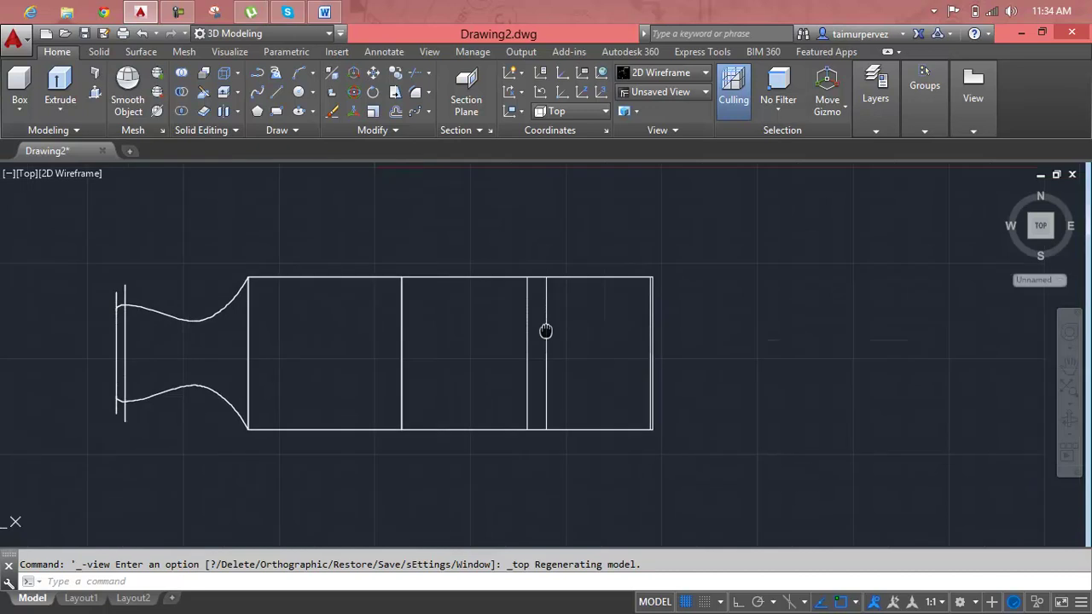
middle_click_drag(592, 338, 504, 311)
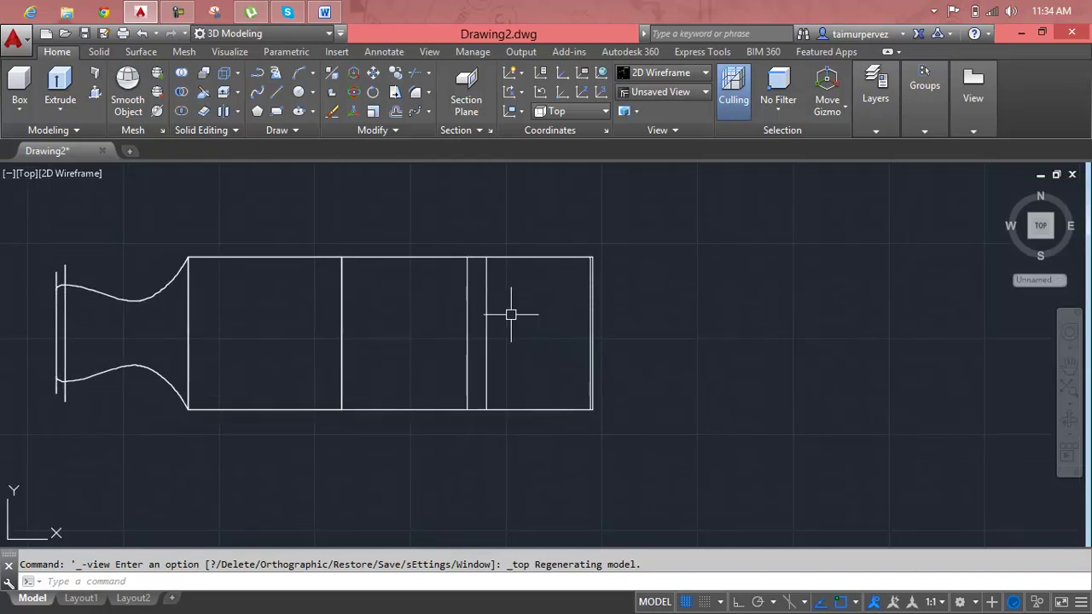
mouse_move(508, 348)
middle_mouse_down("shift")
mouse_move(515, 248)
mouse_move(508, 354)
middle_mouse_up("shift")
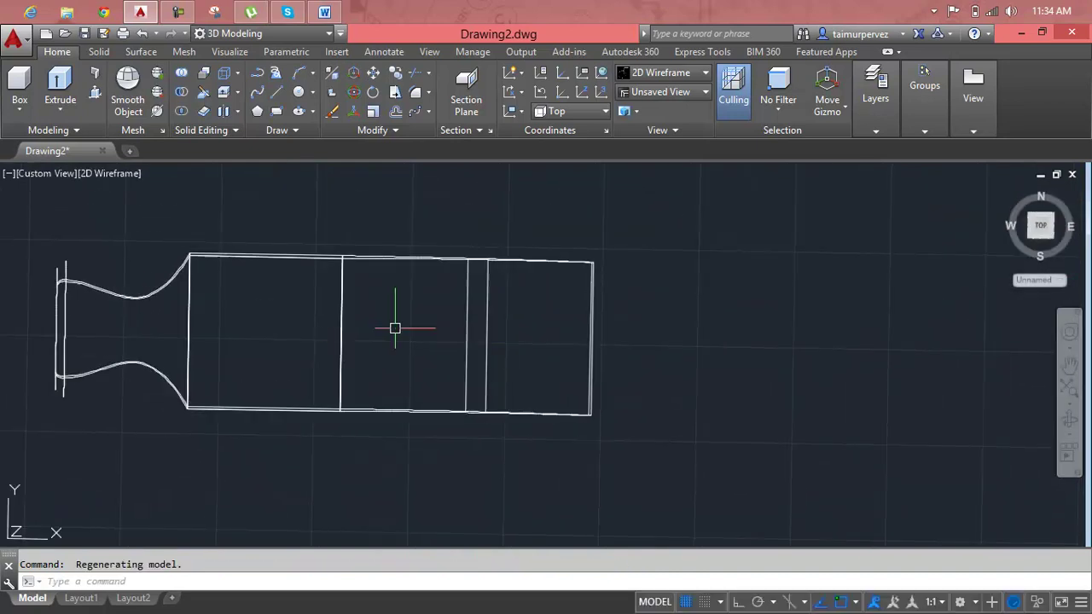
left_click(47, 175)
left_click(68, 212)
scroll(541, 390, "down", 3)
scroll(572, 402, "down", 2)
middle_click_drag(572, 402, 333, 362)
scroll(333, 362, "up", 2)
key("Escape")
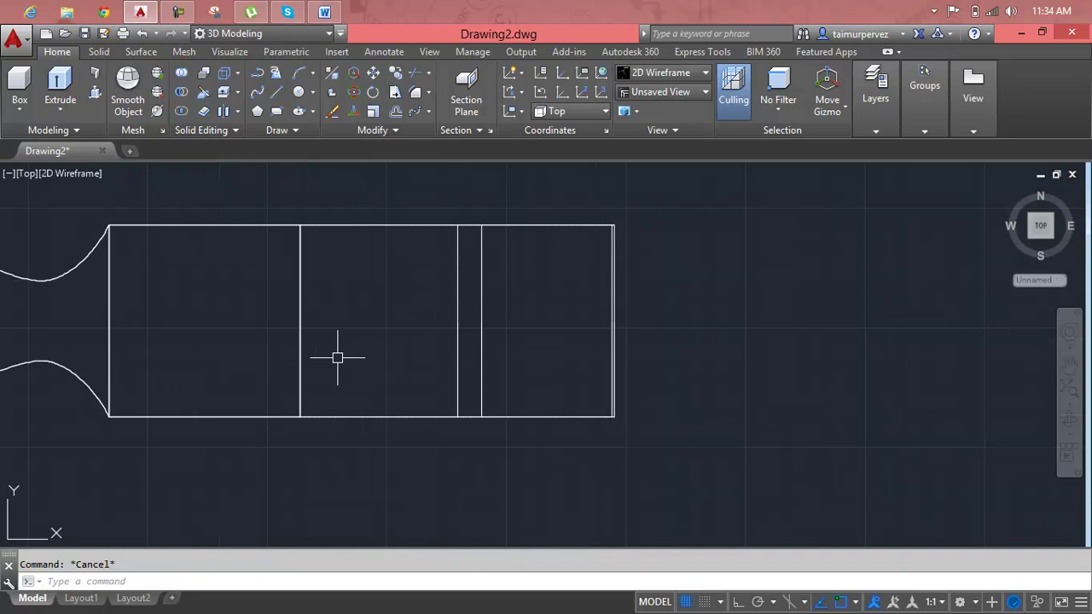
- Draw a sloped line from the divider on the top edge down to the head's right end
type("l")
key("Return")
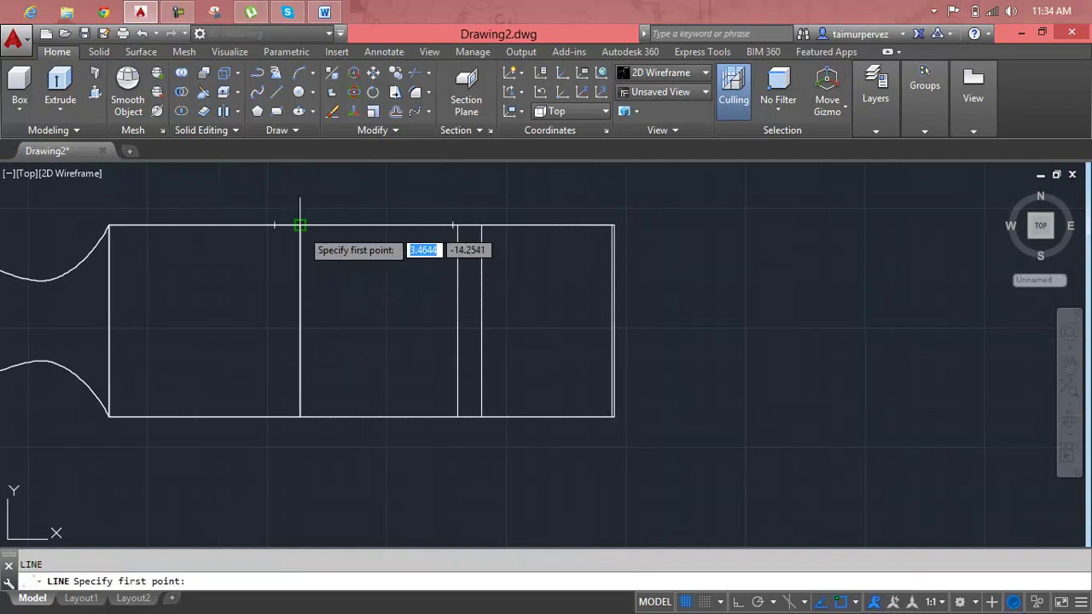
key("Escape")
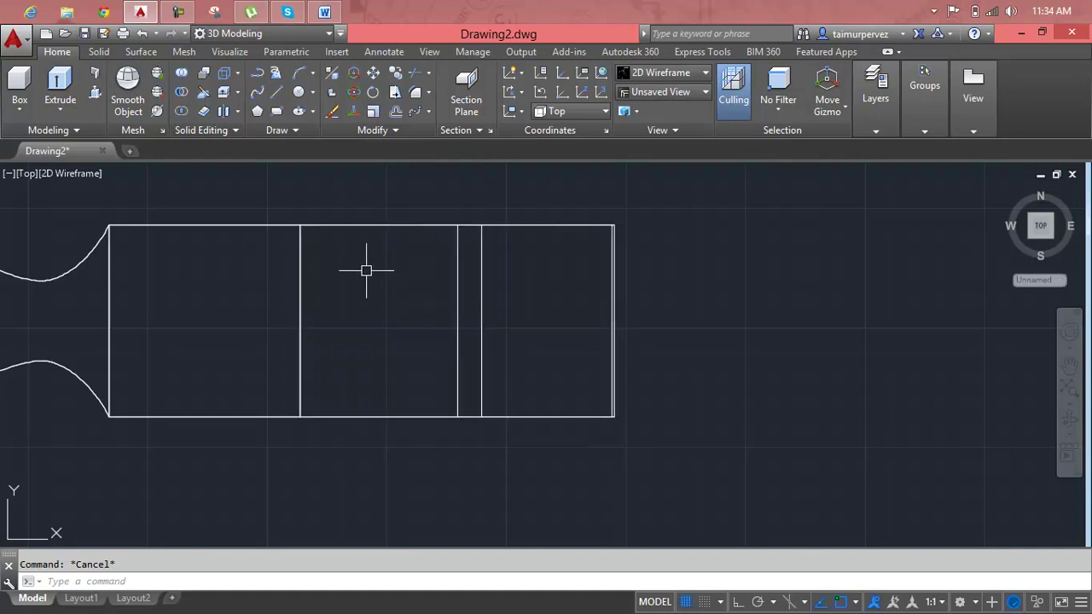
type("l")
key("Return")
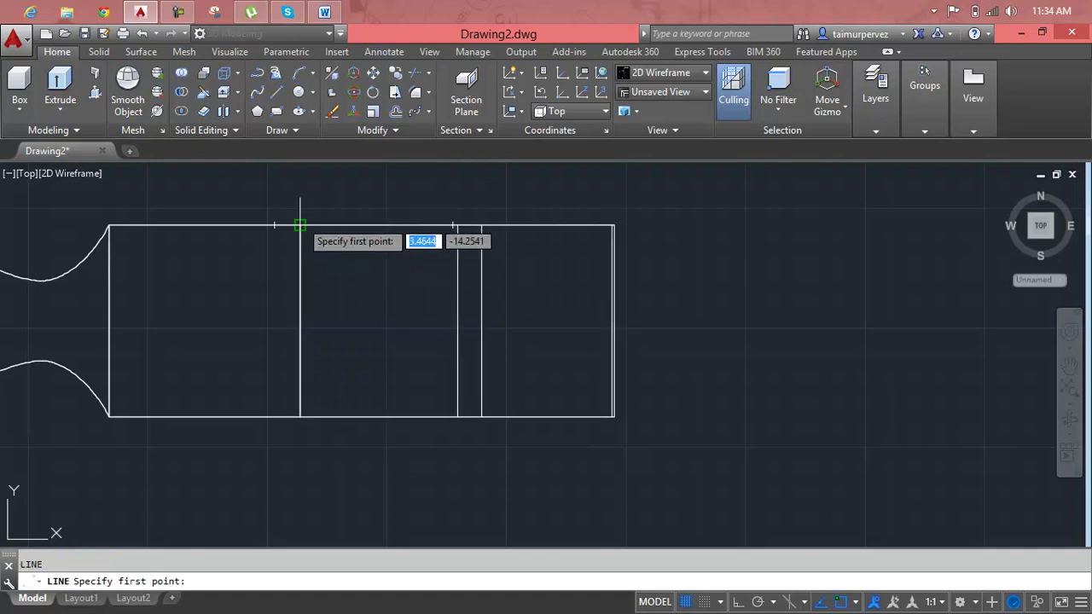
left_click(299, 225)
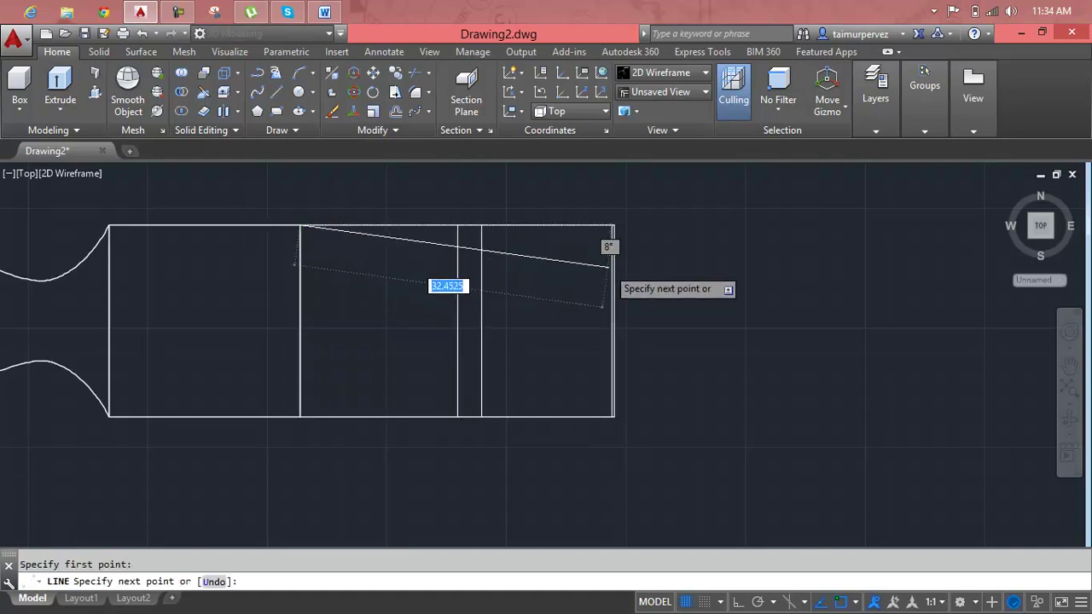
scroll(609, 253, "up", 2)
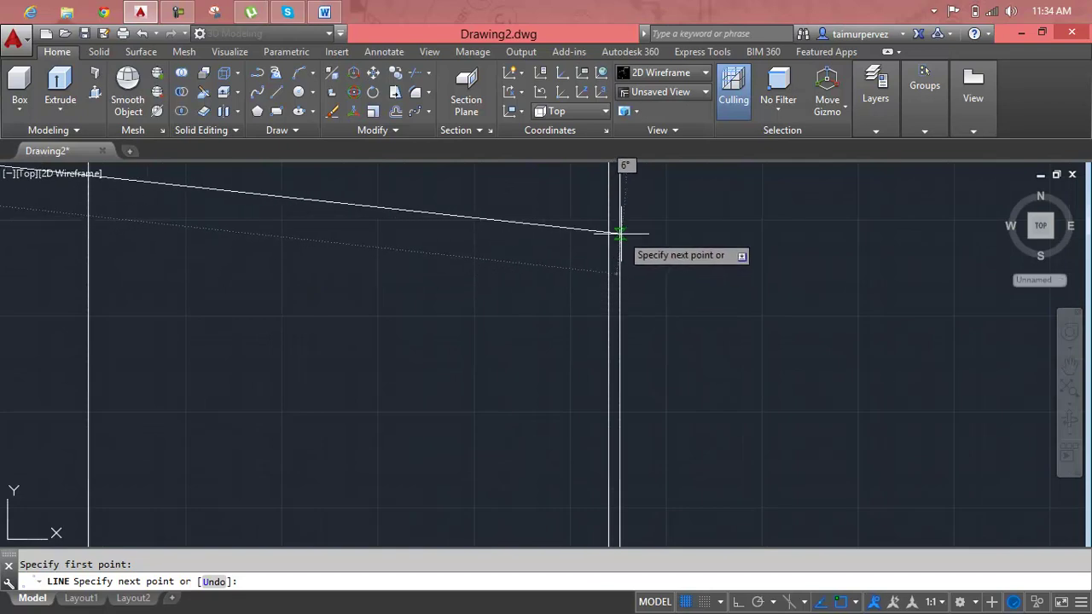
scroll(620, 232, "up", 1)
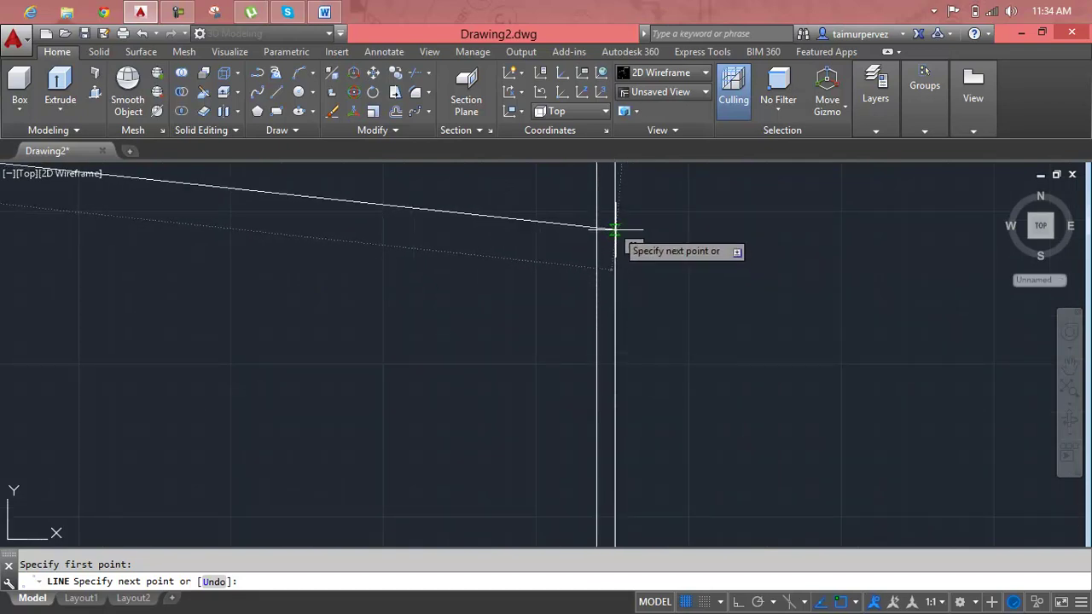
key("Return")
scroll(600, 312, "down", 3)
scroll(600, 319, "down", 2)
scroll(597, 290, "up", 2)
key("Escape")
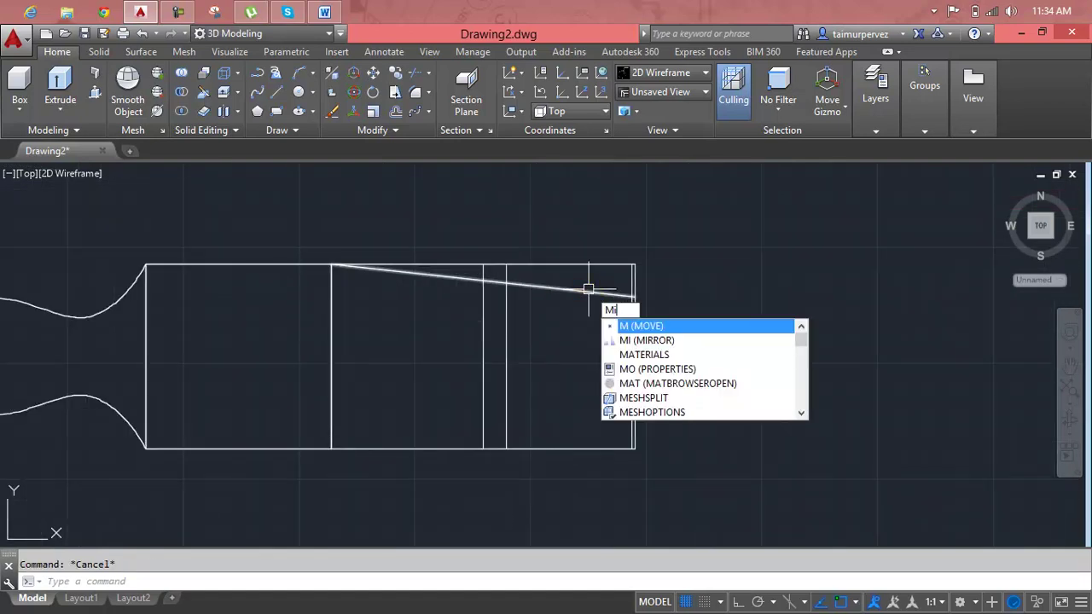
- Mirror the sloped line about the horizontal midline with Ortho on, keeping the original
key("Return")
left_click(555, 289)
key("Return")
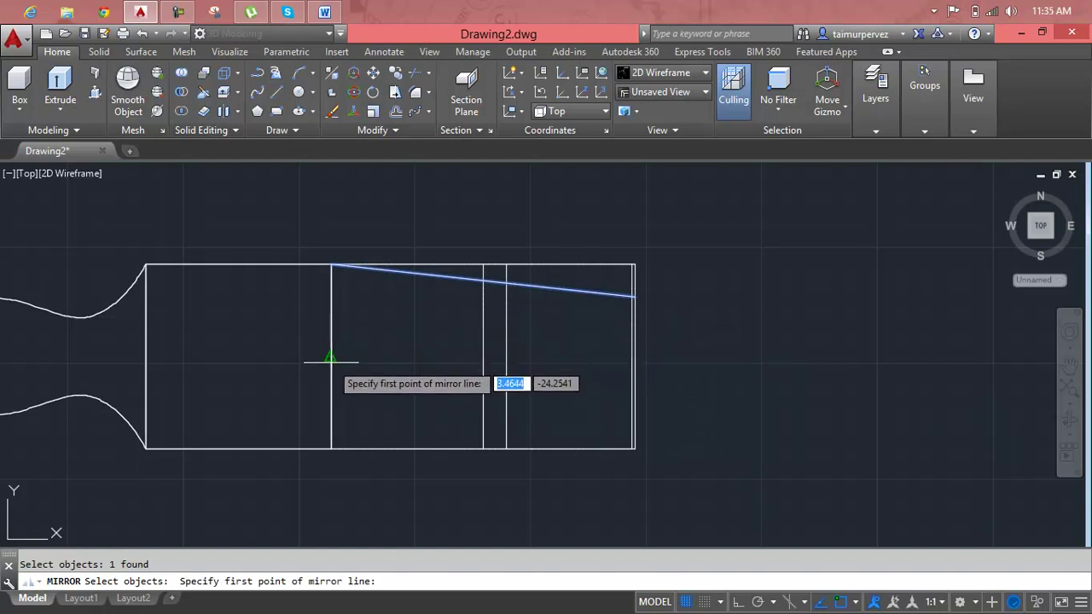
left_click(331, 359)
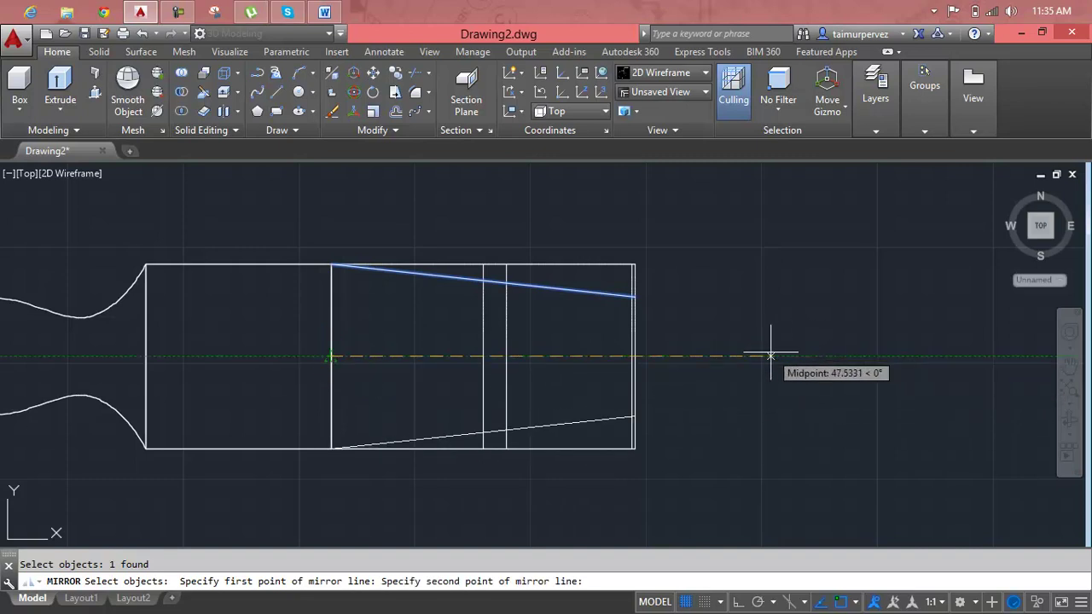
key("F8")
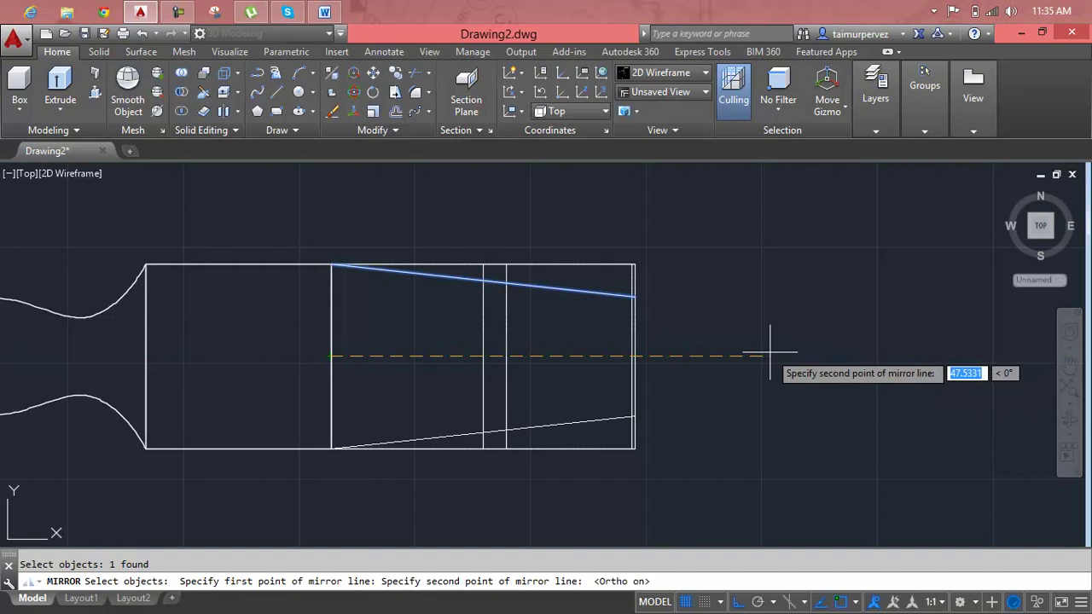
left_click(781, 350)
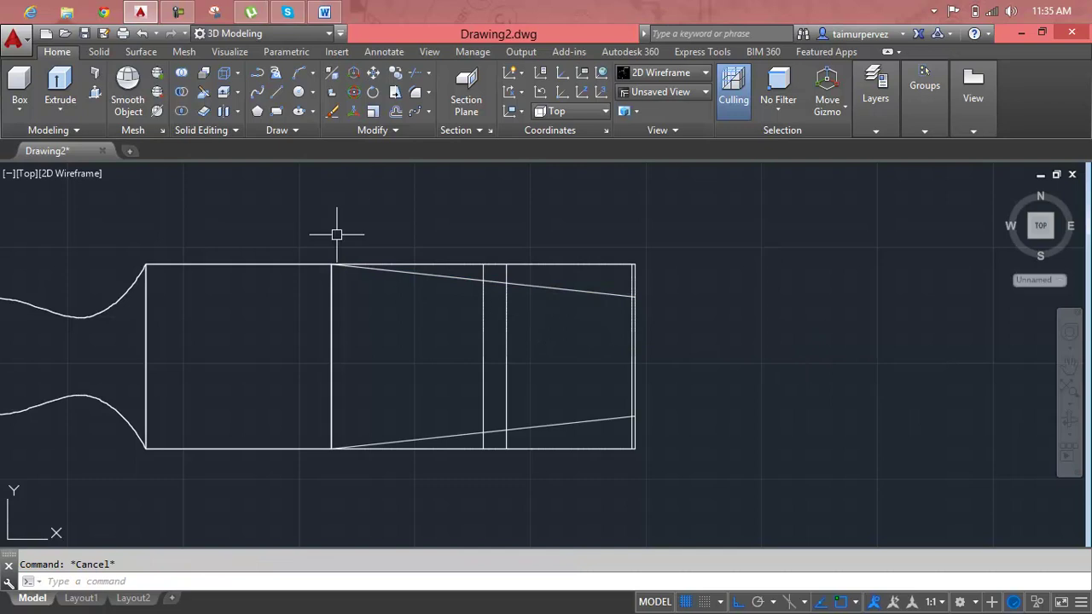
- Slice the head solid along the top sloped line, keeping both pieces
left_click(208, 97)
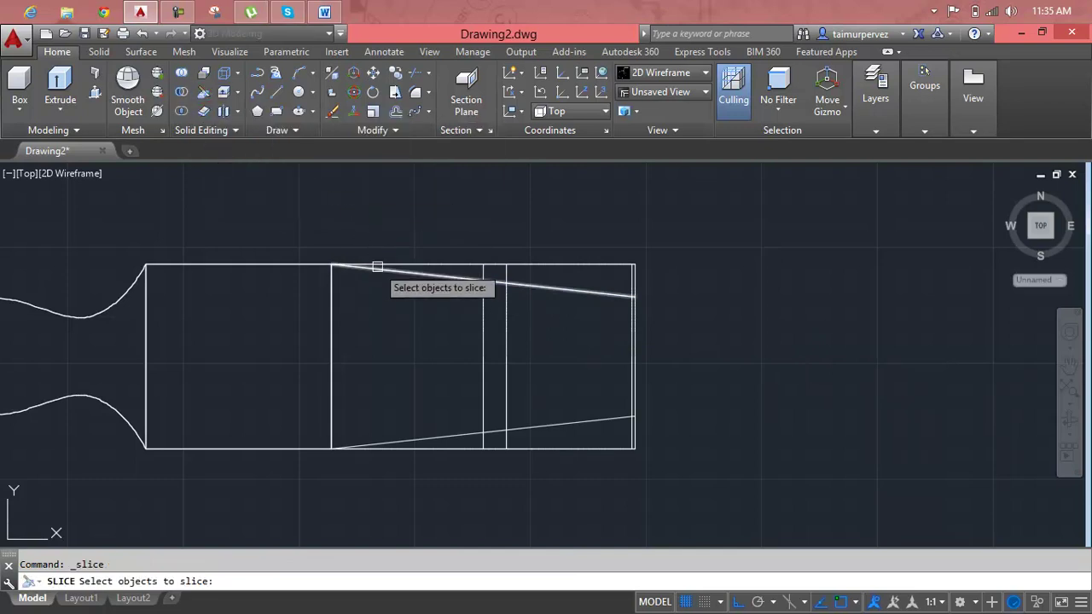
left_click(388, 259)
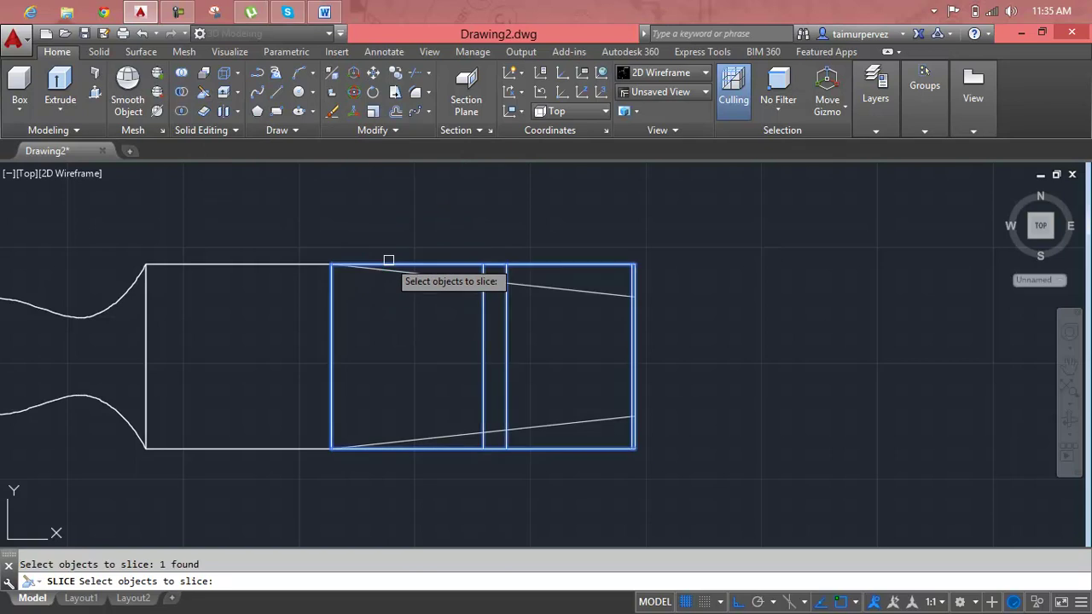
key("Return")
left_click(331, 265)
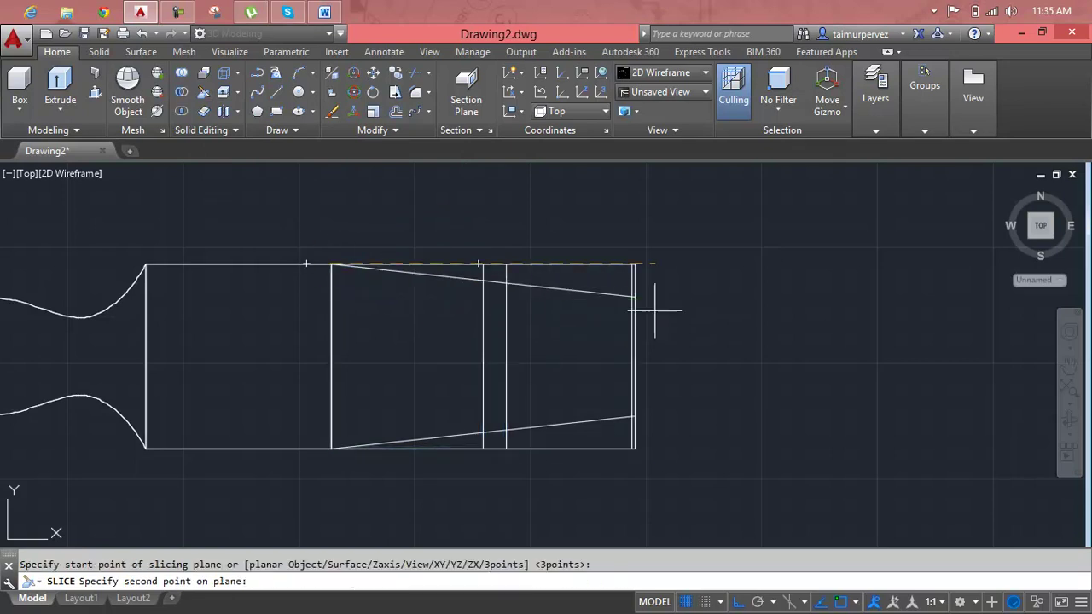
scroll(626, 298, "up", 3)
scroll(658, 304, "up", 2)
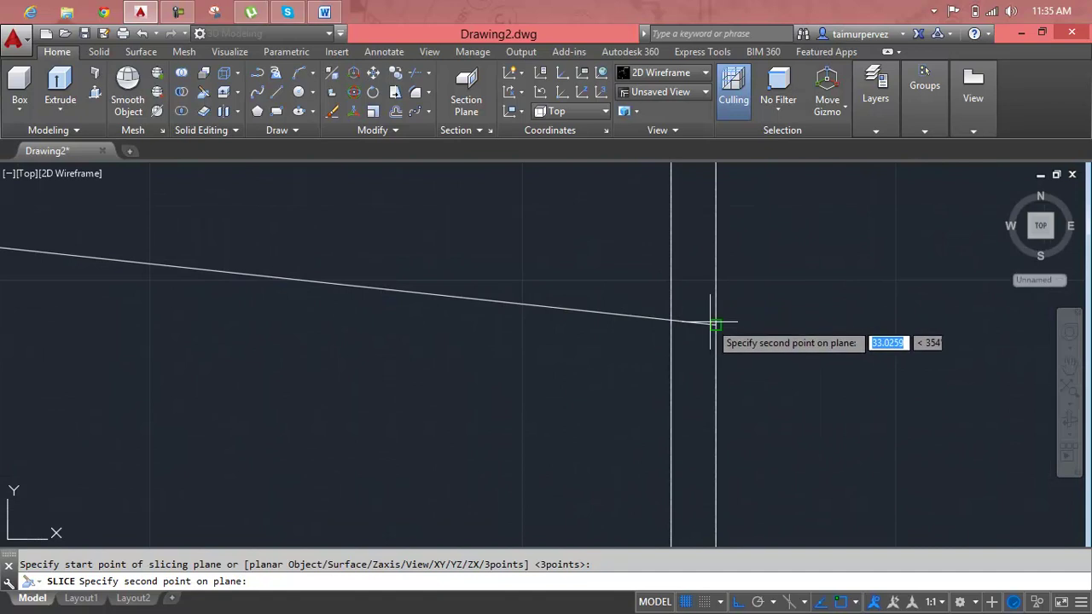
left_click(714, 324)
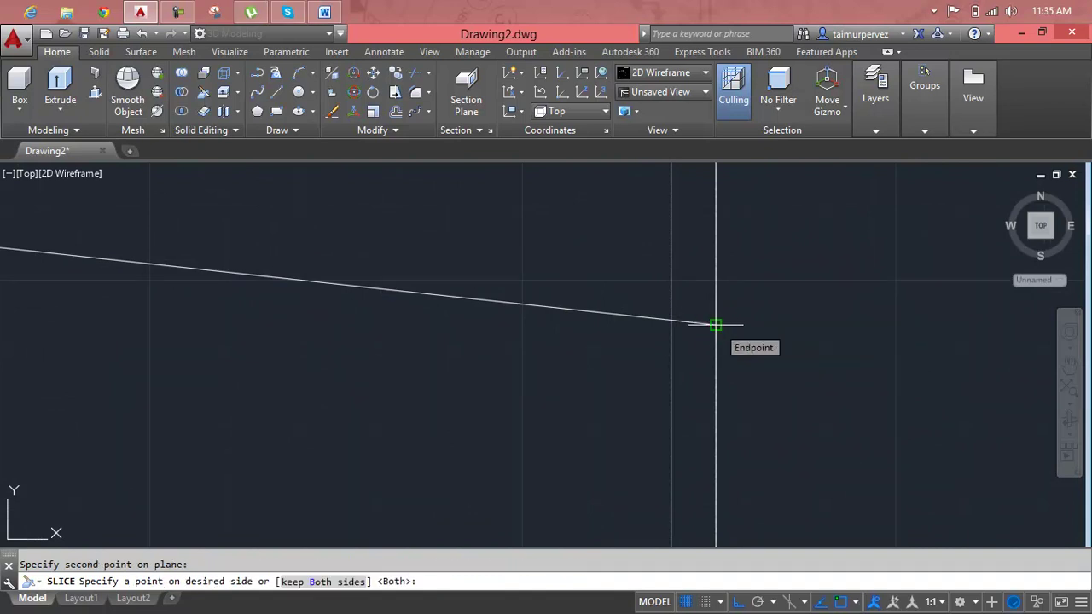
key("Return")
scroll(624, 362, "down", 5)
scroll(623, 362, "down", 4)
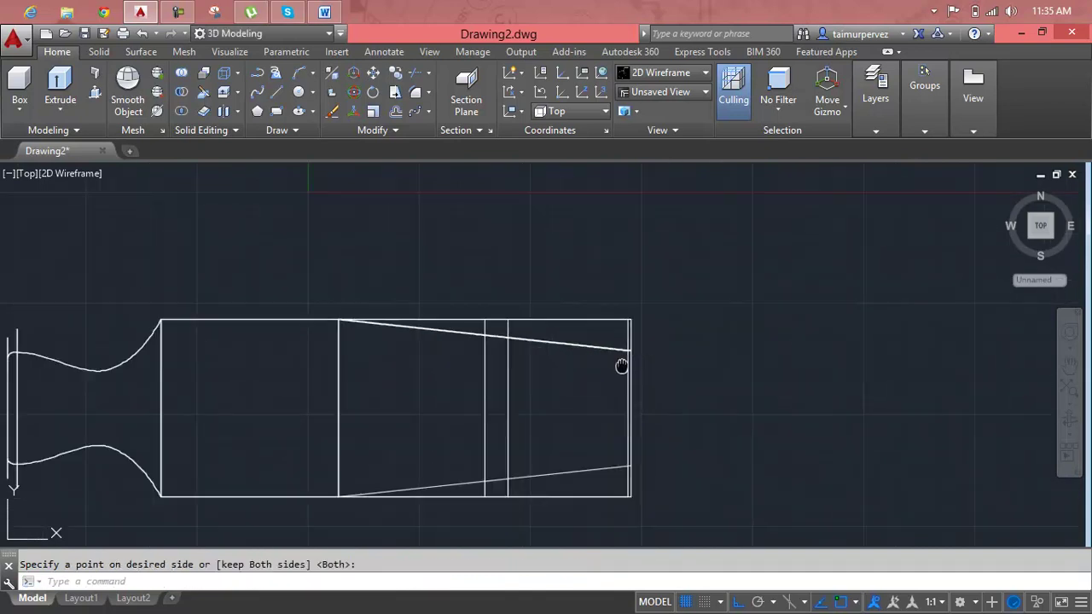
middle_click_drag(622, 366, 634, 287)
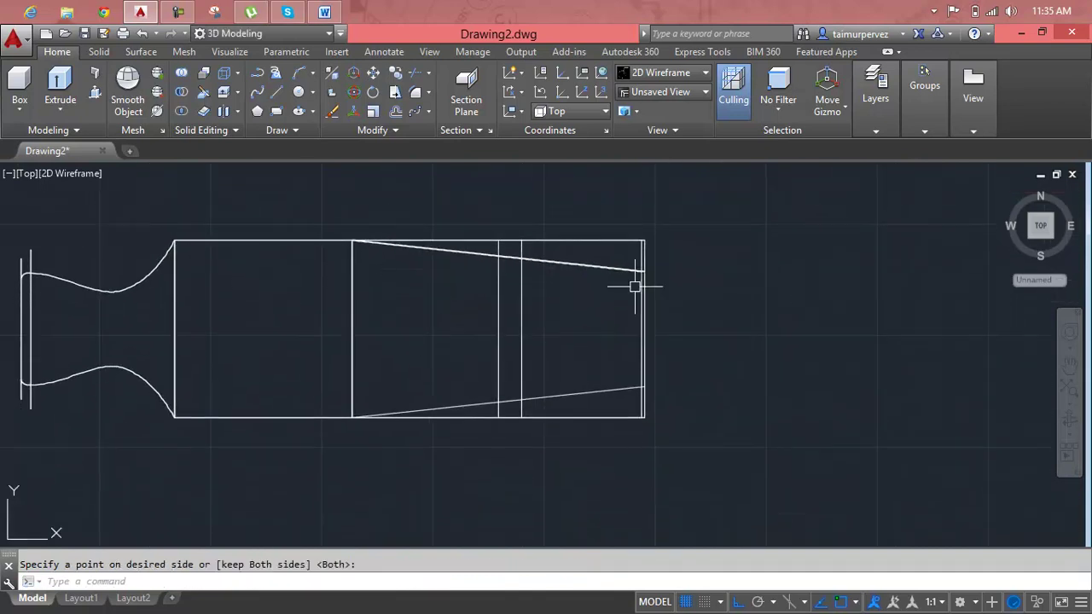
- Slice the tapered head piece along the bottom sloped line
left_click(203, 96)
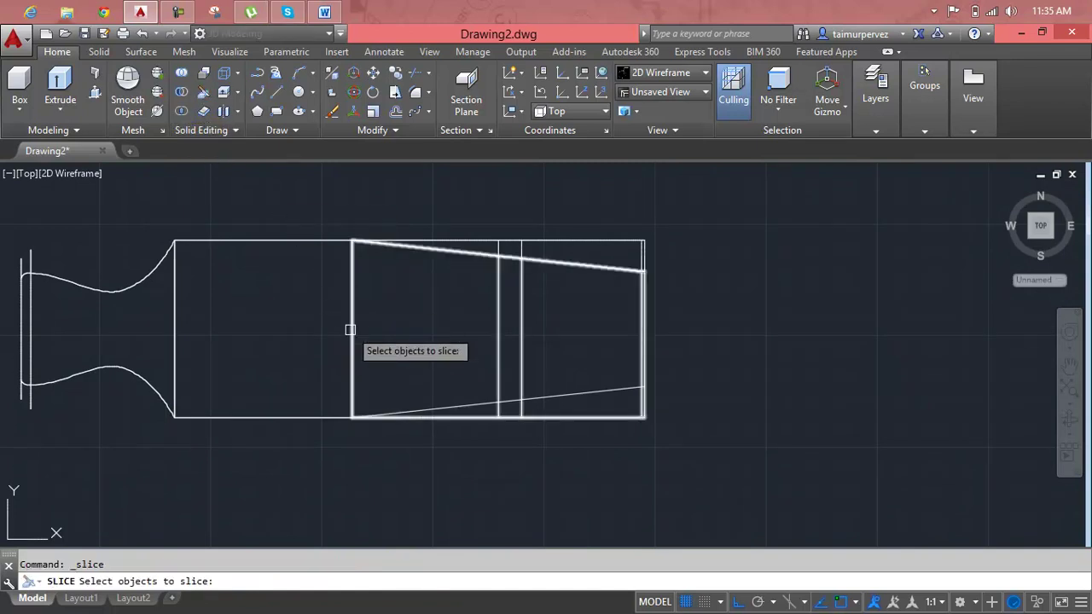
left_click(355, 366)
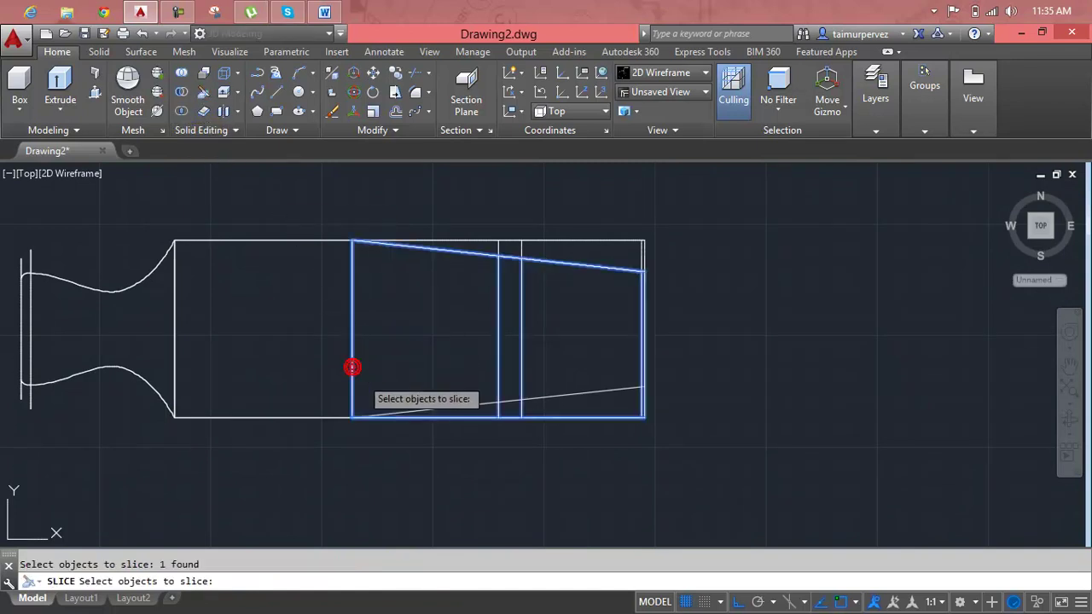
key("Return")
left_click(368, 403)
scroll(369, 418, "up", 3)
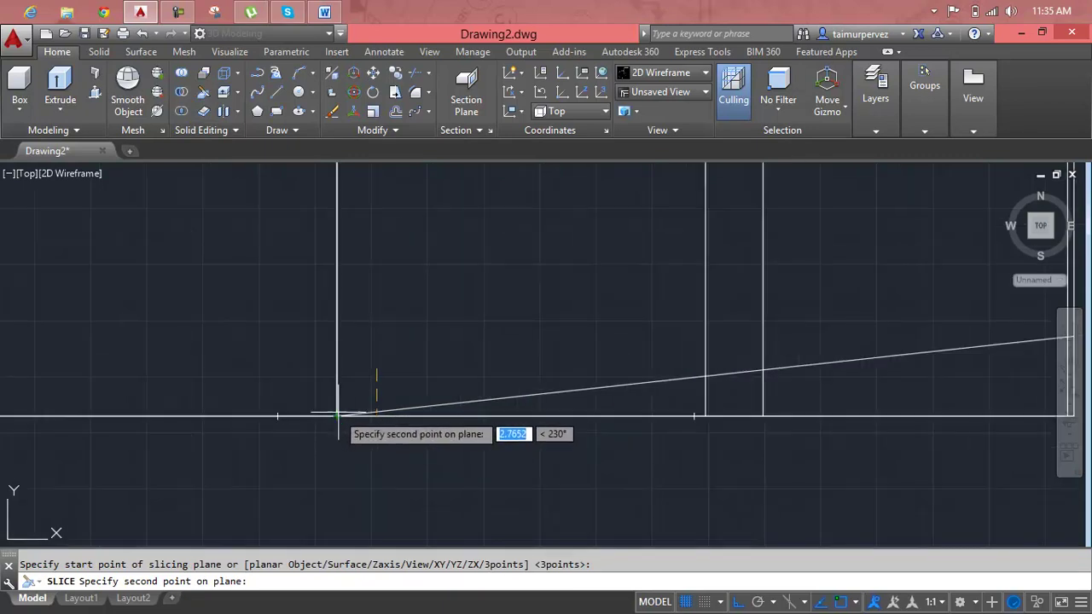
left_click(337, 416)
scroll(775, 415, "down", 2)
scroll(446, 463, "down", 2)
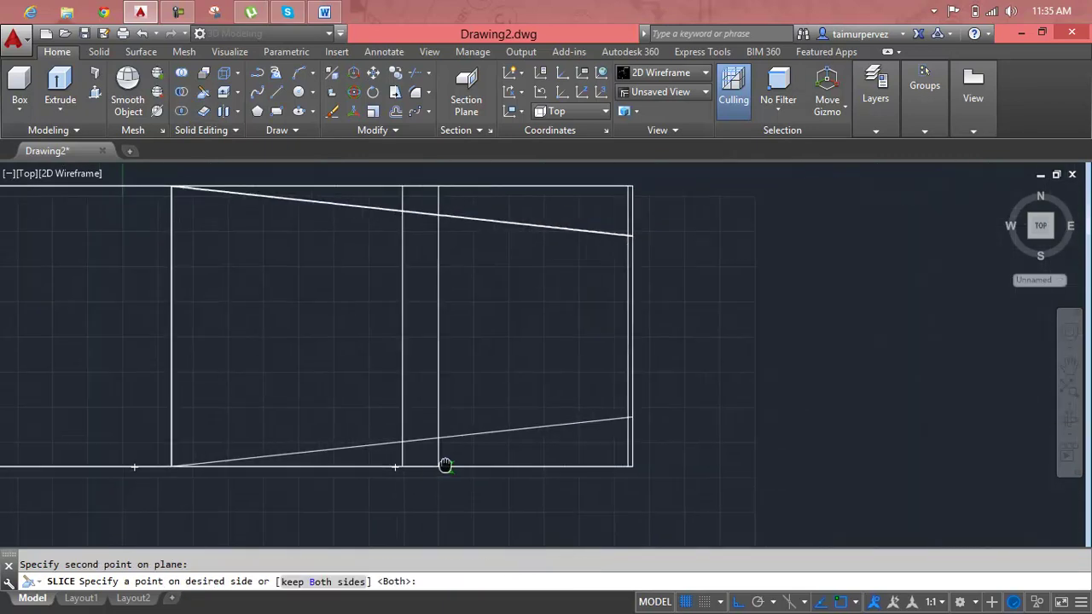
scroll(628, 417, "up", 2)
scroll(597, 418, "up", 2)
scroll(622, 418, "up", 1)
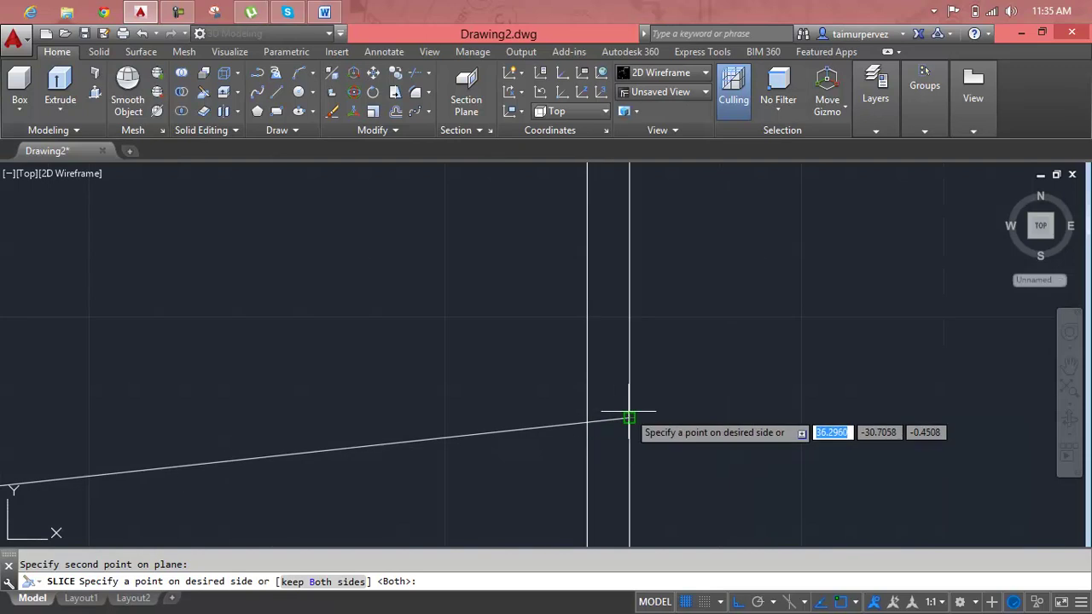
left_click(629, 417)
- Erase the wedge piece above the top slope
key("Return")
scroll(627, 431, "down", 2)
scroll(625, 433, "down", 2)
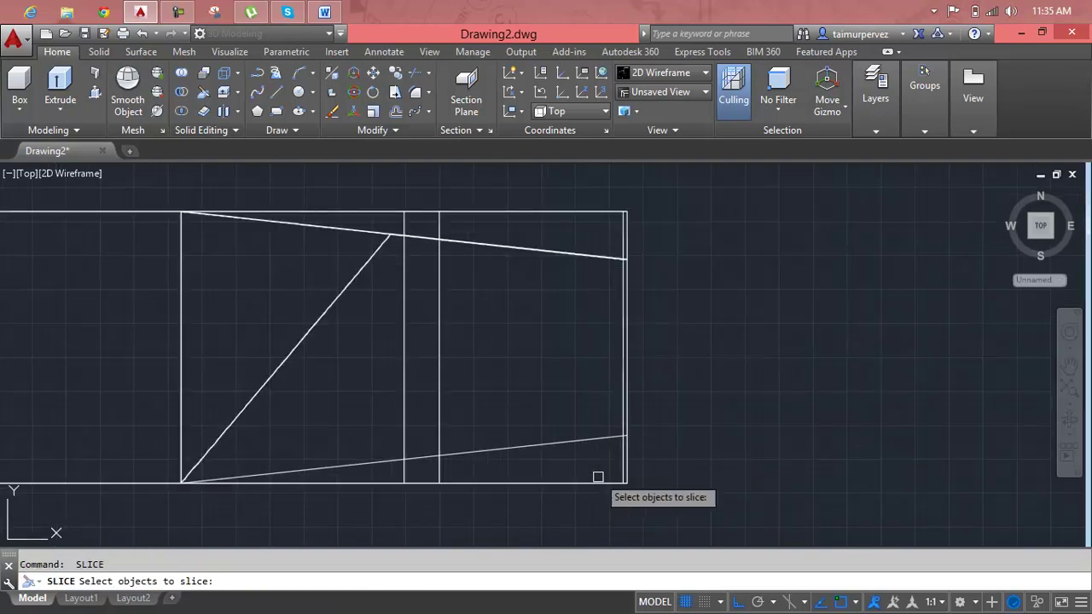
left_click(578, 214)
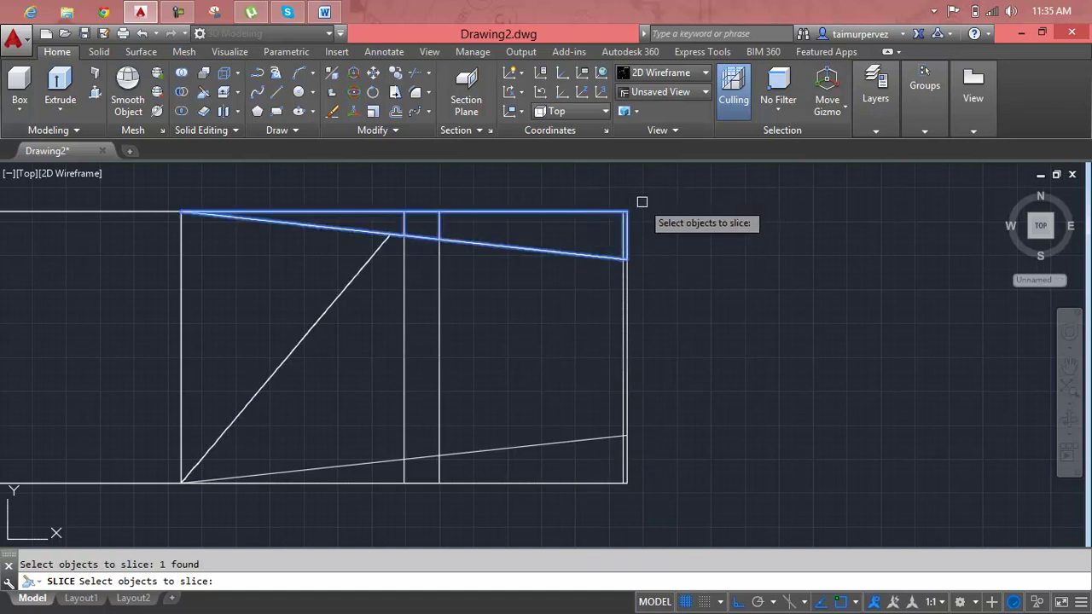
key("Escape")
key("Escape")
left_click(611, 212)
key("Delete")
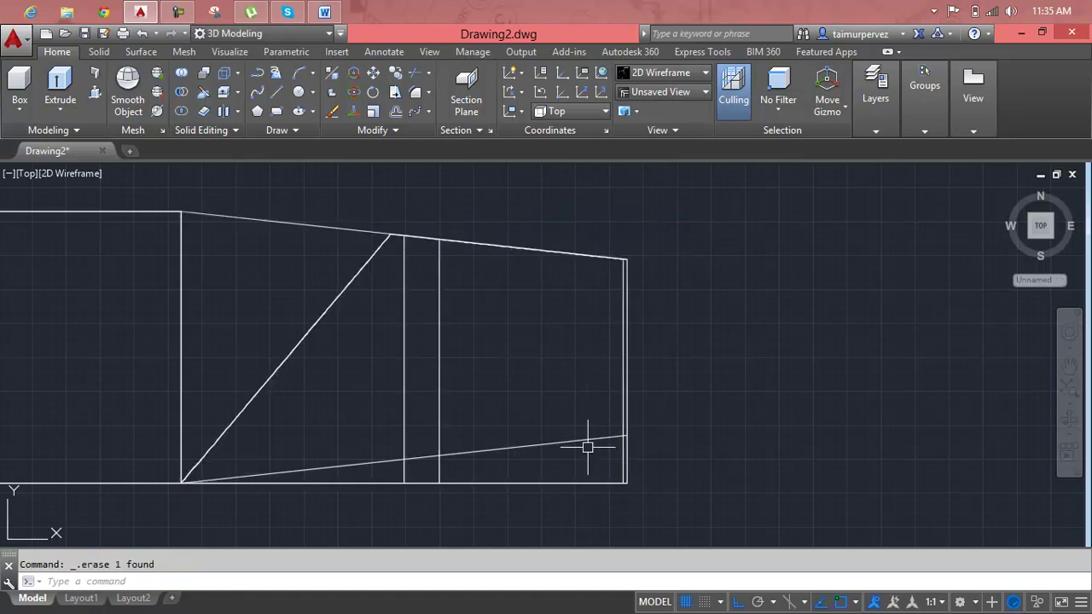
middle_click_drag(576, 432, 598, 354)
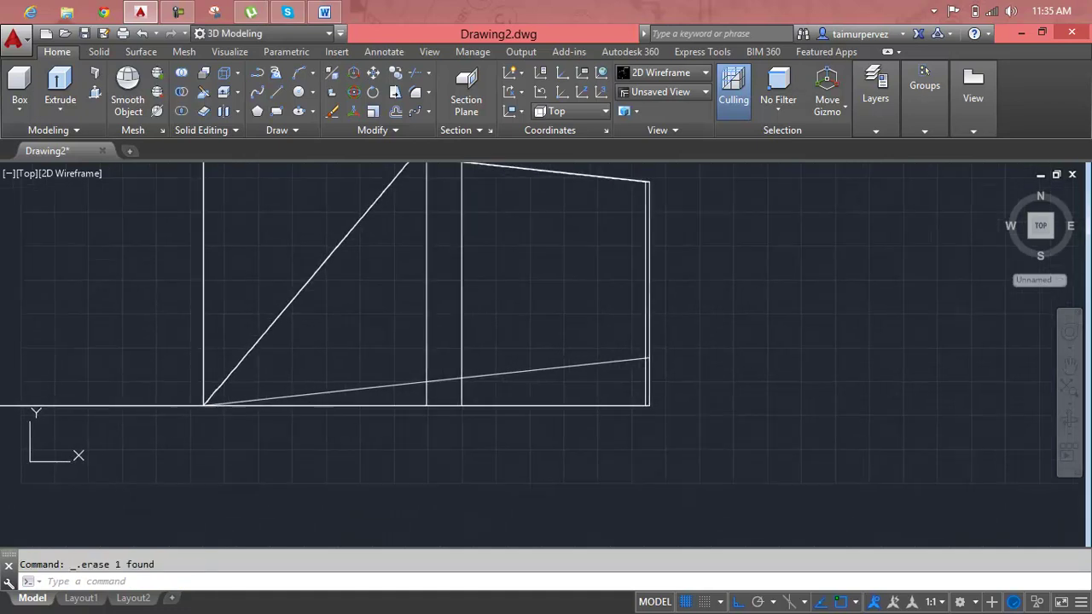
- Undo back to the top slice, then delete the sliced-off top wedge sliver
left_click(366, 223)
scroll(375, 247, "down", 2)
middle_click_drag(380, 258, 356, 348)
key("Escape")
key("ctrl+z")
key("ctrl+z")
key("ctrl+z")
scroll(572, 248, "down", 5)
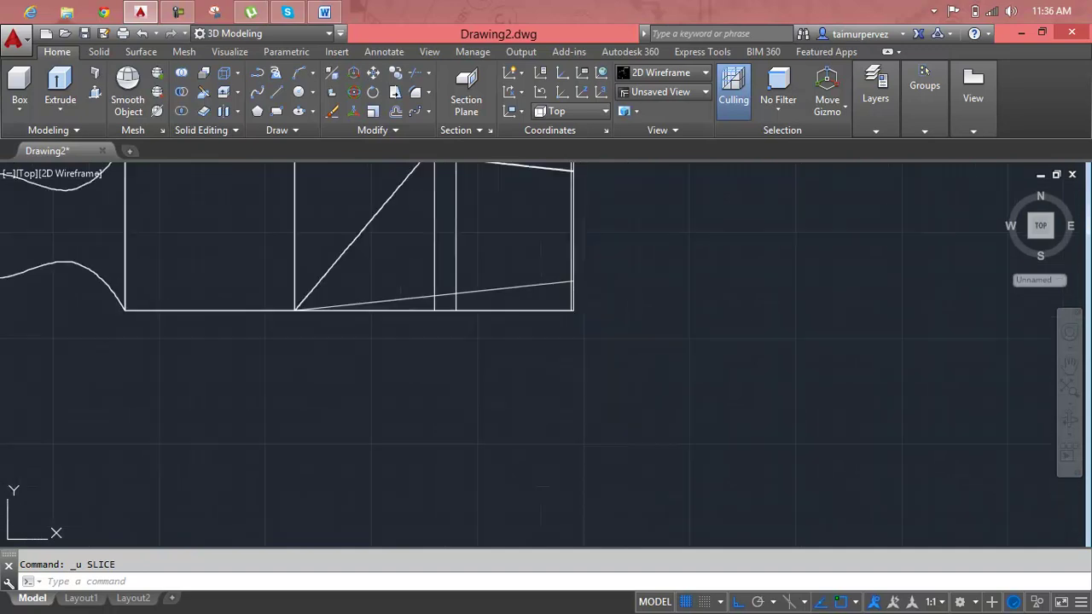
key("ctrl+z")
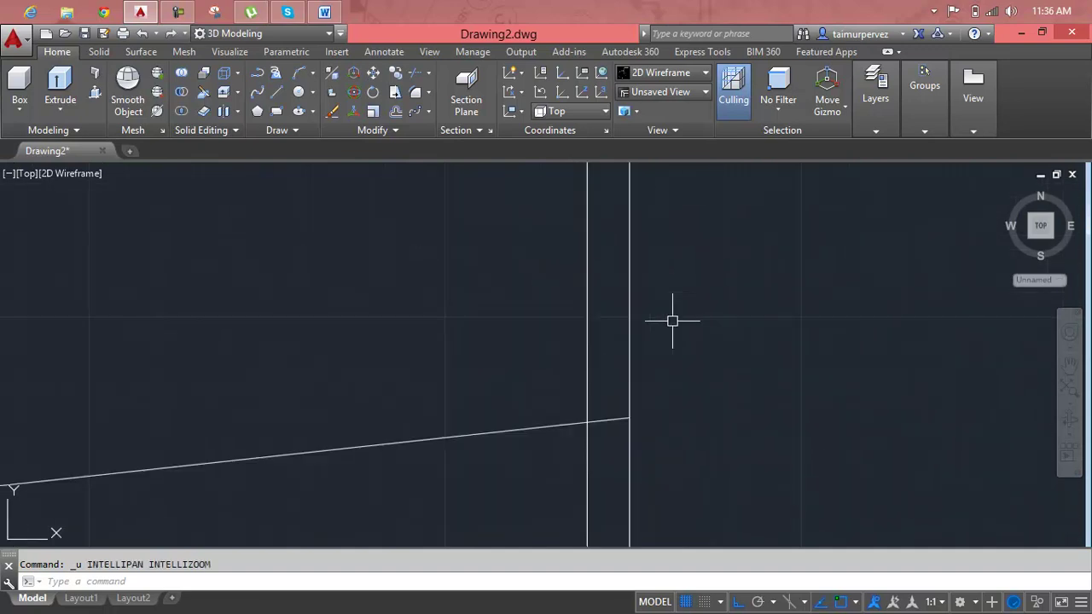
key("ctrl+z")
left_click(602, 239)
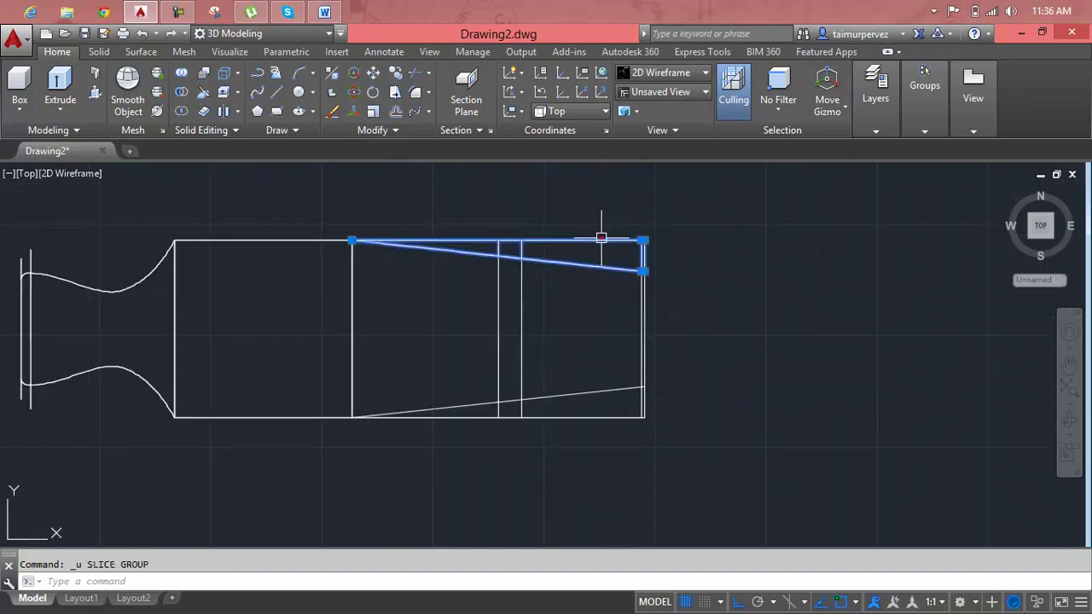
key("Delete")
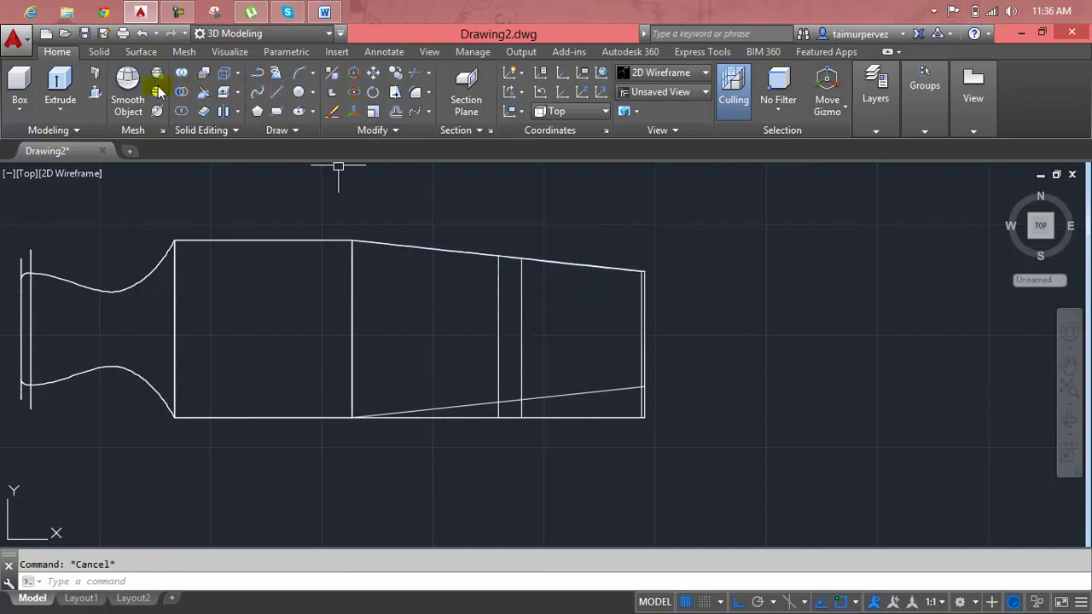
- Slice the head along the bottom slanted line, from the bottom corner to the right edge
left_click(193, 91)
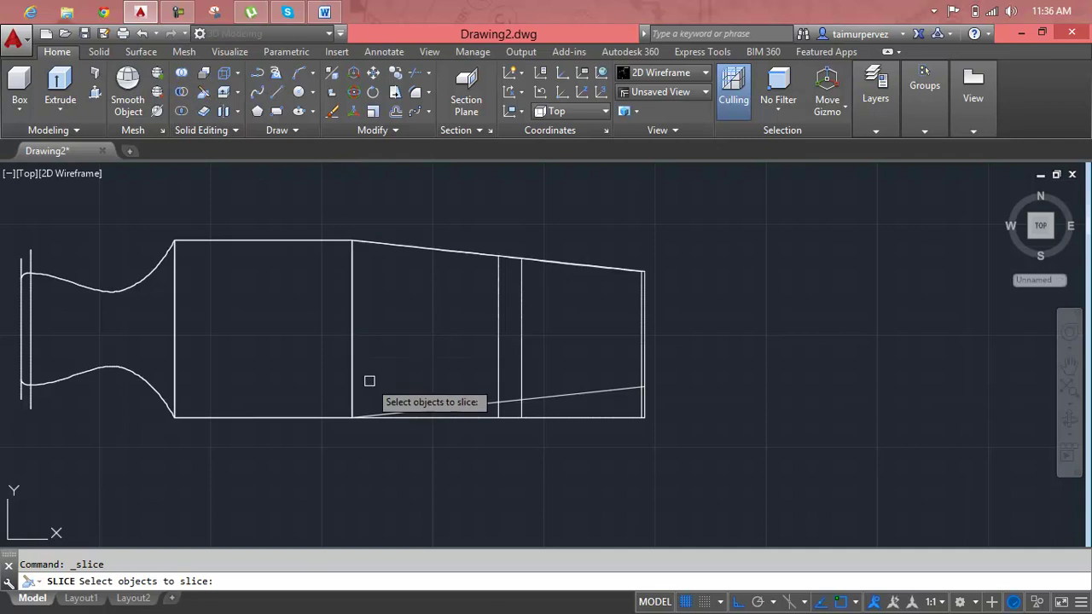
left_click(402, 421)
key("Return")
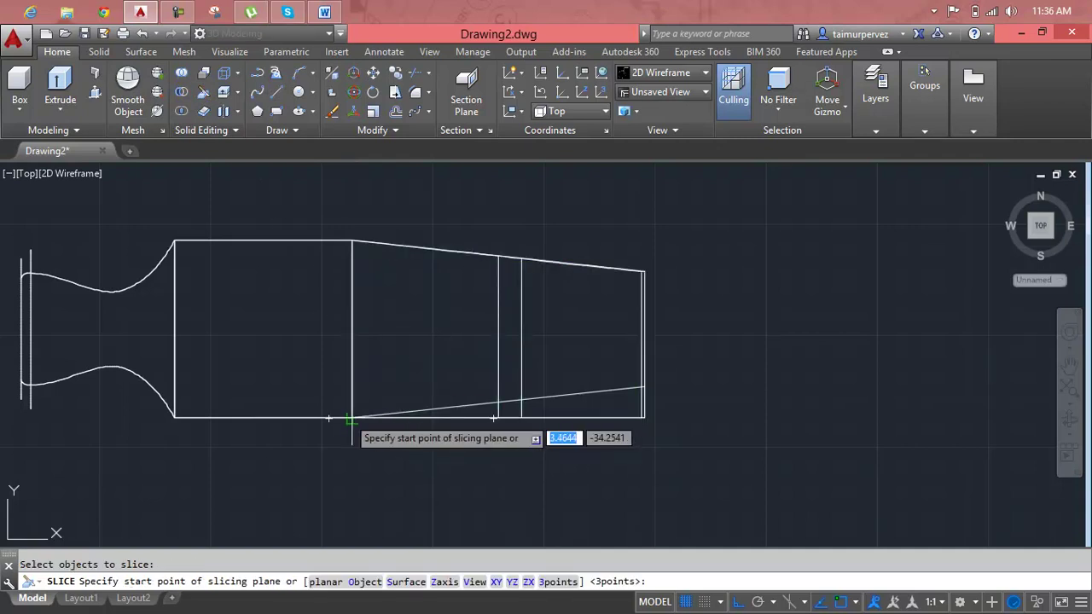
scroll(349, 419, "up", 2)
scroll(352, 421, "up", 5)
left_click(355, 422)
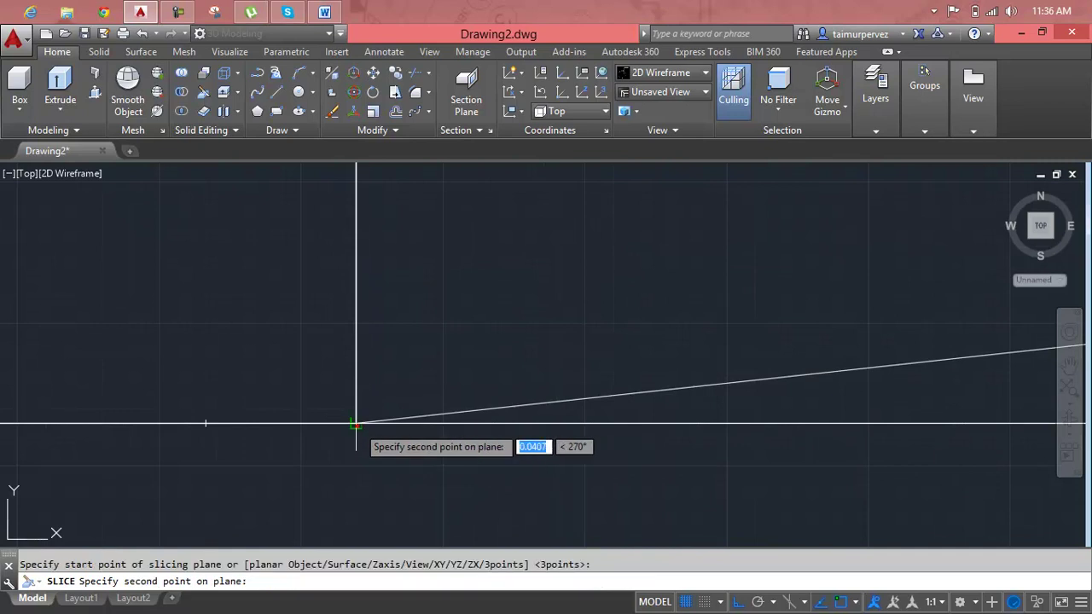
scroll(835, 381, "down", 4)
middle_click_drag(444, 431, 248, 450)
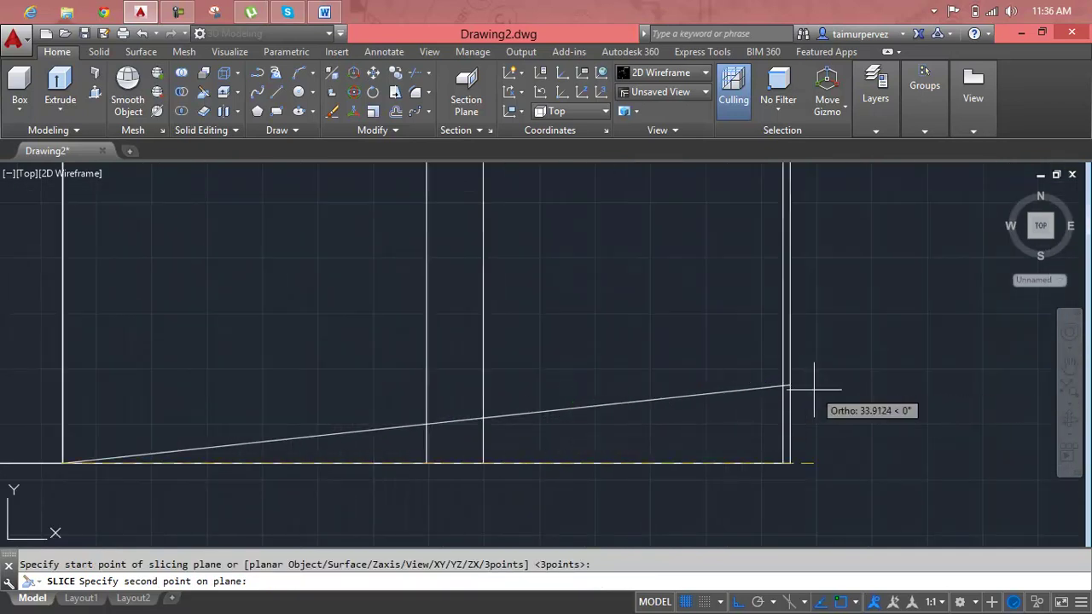
scroll(738, 380, "up", 2)
scroll(739, 375, "up", 3)
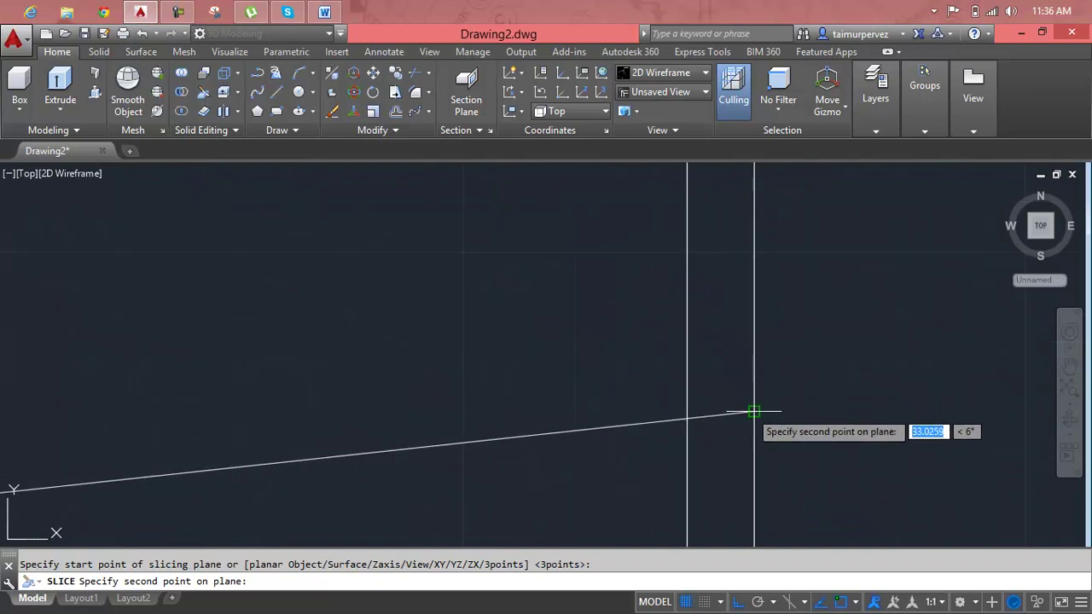
left_click(745, 413)
left_click(754, 411)
scroll(730, 439, "down", 1)
scroll(724, 469, "down", 2)
scroll(724, 483, "down", 2)
- Delete the bottom wedge piece so the lower edge tapers too
left_click(713, 502)
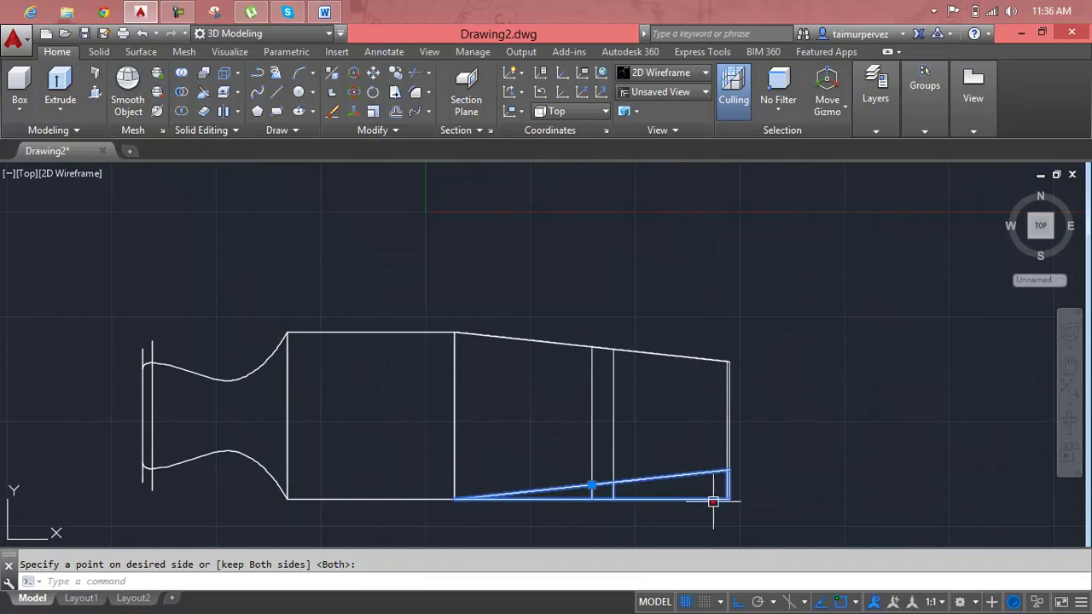
key("Delete")
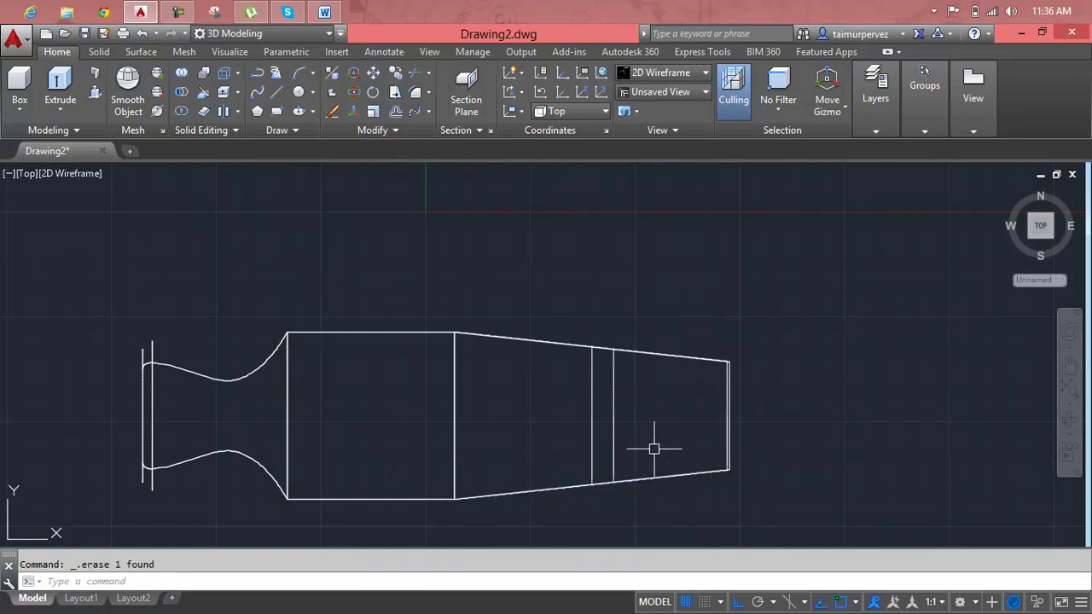
scroll(654, 443, "up", 4)
scroll(533, 425, "down", 2)
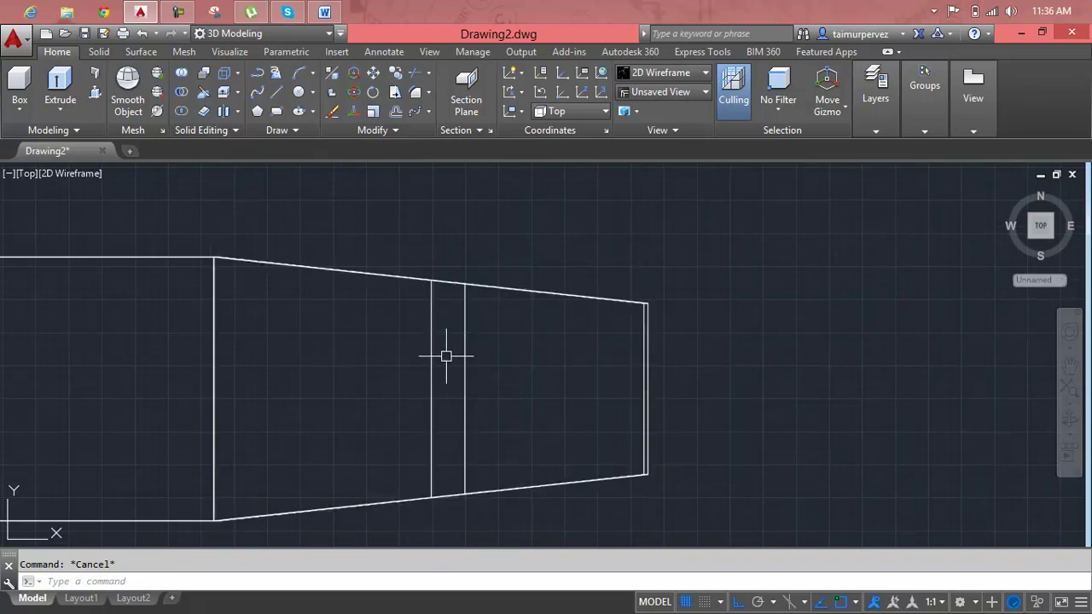
scroll(446, 356, "up", 2)
scroll(447, 355, "down", 2)
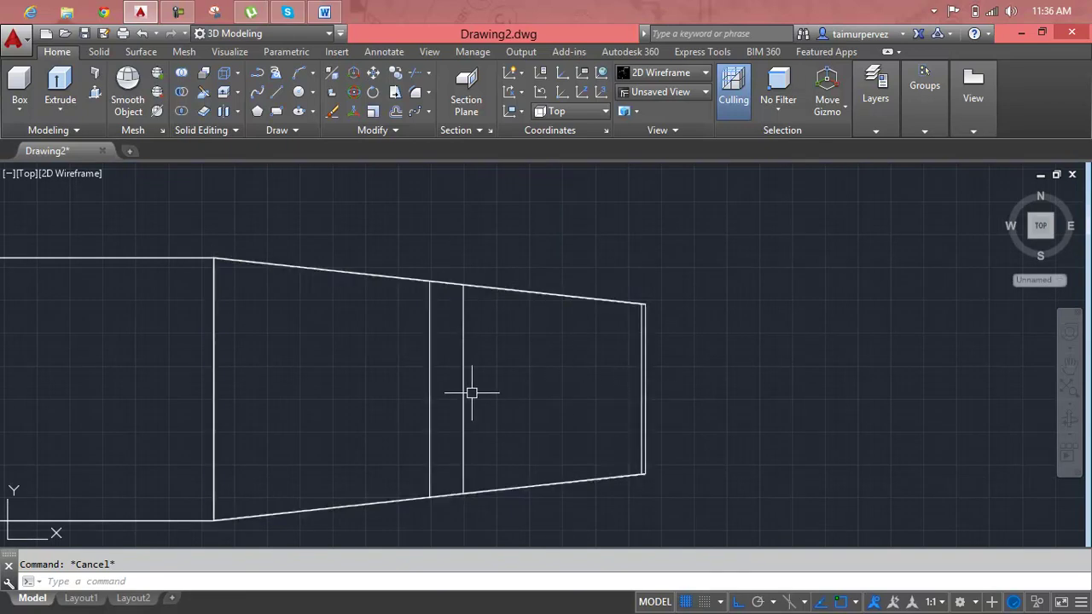
scroll(521, 375, "up", 2)
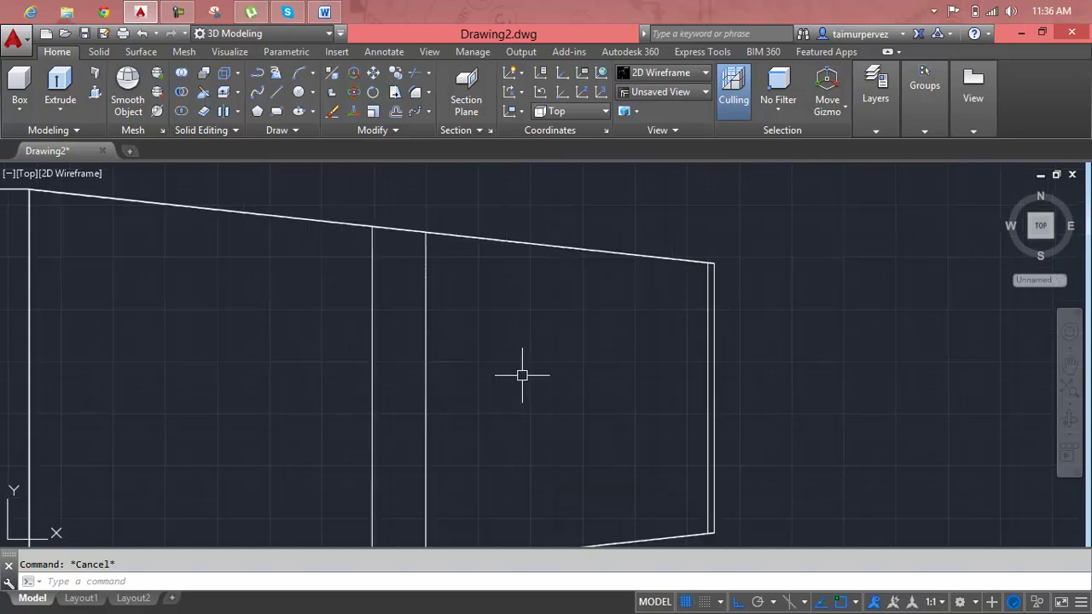
- Draw a horizontal helper line from the right end edge to the inner vertical line
type("l")
key("Return")
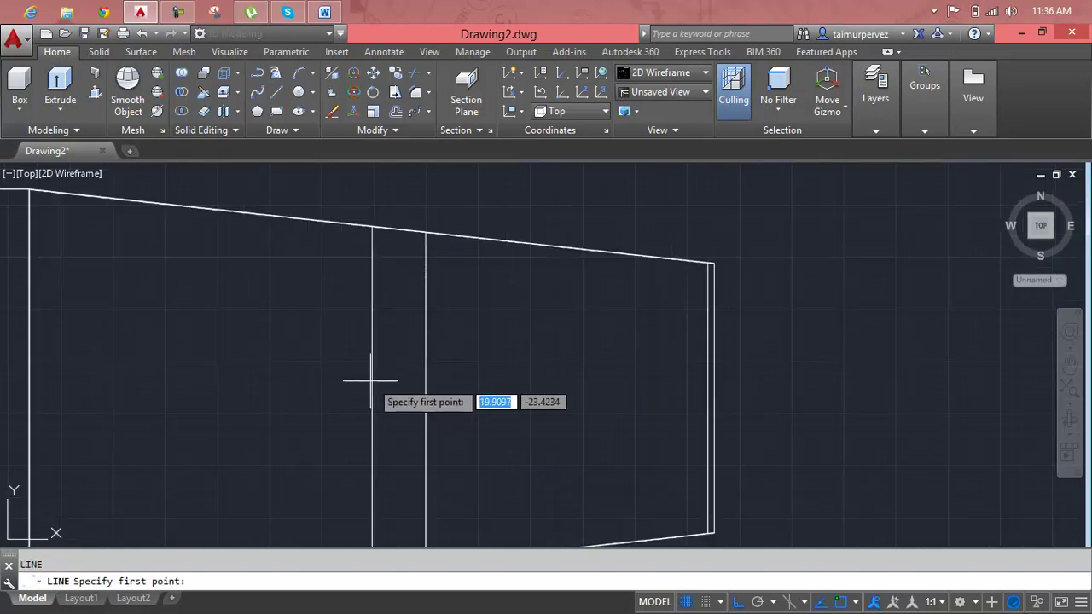
left_click(372, 377)
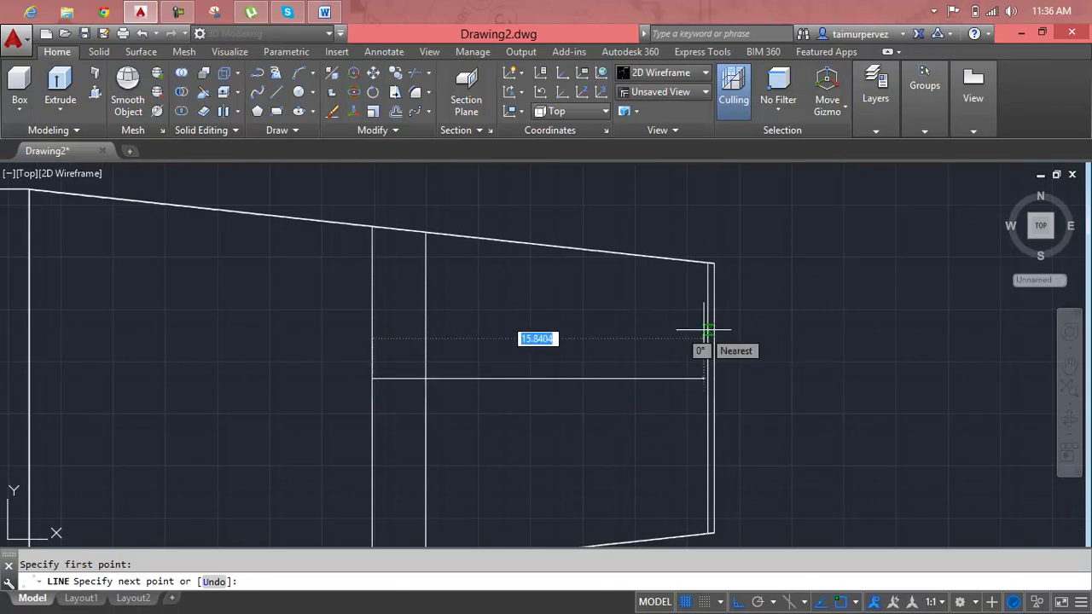
key("Escape")
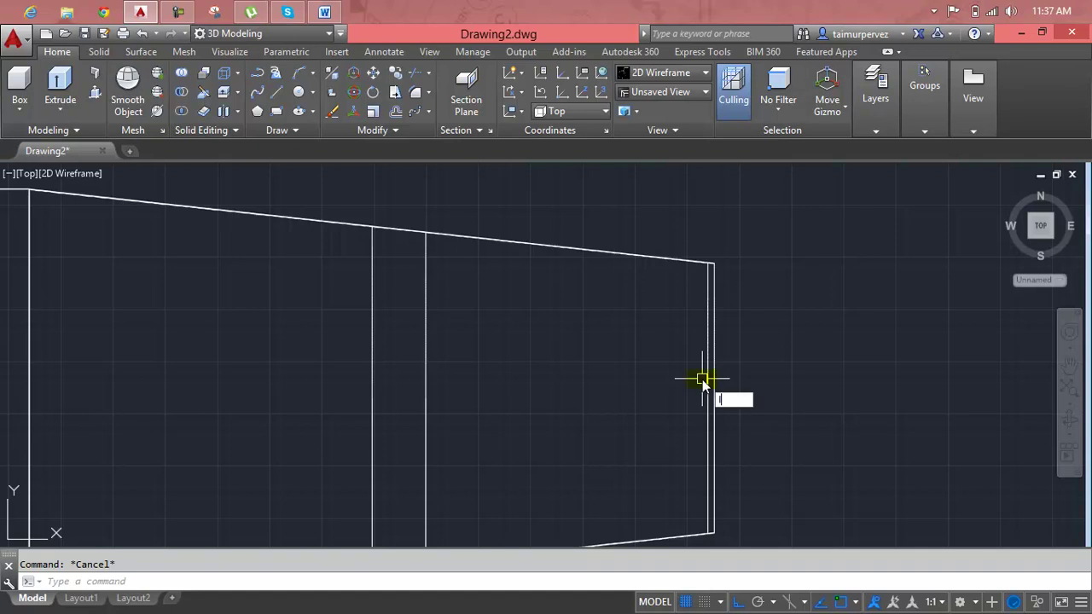
key("Return")
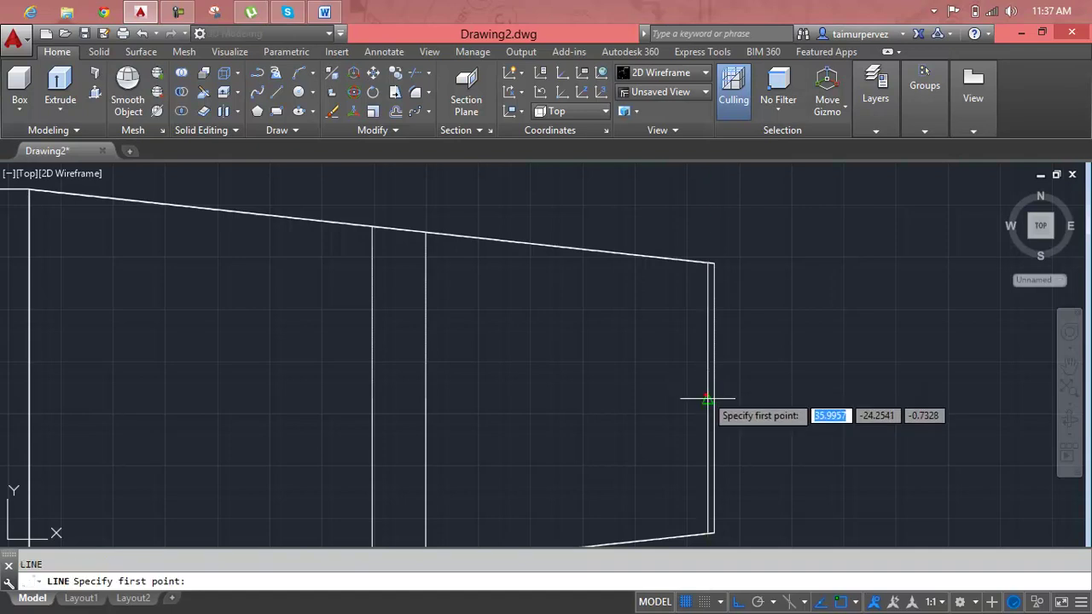
left_click(707, 398)
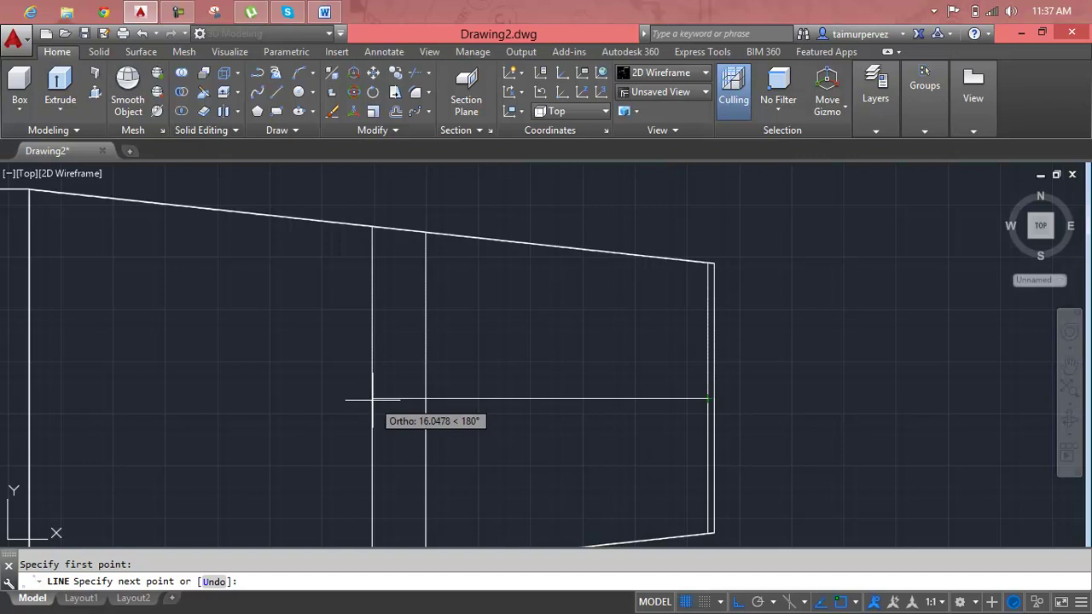
left_click(371, 399)
key("Return")
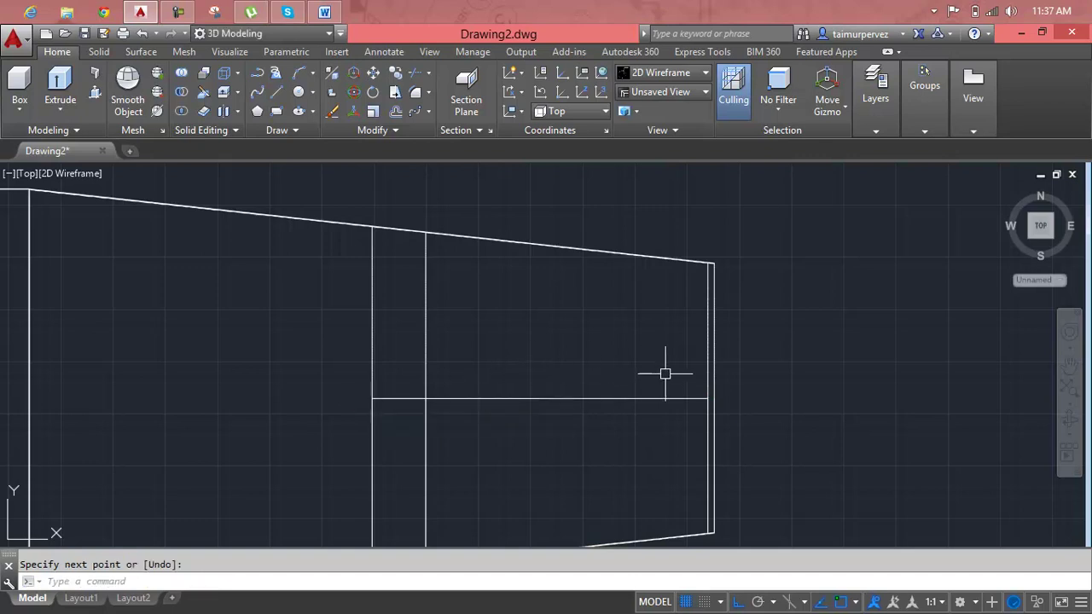
- Draw a slanted line from the helper line's left end up to the right edge
type("l")
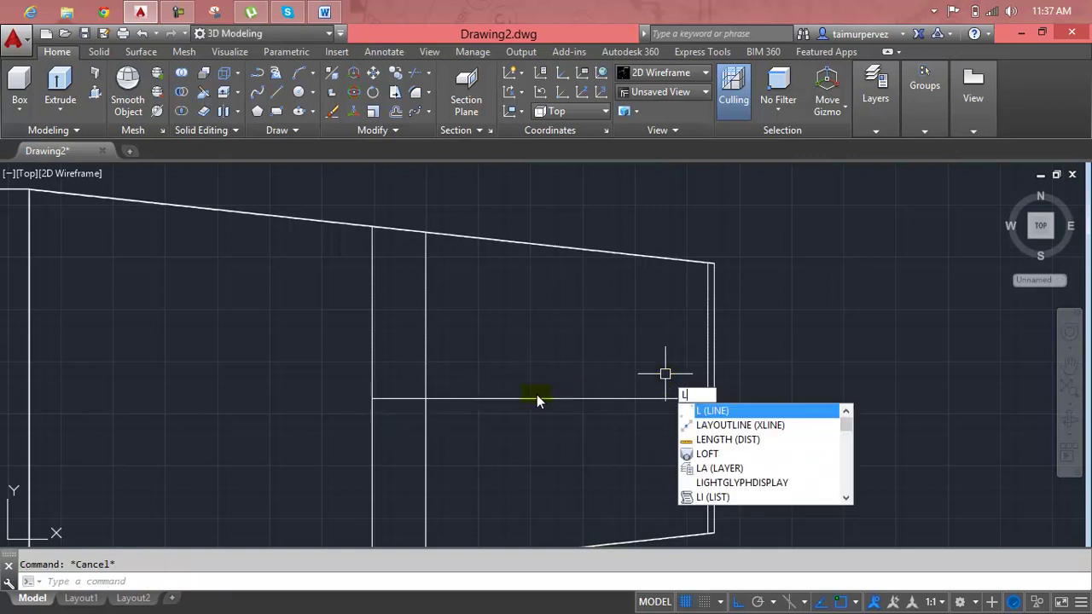
key("Return")
left_click(372, 398)
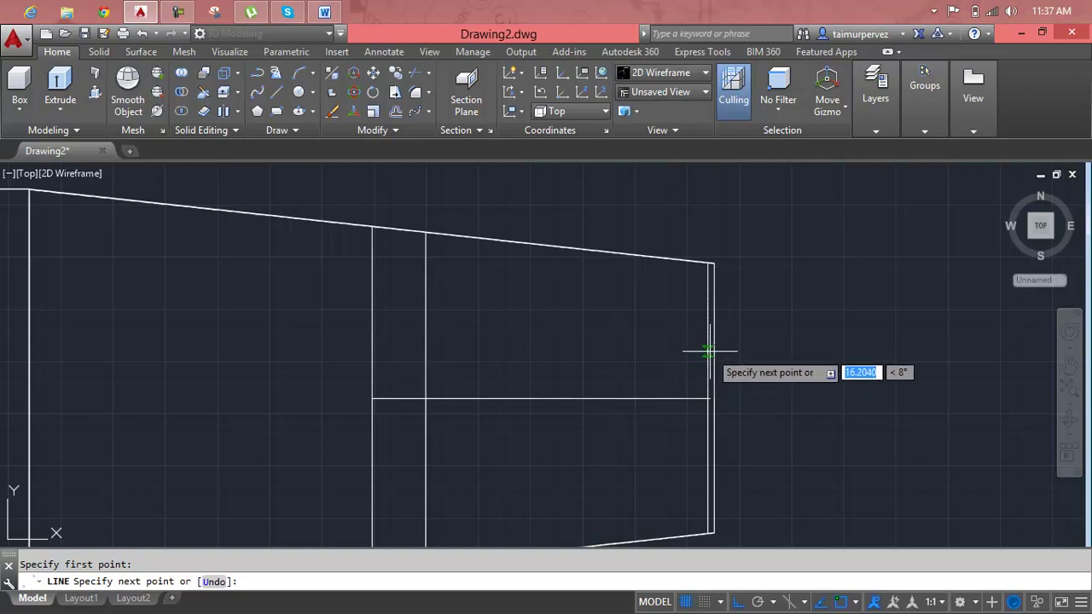
scroll(708, 353, "up", 5)
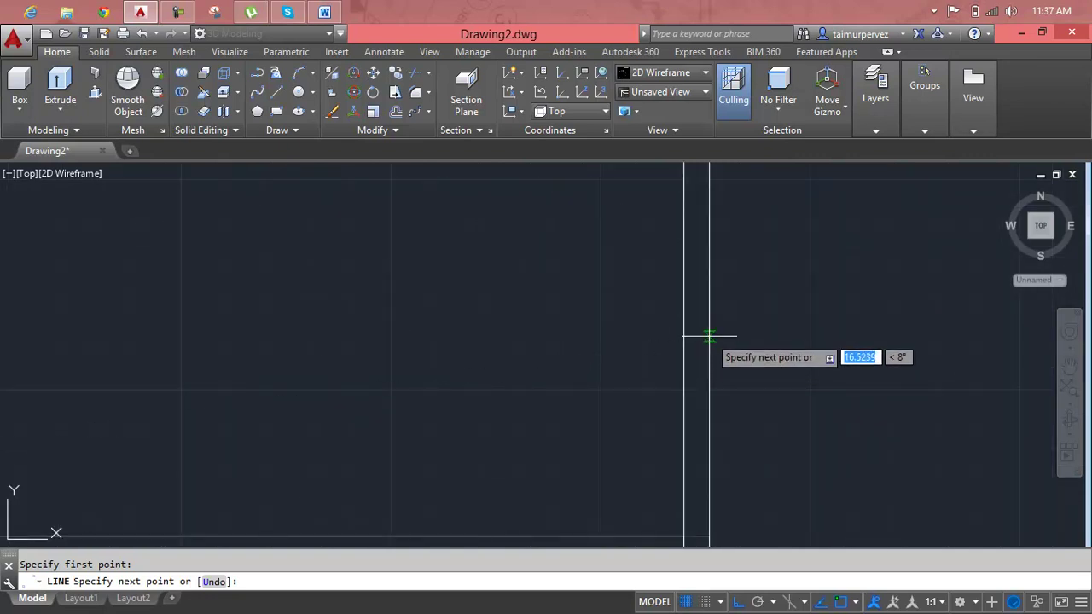
left_click(708, 339)
key("Return")
scroll(708, 339, "down", 5)
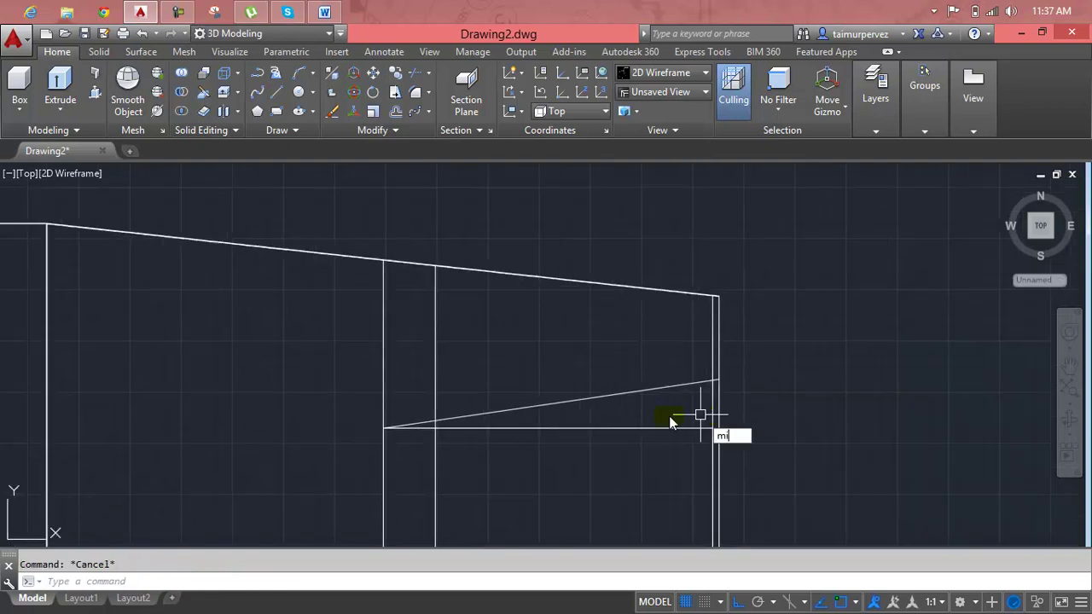
- Mirror the slanted line about the horizontal helper line, then erase the helper line
key("Return")
left_click(662, 387)
key("Return")
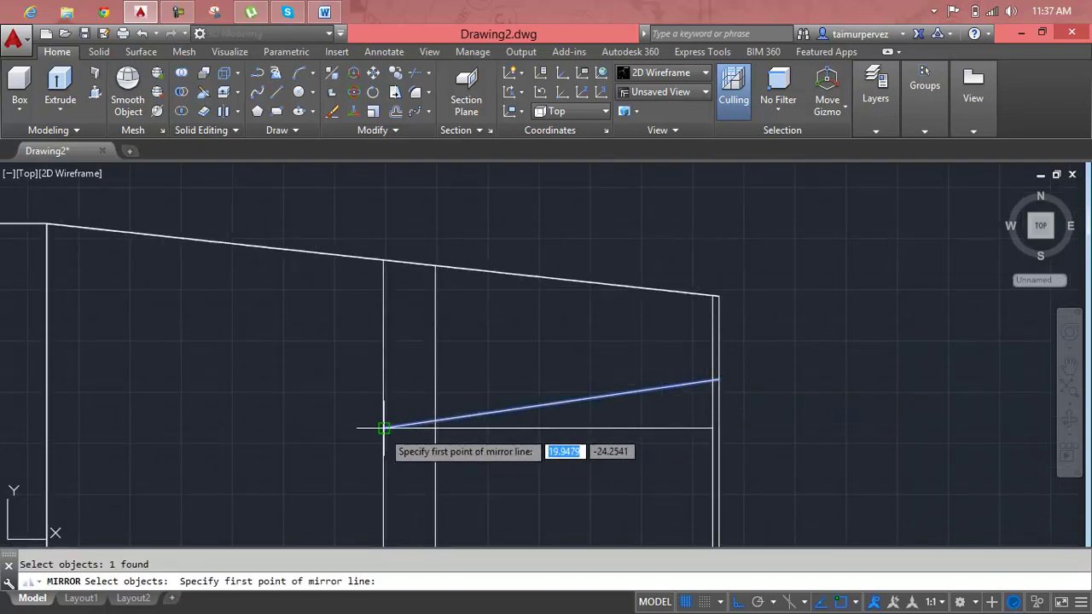
left_click(383, 427)
left_click(752, 430)
key("Return")
left_click(683, 431)
scroll(683, 430, "down", 2)
mouse_move(685, 429)
middle_mouse_down()
mouse_move(645, 404)
mouse_move(636, 375)
middle_mouse_up()
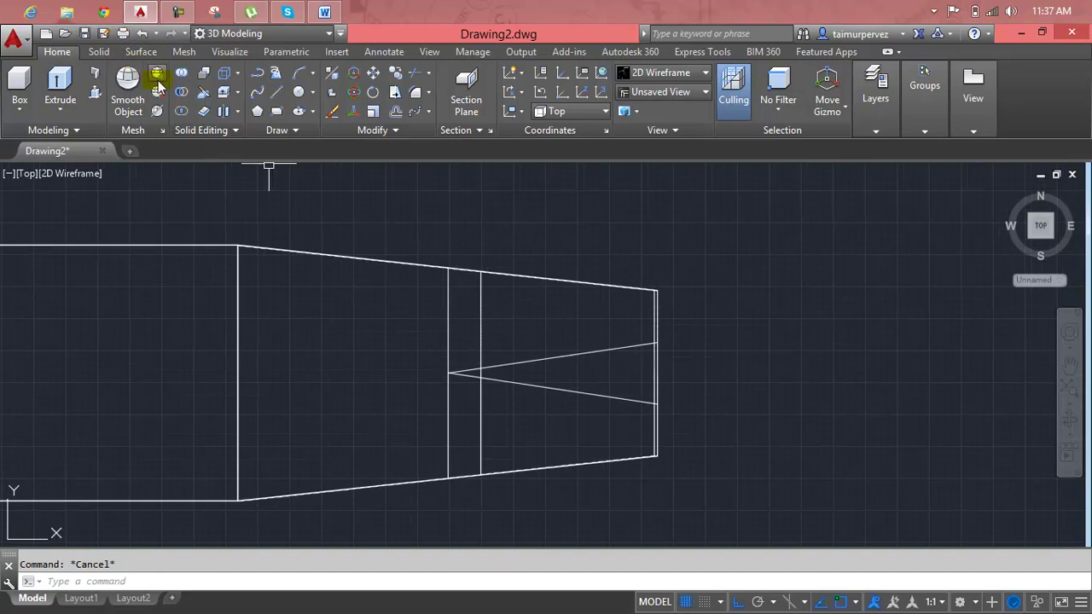
- Slice the head along the upper V-notch line, from its right end to the V's point
left_click(201, 93)
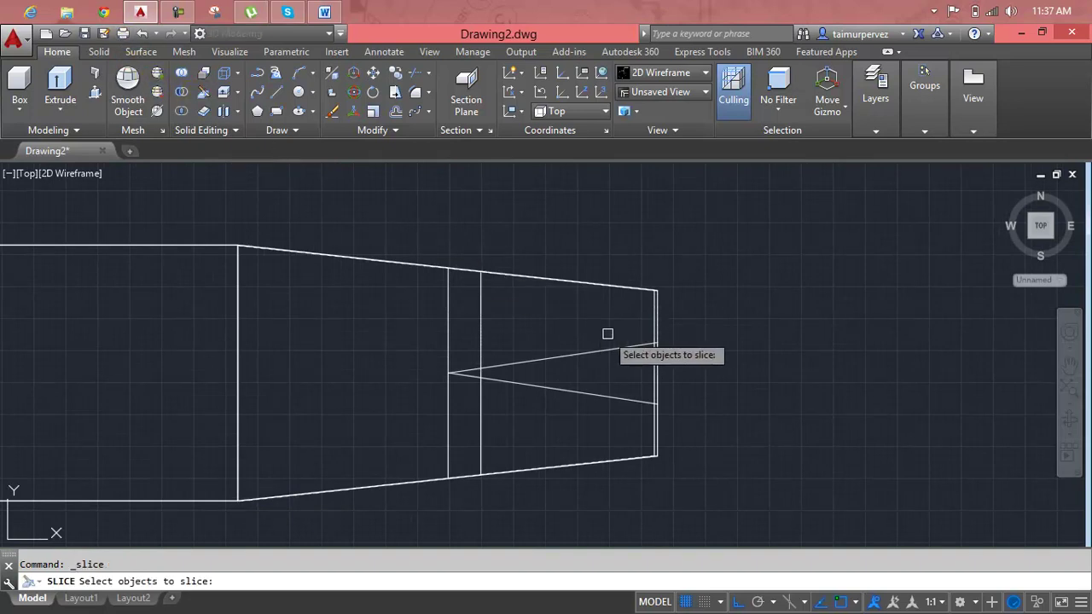
left_click(659, 300)
key("Return")
scroll(651, 345, "up", 5)
left_click(651, 360)
scroll(512, 370, "down", 5)
middle_click_drag(495, 371, 583, 358)
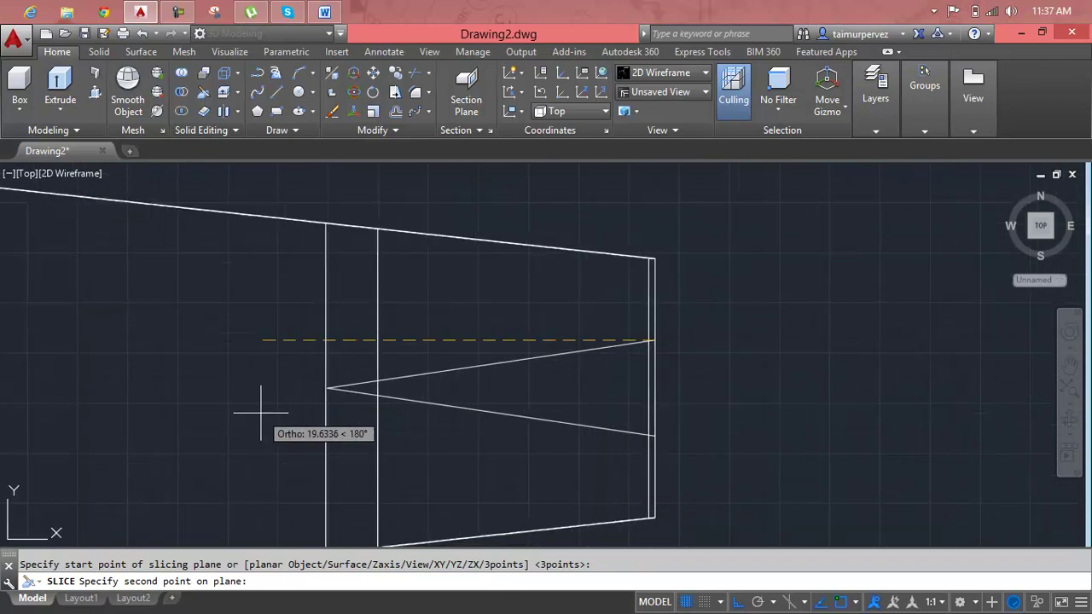
scroll(325, 383, "up", 3)
scroll(310, 385, "up", 2)
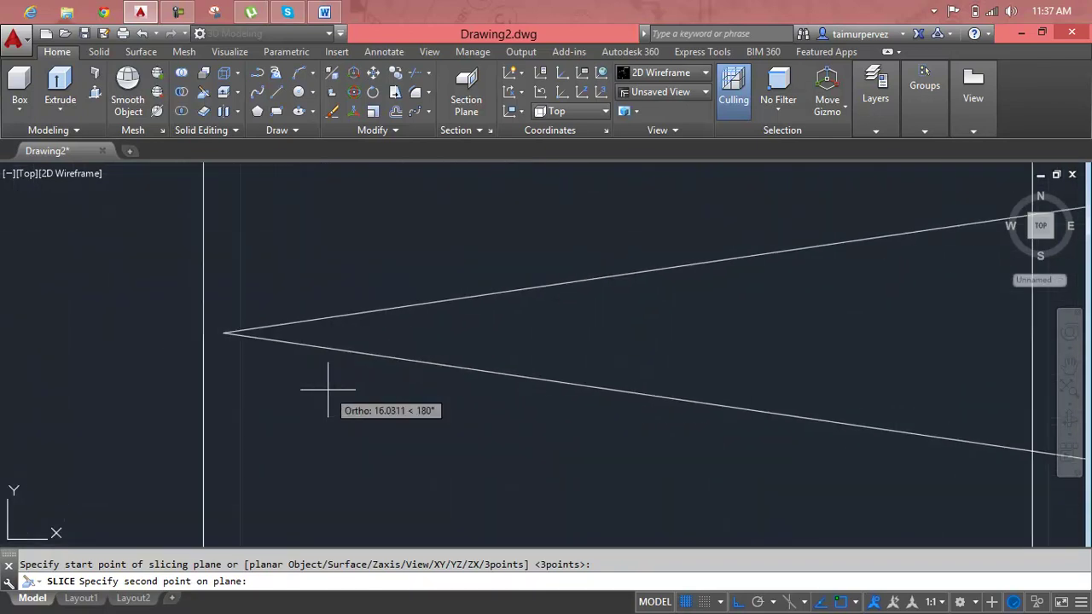
left_click(224, 332)
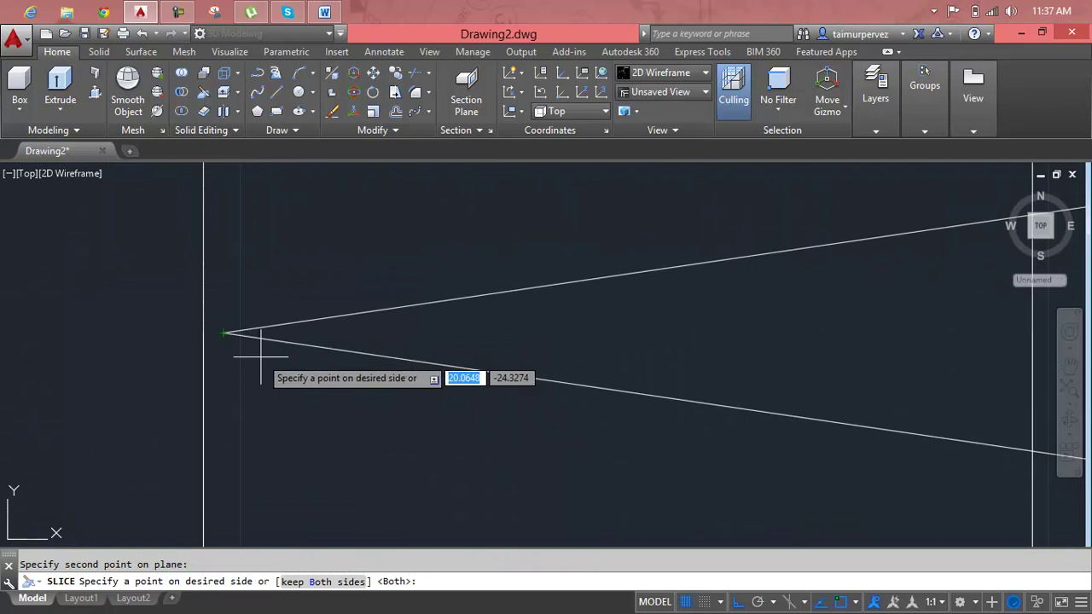
scroll(285, 338, "down", 2)
scroll(349, 367, "down", 3)
scroll(349, 368, "down", 3)
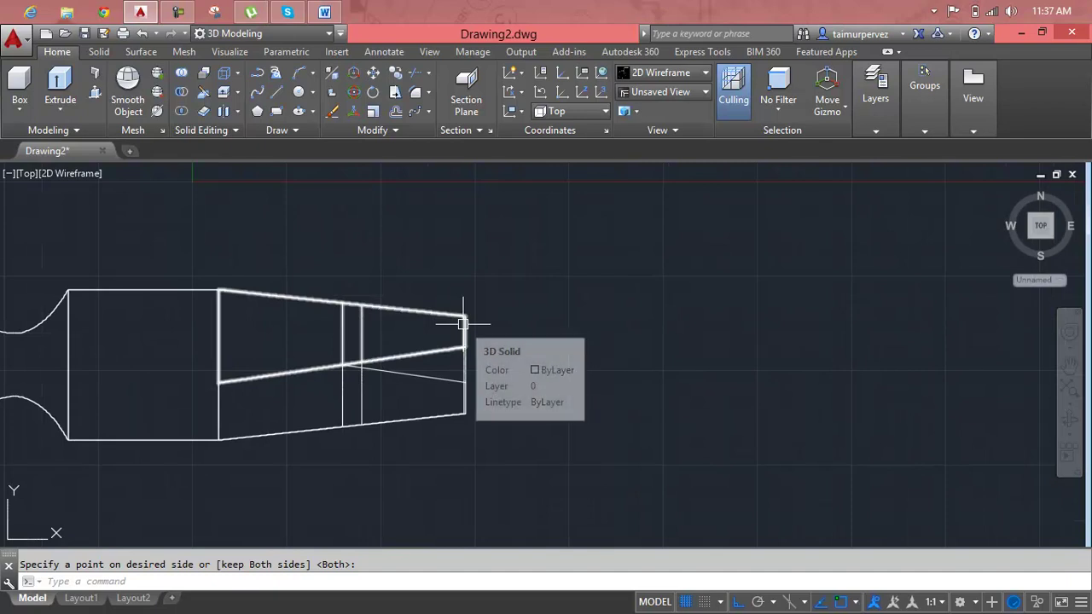
scroll(386, 373, "up", 5)
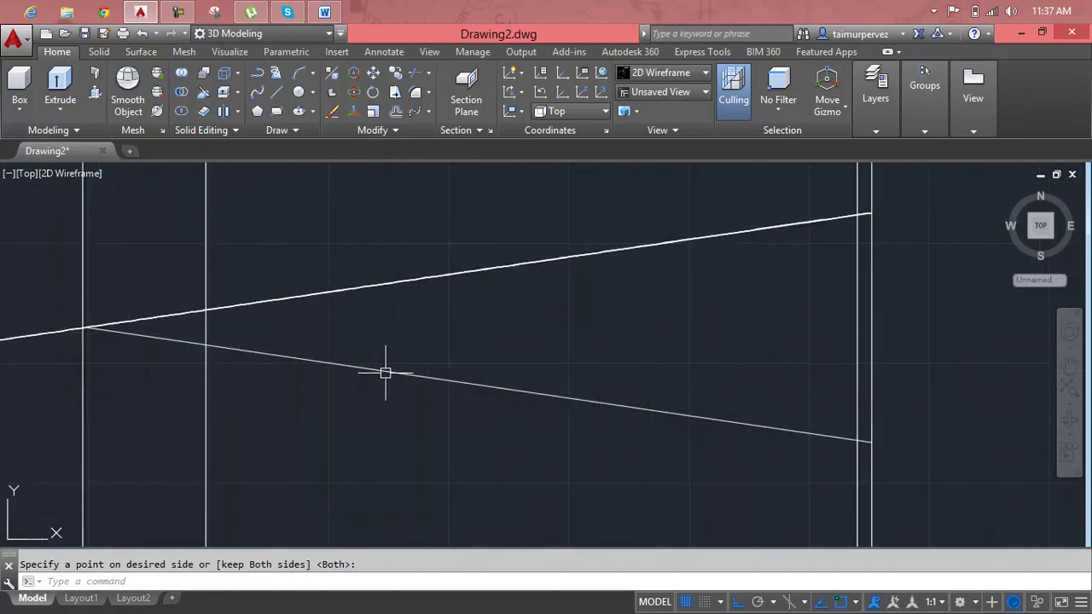
- Keep both pieces, then slice the head again along the lower notch line's endpoints
key("Return")
key("Return")
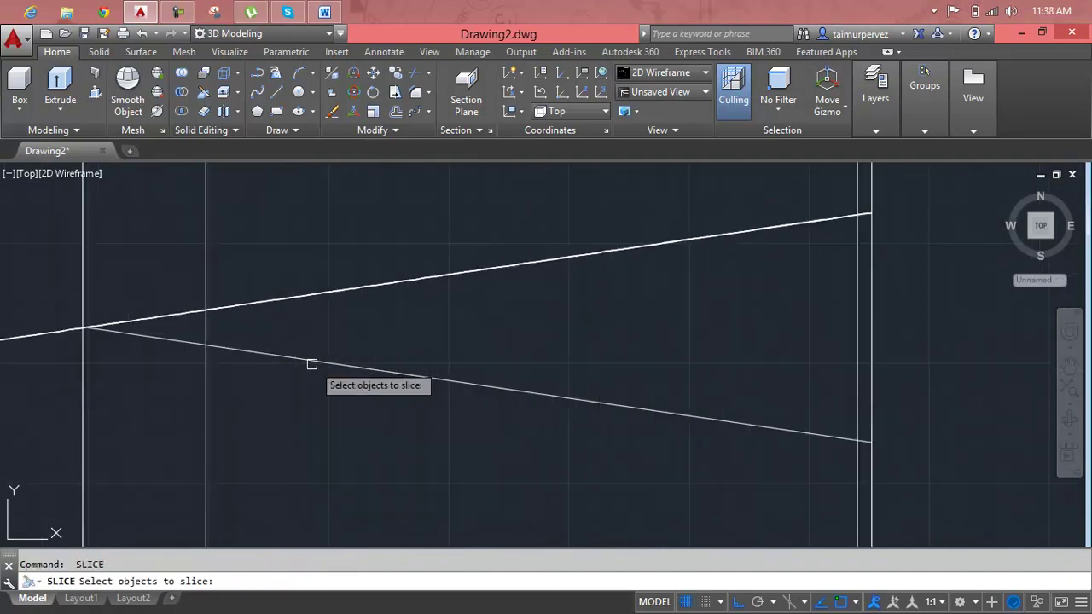
scroll(319, 472, "down", 2)
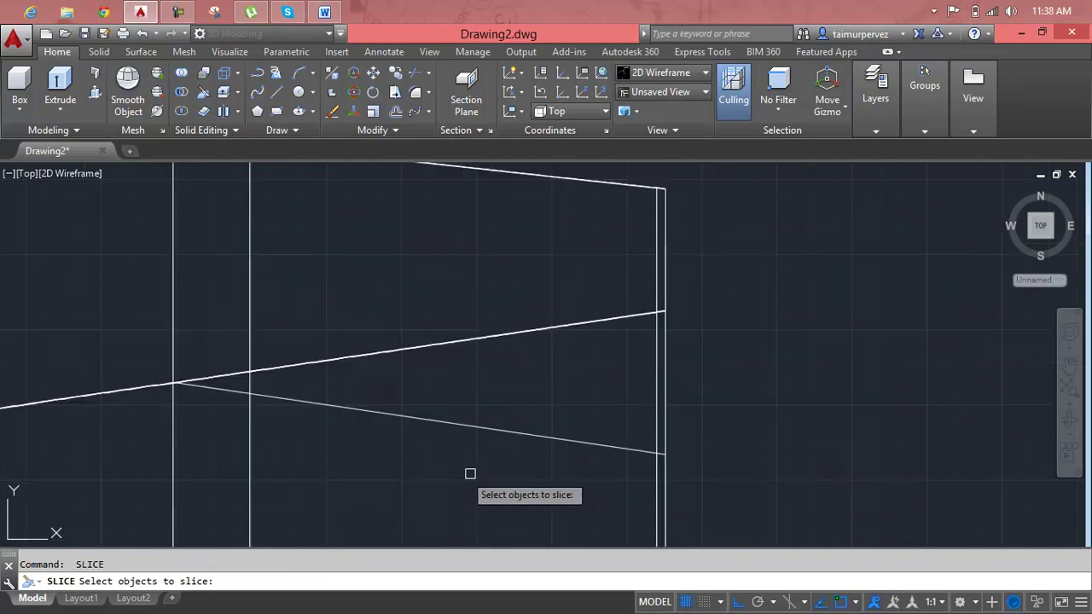
left_click(657, 496)
key("Return")
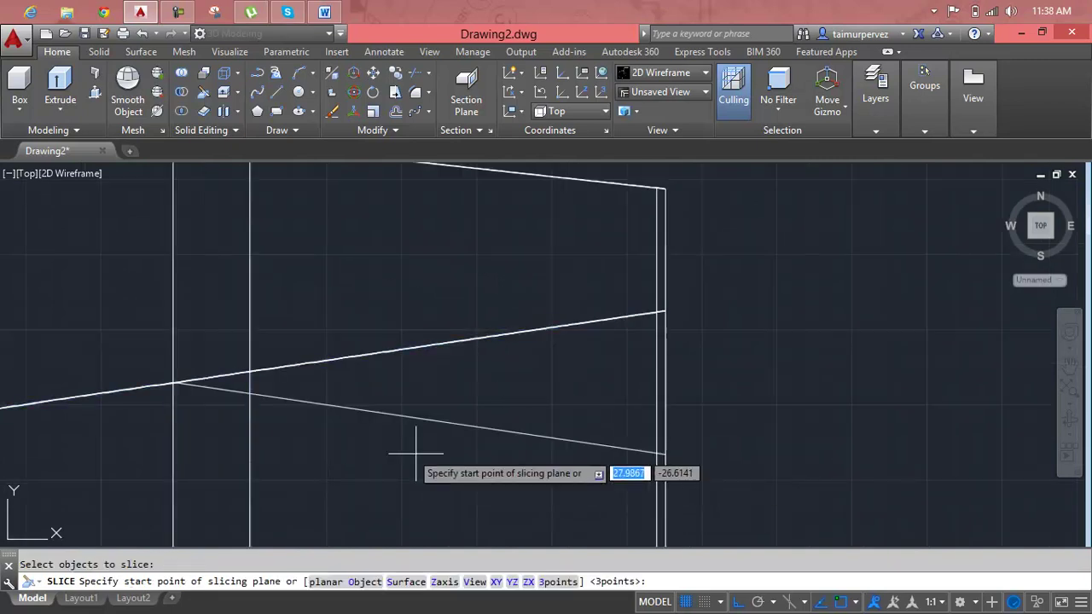
scroll(179, 379, "up", 3)
scroll(64, 381, "up", 3)
scroll(60, 381, "up", 3)
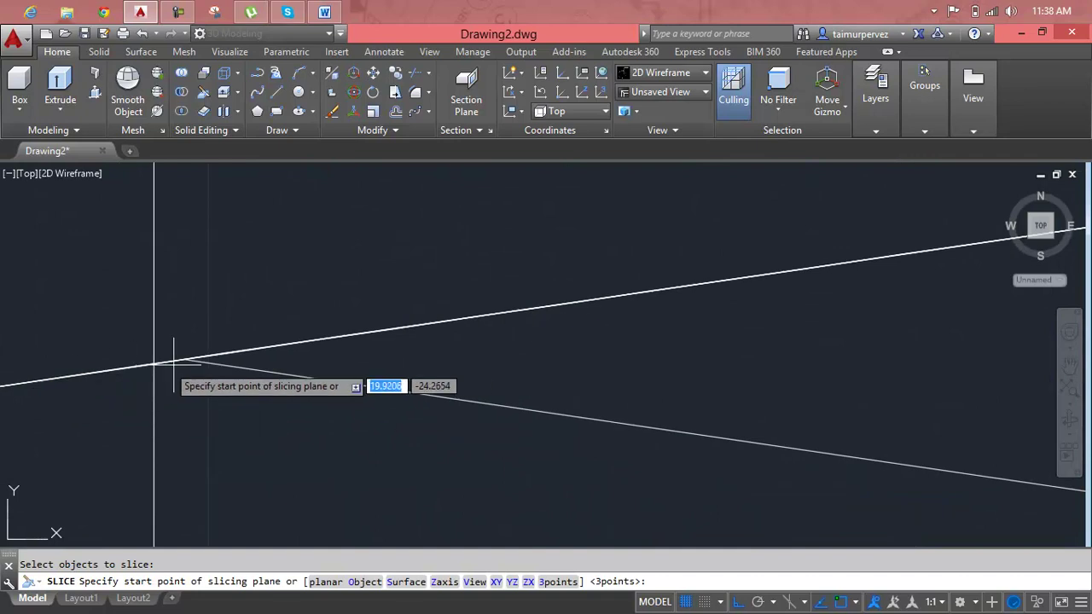
left_click(184, 360)
middle_click_drag(184, 360, 362, 376)
scroll(644, 414, "down", 6)
scroll(661, 419, "down", 4)
middle_click_drag(661, 420, 519, 383)
scroll(520, 378, "up", 4)
scroll(516, 384, "up", 3)
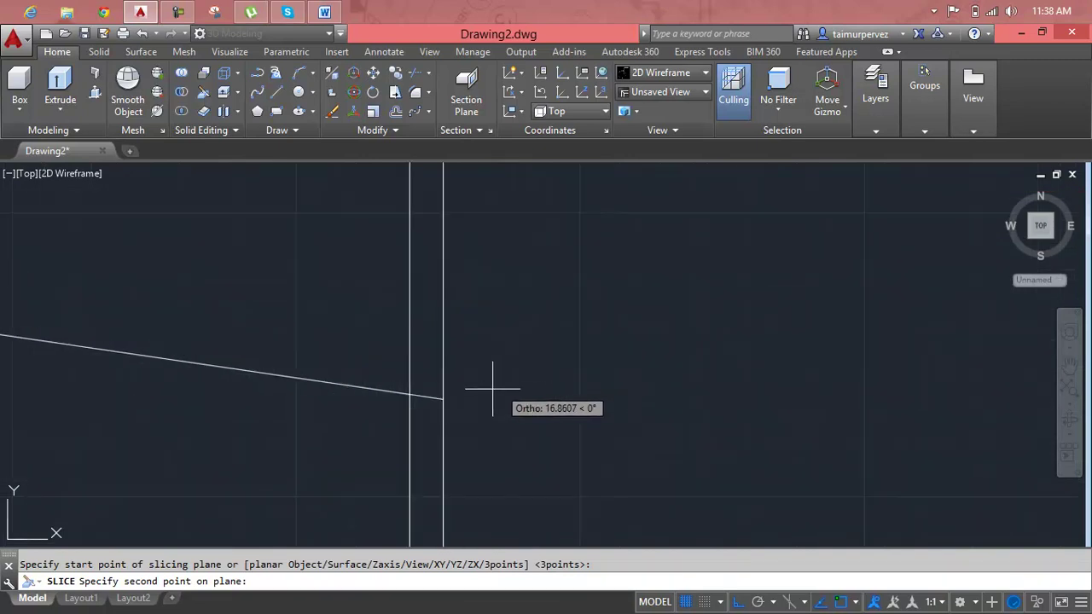
left_click(443, 400)
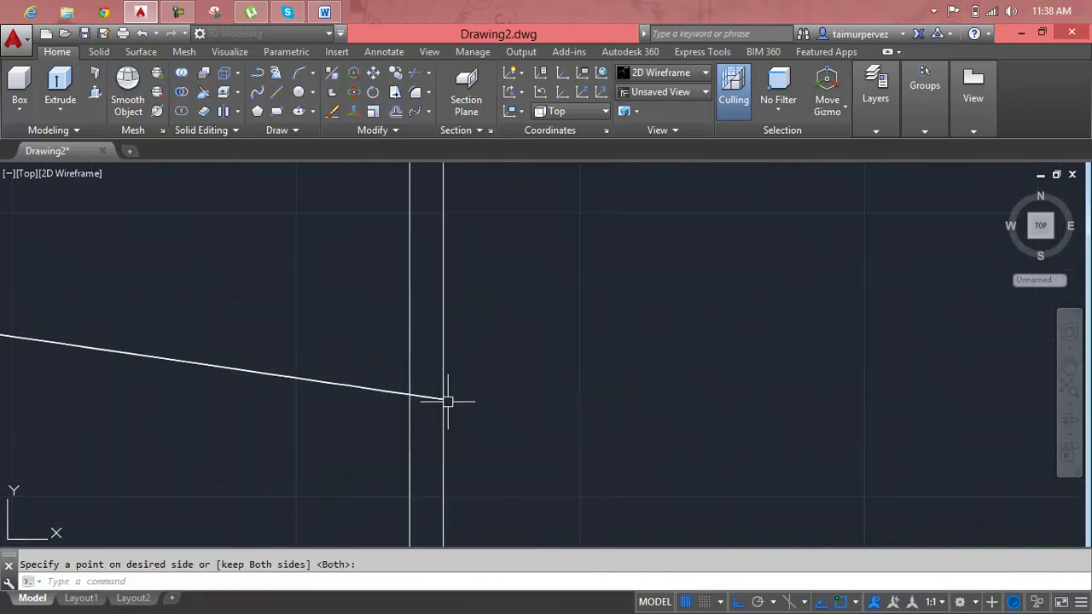
- Delete the V-notch wedge, leaving the claw split into two tapered prongs
left_click(446, 359)
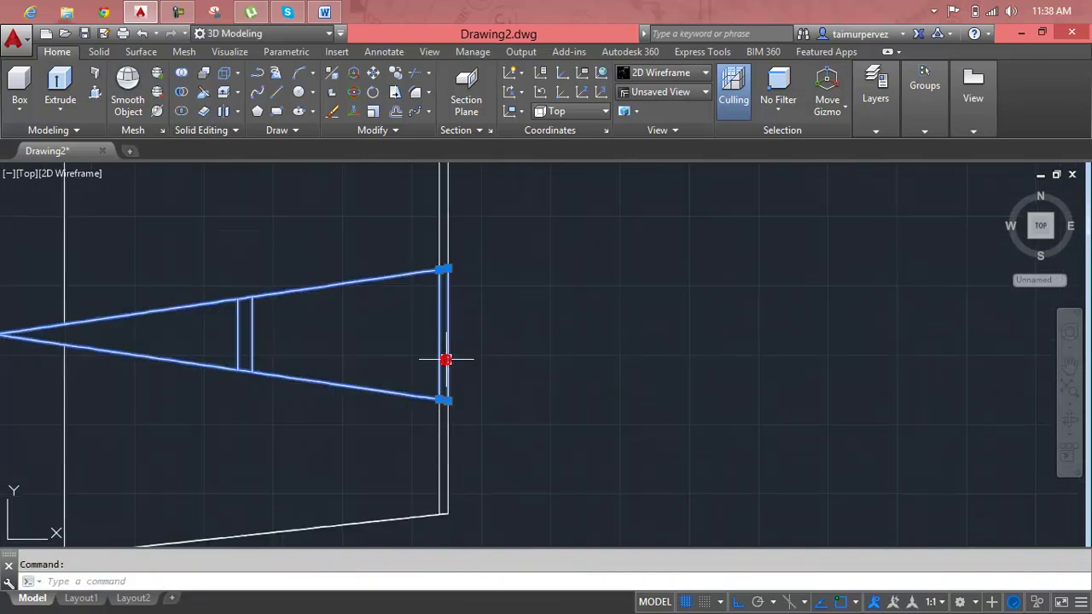
key("Delete")
scroll(443, 358, "down", 3)
scroll(511, 375, "down", 2)
middle_click_drag(551, 377, 722, 395)
key("Escape")
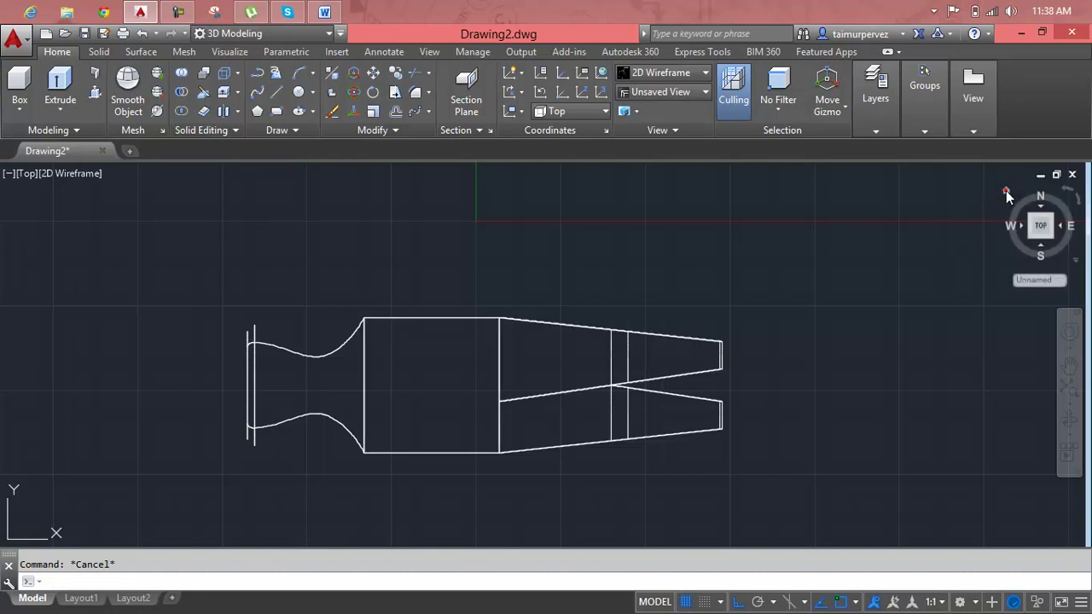
- Show the hammer head in a tilted isometric view with the Realistic visual style
left_click(1006, 196)
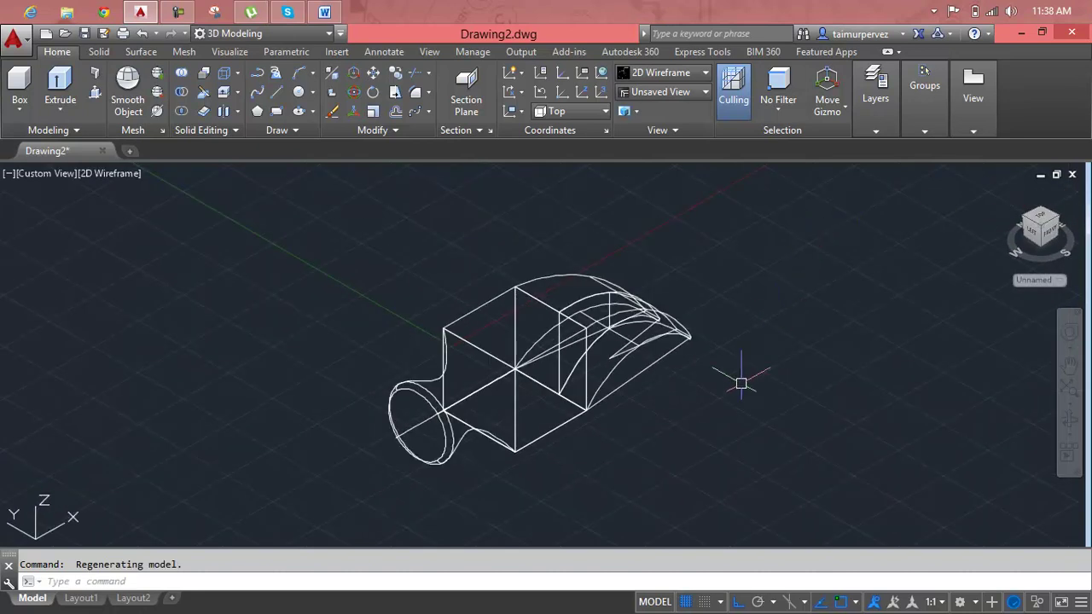
mouse_move(730, 384)
middle_mouse_down("shift")
mouse_move(546, 396)
mouse_move(563, 439)
mouse_move(586, 448)
mouse_move(707, 414)
middle_mouse_up("shift")
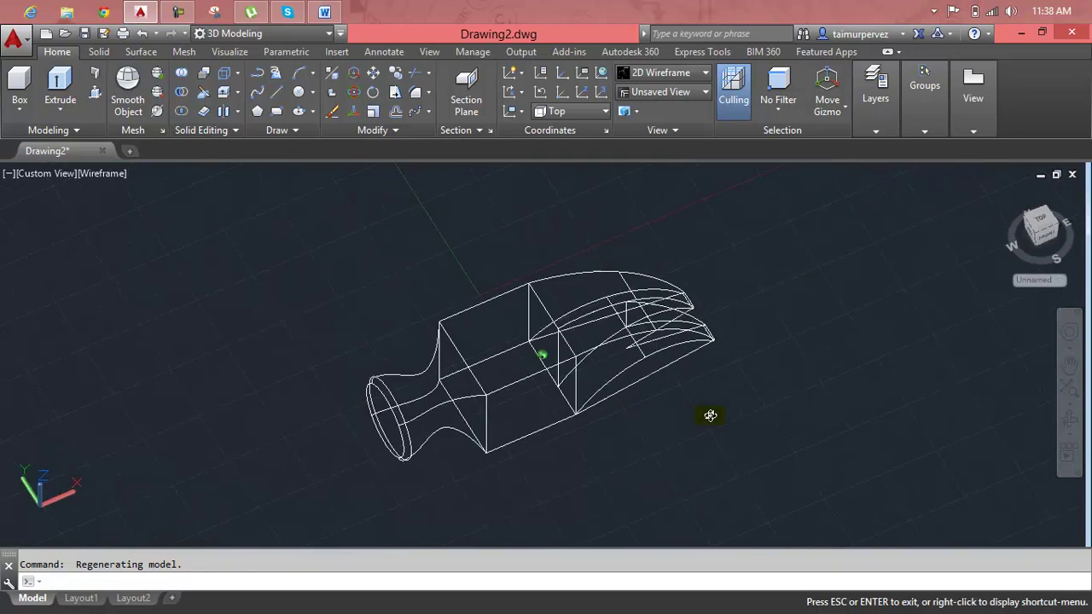
left_click(674, 75)
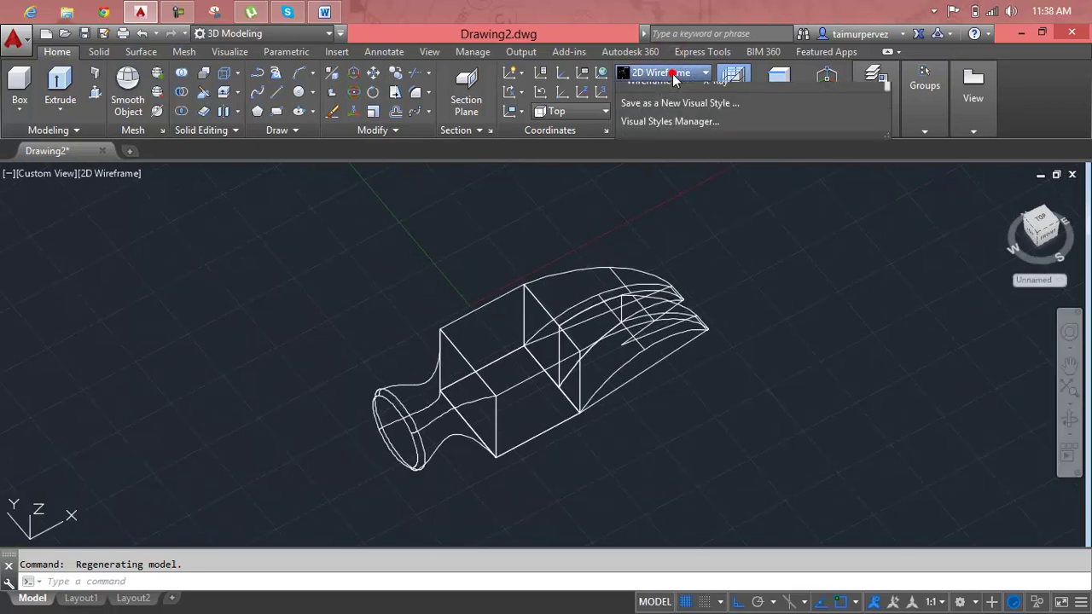
left_click(847, 110)
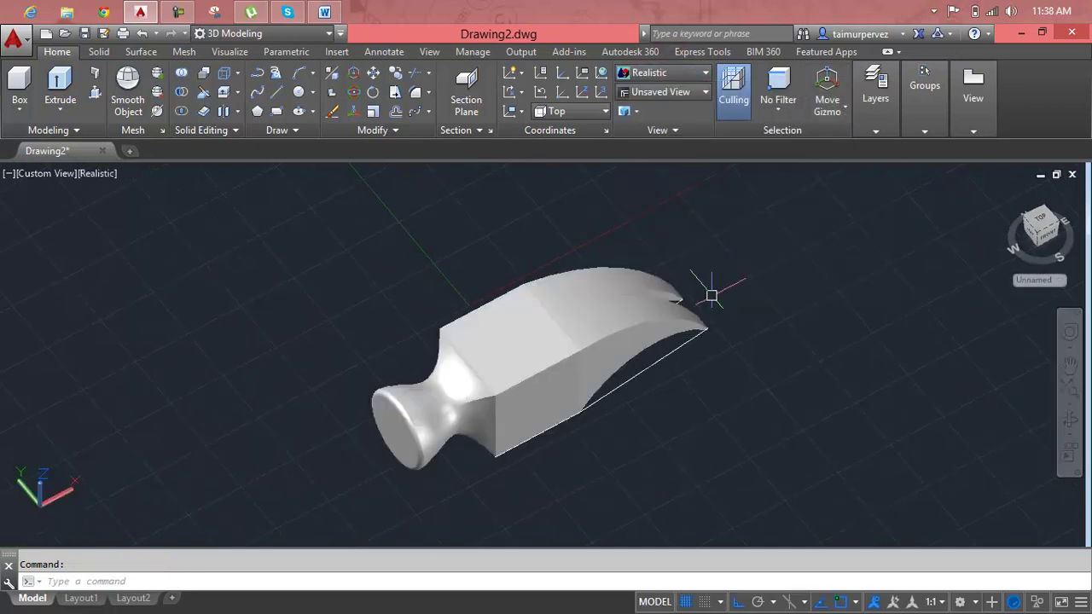
- Orbit and zoom around the shaded hammer head to inspect its front, opposite side and underside
mouse_move(707, 304)
middle_mouse_down("shift")
mouse_move(689, 341)
mouse_move(579, 381)
mouse_move(499, 233)
mouse_move(548, 210)
mouse_move(632, 276)
middle_mouse_up("shift")
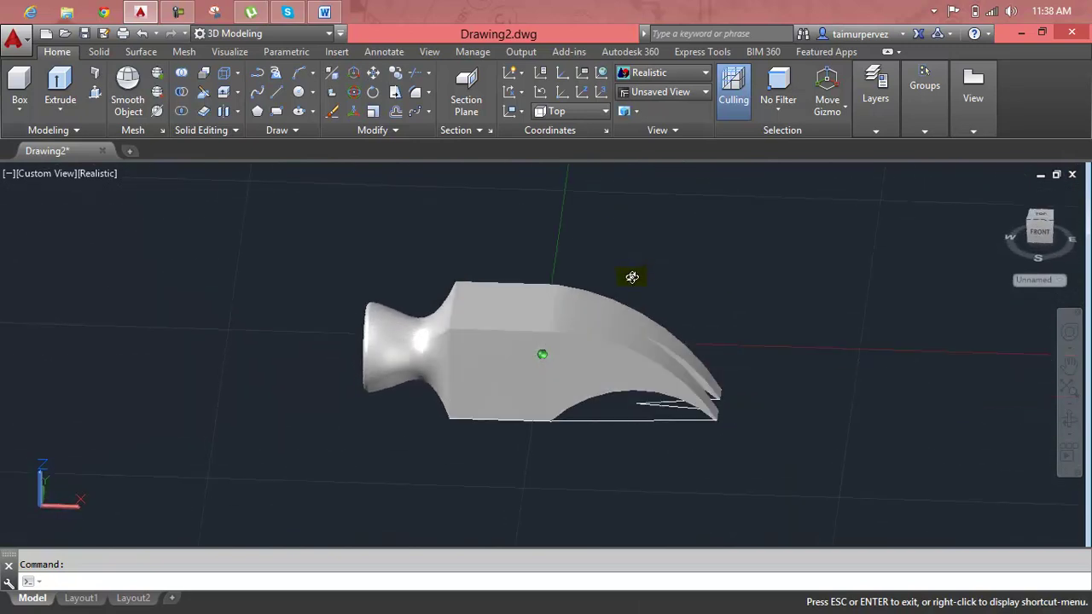
scroll(662, 397, "up", 2)
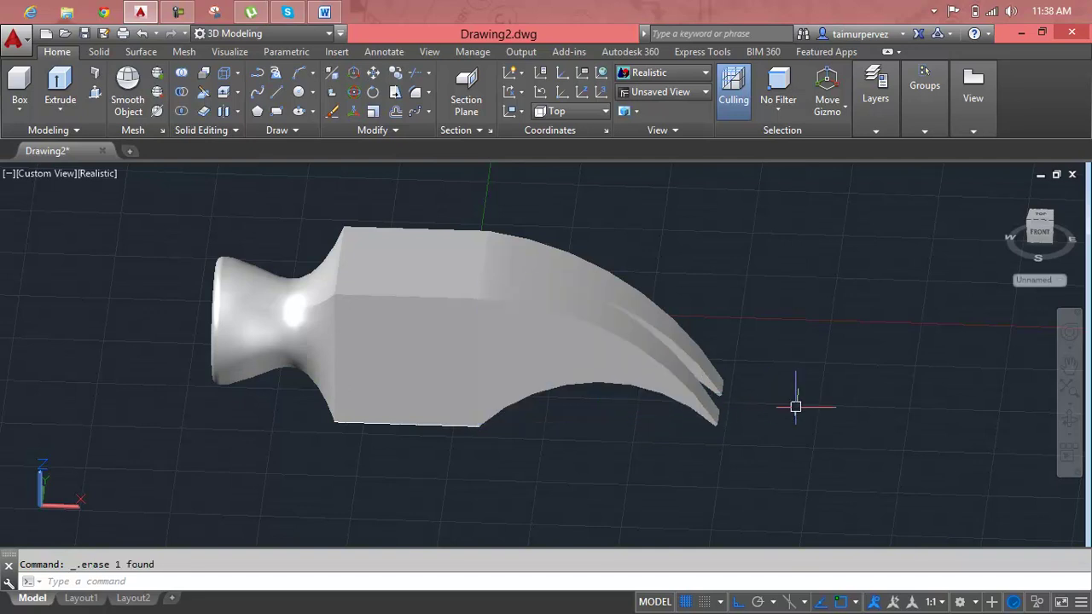
mouse_move(795, 407)
middle_mouse_down("shift")
mouse_move(556, 506)
mouse_move(494, 495)
mouse_move(391, 429)
middle_mouse_up("shift")
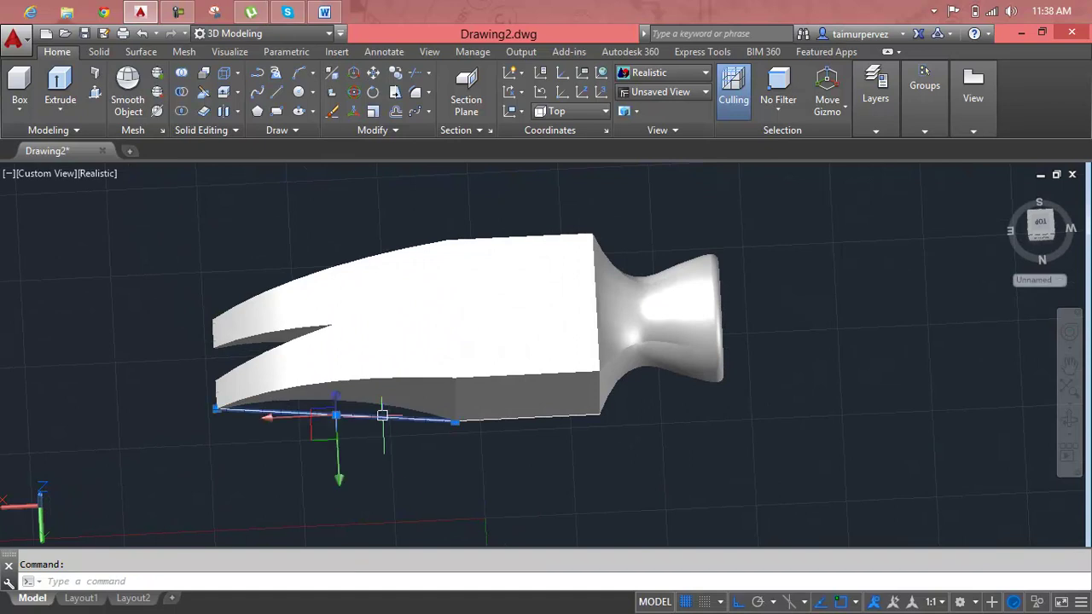
mouse_move(485, 473)
middle_mouse_down("shift")
mouse_move(585, 502)
mouse_move(700, 469)
mouse_move(828, 452)
mouse_move(823, 417)
mouse_move(580, 434)
middle_mouse_up("shift")
scroll(452, 401, "up", 3)
key("Escape")
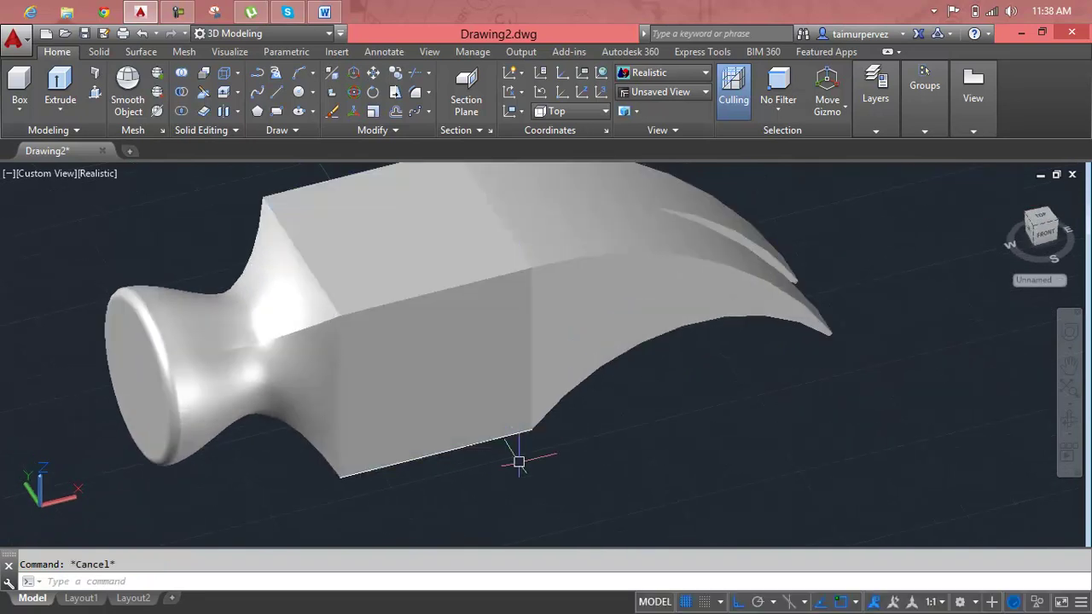
mouse_move(522, 490)
middle_mouse_down("shift")
mouse_move(518, 348)
mouse_move(536, 296)
middle_mouse_up("shift")
scroll(460, 388, "down", 3)
scroll(463, 372, "down", 1)
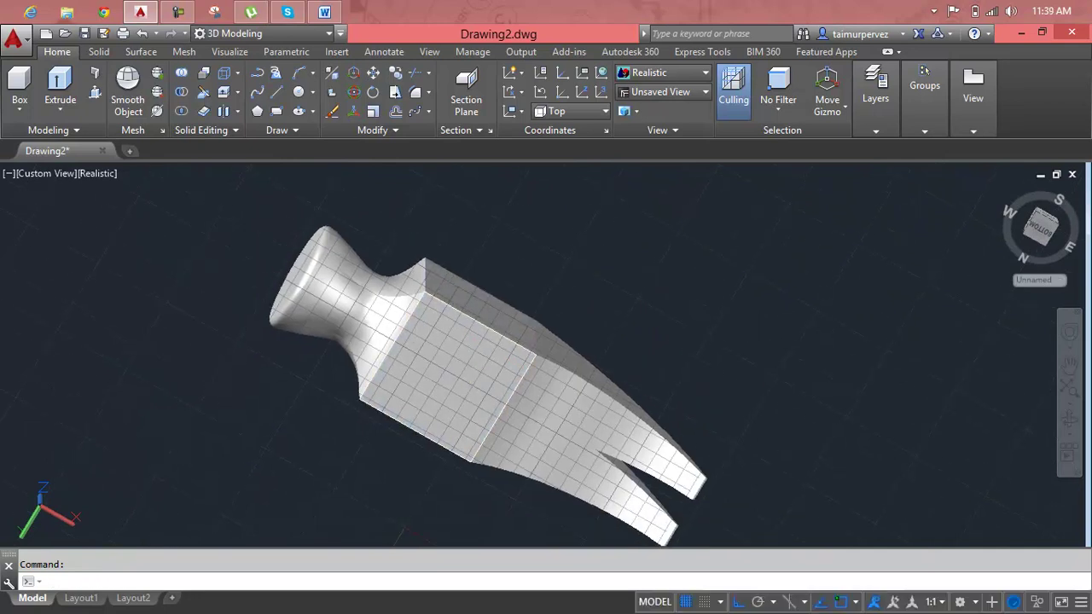
scroll(477, 339, "up", 4)
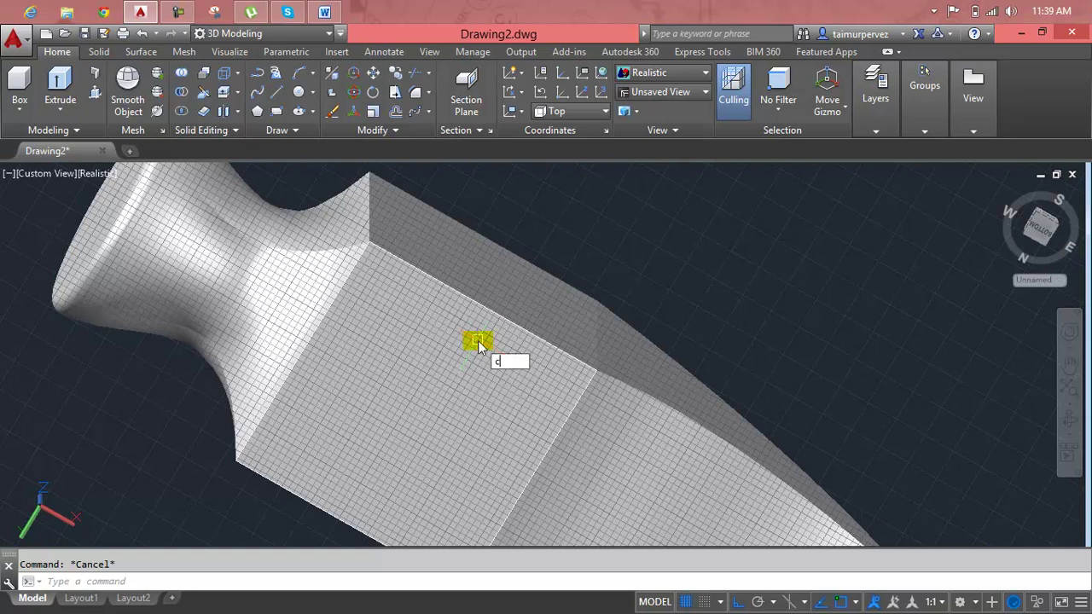
- Switch the hammer to 2D Wireframe display, pan it up, and start a circle on the head face
key("Return")
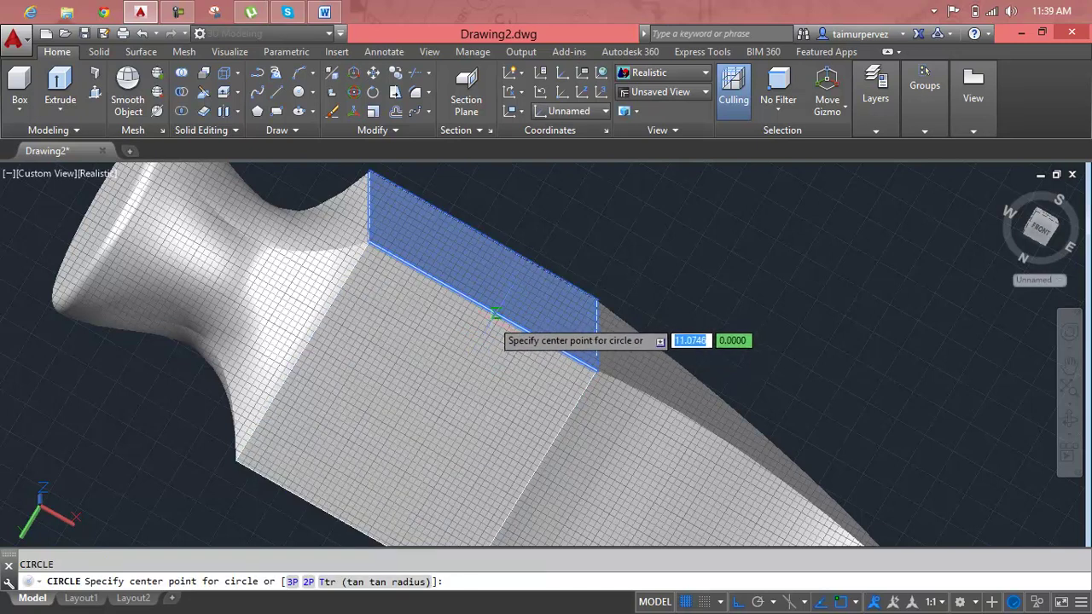
key("Escape")
key("Escape")
left_click(95, 174)
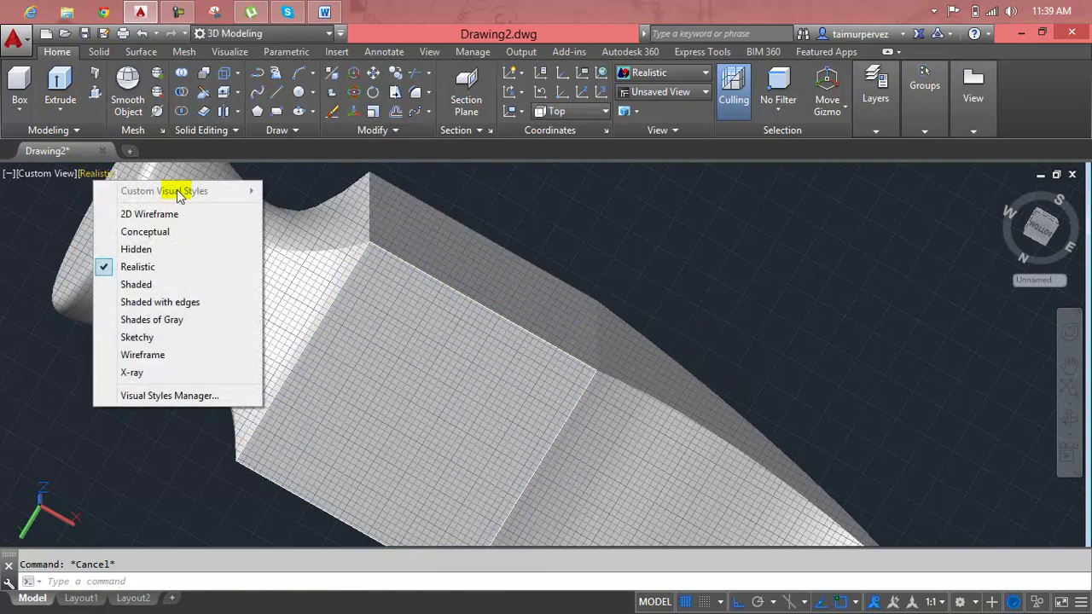
left_click(175, 211)
middle_click_drag(576, 395, 547, 317)
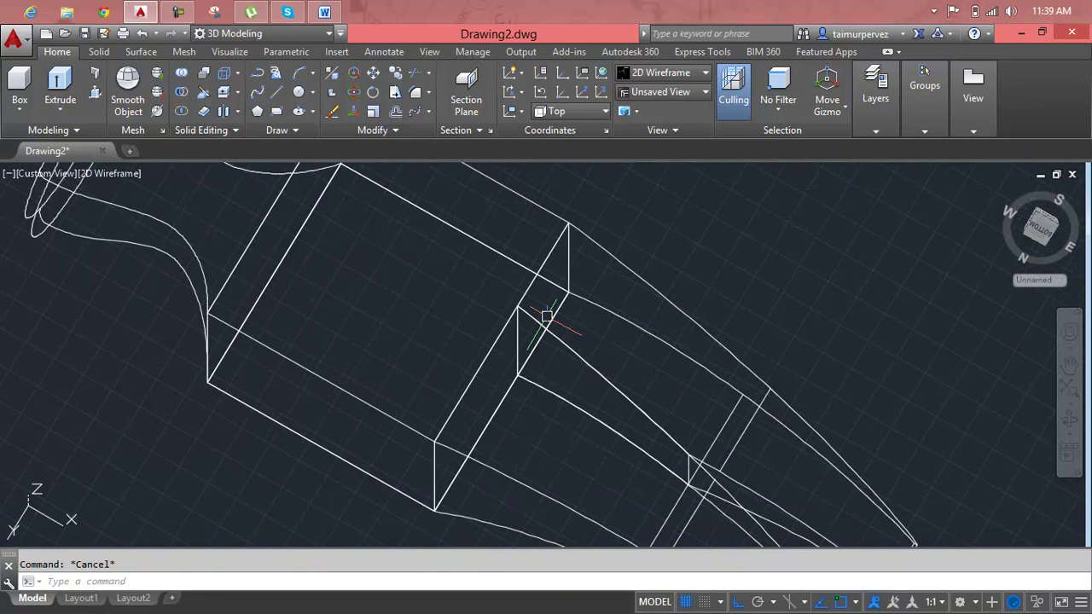
key("space")
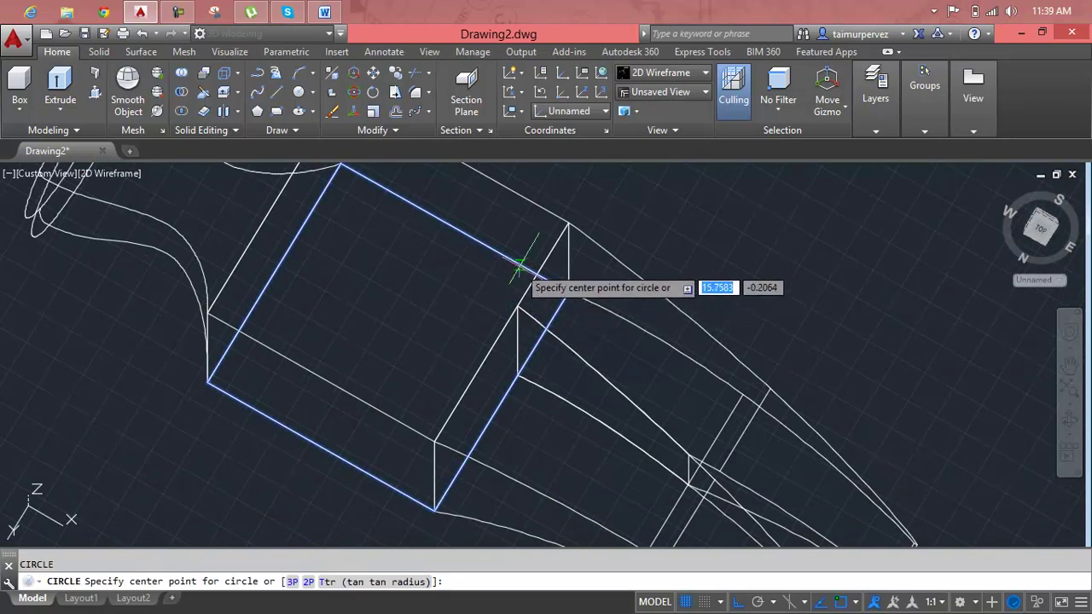
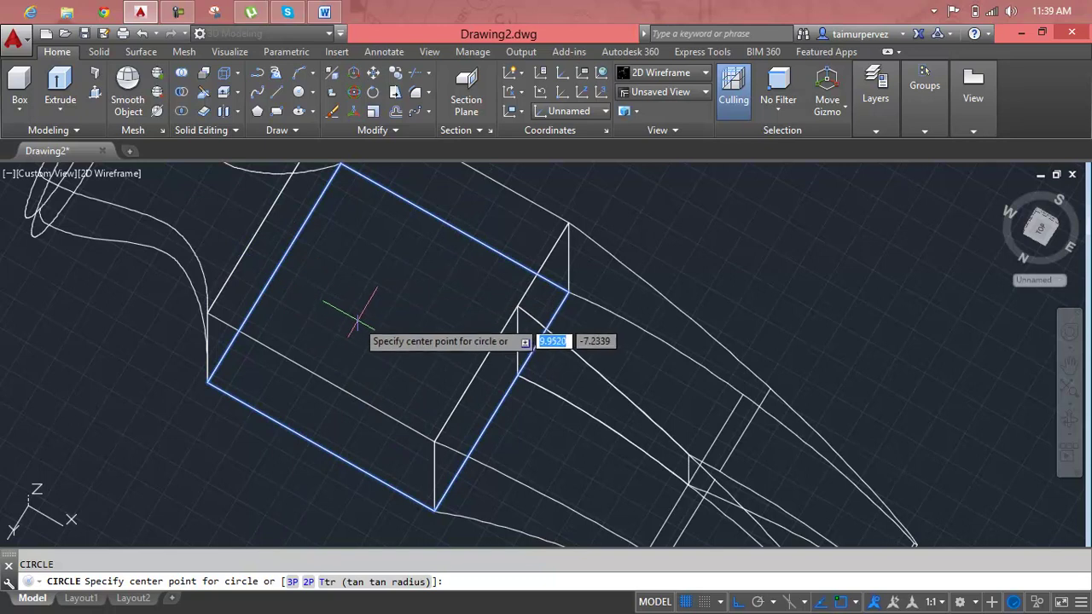
- Cancel the unfinished circle and draw a guide line across the block's top face
key("Escape")
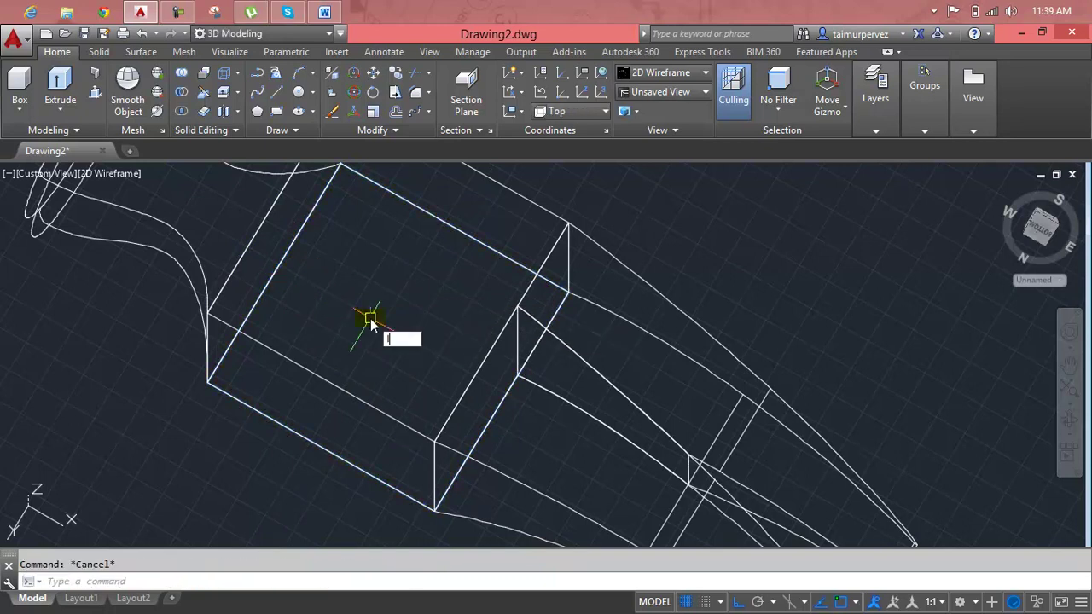
key("Return")
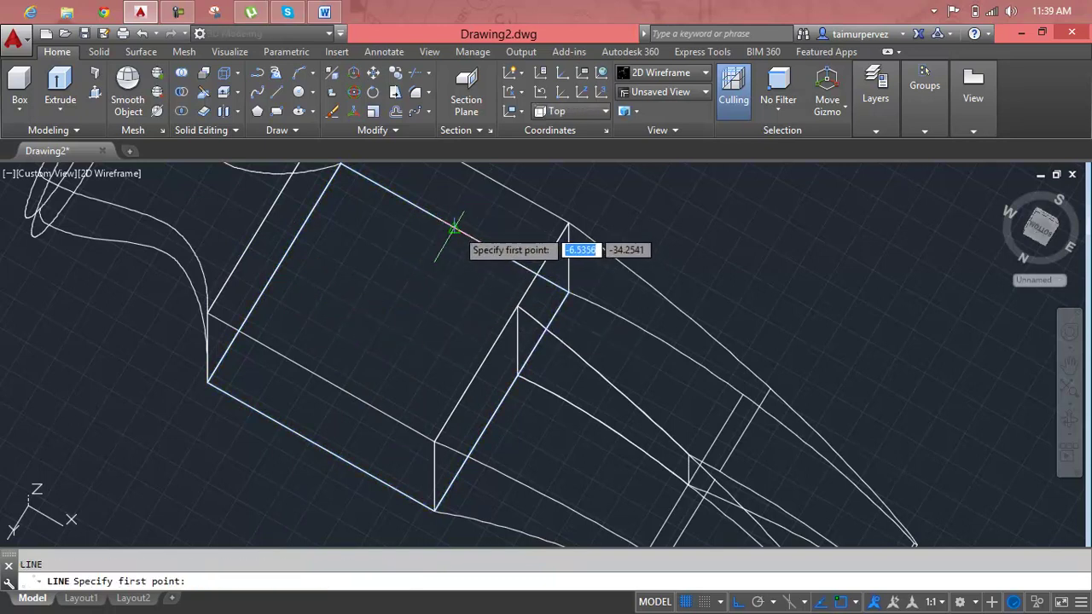
left_click(454, 228)
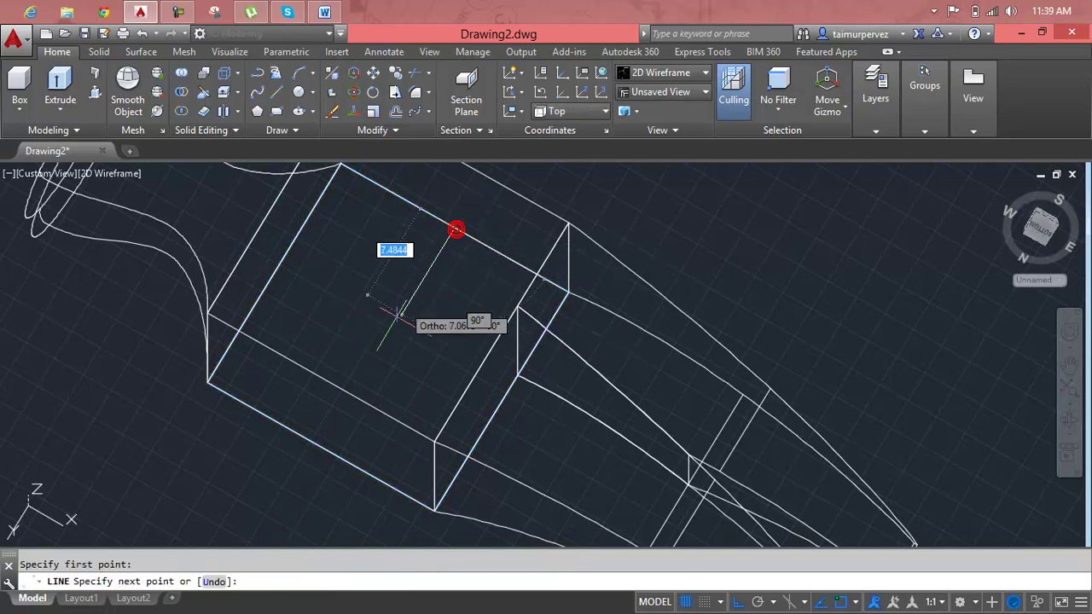
left_click(319, 445)
key("Return")
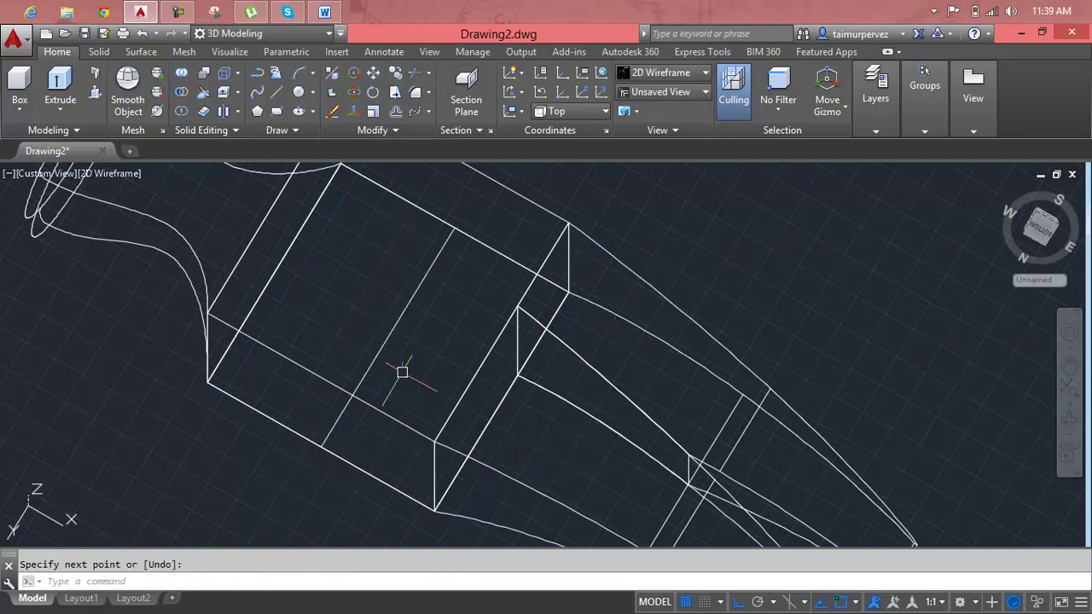
- Draw a circle centred on the guide line, sized to fit inside the block face
type("c")
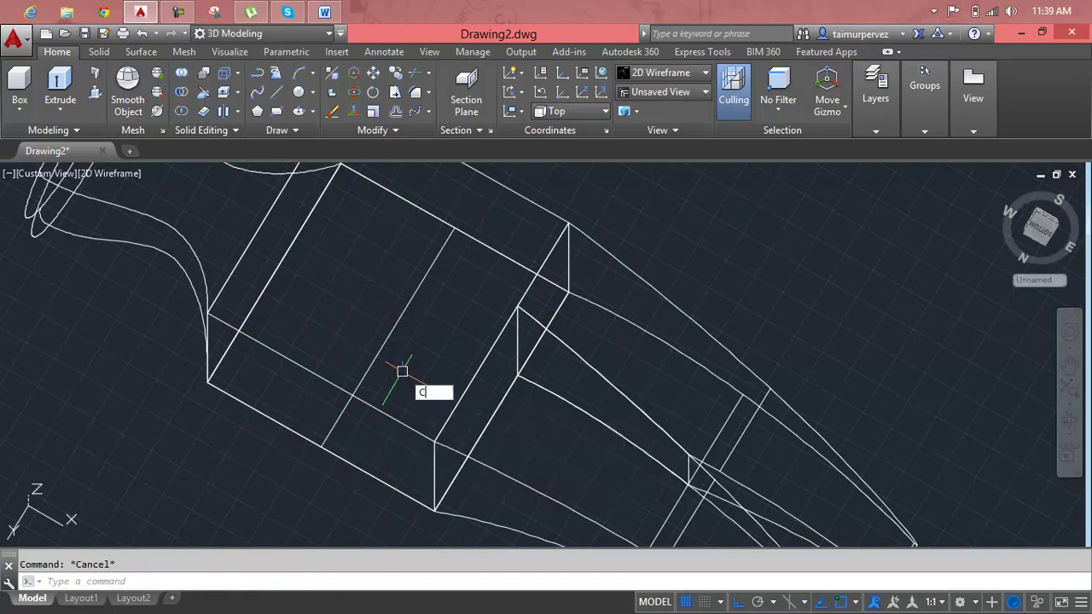
key("Return")
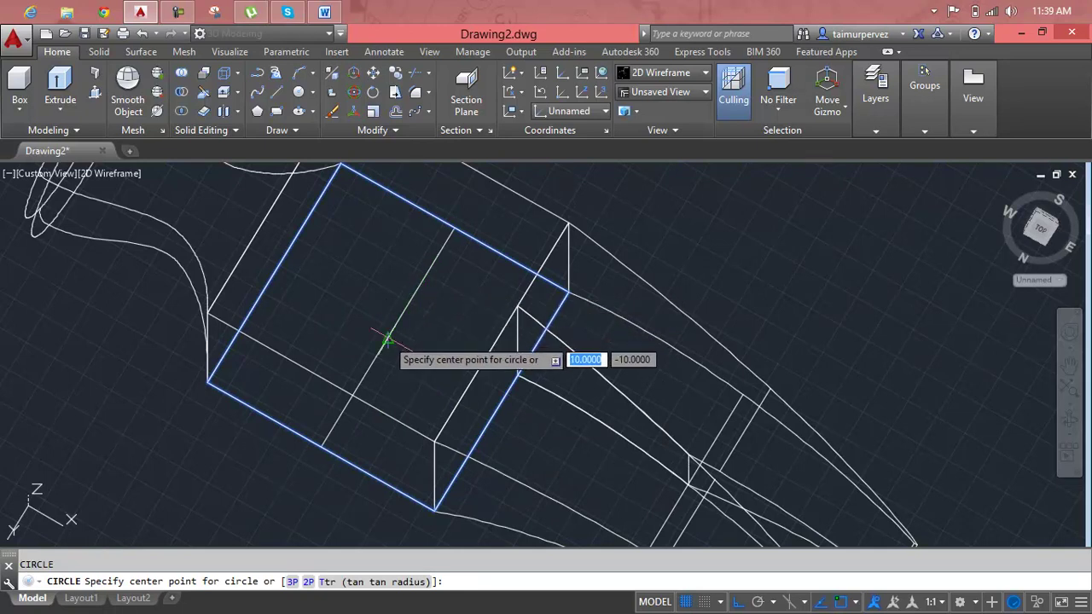
left_click(388, 340)
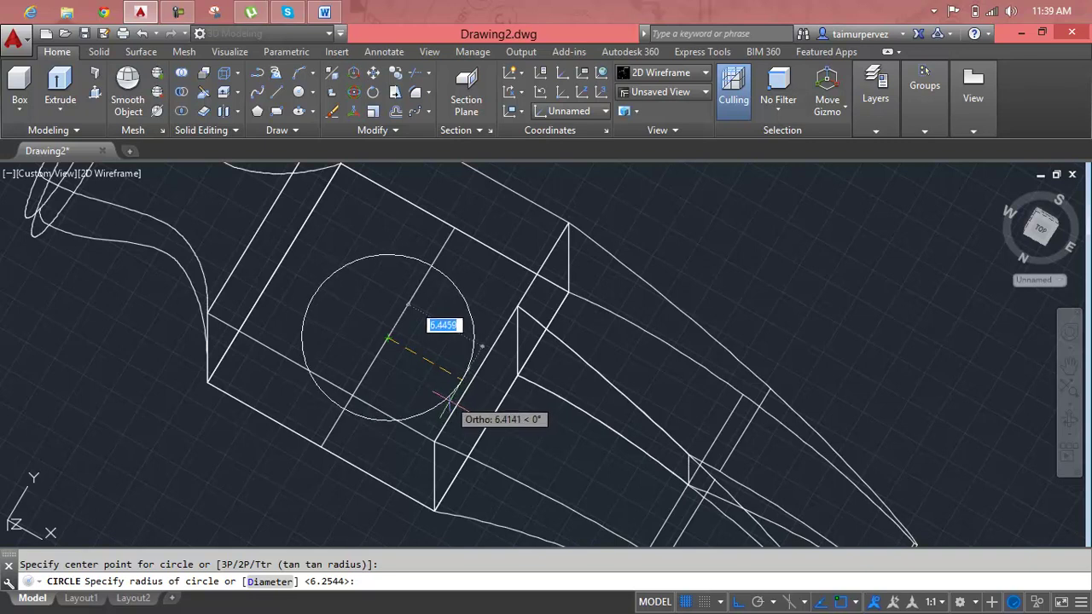
left_click(449, 401)
scroll(454, 367, "down", 2)
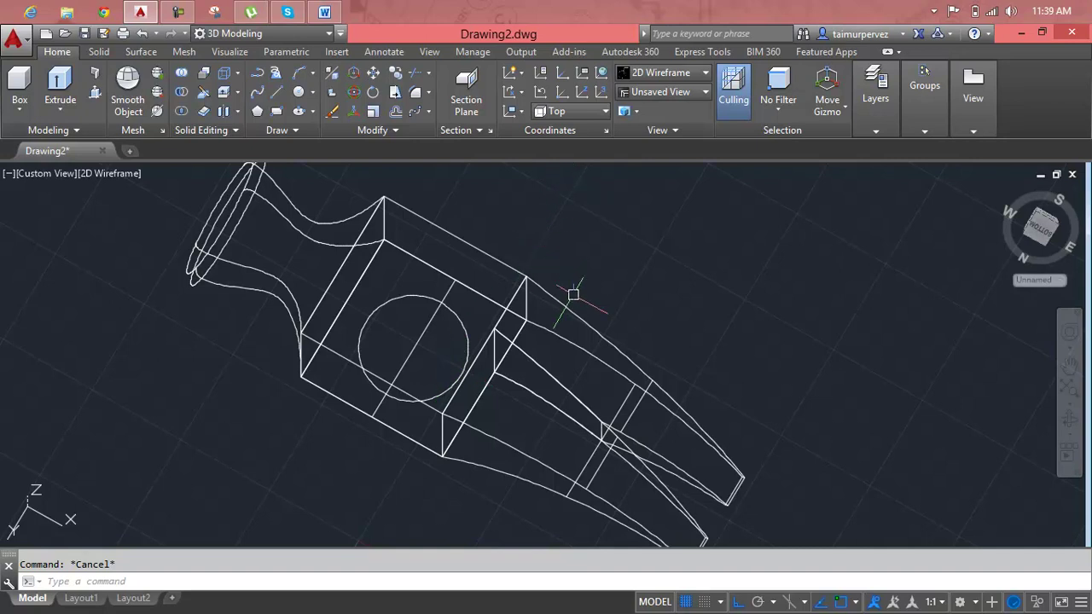
- Press-pull the circle up to the block's far face, forming a cylinder through it
middle_click_drag(561, 312, 499, 410, "shift")
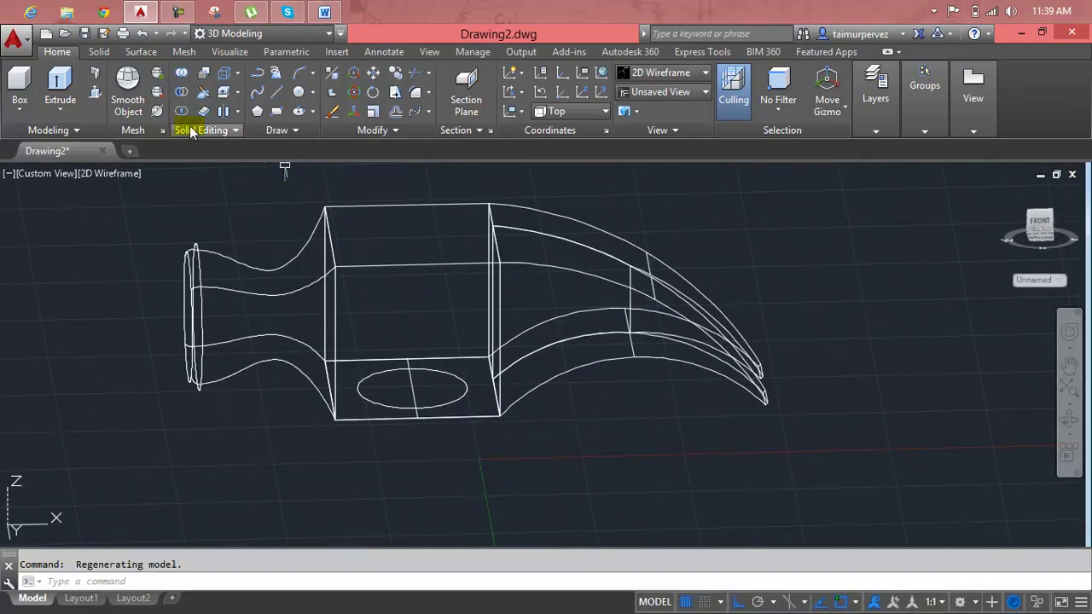
left_click(92, 94)
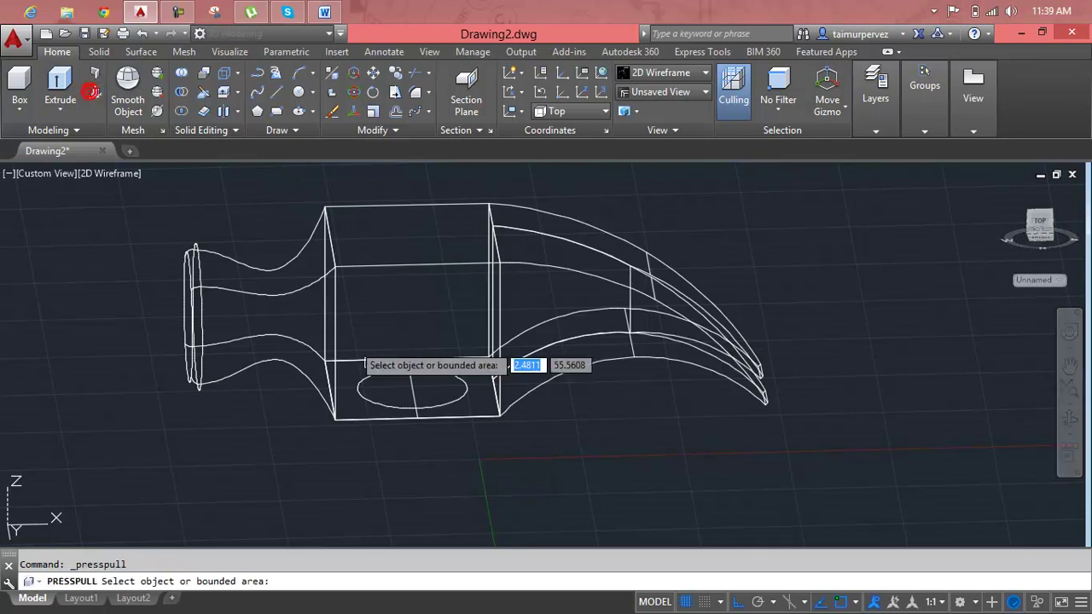
left_click(449, 381)
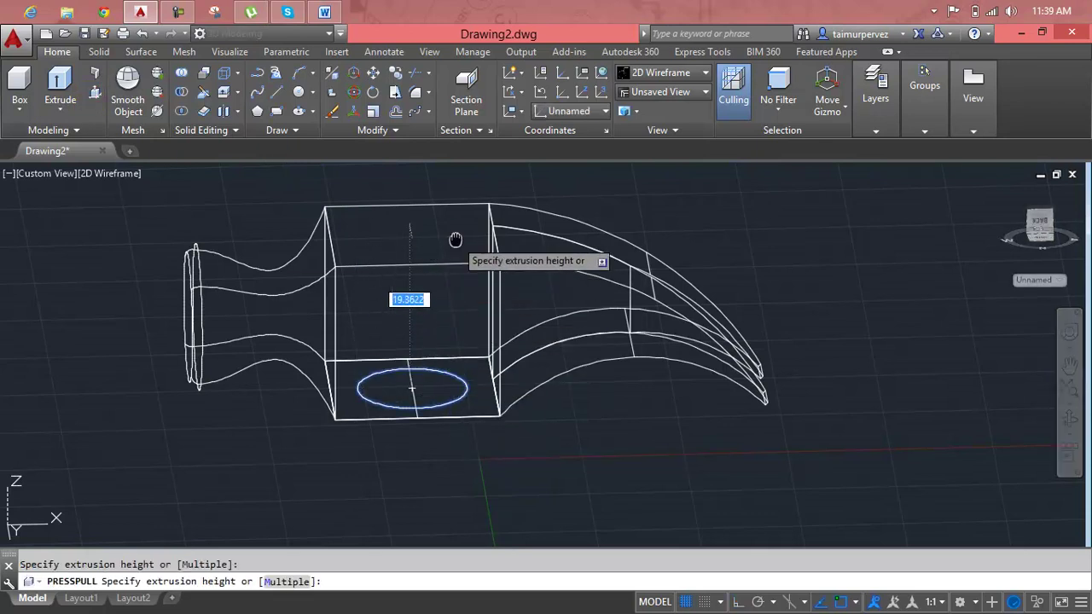
middle_click_drag(410, 232, 407, 256)
middle_click_drag(408, 413, 411, 388, "shift")
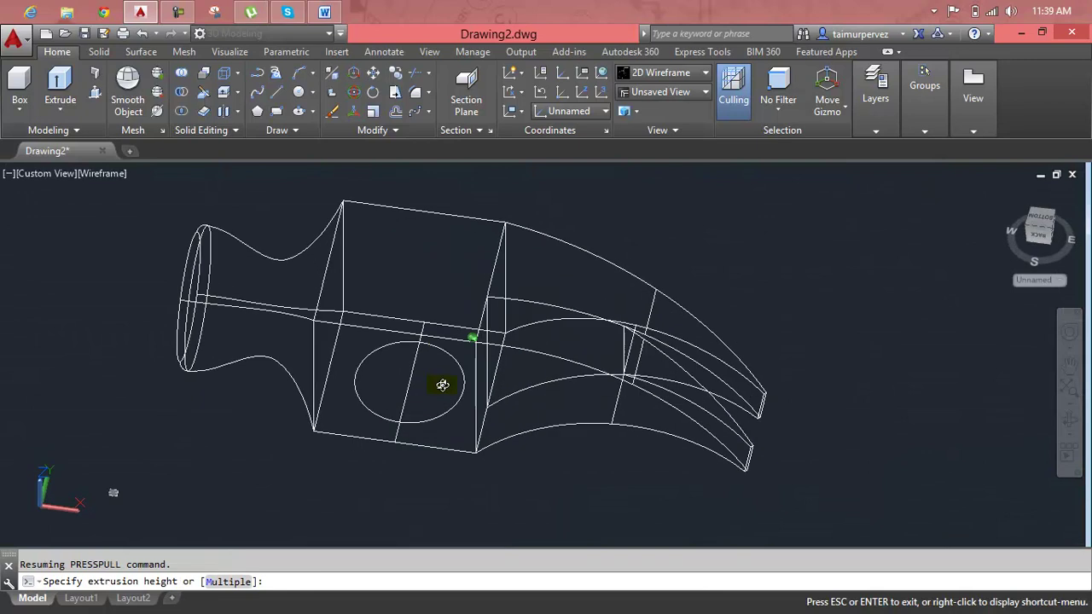
scroll(410, 375, "up", 2)
scroll(408, 341, "up", 2)
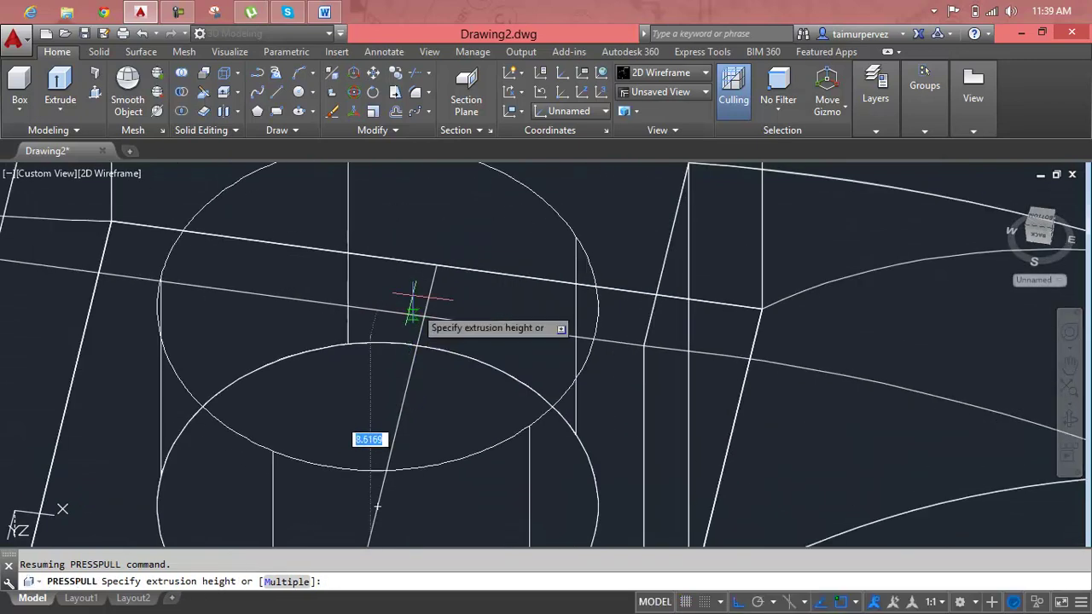
scroll(406, 309, "up", 1)
left_click(397, 324)
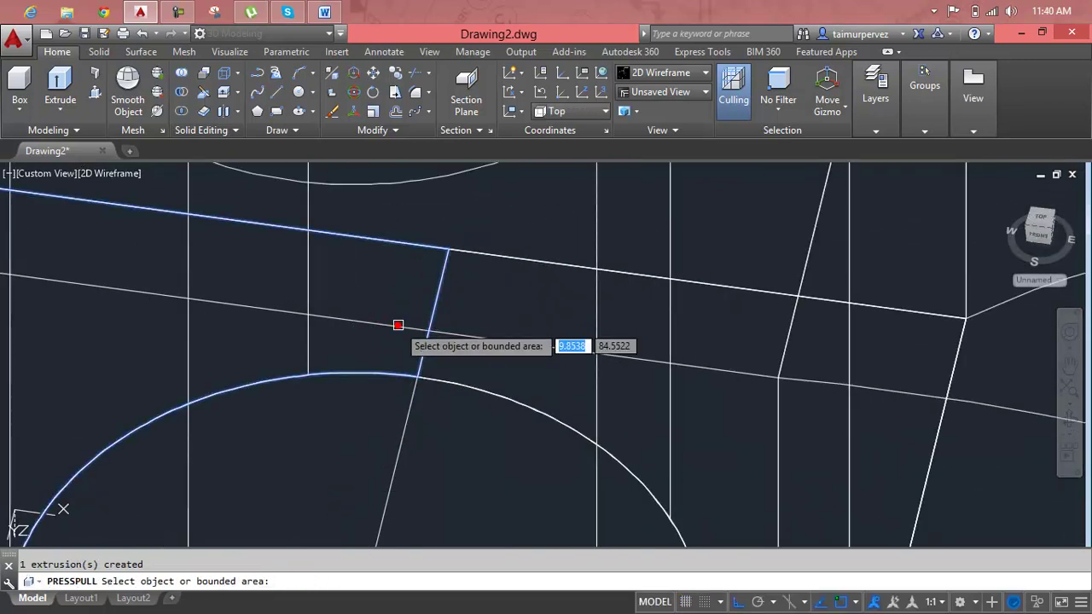
scroll(464, 323, "down", 3)
scroll(546, 273, "down", 2)
key("Escape")
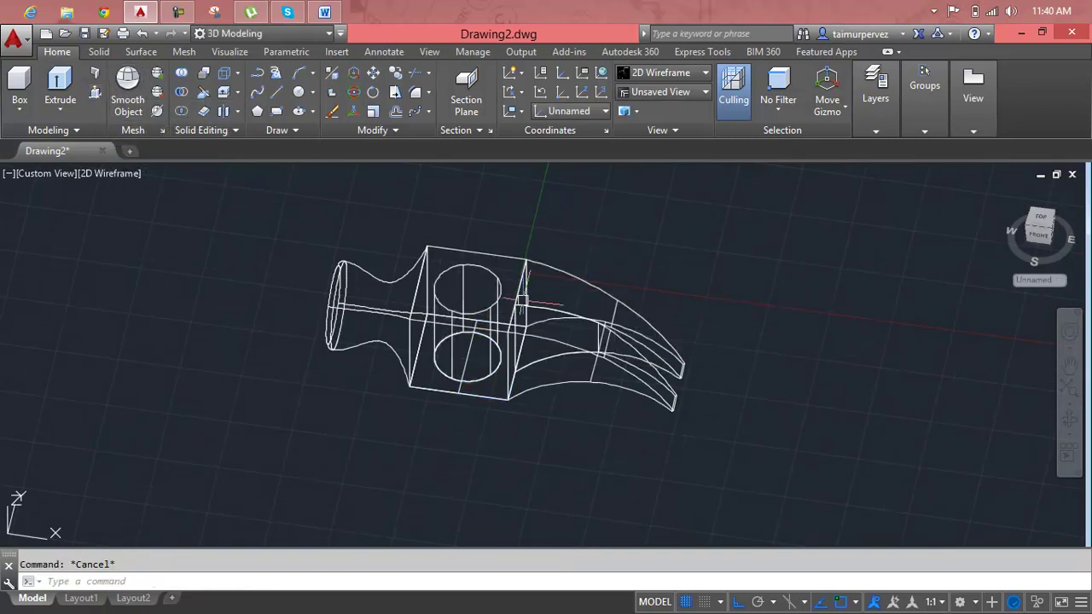
- Create Layer1 in Layer Properties and assign it dark green index colour 116
left_click(497, 280)
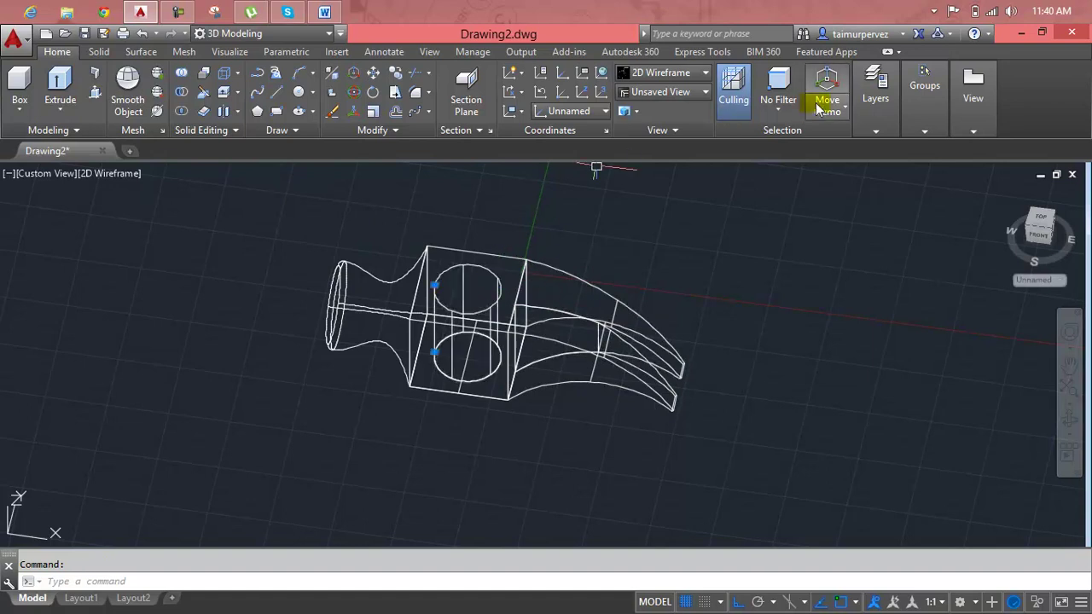
left_click(861, 103)
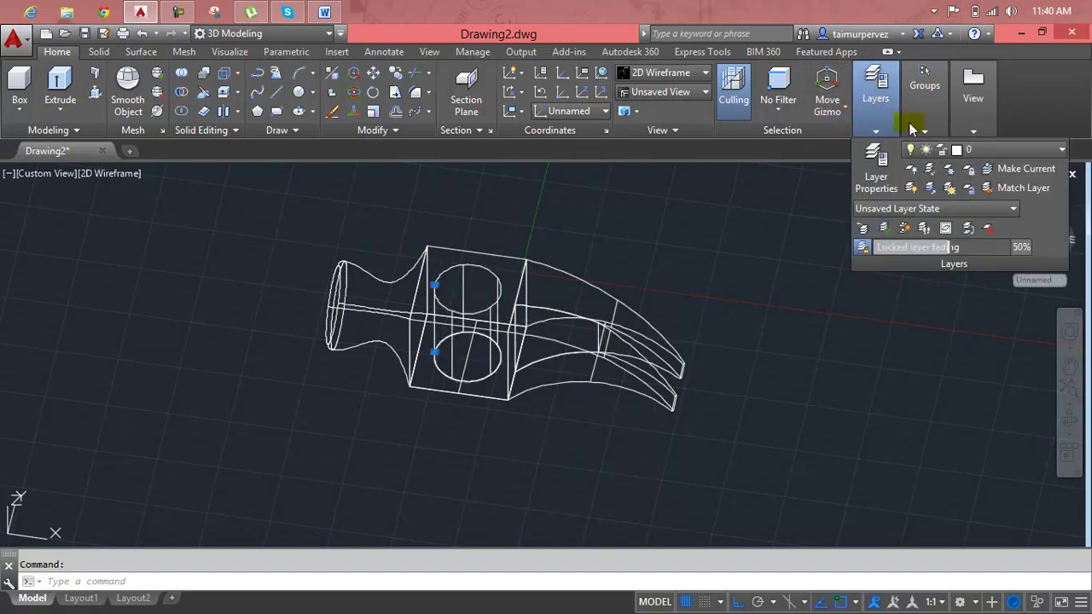
mouse_move(924, 101)
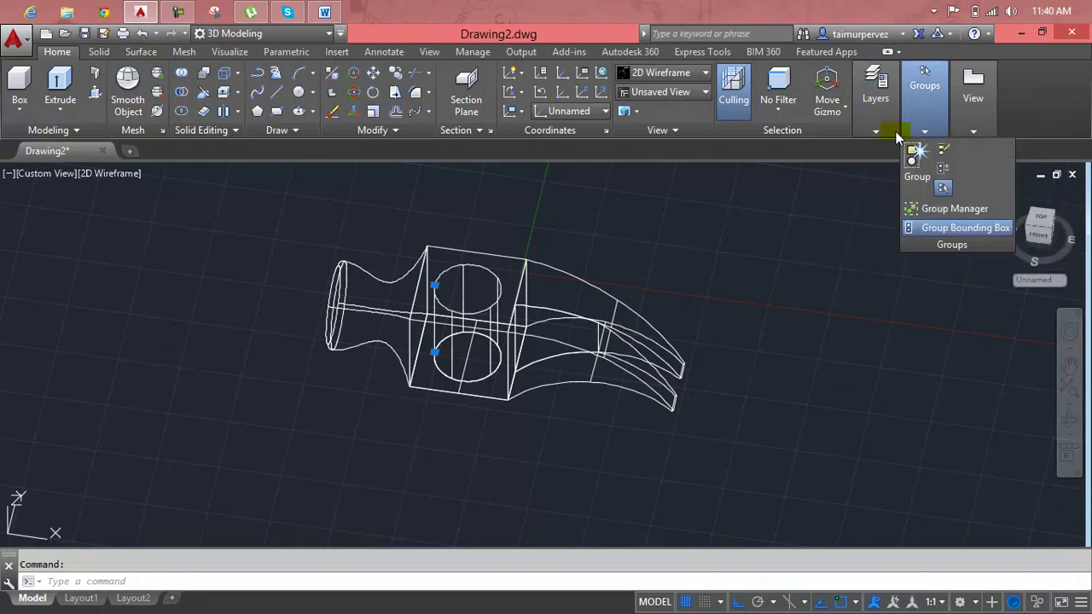
left_click(875, 158)
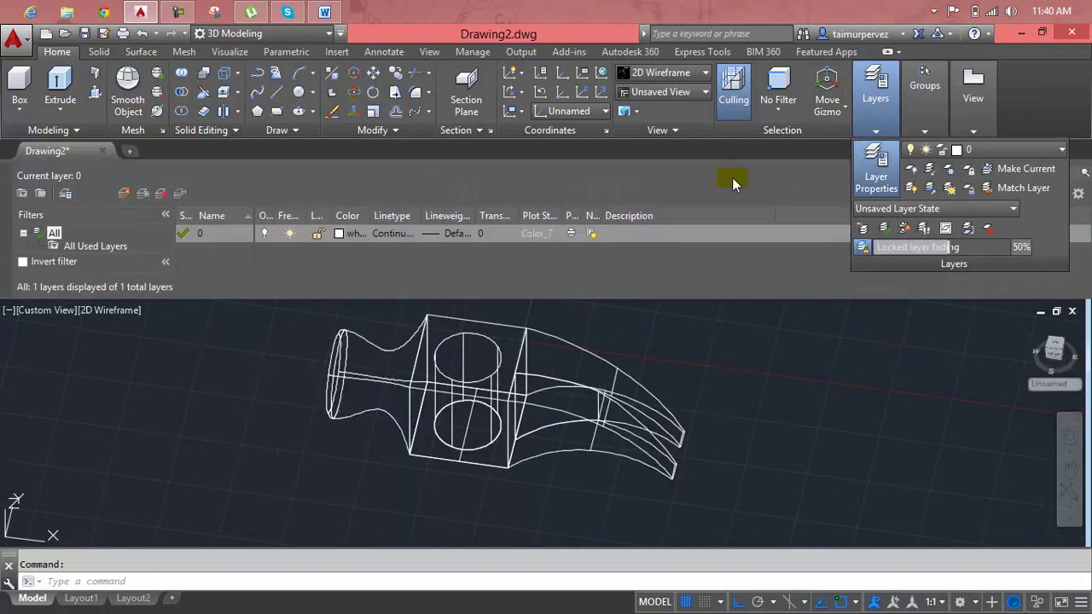
left_click(124, 195)
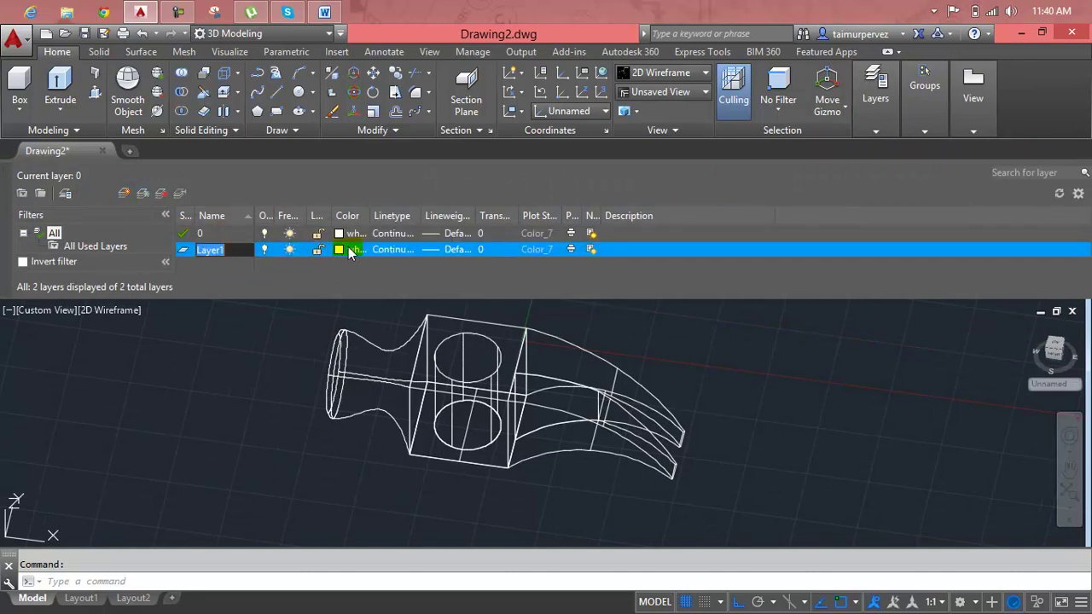
left_click(339, 249)
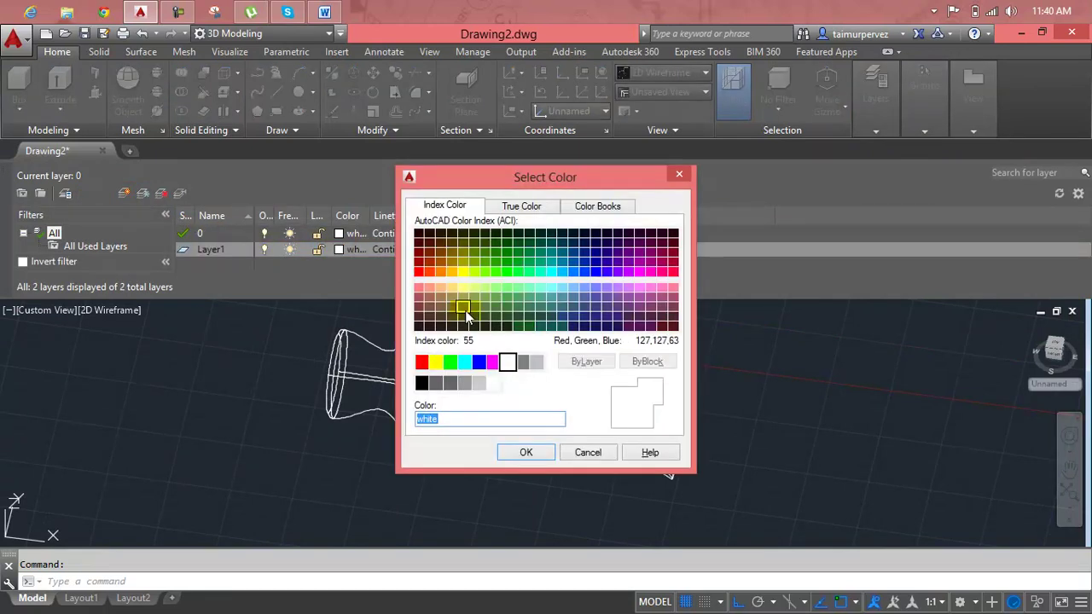
left_click(529, 327)
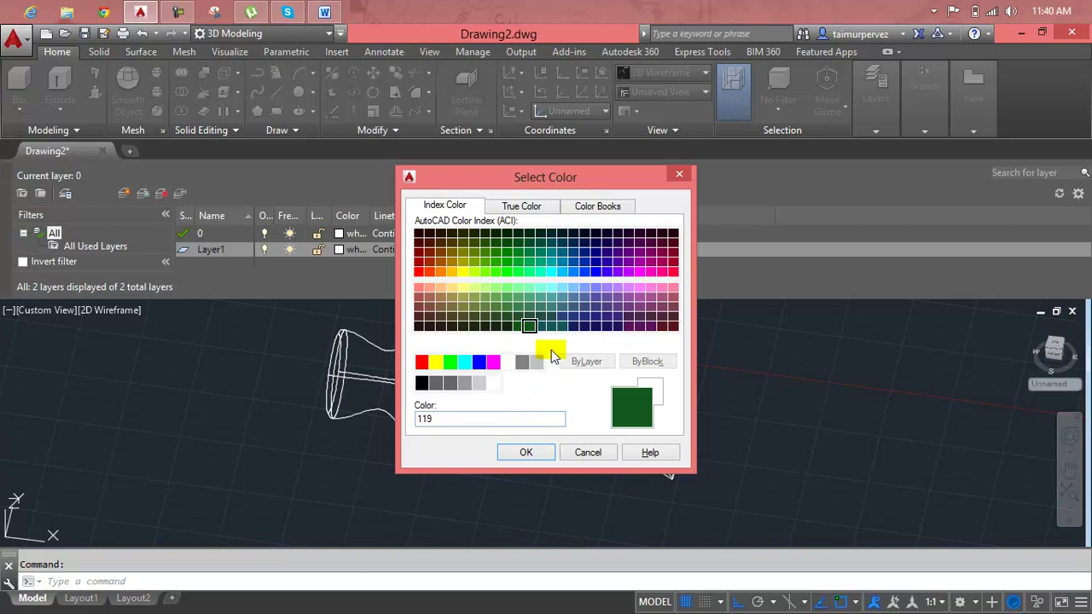
left_click(529, 243)
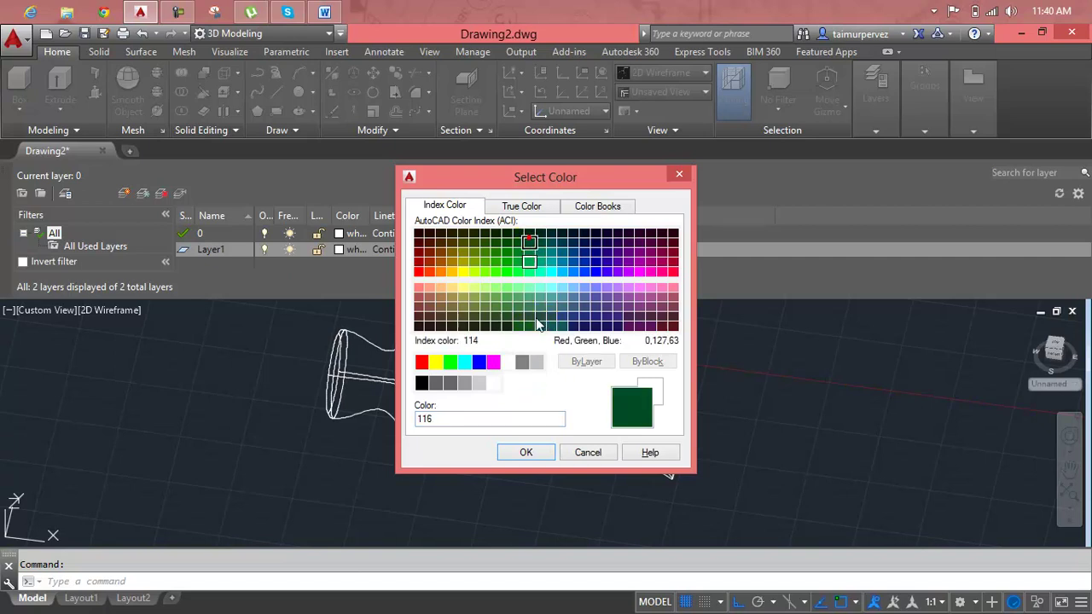
left_click(527, 453)
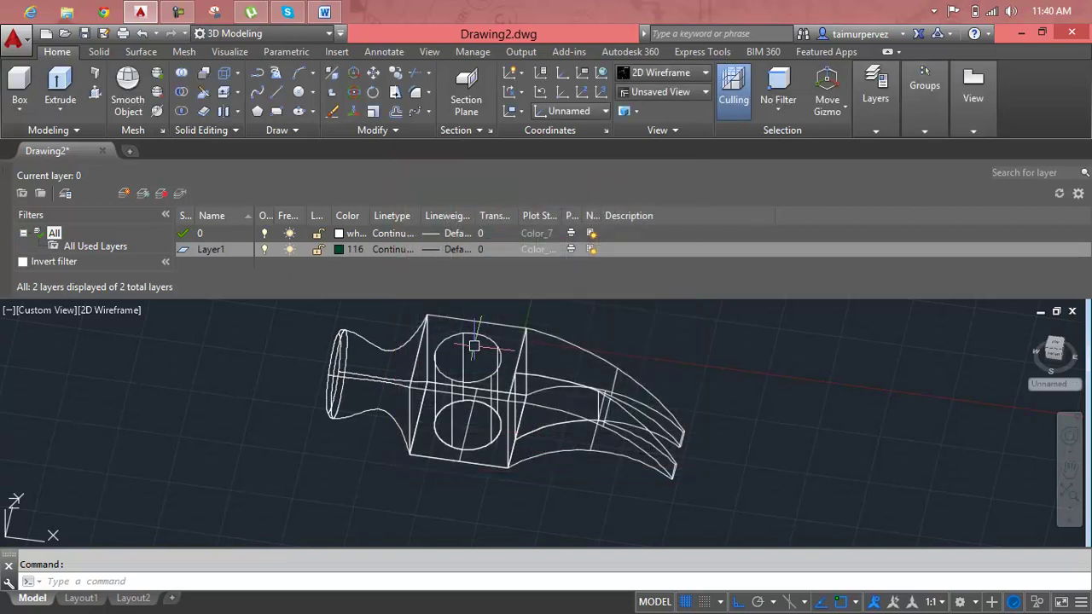
- Move the cylinder through the hammer block onto Layer1
left_click(492, 343)
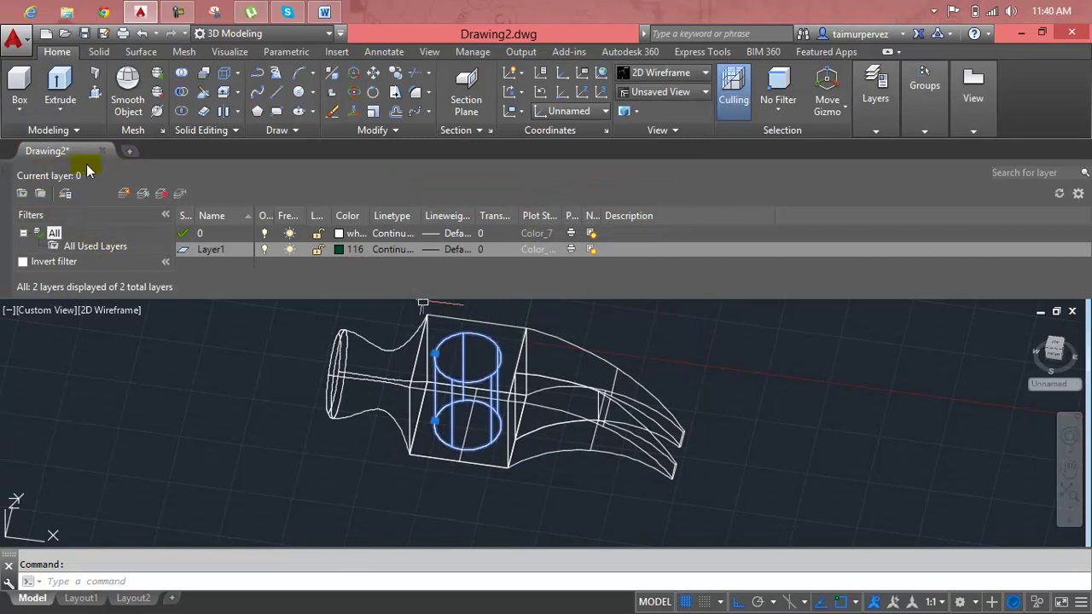
key("Escape")
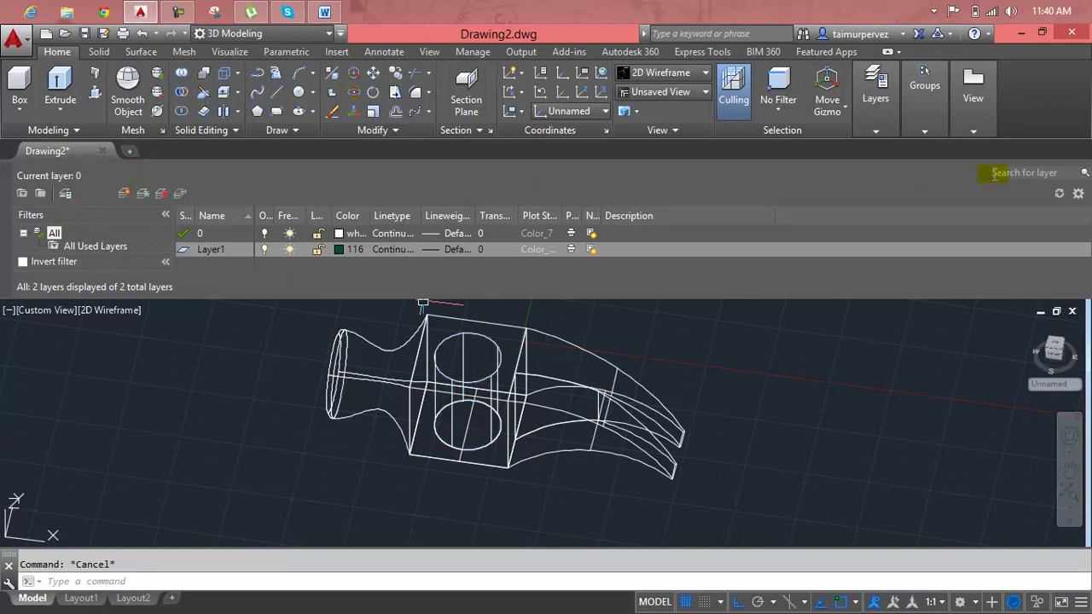
left_click(652, 195)
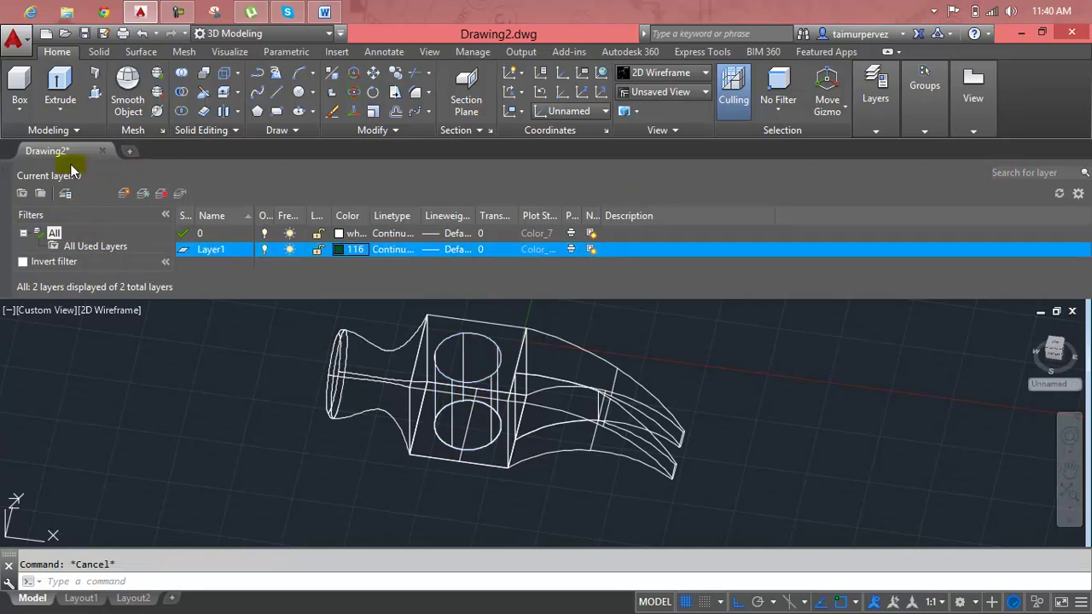
left_click(6, 173)
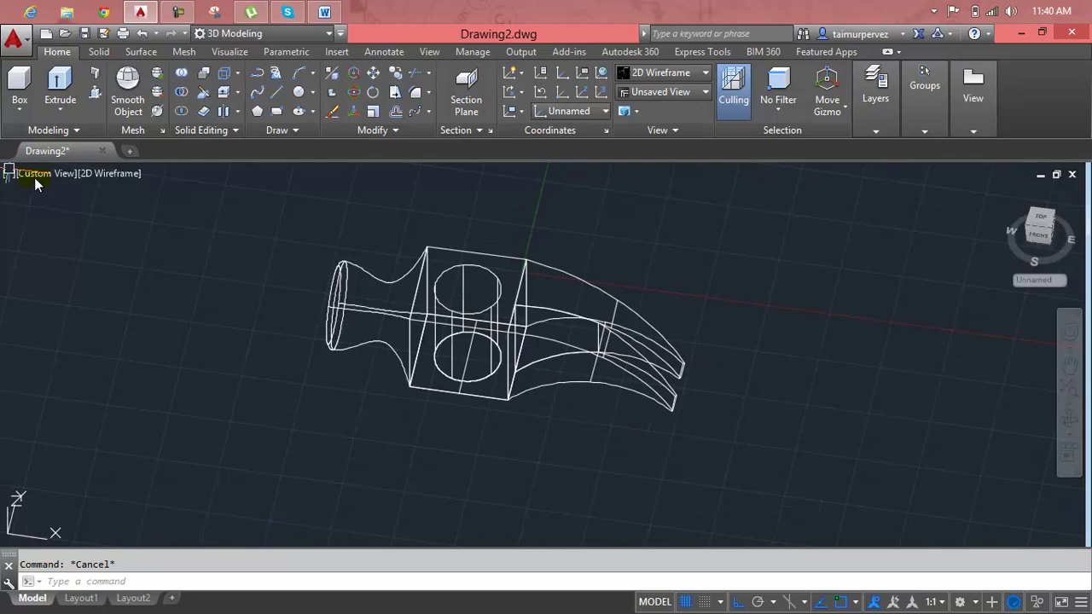
left_click(457, 309)
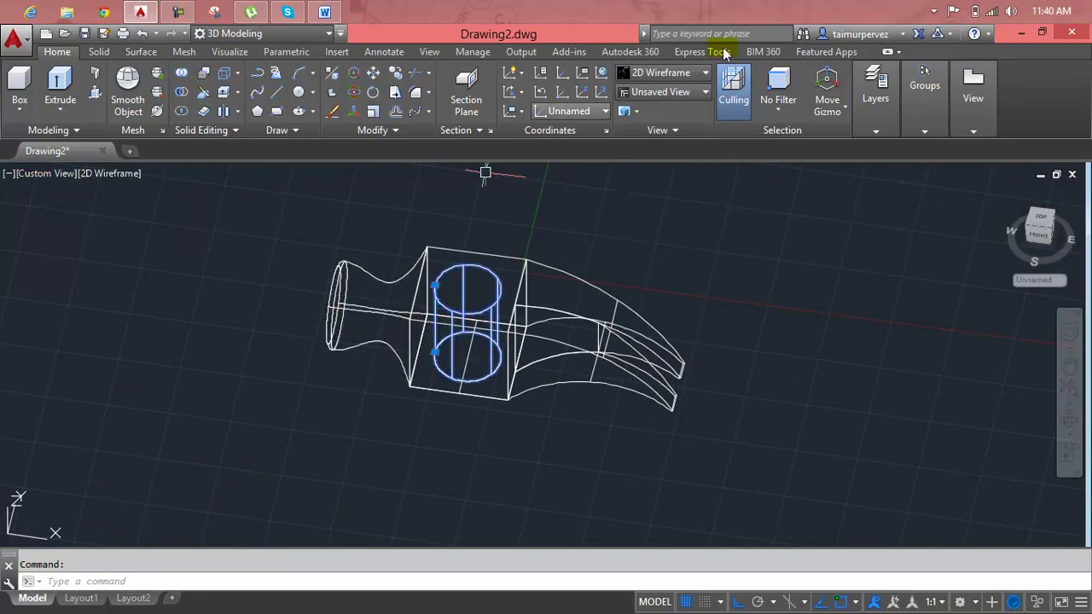
left_click(871, 124)
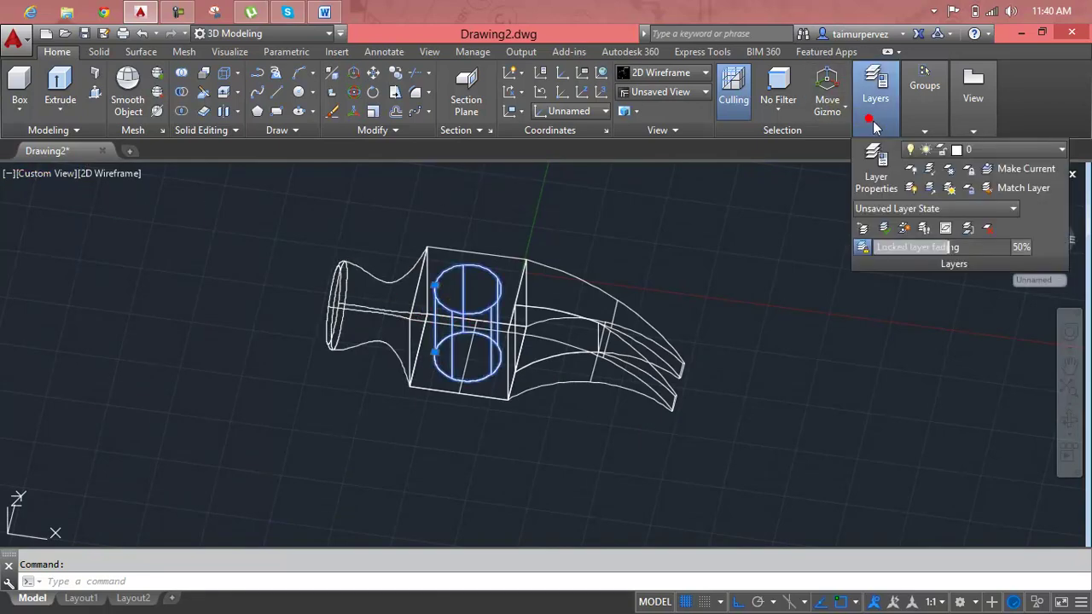
left_click(983, 149)
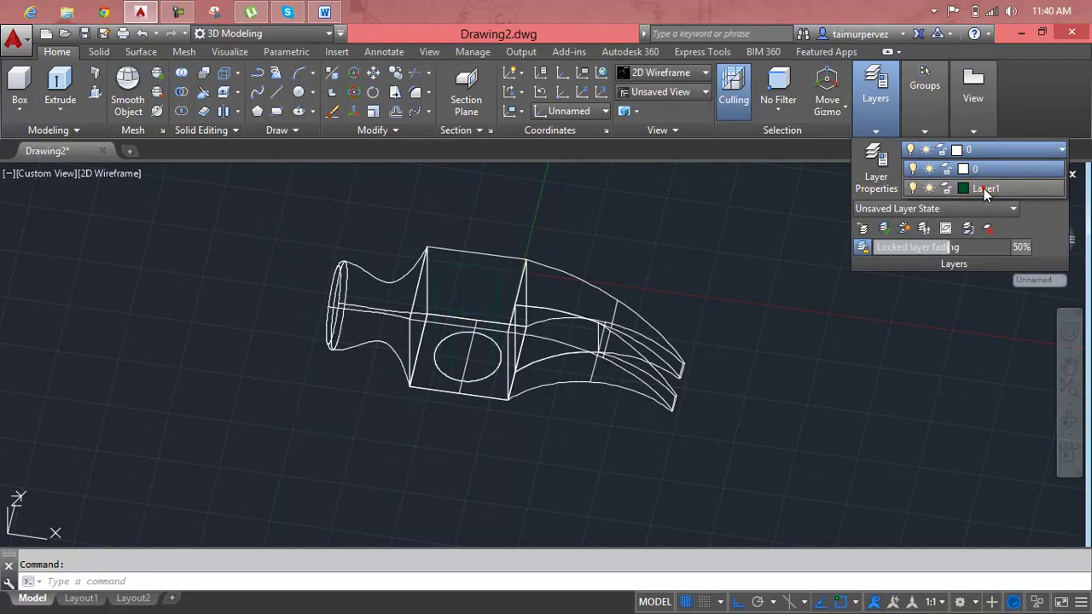
left_click(984, 188)
- Display the model in the Realistic visual style
key("Escape")
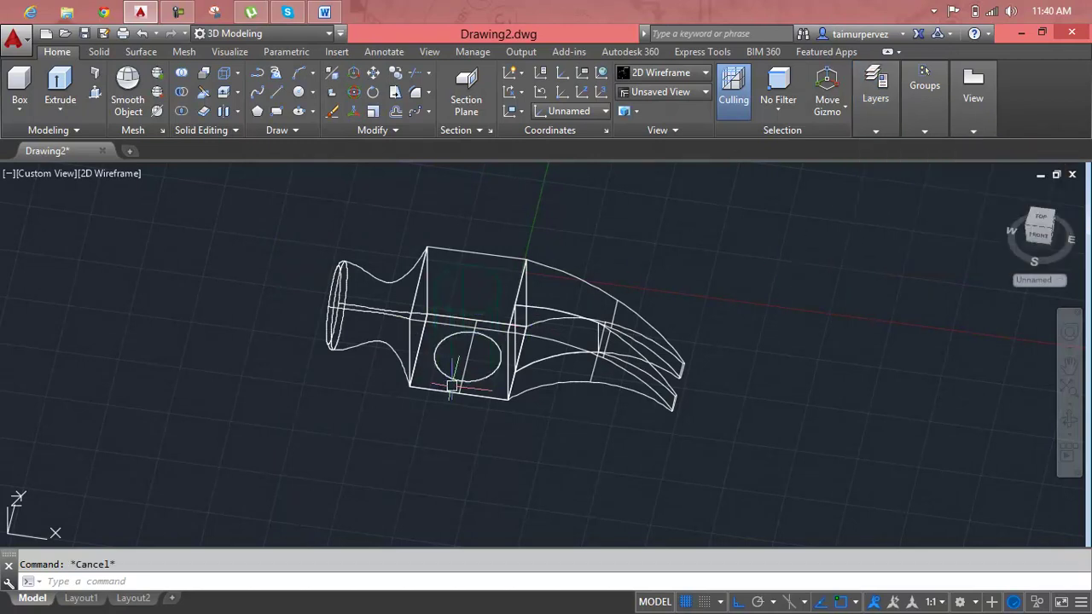
left_click(704, 72)
left_click(858, 122)
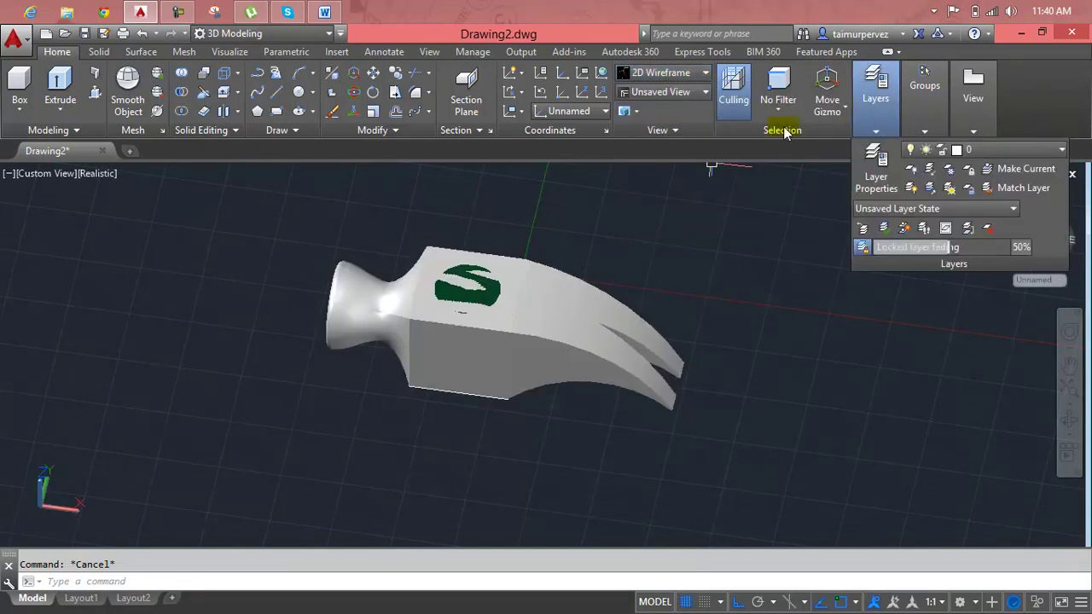
- Delete the cylinder from the hammer head's block
left_click(483, 273)
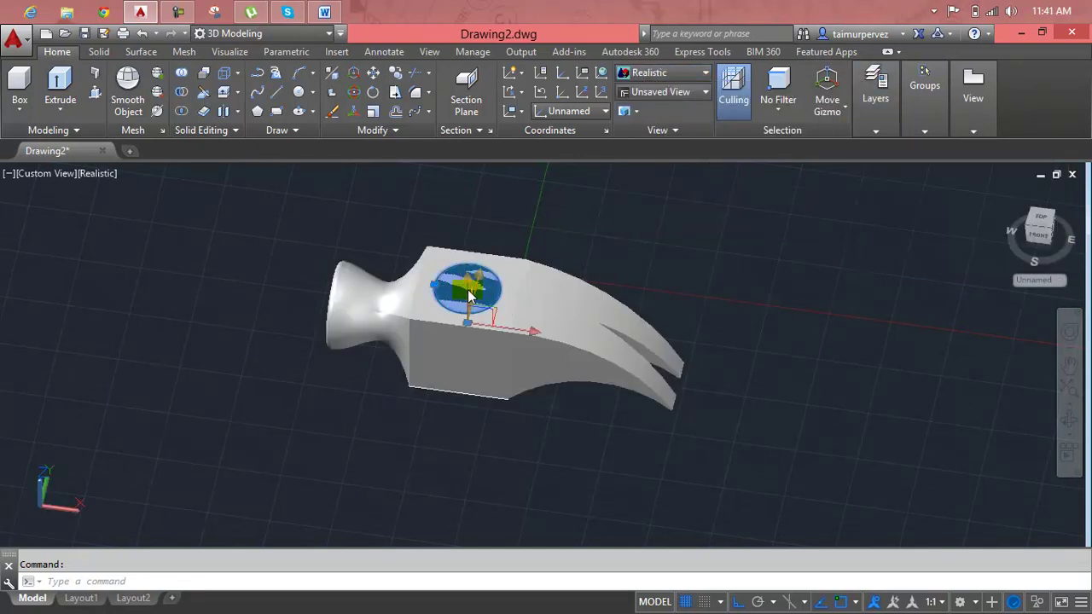
key("Escape")
left_click(471, 288)
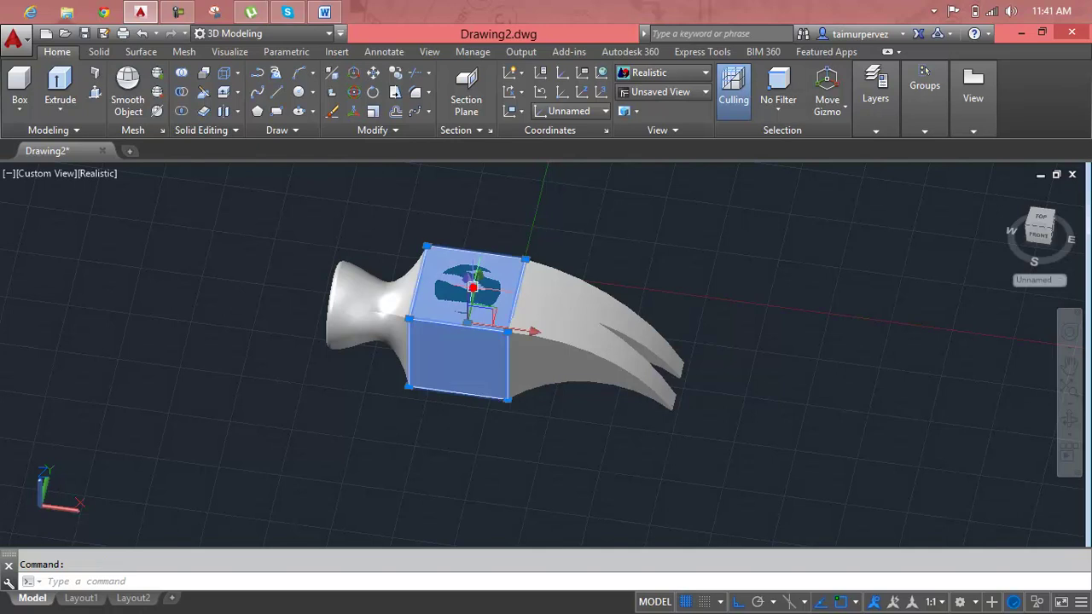
key("Escape")
left_click(494, 288)
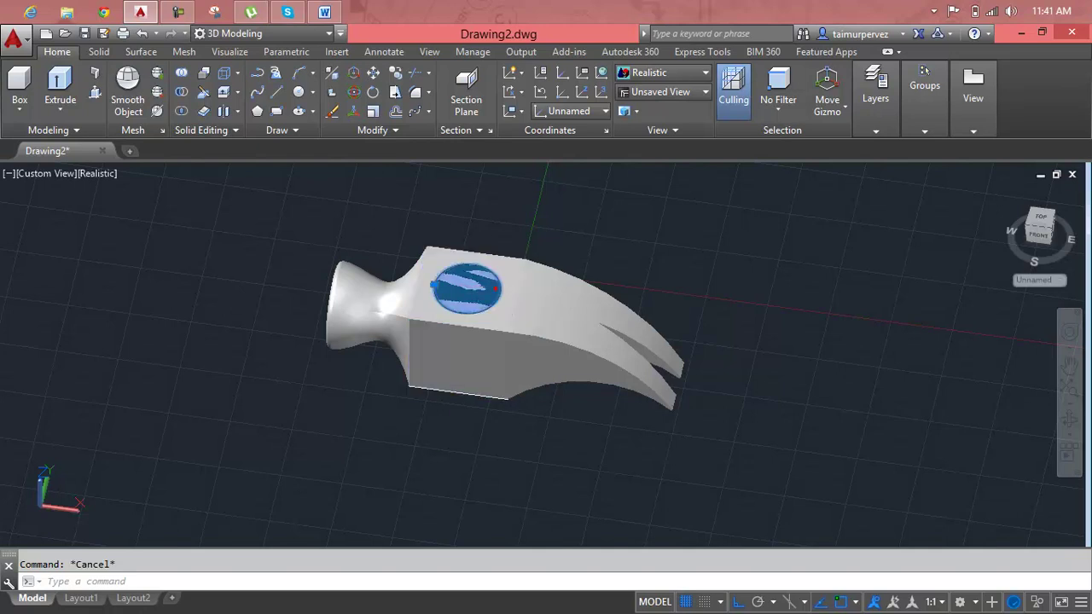
key("Delete")
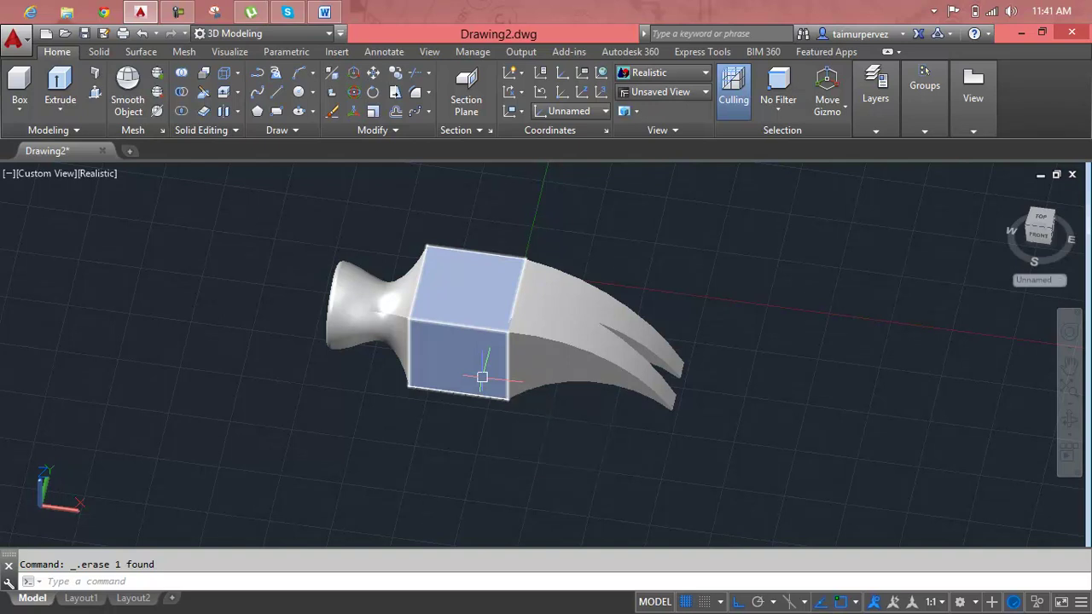
key("Escape")
- Orbit and zoom to the block's side face, testing face selection and press-pull
middle_click_drag(437, 420, 476, 245, "shift")
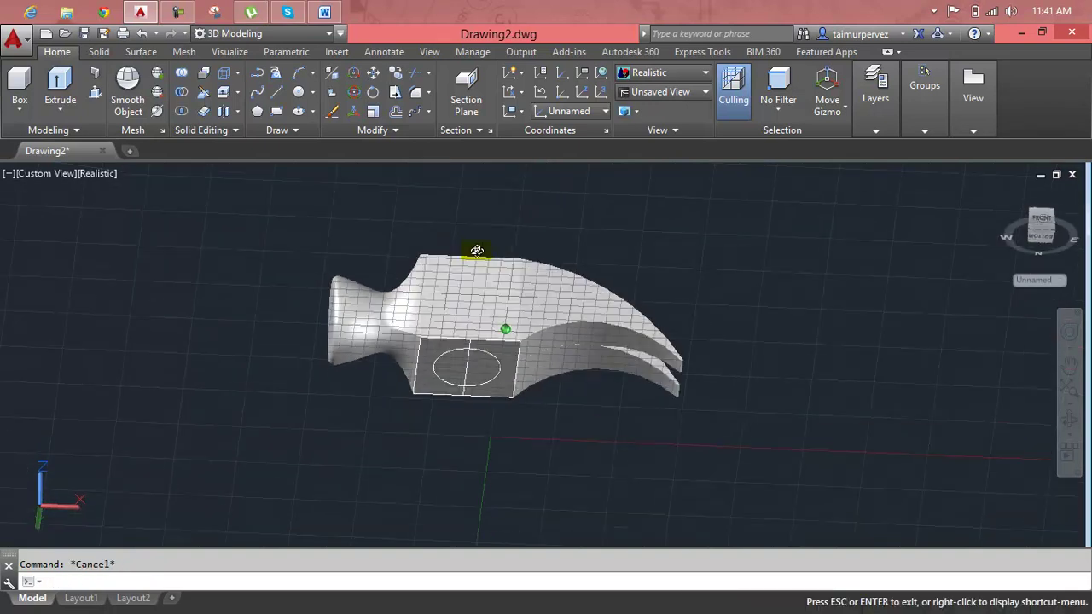
left_click(466, 356, "ctrl")
scroll(483, 357, "up", 3)
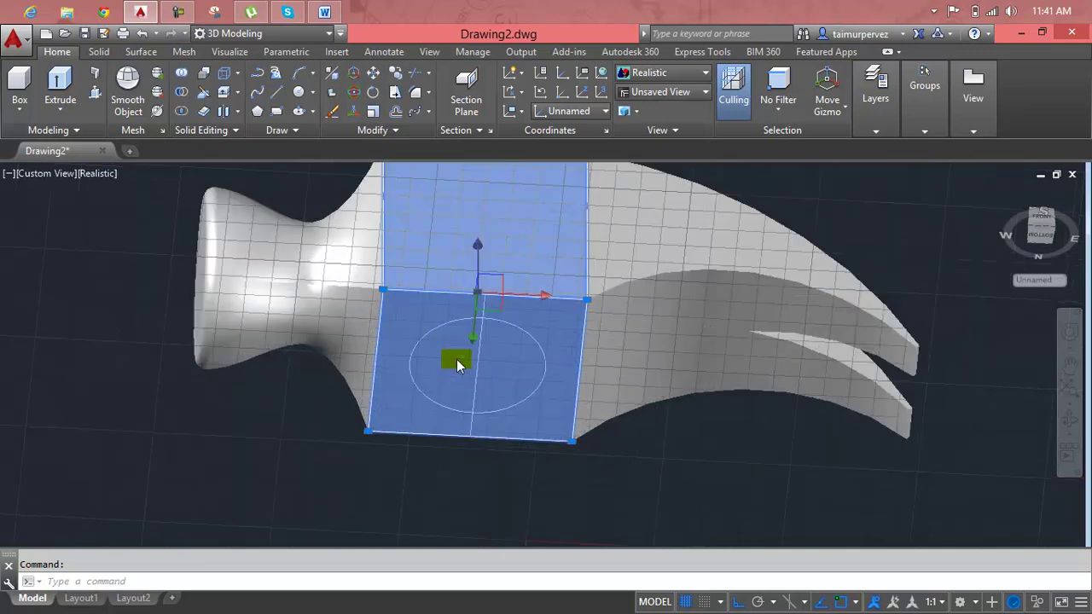
scroll(483, 357, "up", 2)
key("Escape")
left_click(486, 358, "ctrl")
key("Escape")
left_click(489, 354, "ctrl")
key("Escape")
left_click(512, 303, "ctrl")
key("Escape")
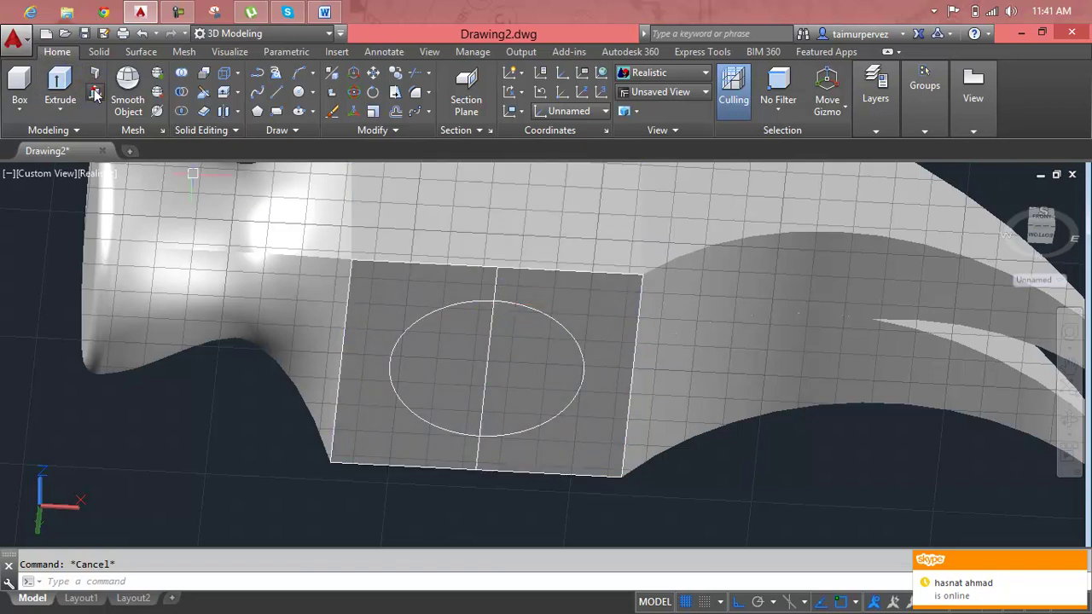
left_click(96, 92)
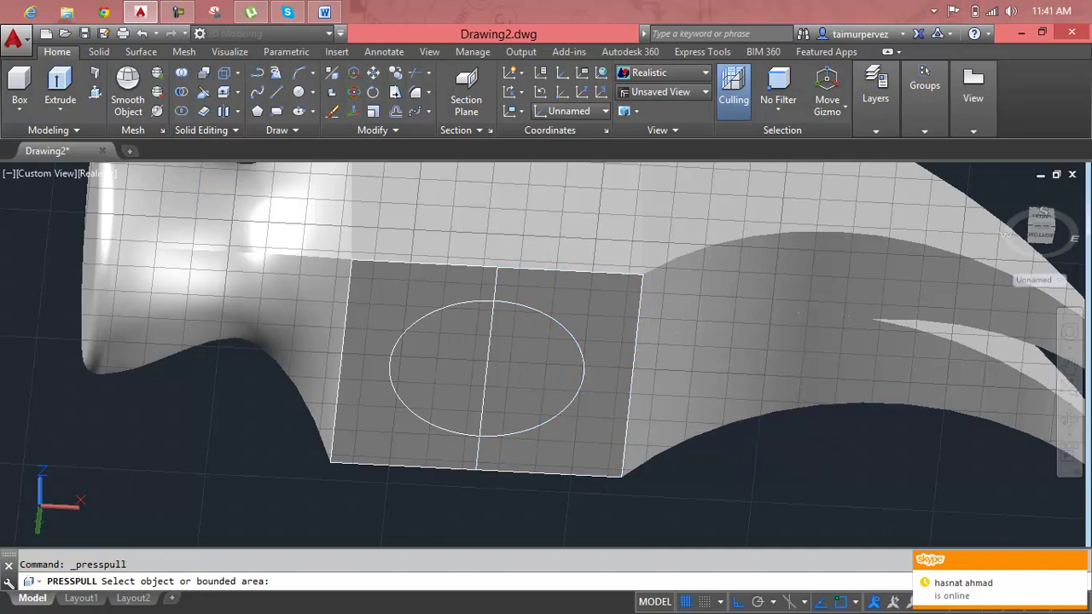
key("Escape")
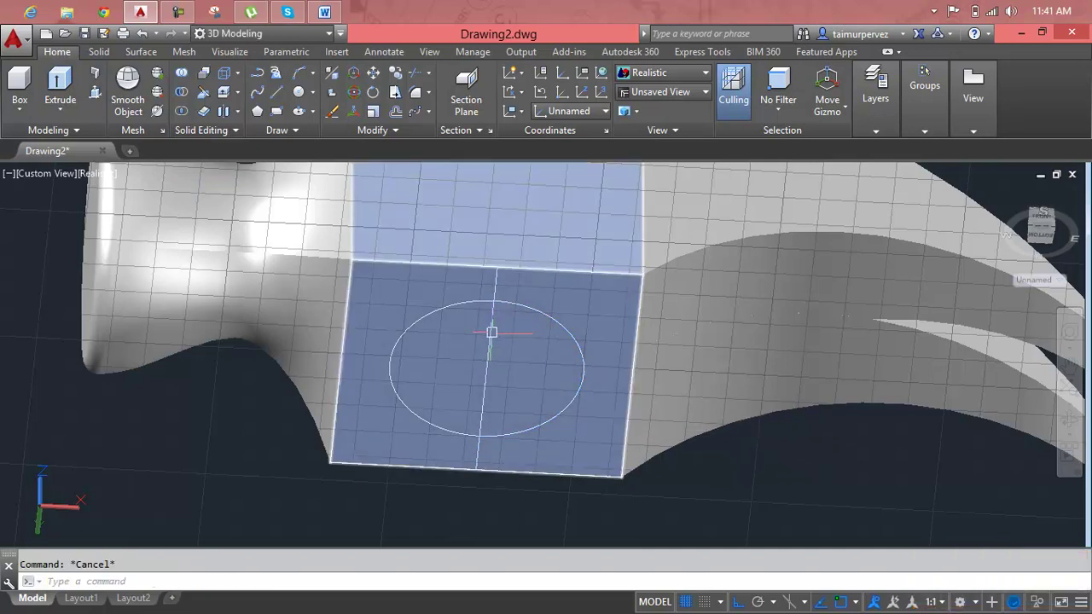
- Remove the vertical line through the circle in 2D Wireframe, then return to Realistic
left_click(630, 72)
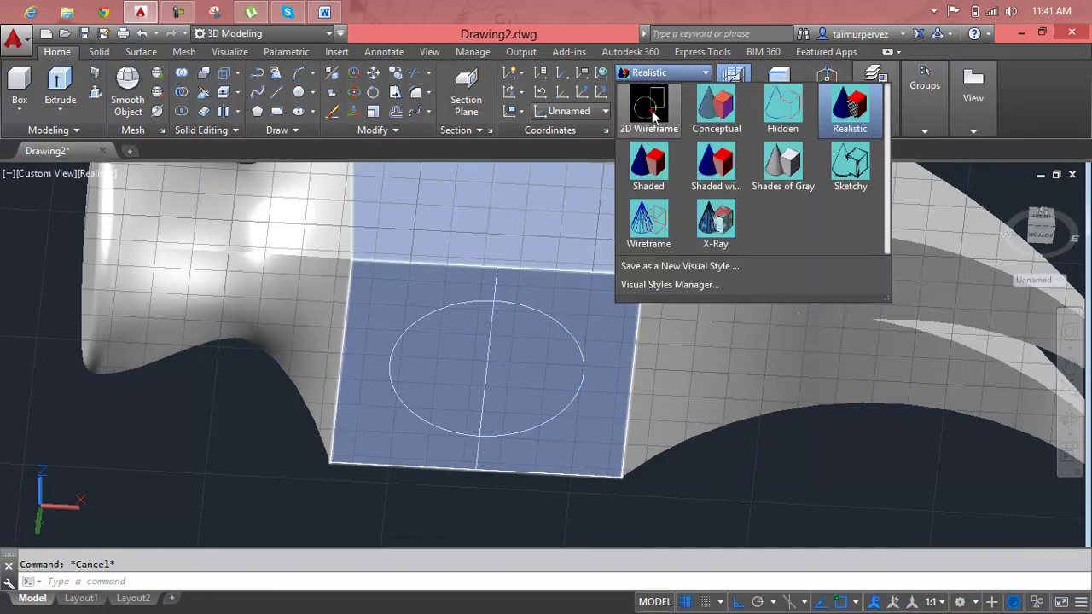
left_click(647, 104)
left_click(485, 353)
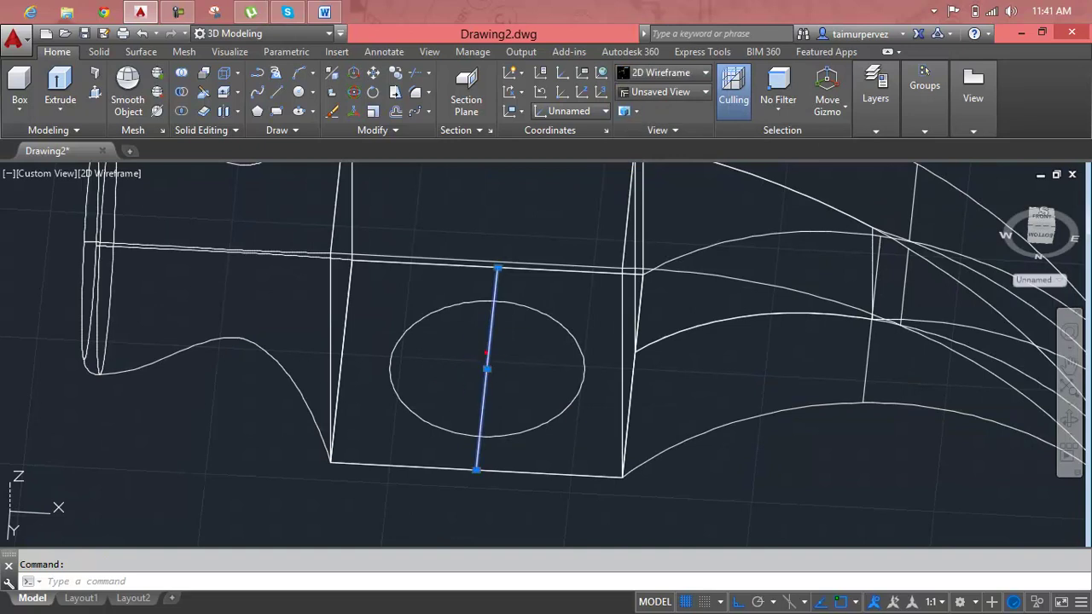
left_click(644, 76)
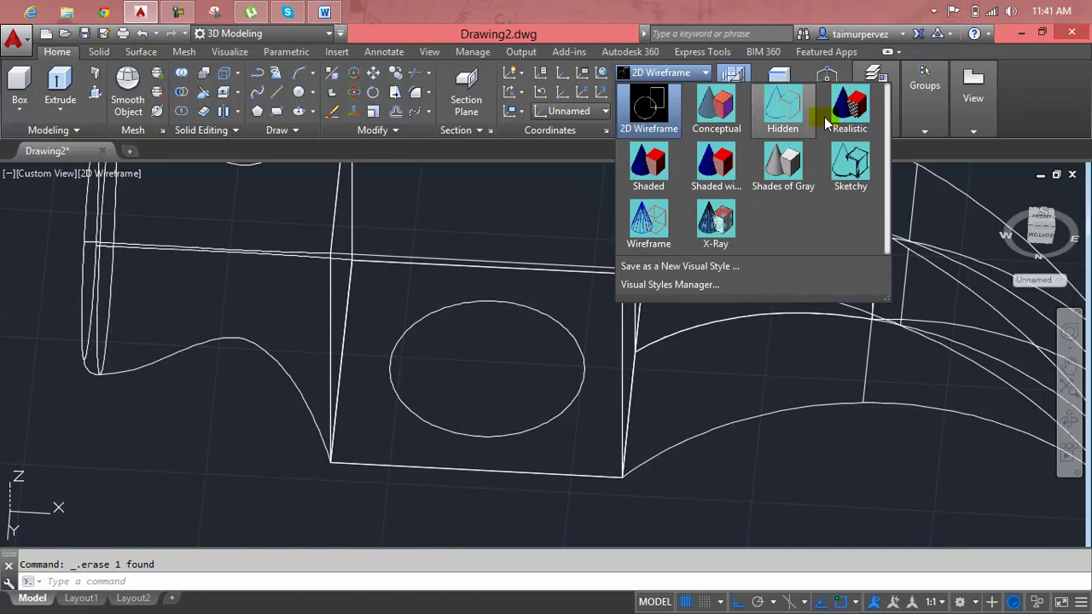
left_click(832, 124)
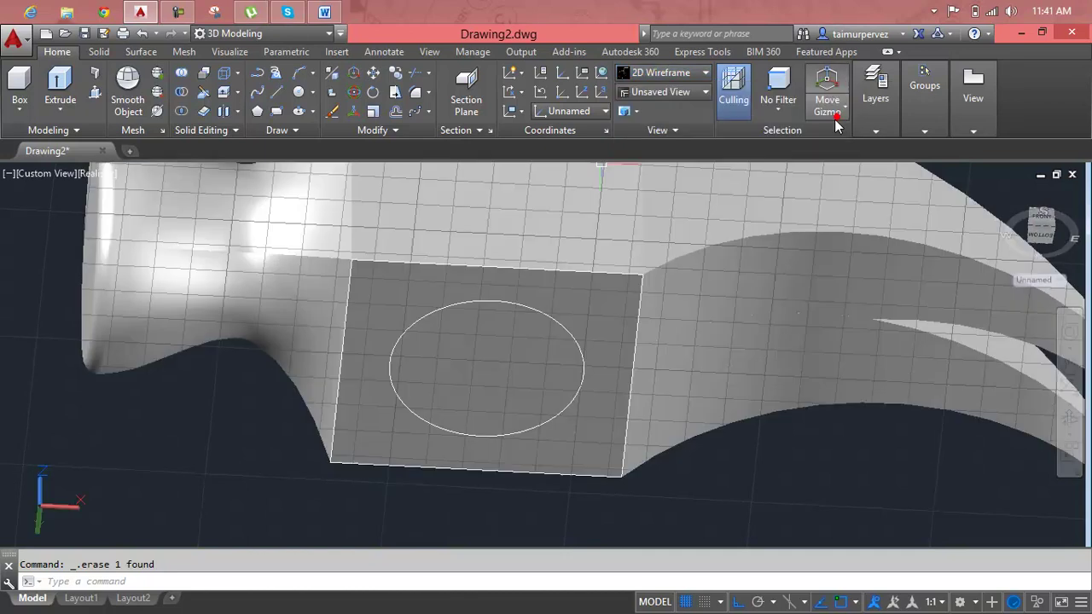
left_click(95, 91)
scroll(478, 339, "down", 4)
left_click(478, 341)
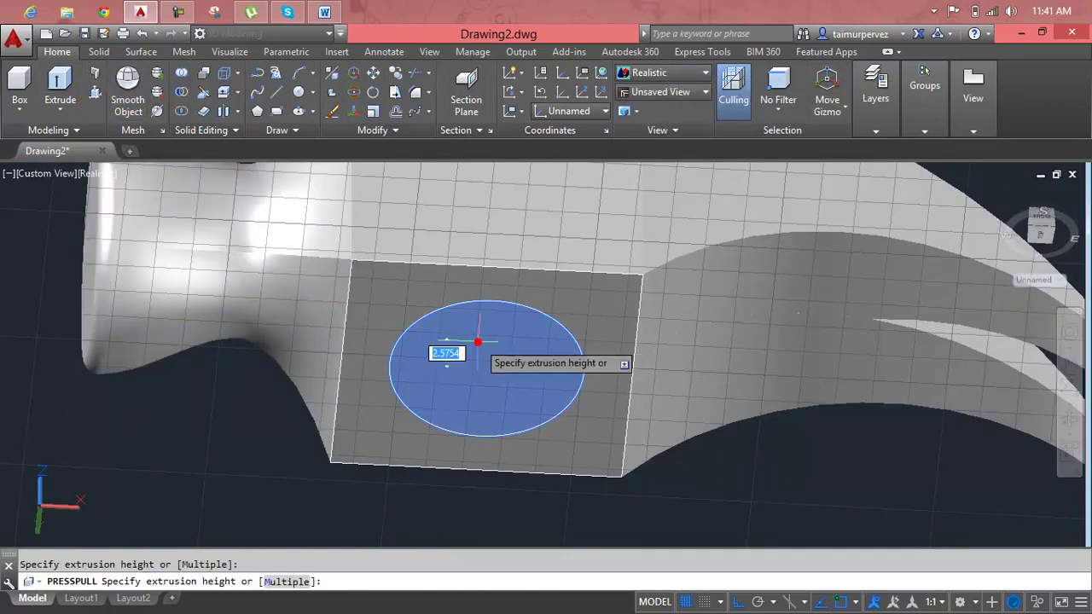
middle_click_drag(480, 341, 469, 455, "shift")
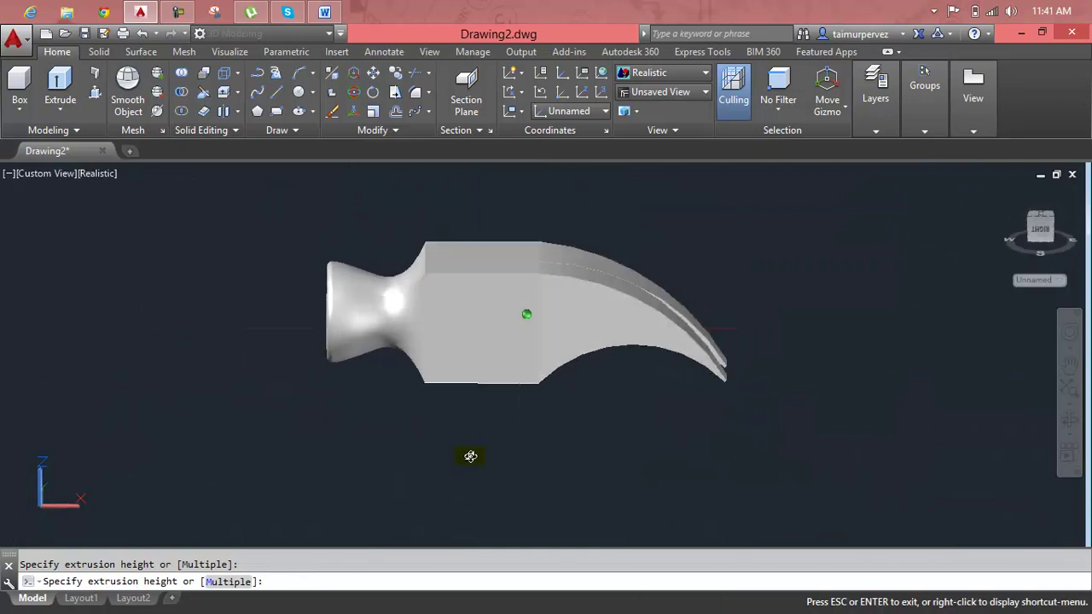
scroll(490, 284, "up", 2)
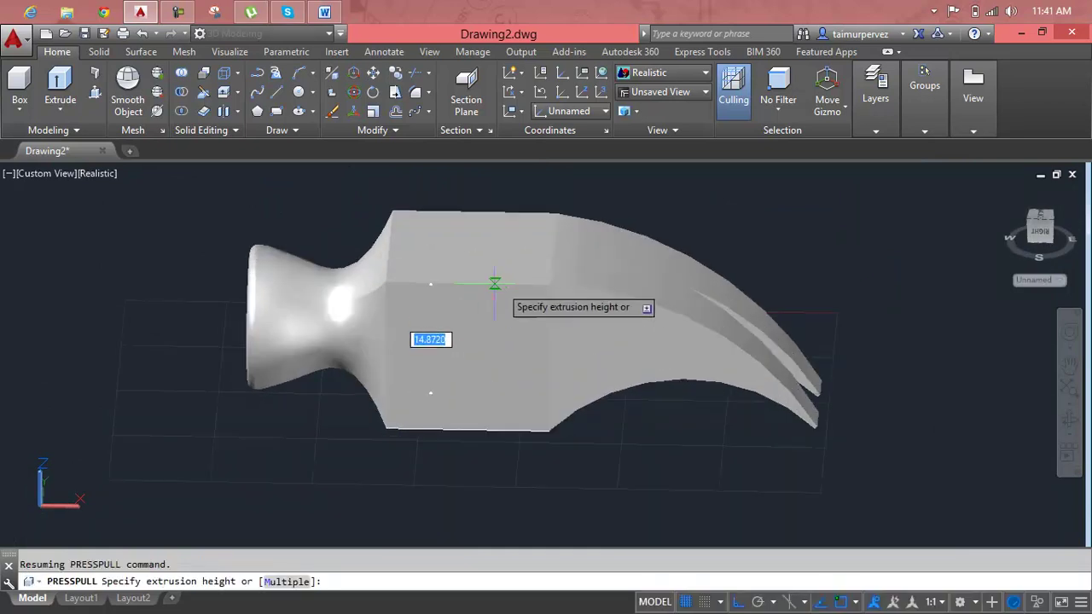
scroll(492, 283, "up", 4)
left_click(482, 283)
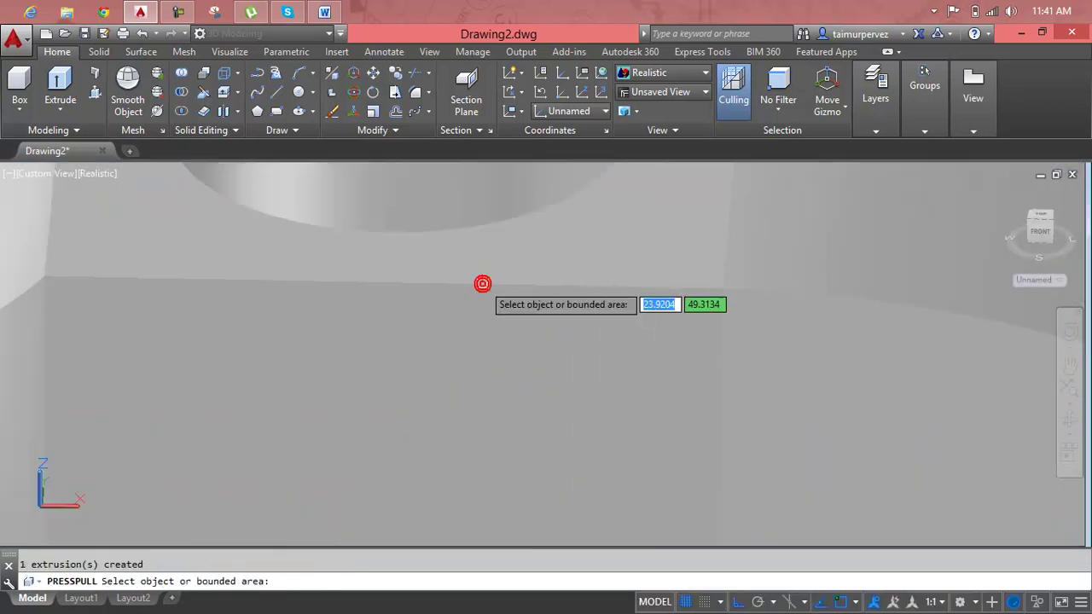
key("Escape")
scroll(482, 282, "down", 5)
scroll(482, 282, "down", 2)
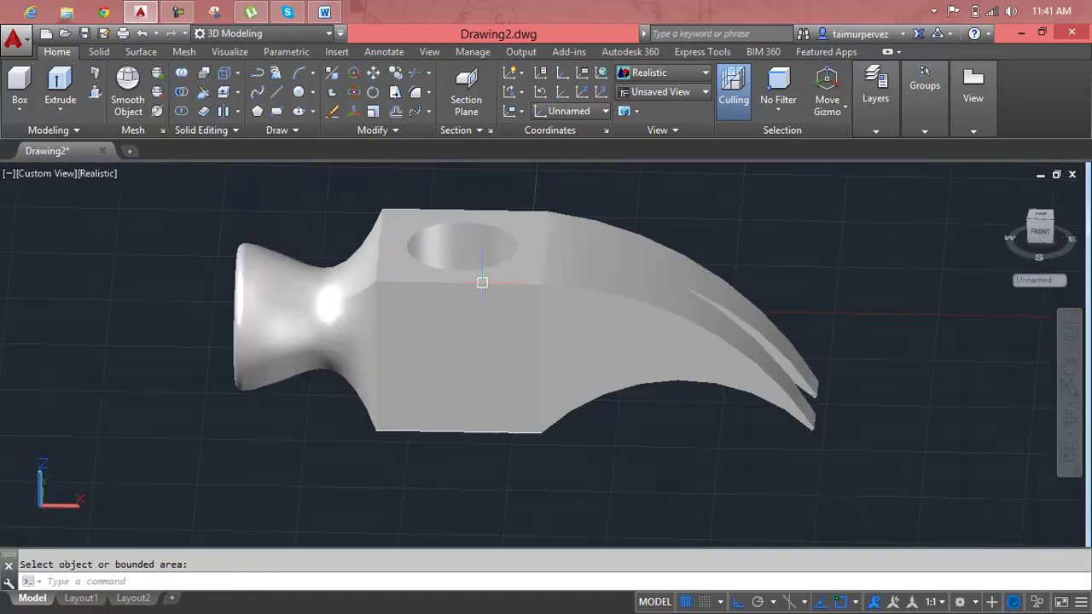
middle_click_drag(494, 369, 498, 341, "shift")
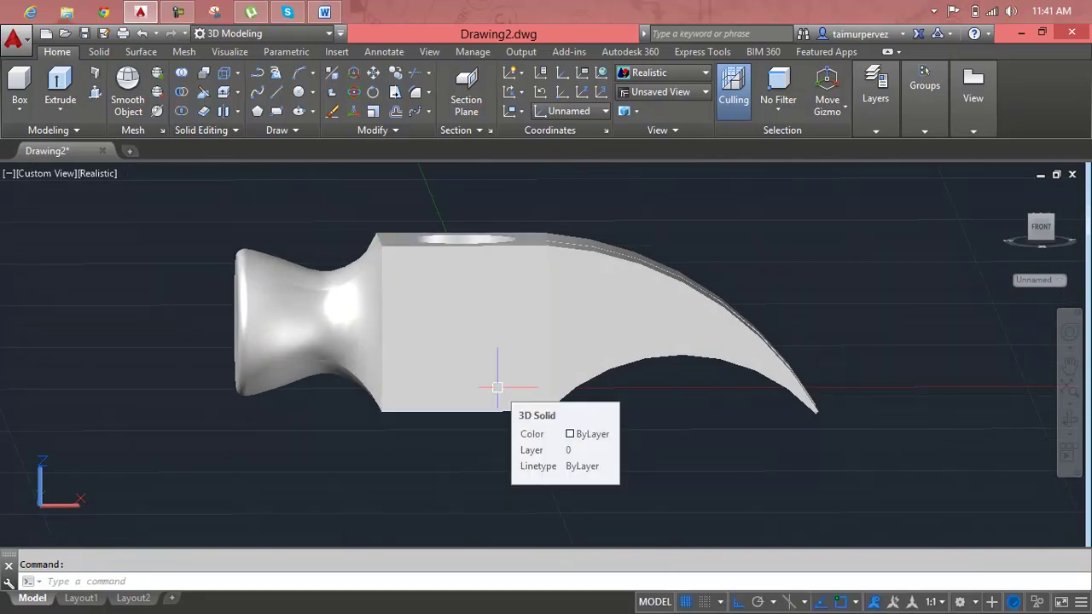
key("ctrl+z")
key("ctrl+z")
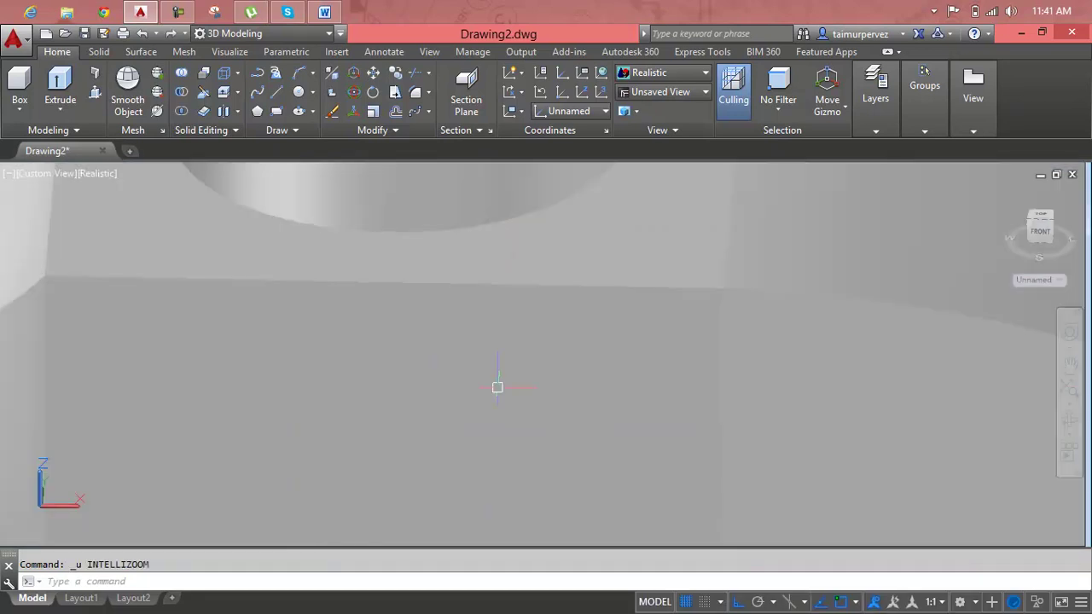
- Press-pull the area inside the circle by a height of 1
key("Escape")
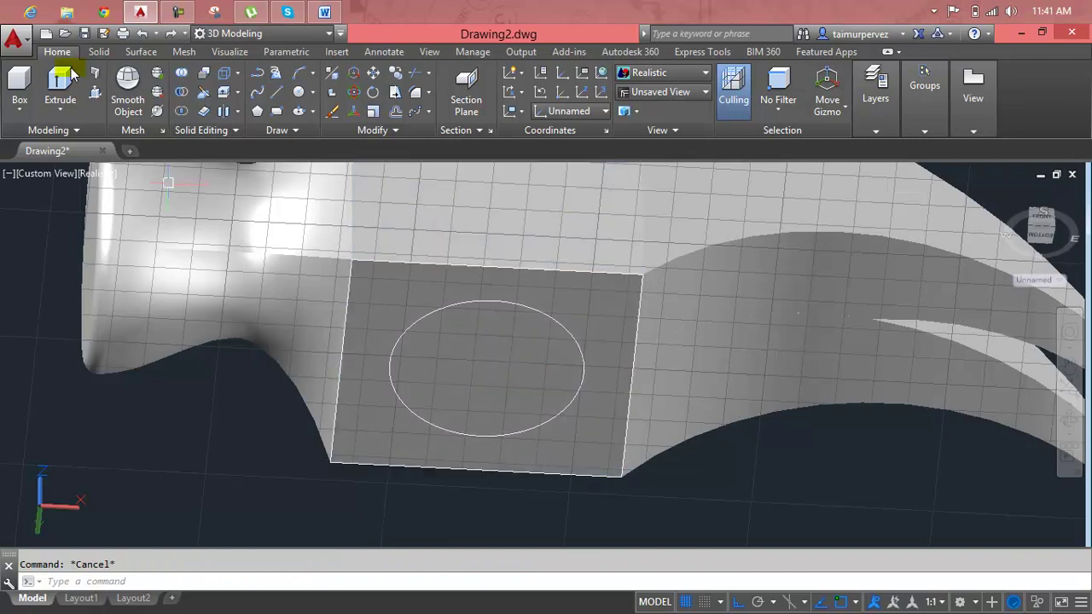
left_click(95, 92)
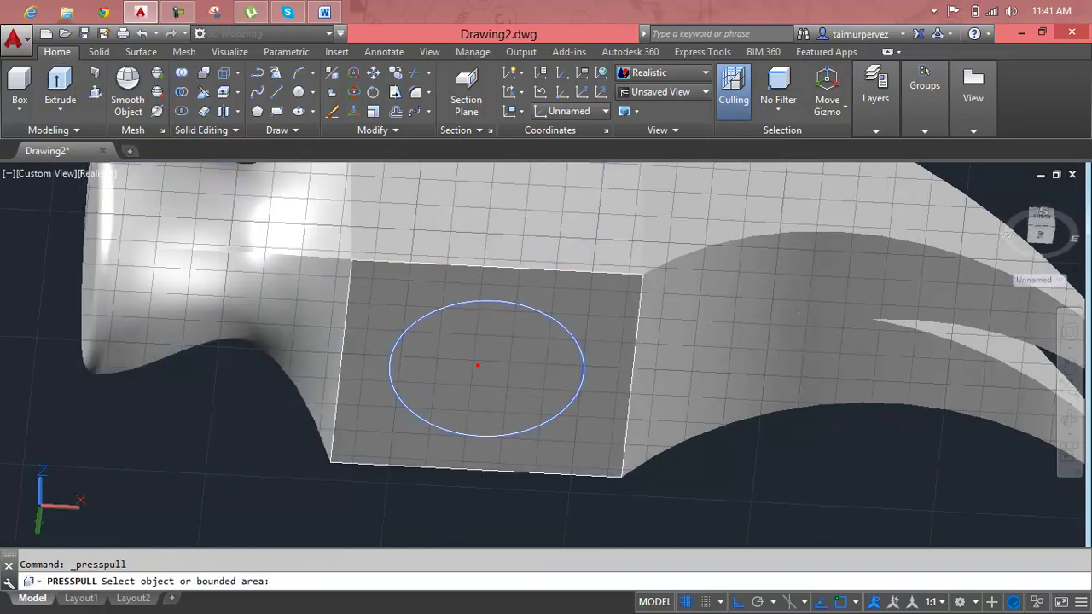
left_click(480, 365)
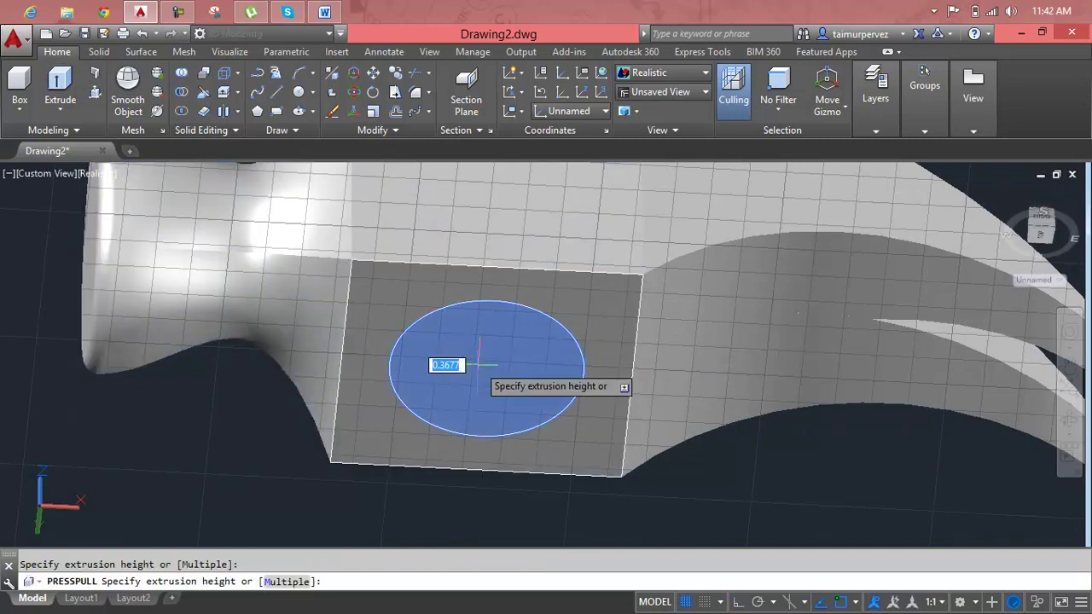
middle_click_drag(480, 366, 463, 470, "shift")
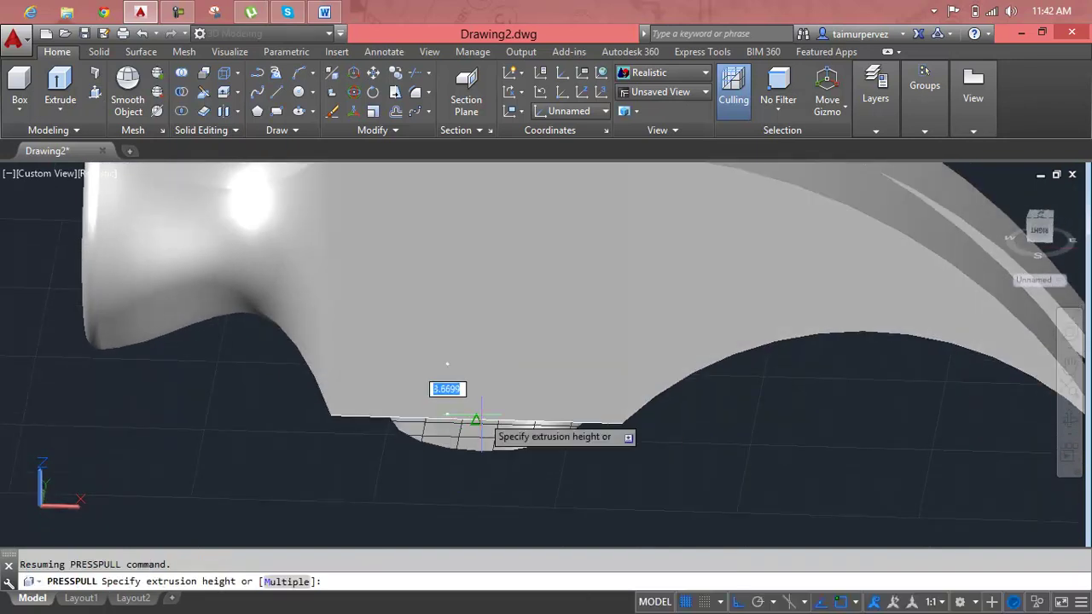
middle_click_drag(487, 350, 485, 504, "shift")
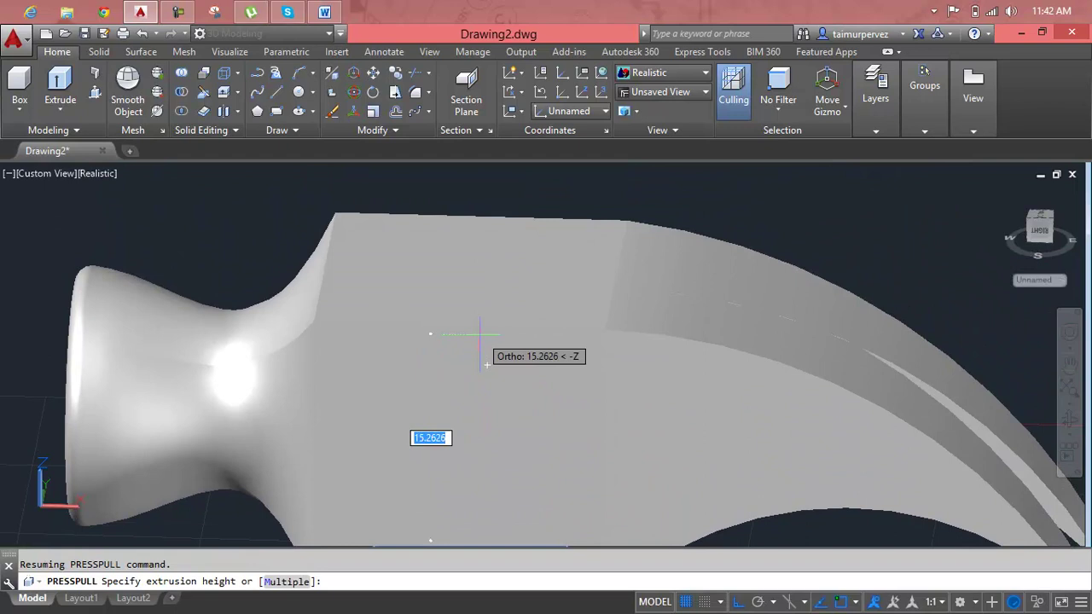
type("10")
key("Return")
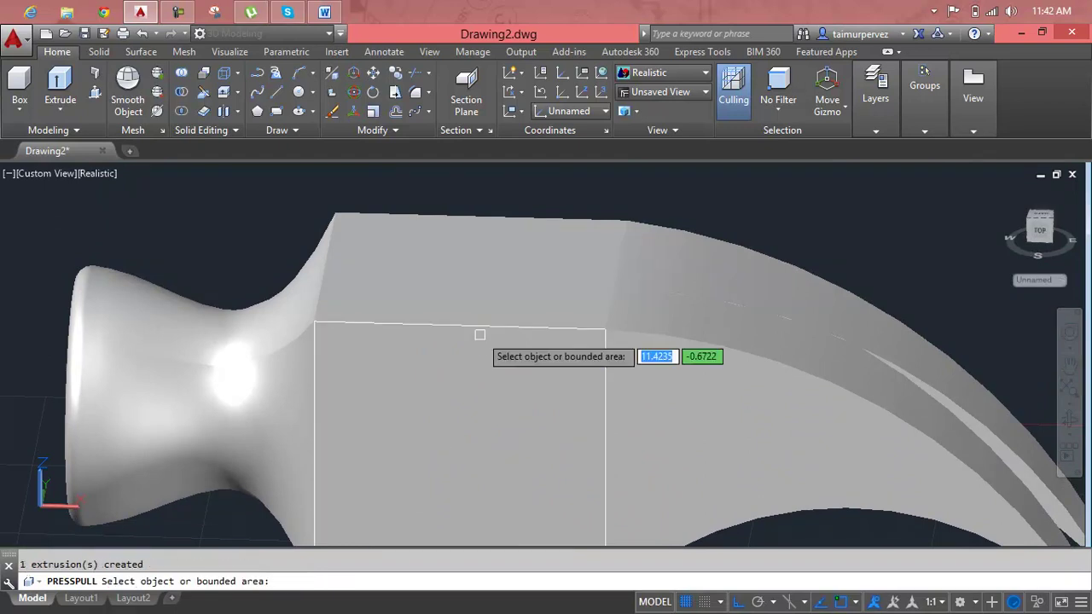
- Undo the 1-unit press-pull so the circle lies flat on the block face
scroll(480, 390, "down", 3)
scroll(482, 404, "down", 2)
key("Escape")
middle_click_drag(483, 406, 505, 242, "shift")
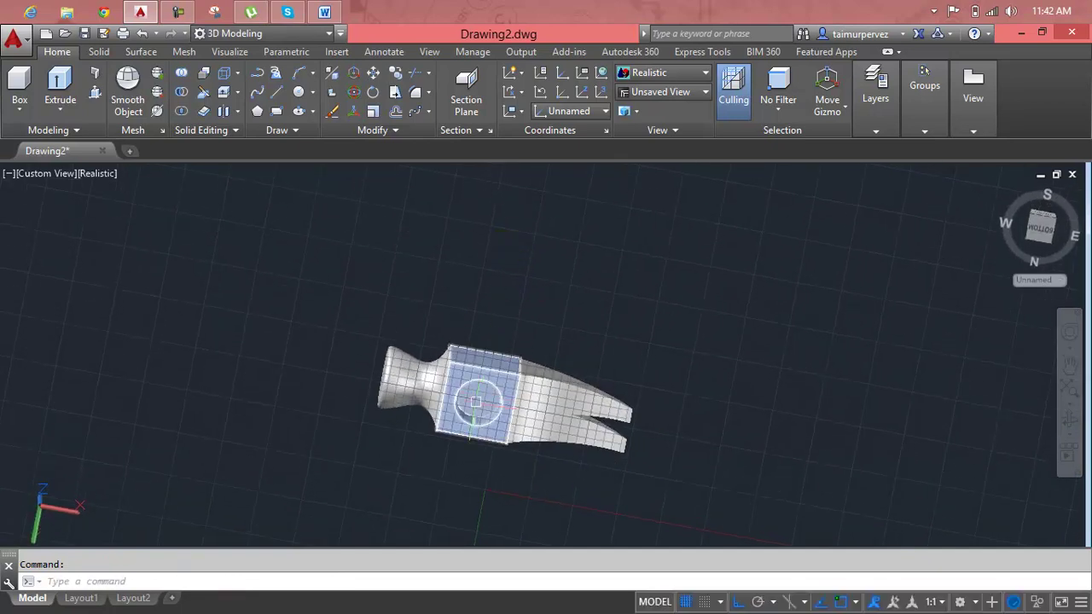
key("ctrl+z")
key("ctrl+z")
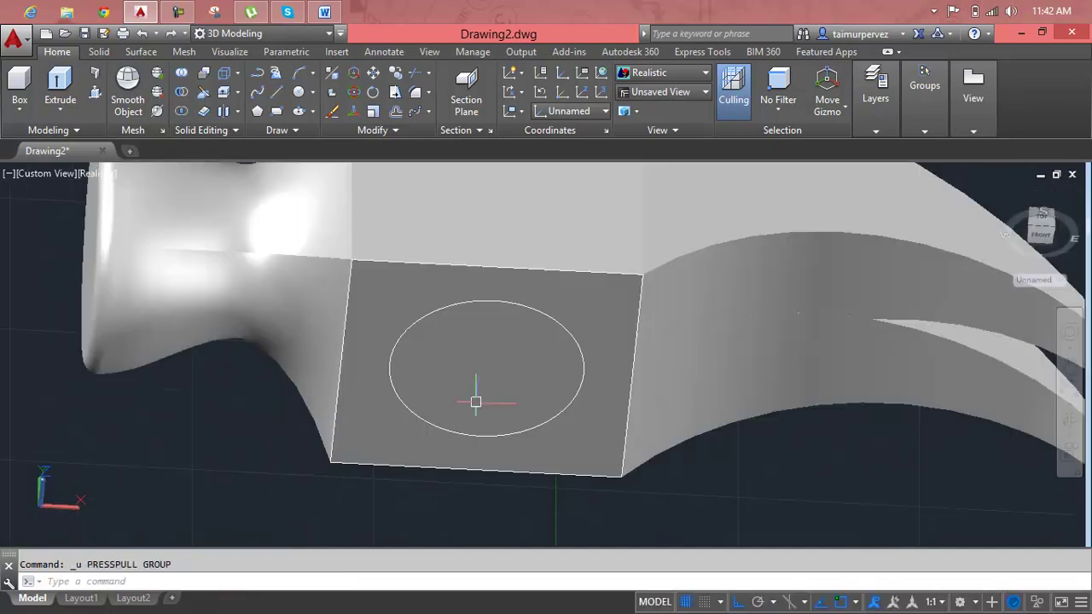
- Switch to 2D Wireframe and orbit to see the whole hammer at an angle
left_click(481, 383, "ctrl")
key("Escape")
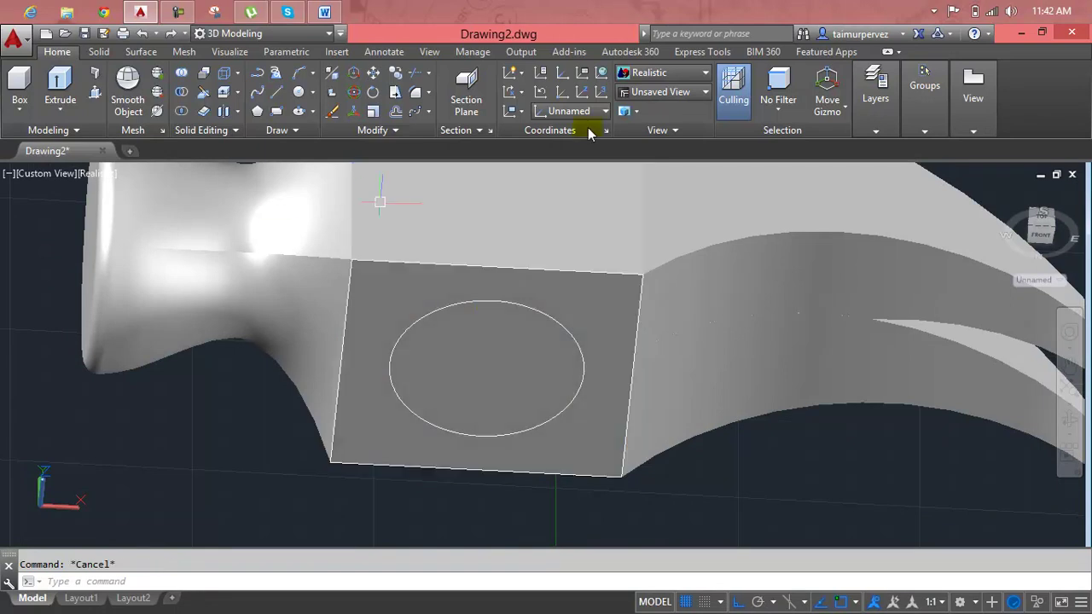
left_click(666, 73)
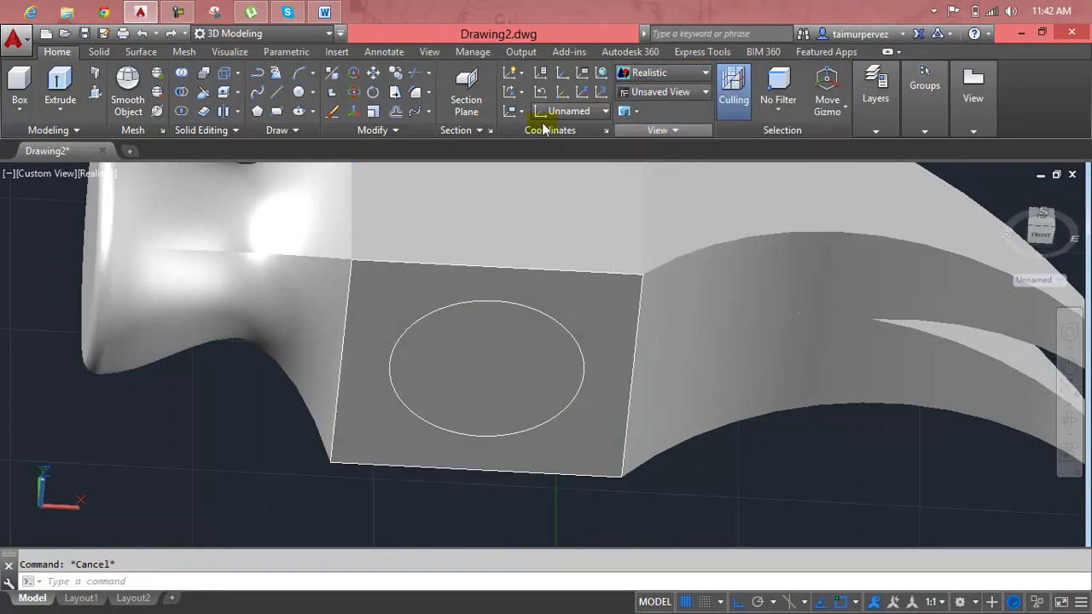
left_click(625, 75)
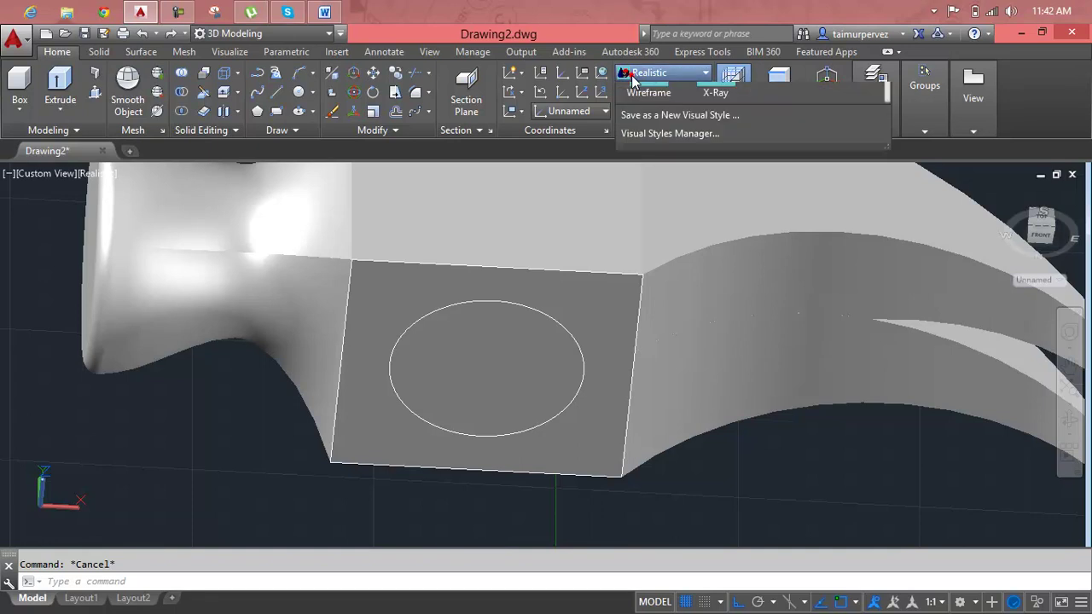
left_click(640, 104)
middle_click_drag(569, 305, 521, 415, "shift")
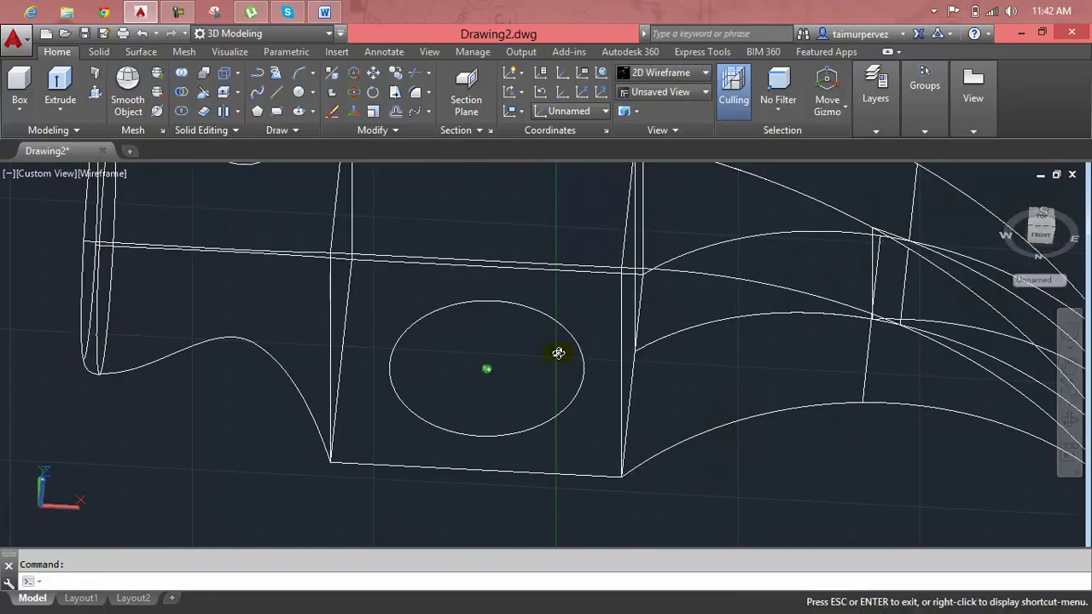
scroll(499, 372, "down", 2)
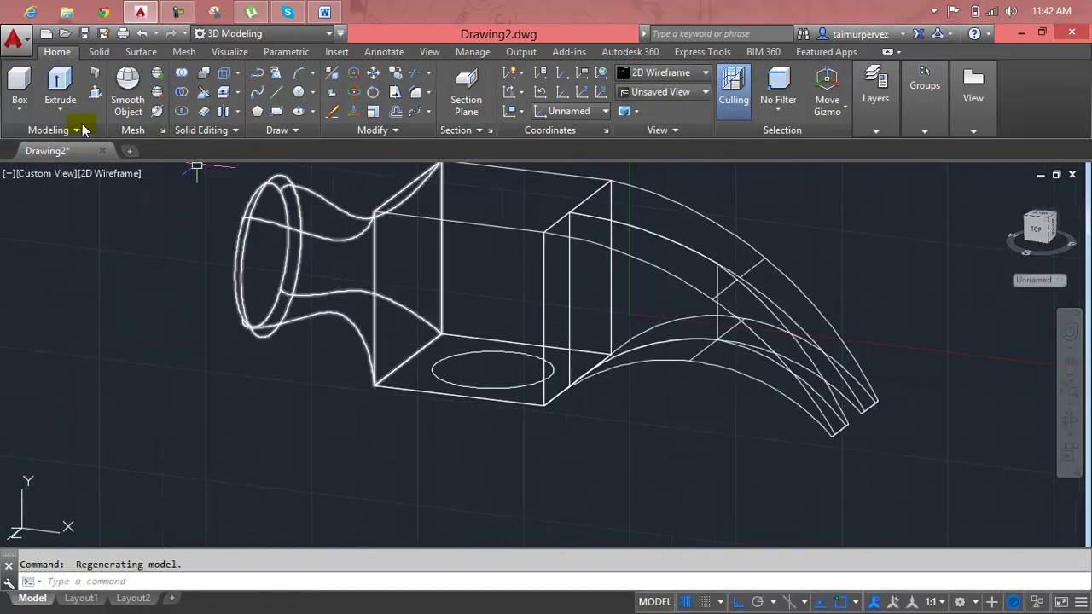
- Extrude the ellipse up through the head block into a cylinder
left_click(60, 85)
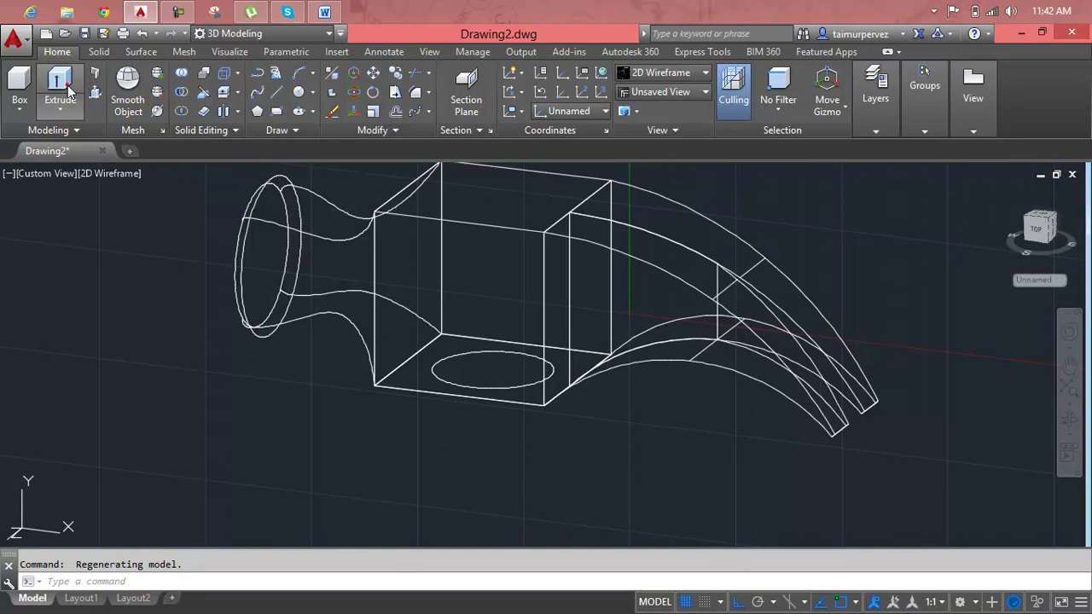
left_click(463, 385)
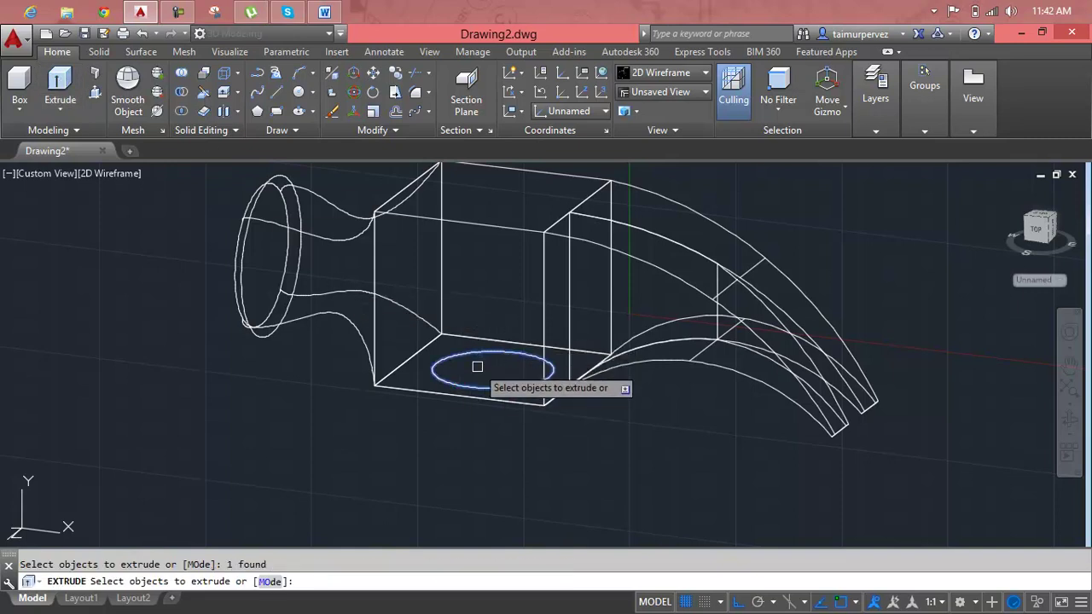
key("Return")
scroll(499, 211, "up", 5)
scroll(487, 214, "up", 3)
scroll(427, 334, "up", 2)
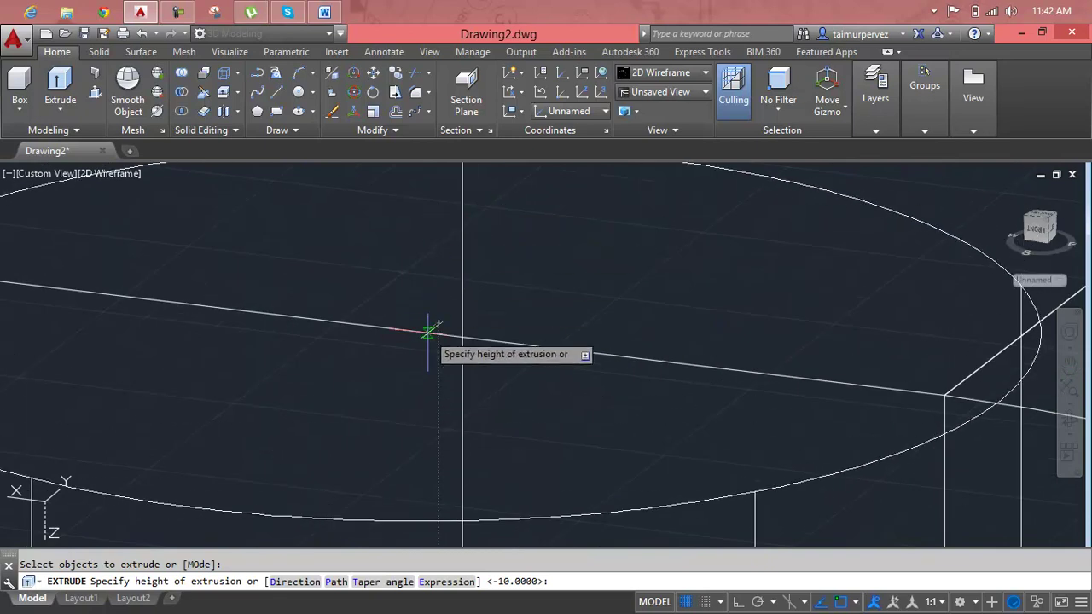
scroll(426, 332, "down", 2)
scroll(446, 322, "down", 3)
scroll(443, 322, "down", 2)
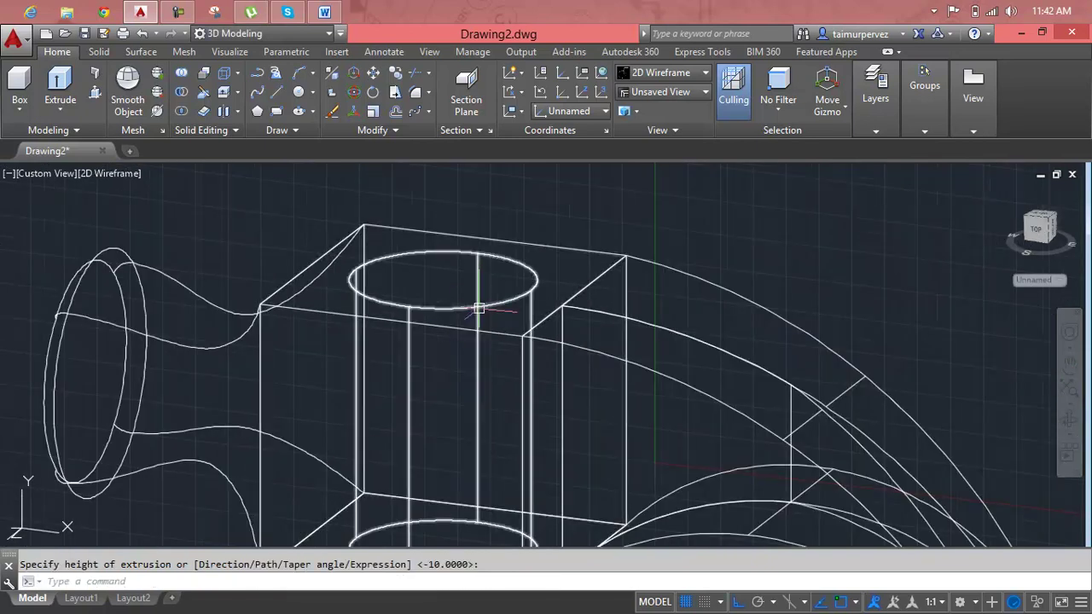
left_click(479, 305)
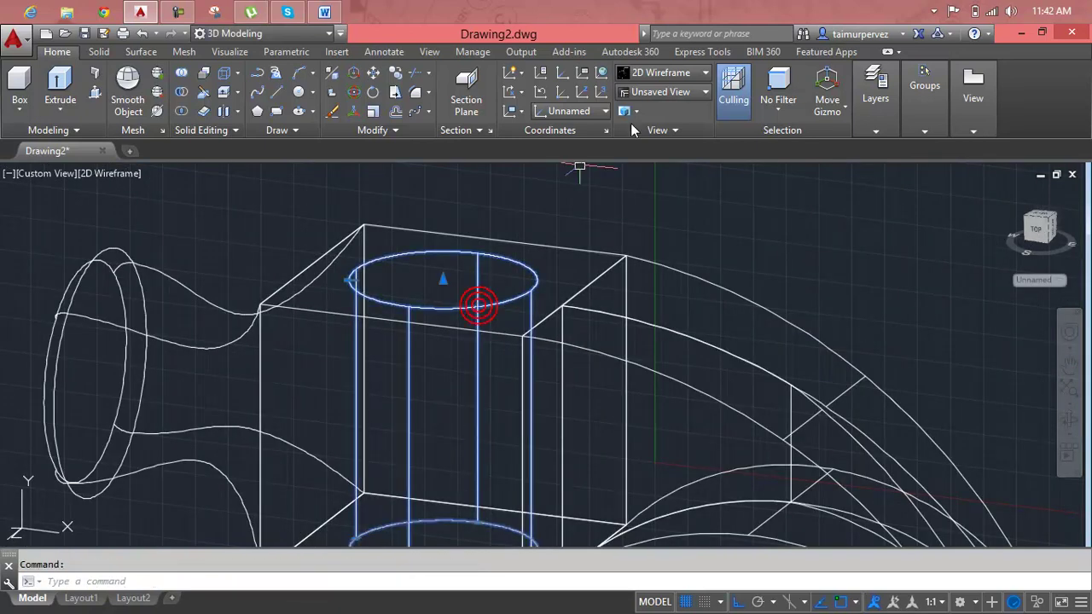
- Put the new cylinder on Layer1
left_click(864, 112)
left_click(975, 151)
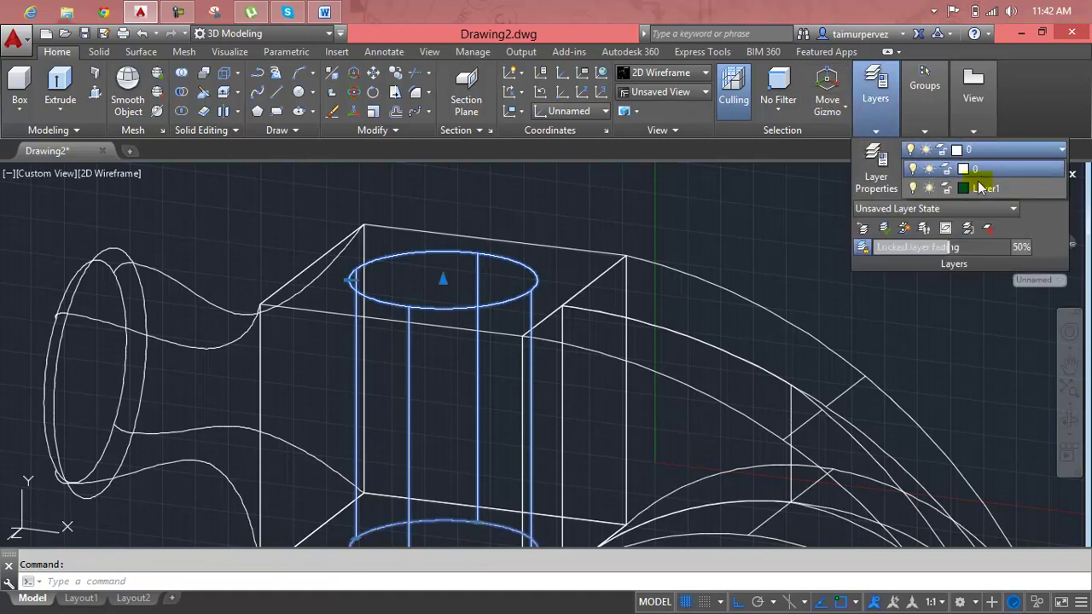
left_click(981, 189)
key("Escape")
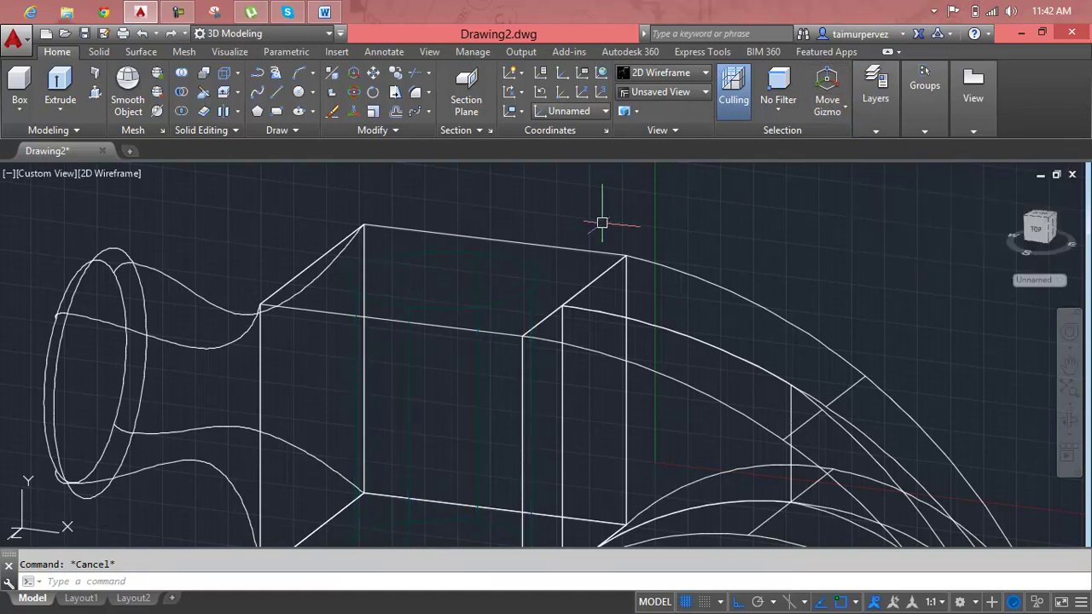
scroll(611, 248, "down", 3)
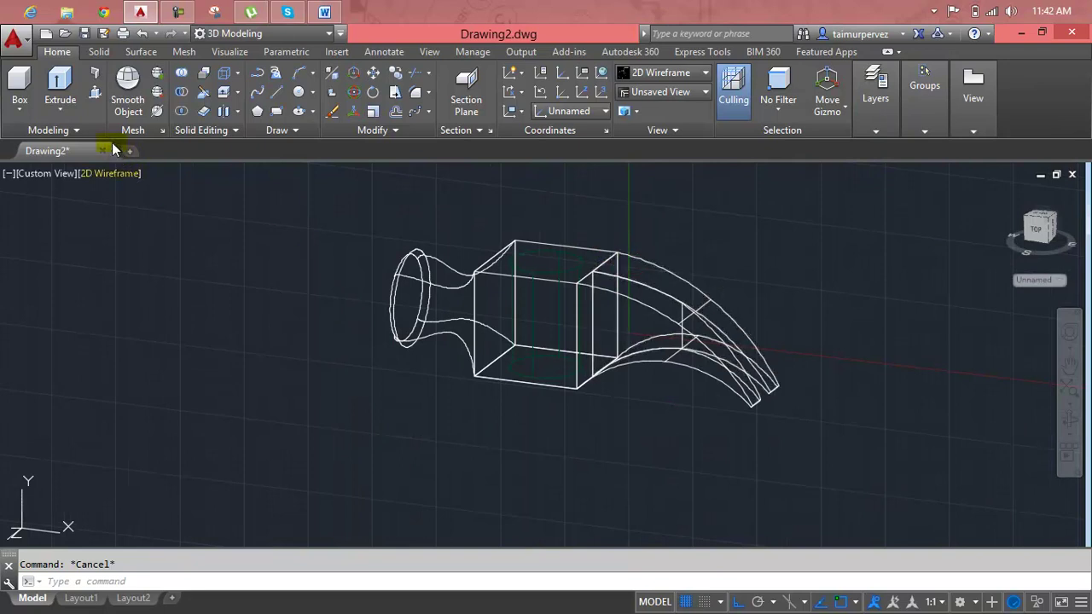
- Show the hammer in the Realistic visual style
left_click(675, 75)
left_click(849, 115)
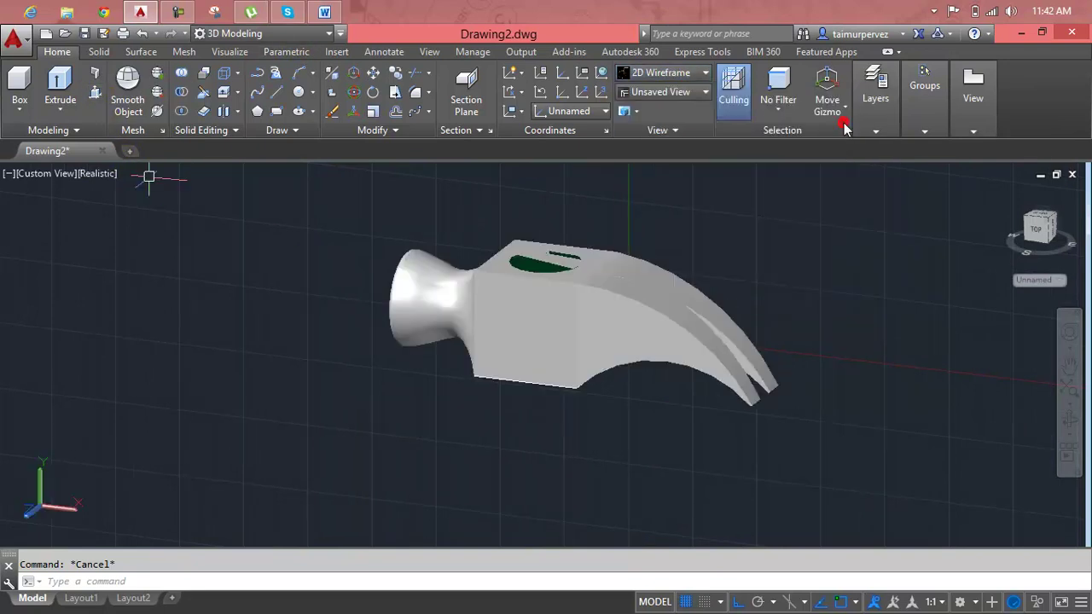
scroll(557, 268, "up", 3)
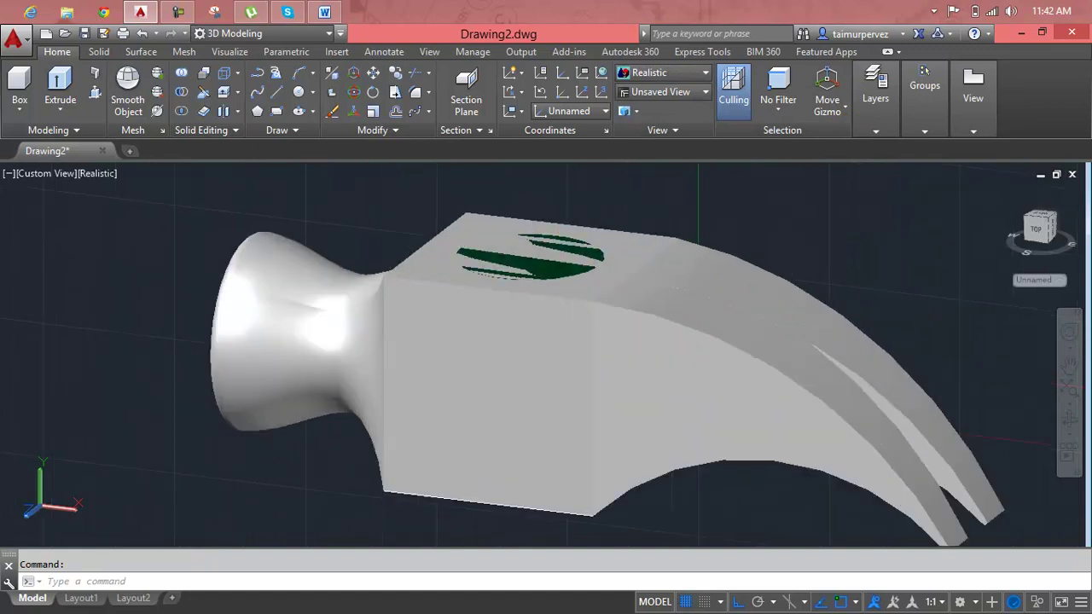
- Press-pull the cylinder's circular top face up into a short raised disc
left_click(552, 256, "ctrl")
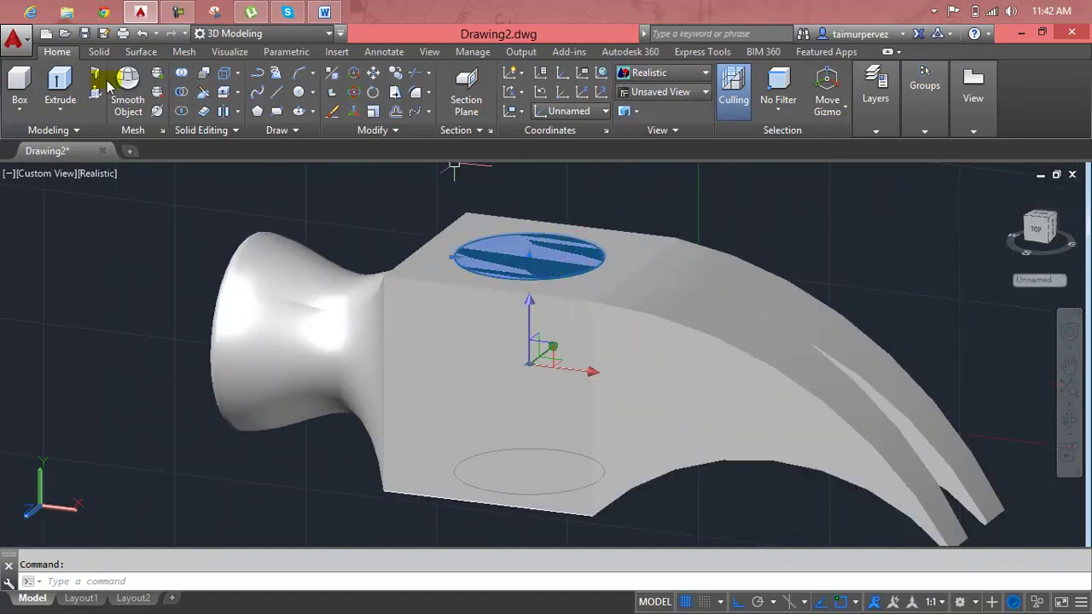
key("ctrl+shift+e")
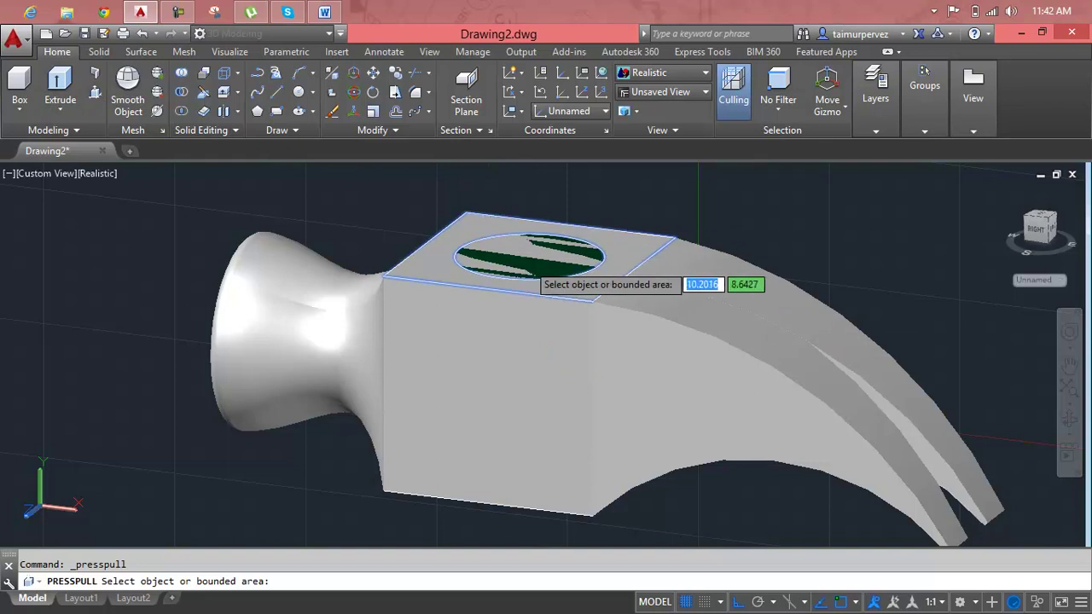
left_click(528, 265)
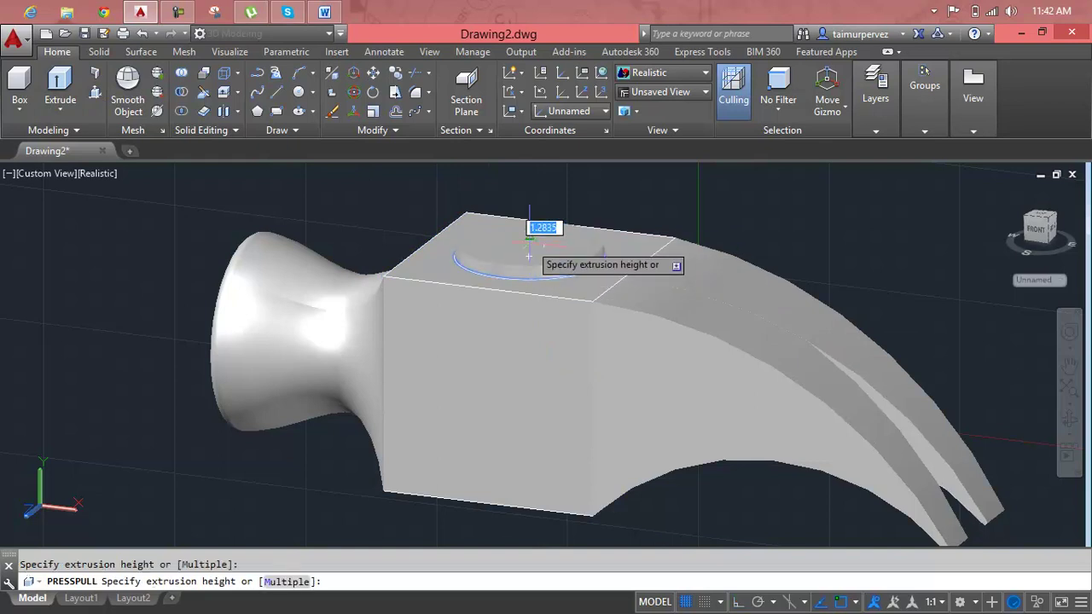
left_click(528, 249)
key("Escape")
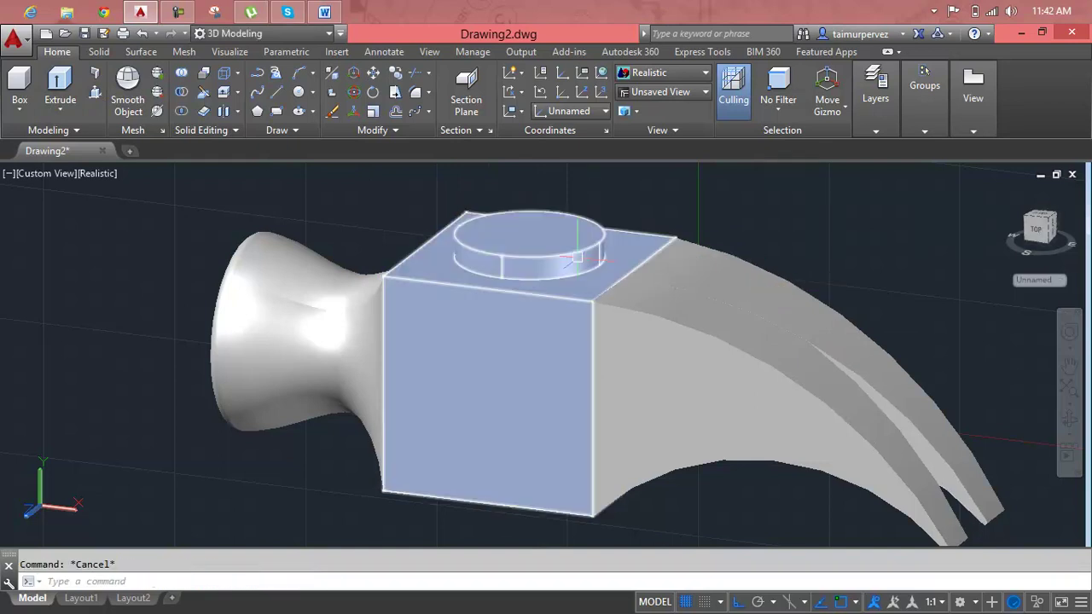
- Orbit to inspect the raised disc from above and from the side
left_click(555, 254)
key("Escape")
middle_click_drag(545, 290, 541, 429, "shift")
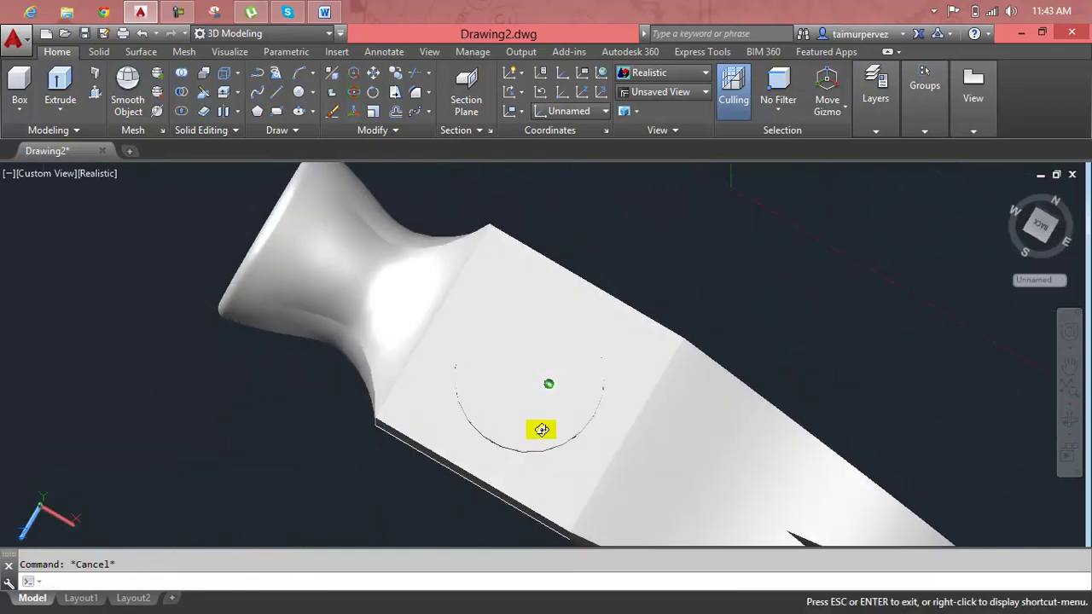
left_click(542, 404, "ctrl")
key("Escape")
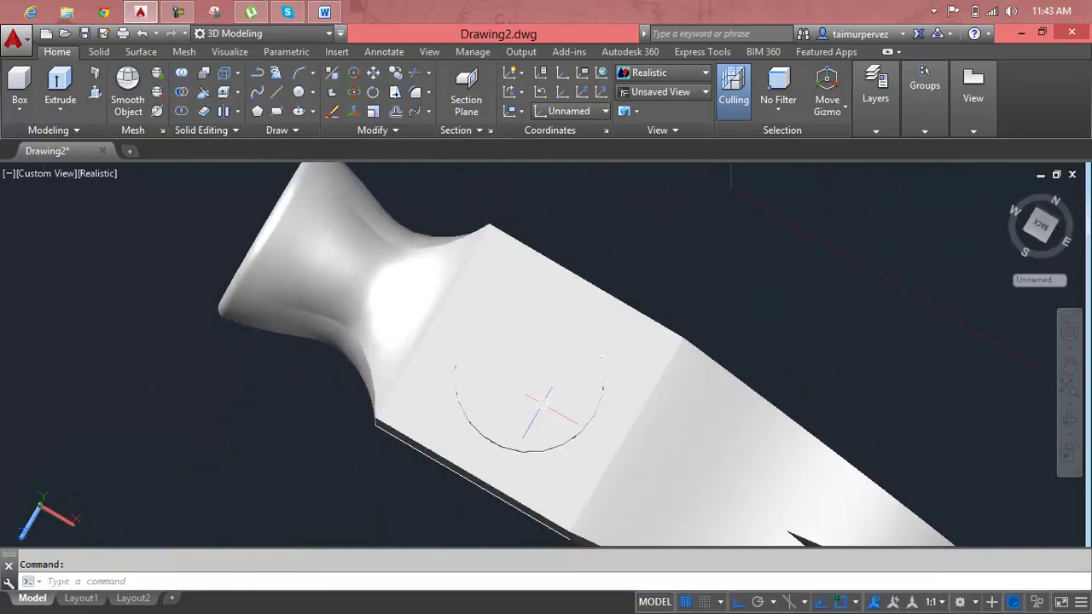
middle_click_drag(534, 447, 562, 244, "shift")
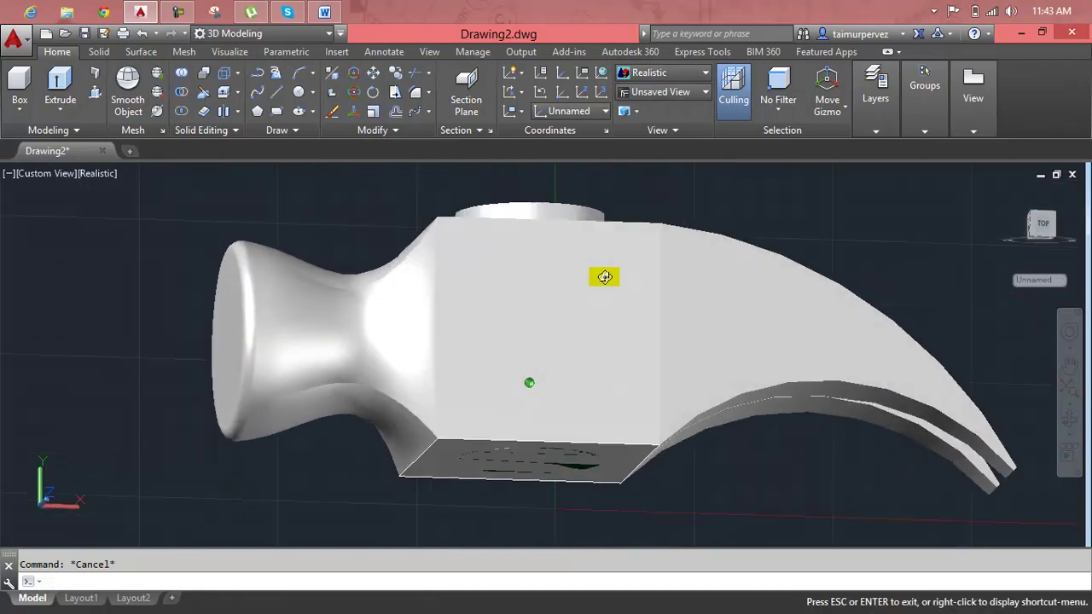
left_click(562, 245, "ctrl")
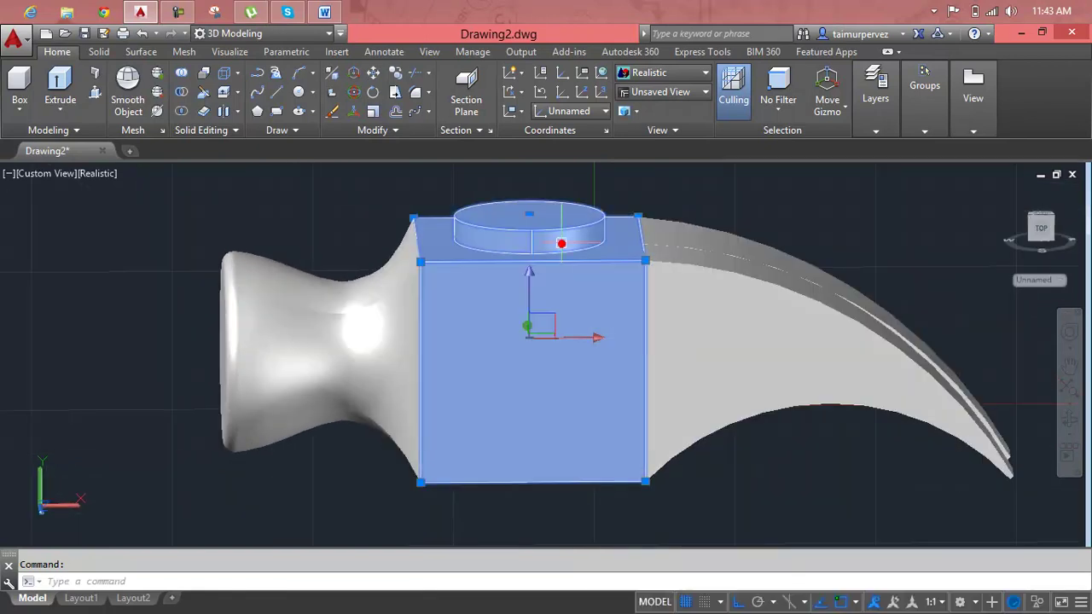
key("Escape")
key("ctrl+z")
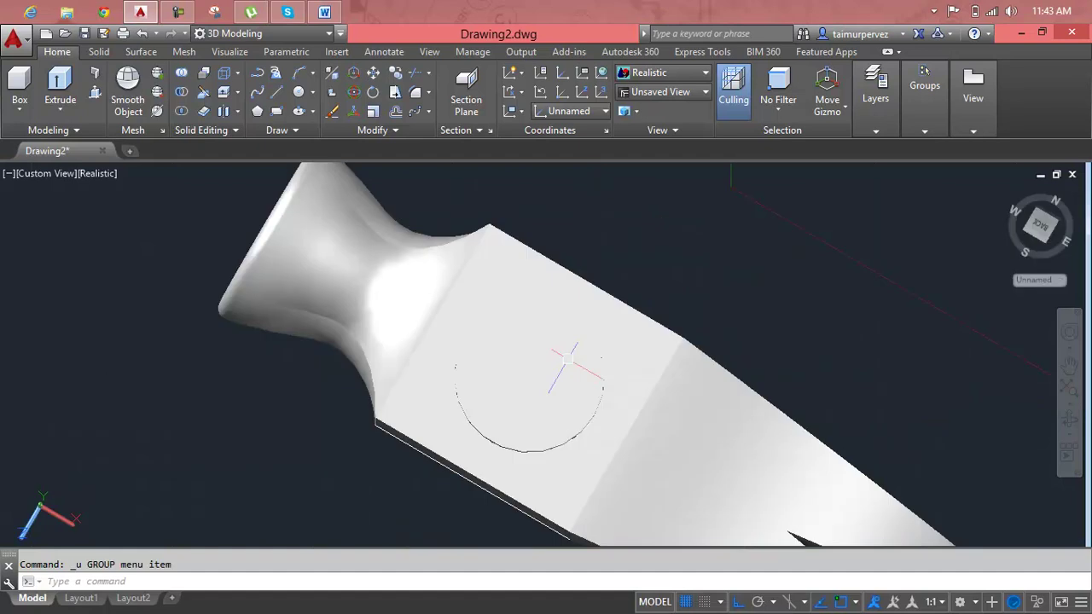
key("ctrl+z")
key("ctrl+z")
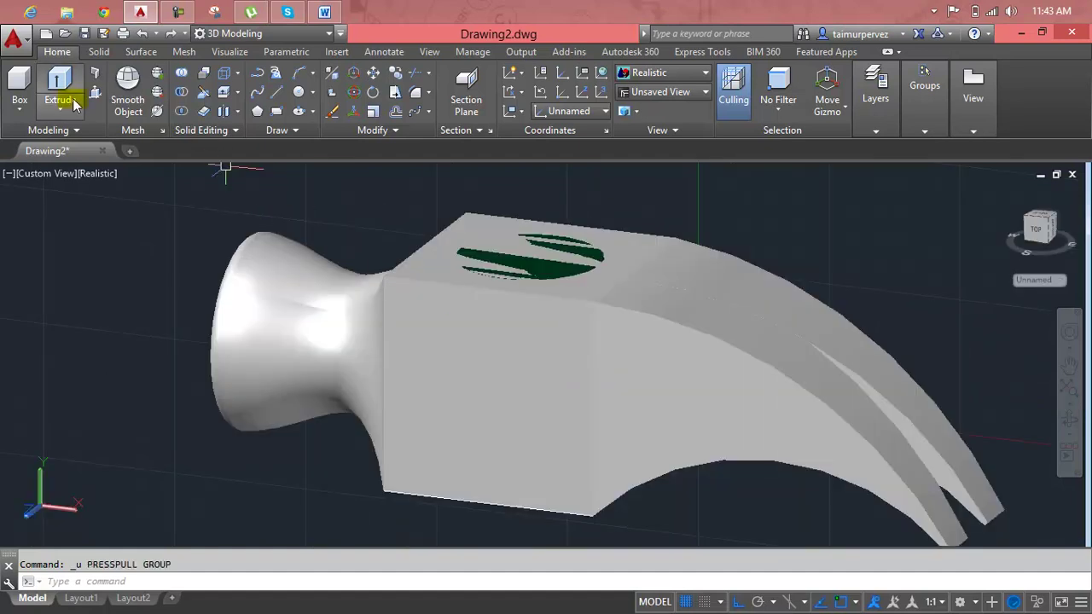
left_click(75, 103)
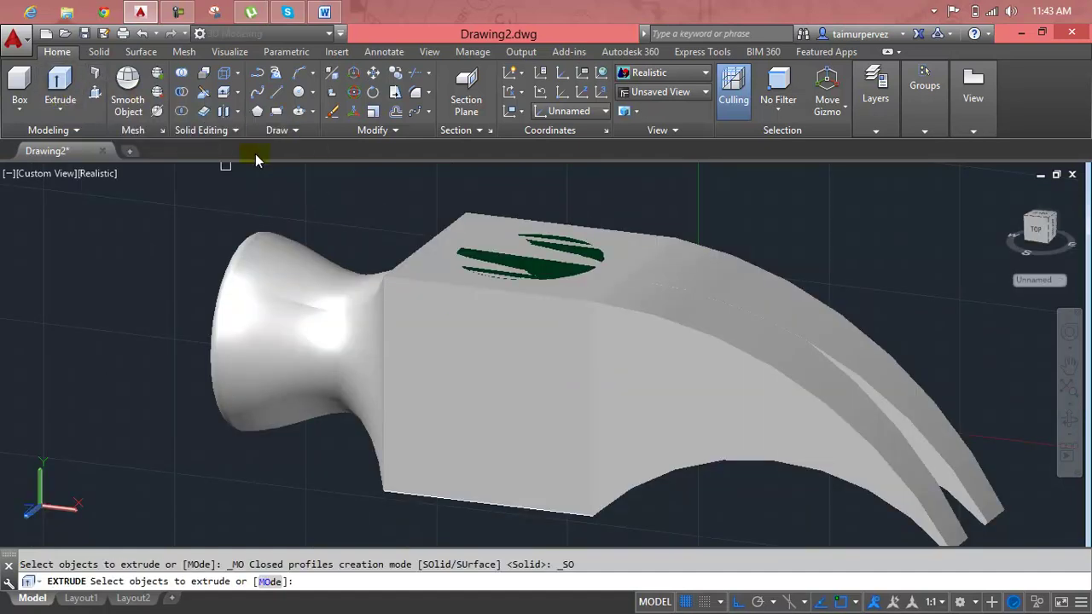
left_click(511, 251)
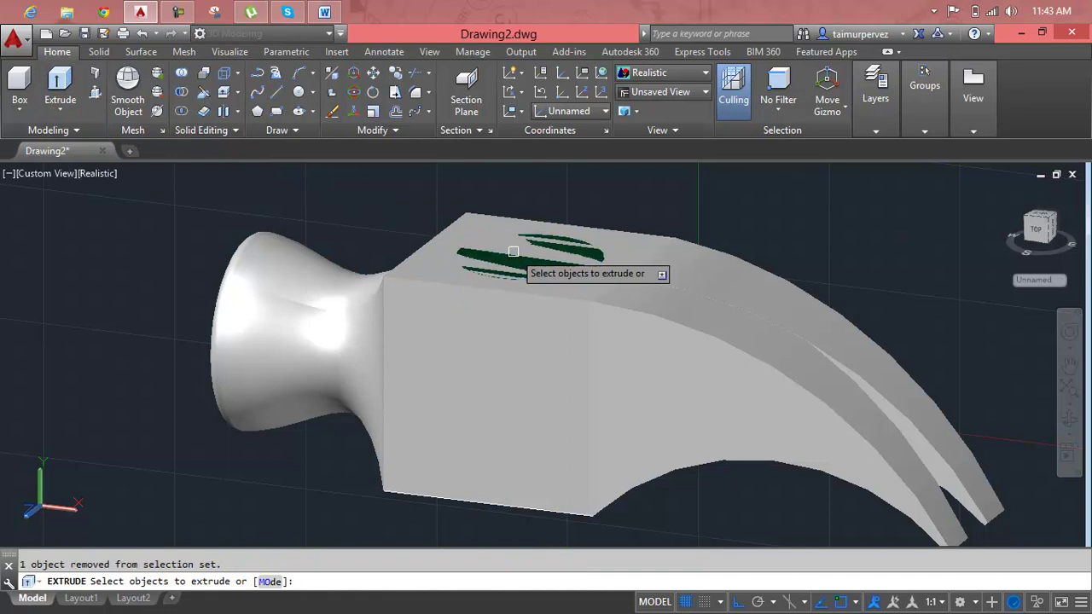
left_click(526, 259)
left_click(527, 261, "shift")
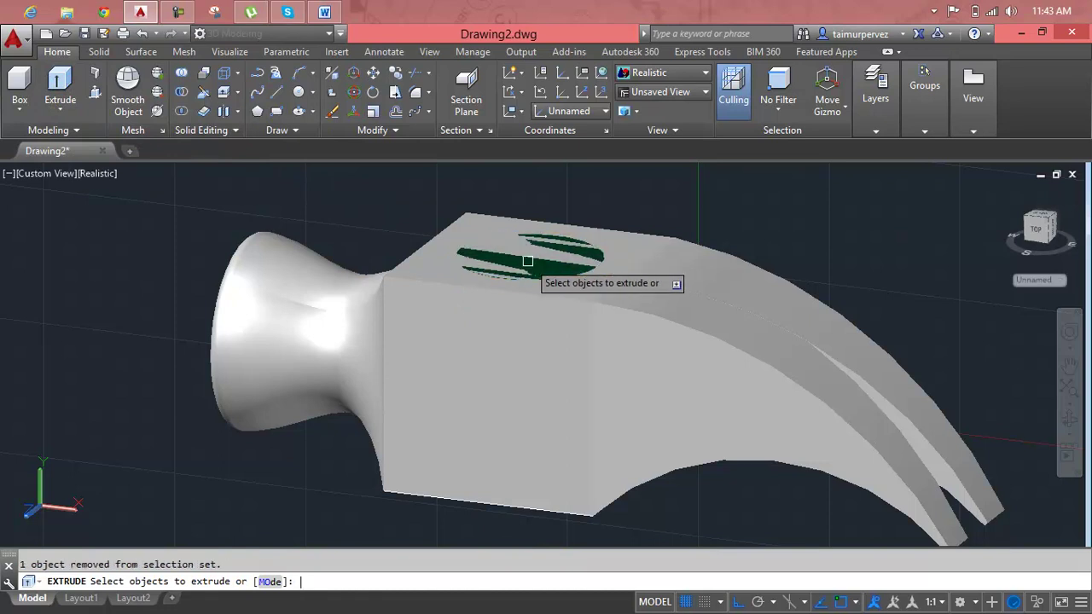
key("Escape")
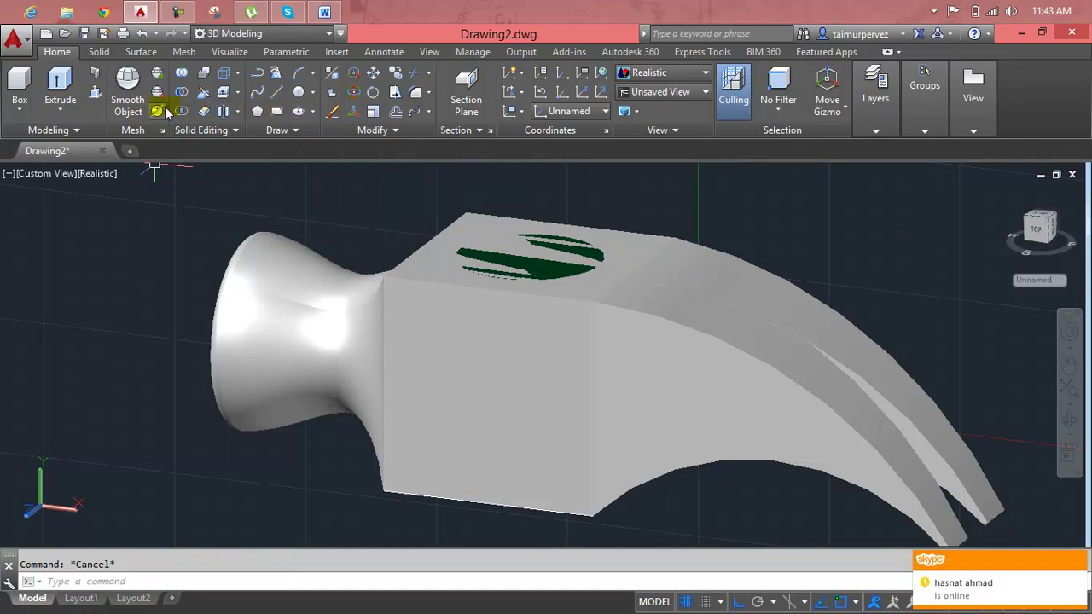
- Extrude the oval face on the head's top upward with zero taper, raising a green cylinder
left_click(240, 95)
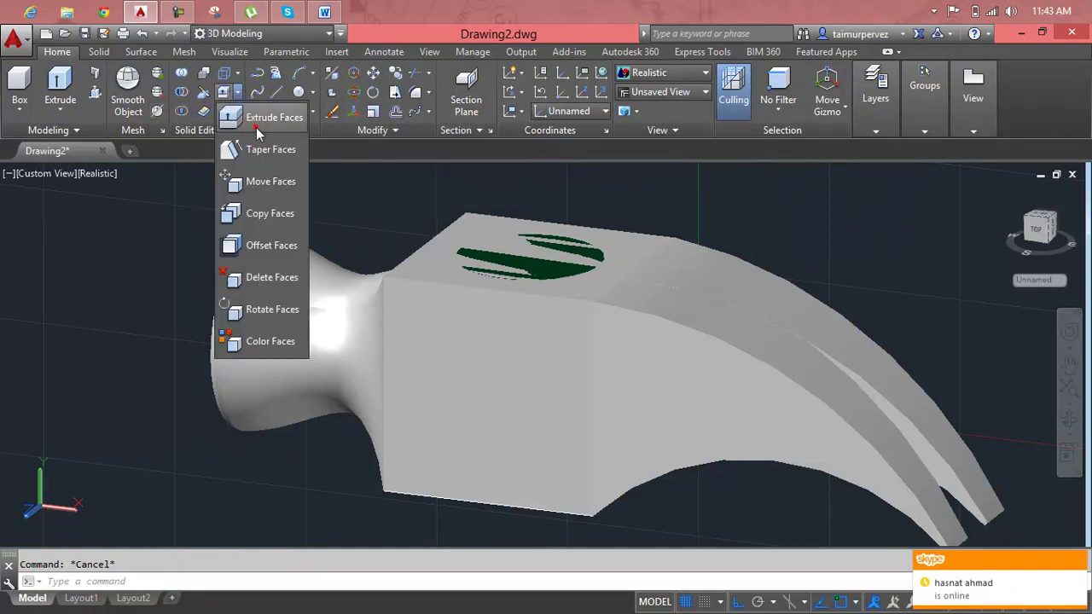
left_click(258, 120)
left_click(551, 255)
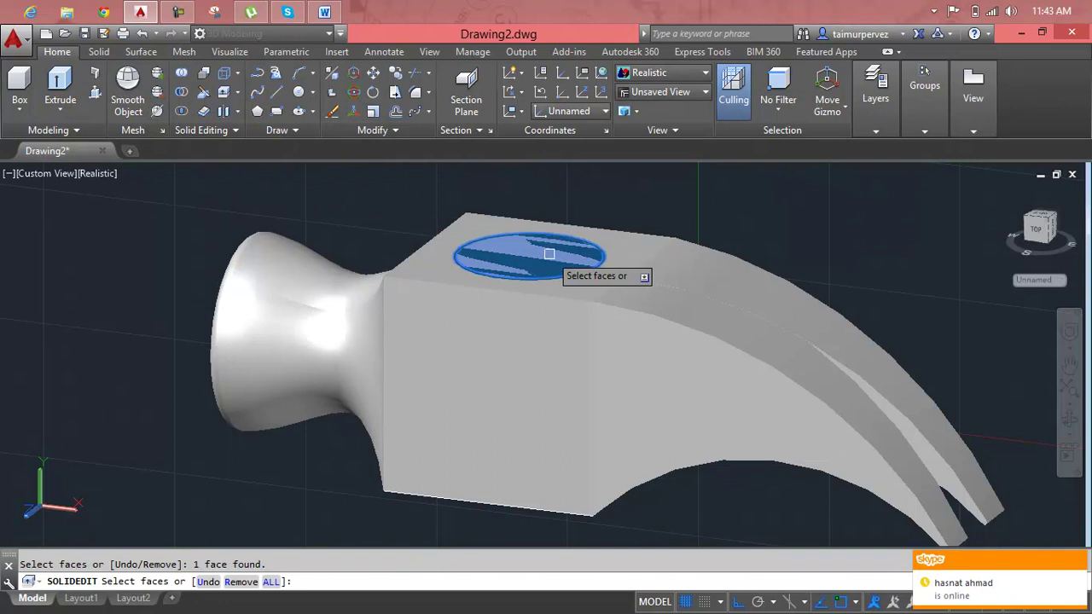
key("Return")
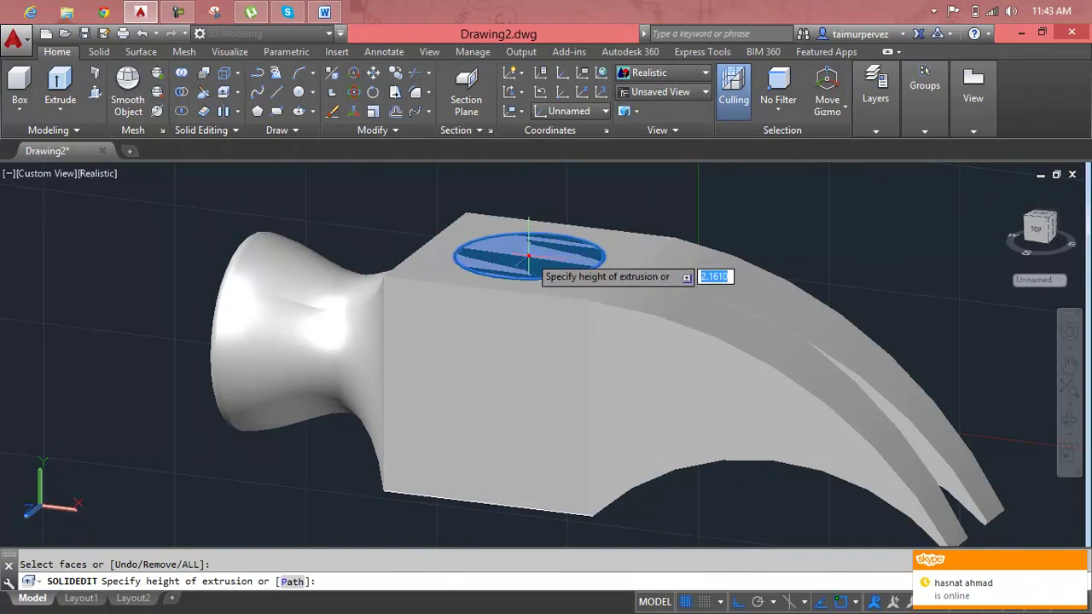
left_click(529, 255)
left_click(529, 220)
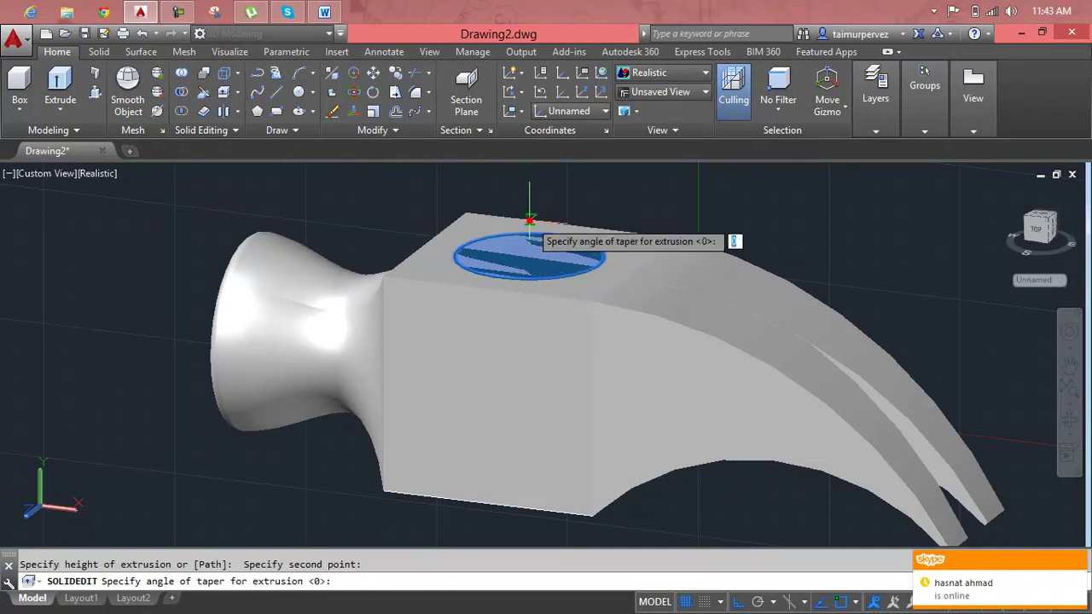
key("Return")
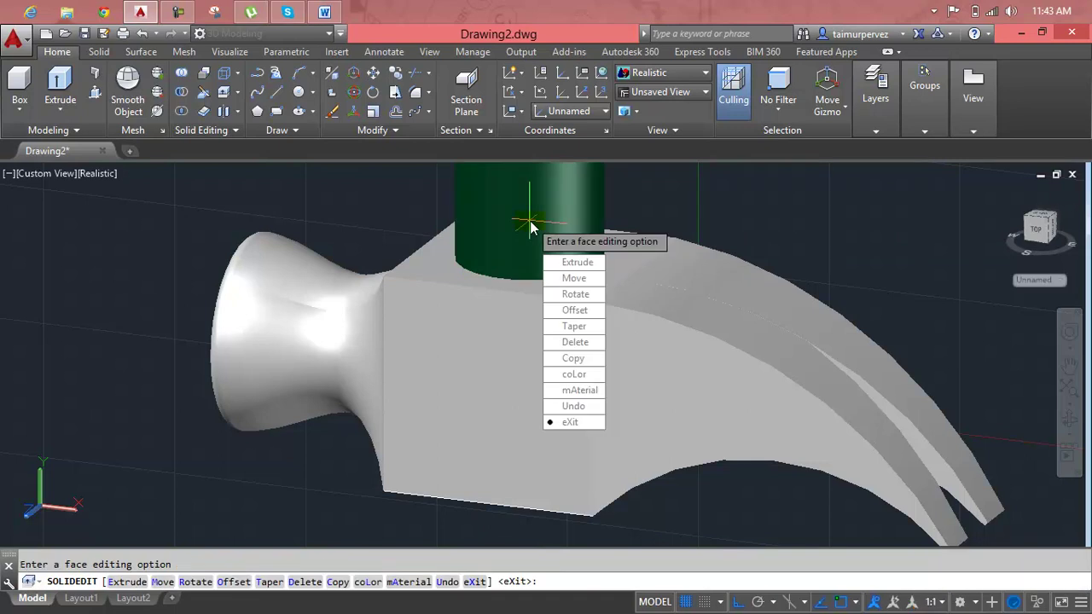
key("Escape")
- Press-pull the green cylinder's top back down flush with the hammer head
middle_click_drag(524, 219, 513, 328)
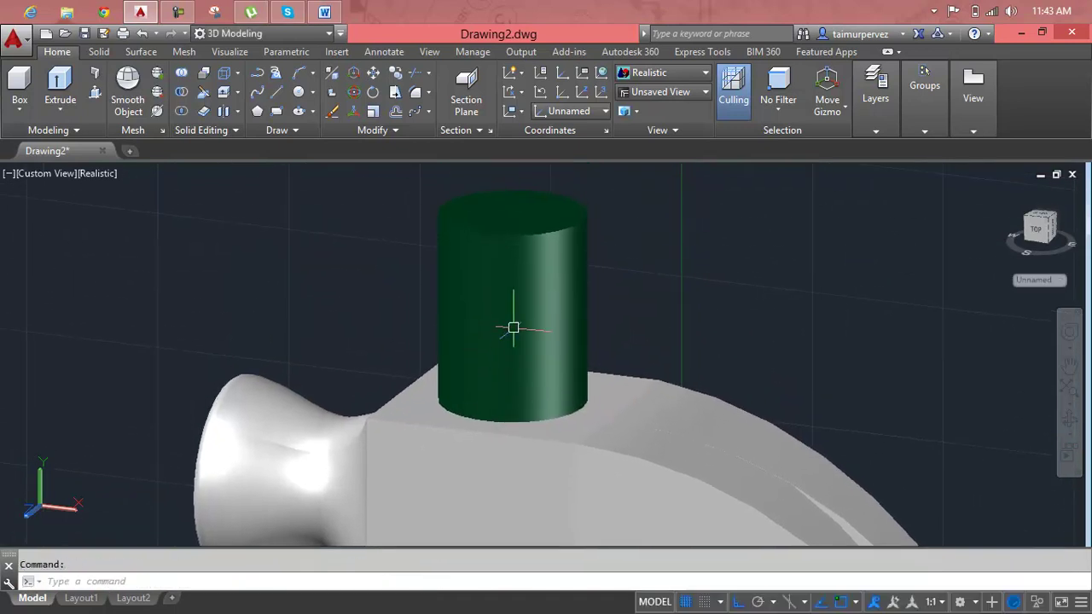
left_click(94, 92)
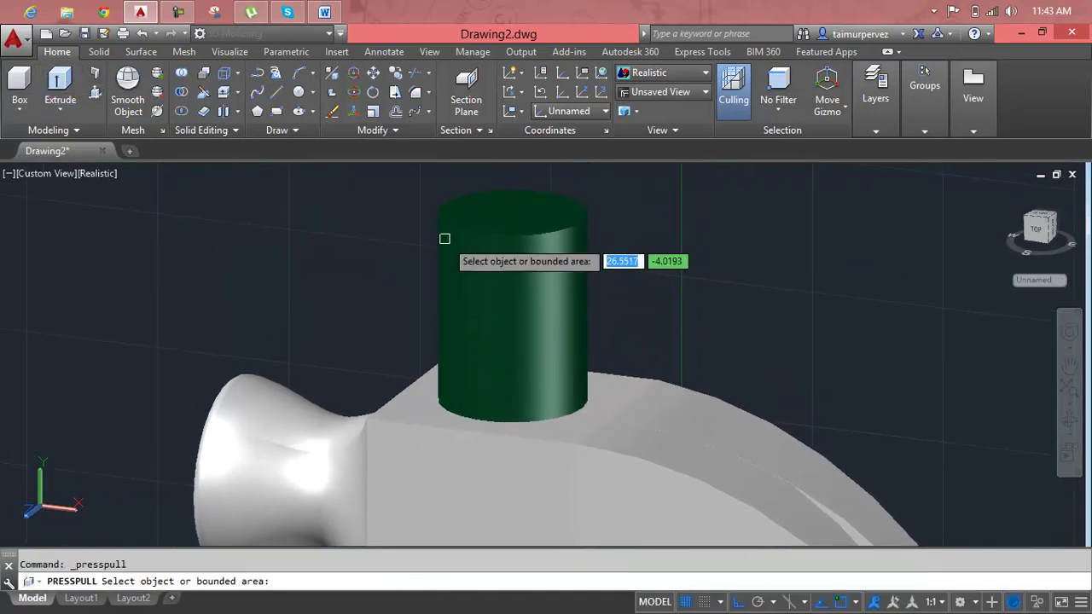
left_click(510, 213)
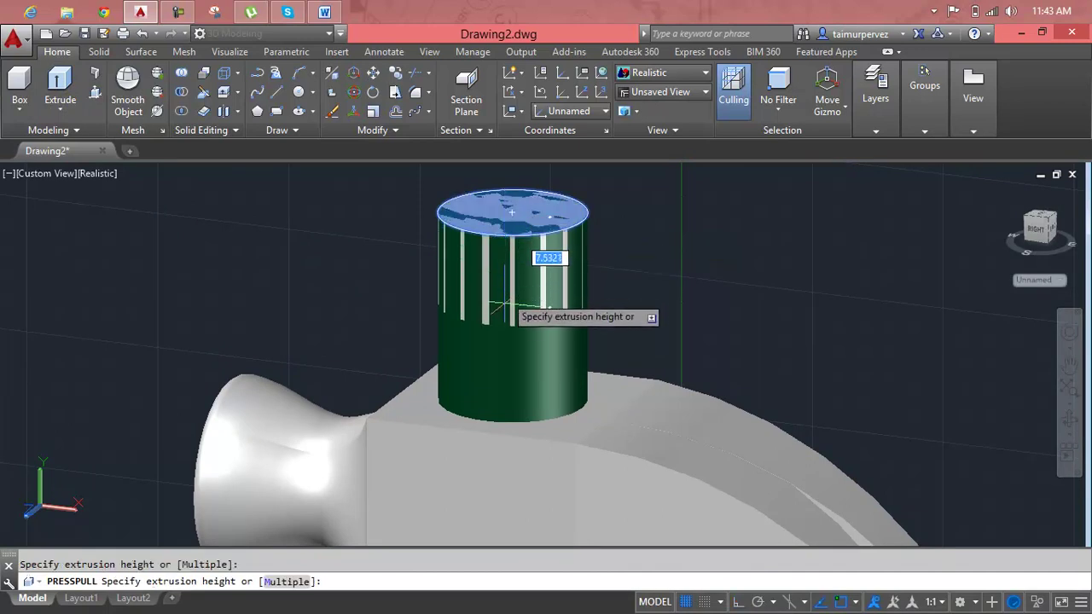
left_click(505, 390)
left_click(502, 393)
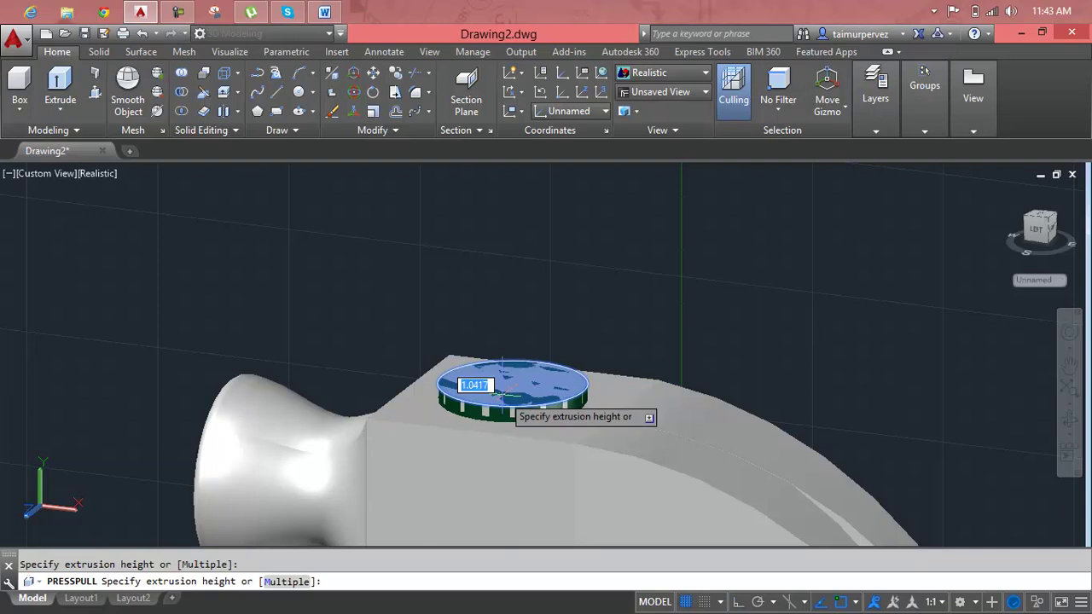
left_click(504, 391)
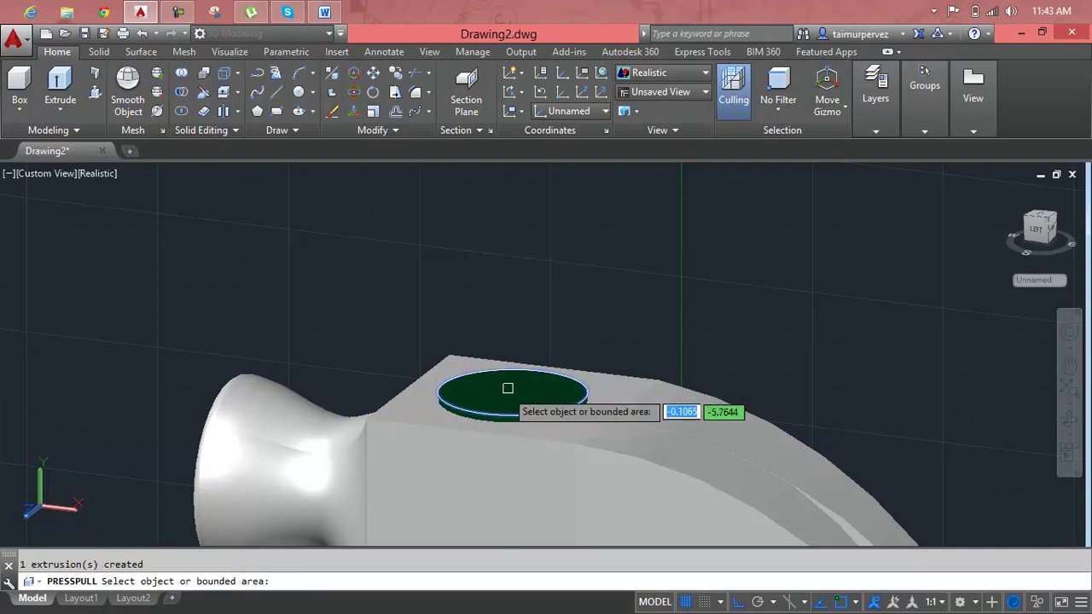
key("Escape")
scroll(579, 408, "down", 5)
- Orbit to the head's underside and try a press-pull on the round socket
middle_click_drag(580, 409, 563, 290)
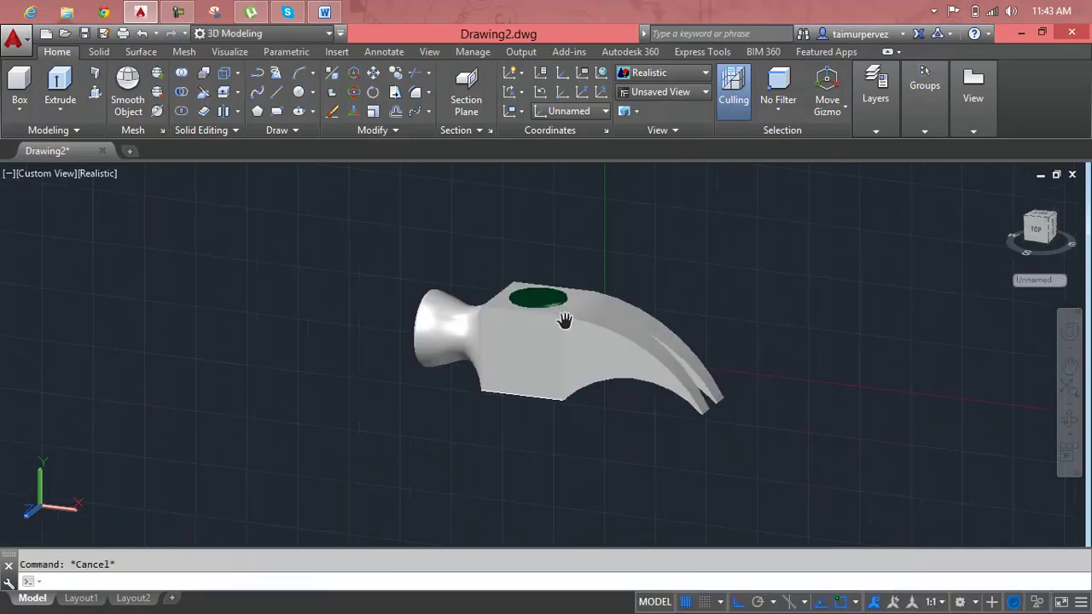
middle_click_drag(545, 458, 482, 301, "shift")
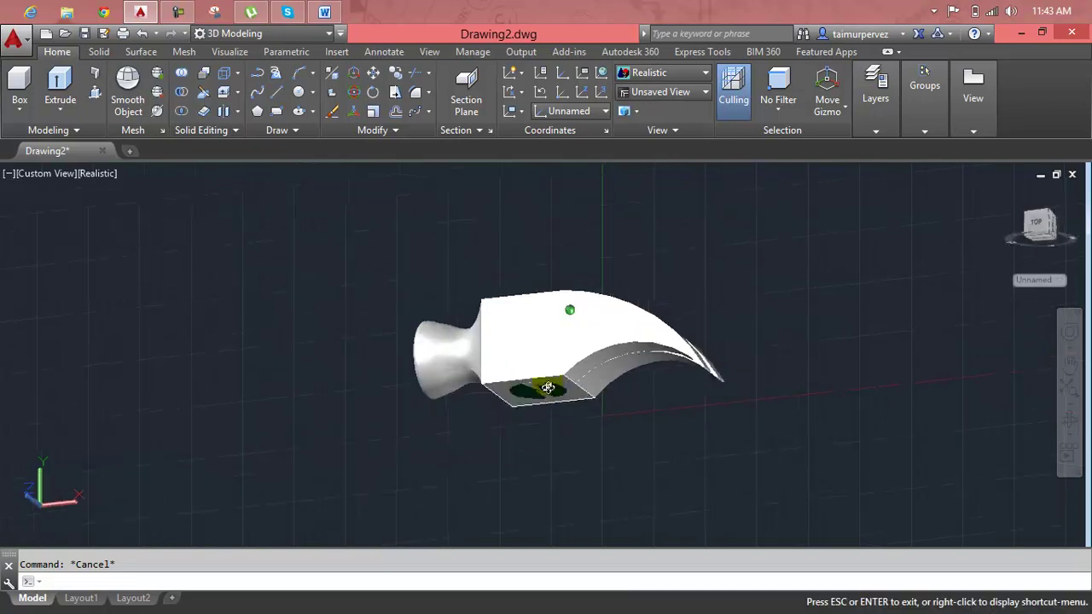
left_click(92, 93)
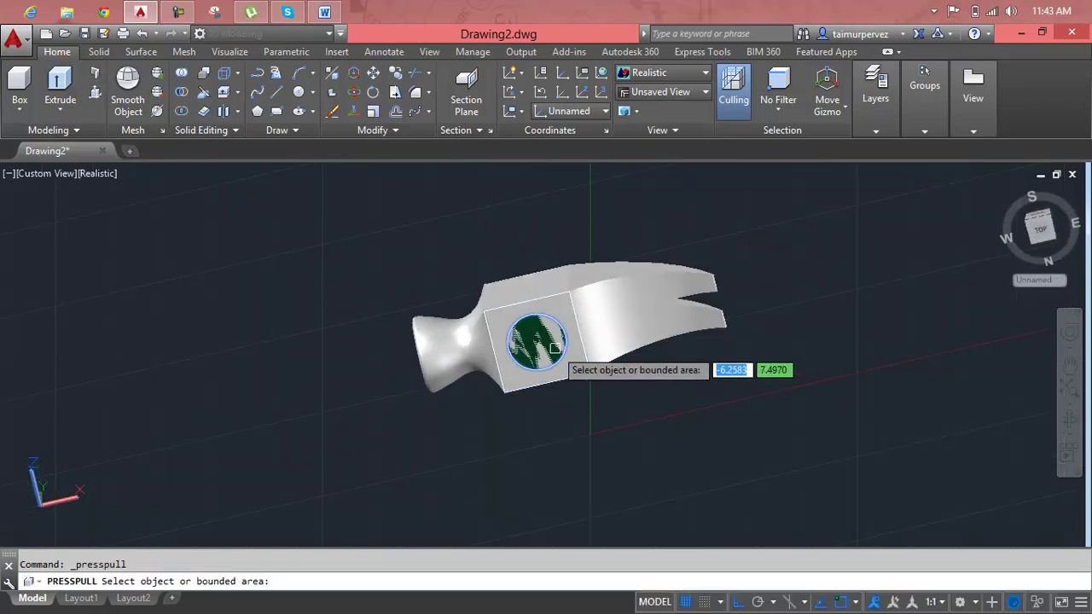
left_click(550, 346)
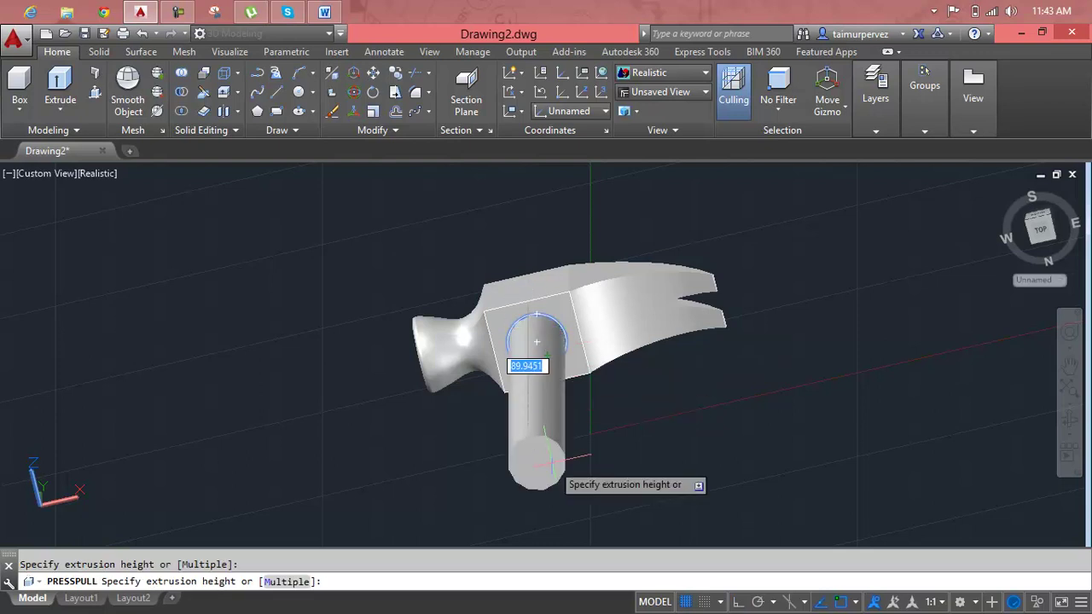
left_click(551, 464)
key("Escape")
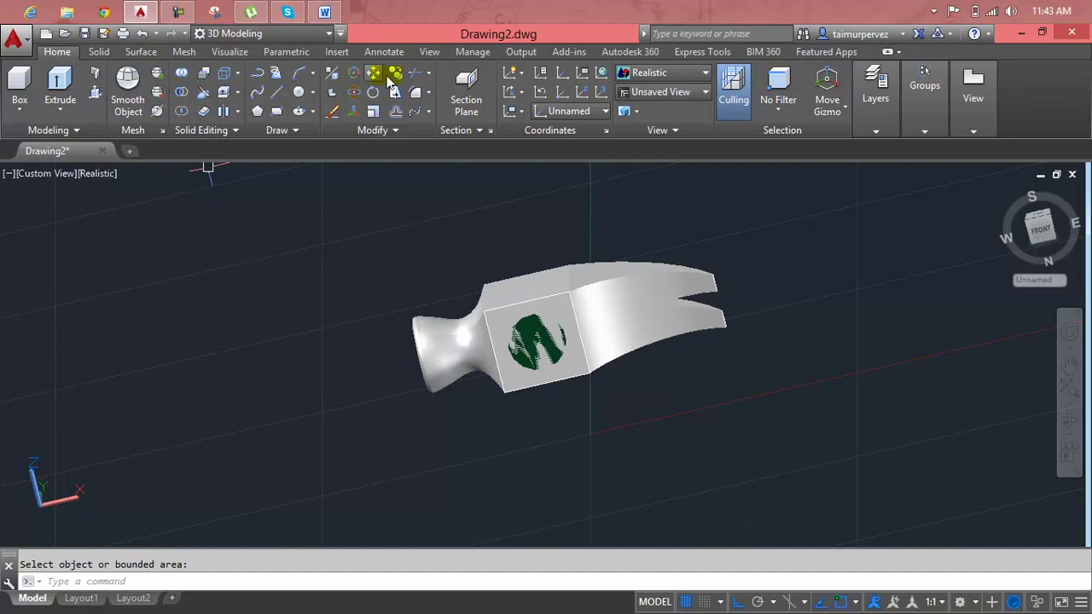
- Extrude the circular socket face far downward with zero taper to form the handle
left_click(222, 94)
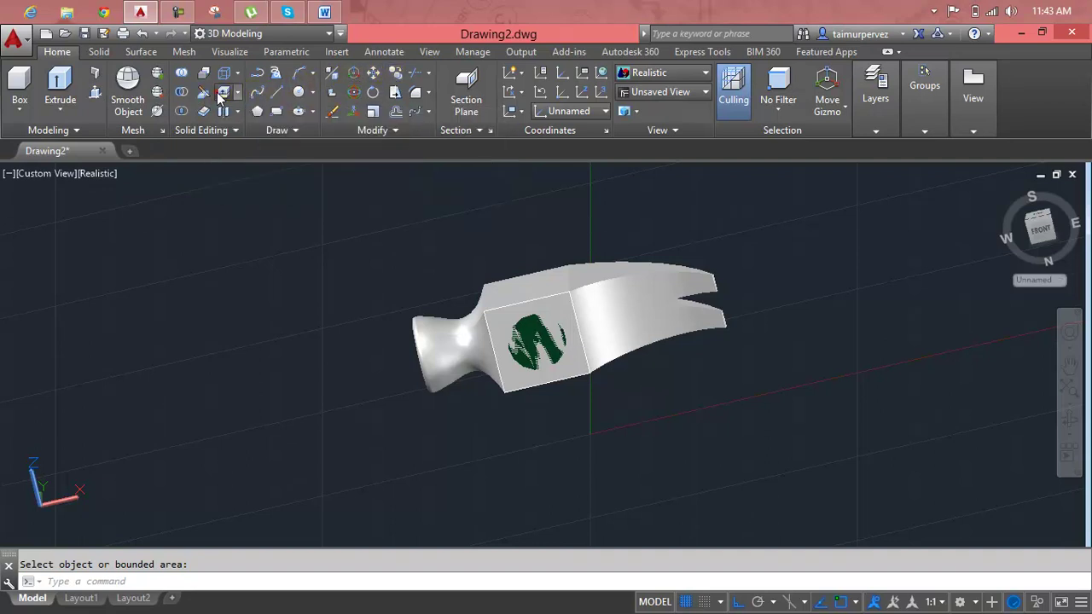
left_click(525, 333)
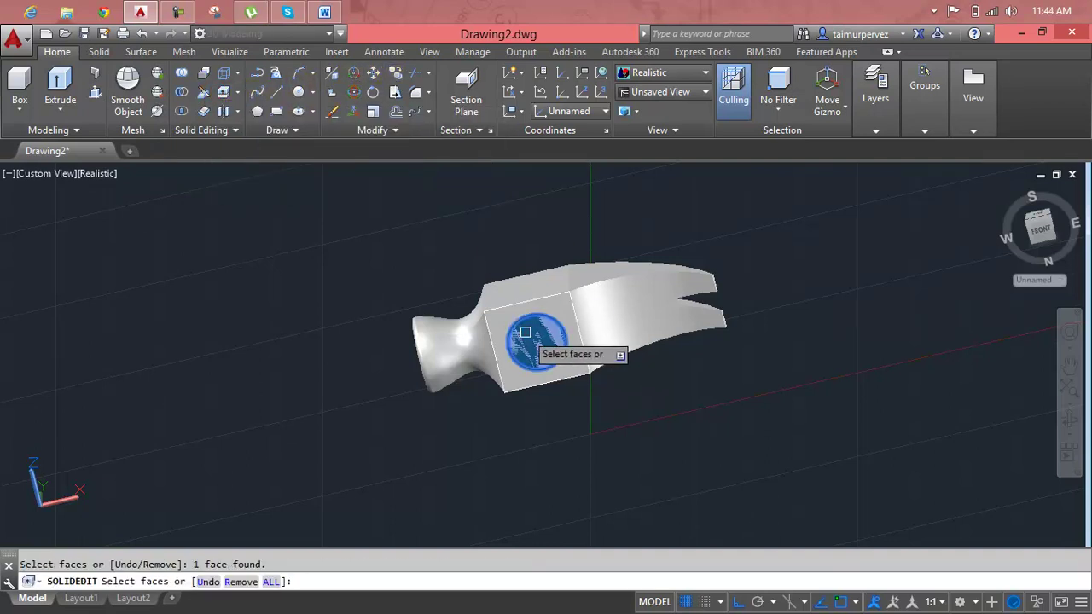
key("Return")
left_click(525, 337)
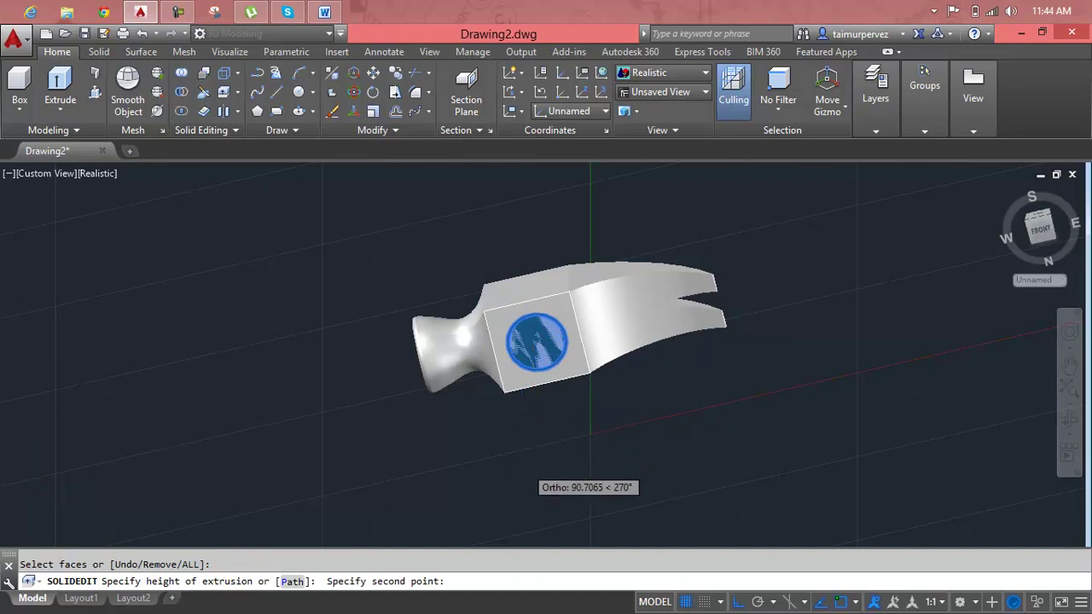
scroll(525, 469, "down", 5)
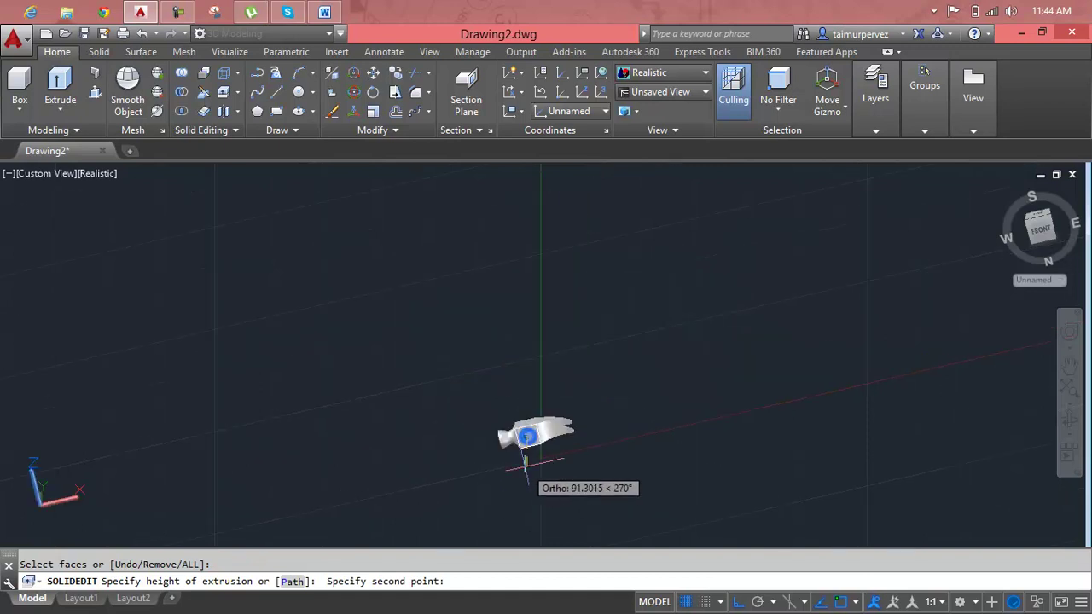
left_click(518, 535)
key("Return")
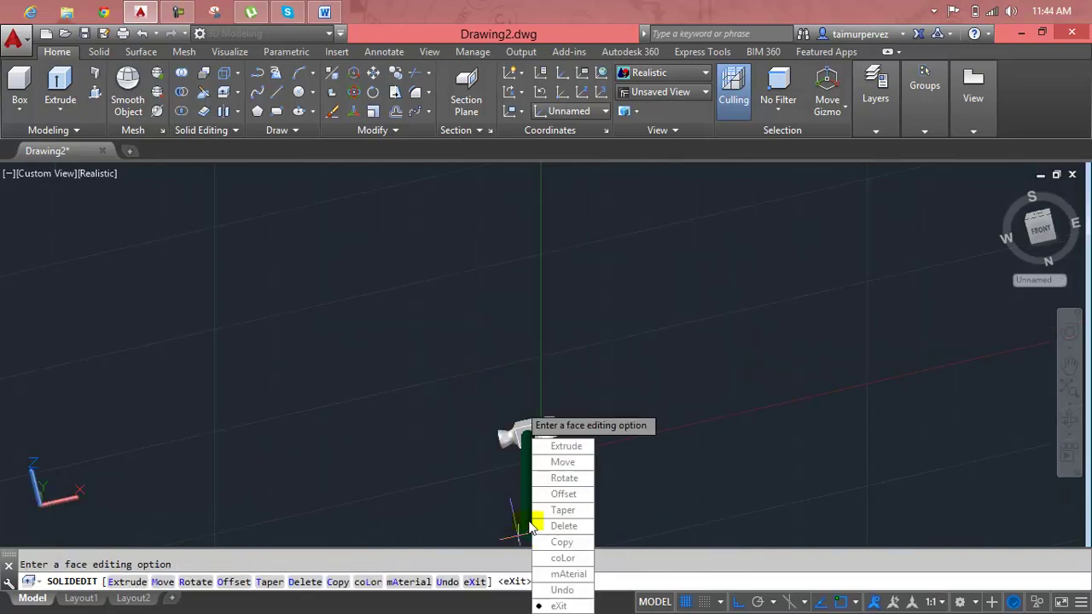
key("Escape")
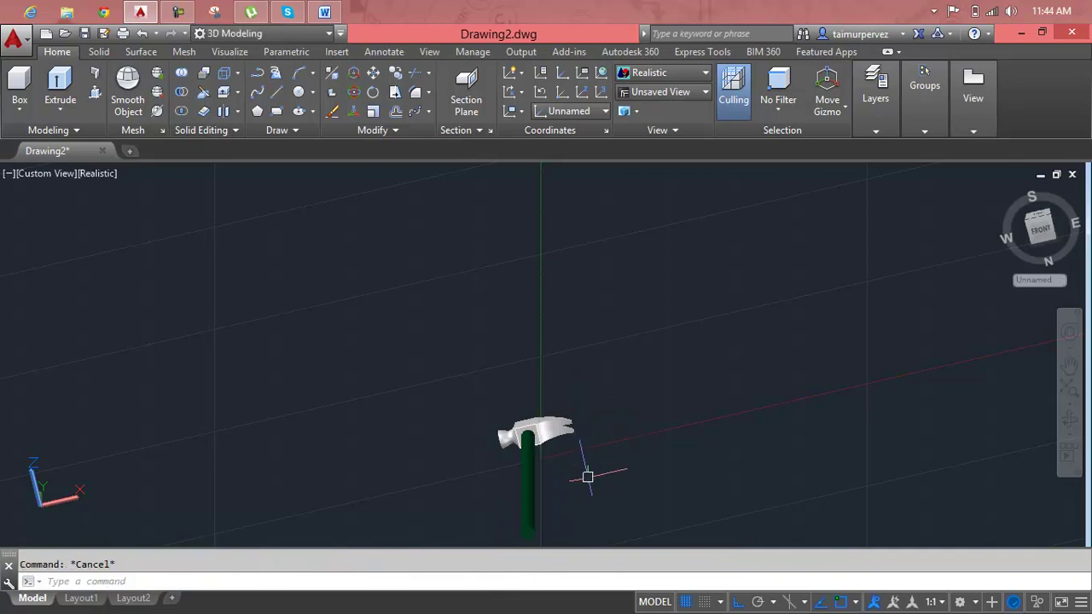
middle_click_drag(588, 476, 560, 558, "shift")
- Orbit to the handle's bottom end, abandoning a first press-pull attempt
mouse_move(568, 463)
middle_mouse_down()
mouse_move(563, 393)
mouse_move(592, 273)
mouse_move(594, 345)
mouse_move(605, 299)
middle_mouse_up()
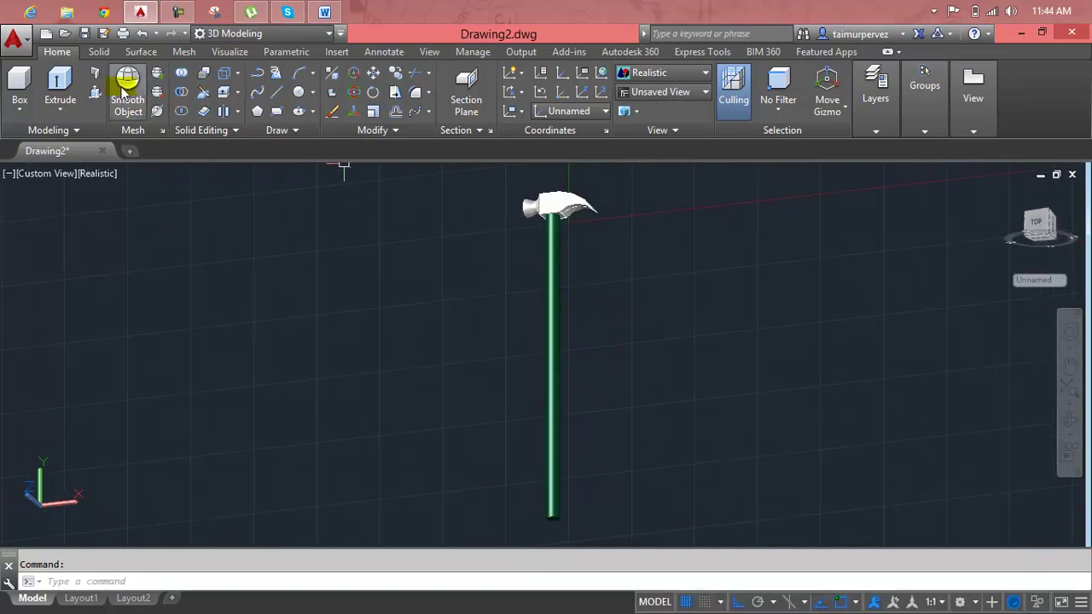
left_click(95, 94)
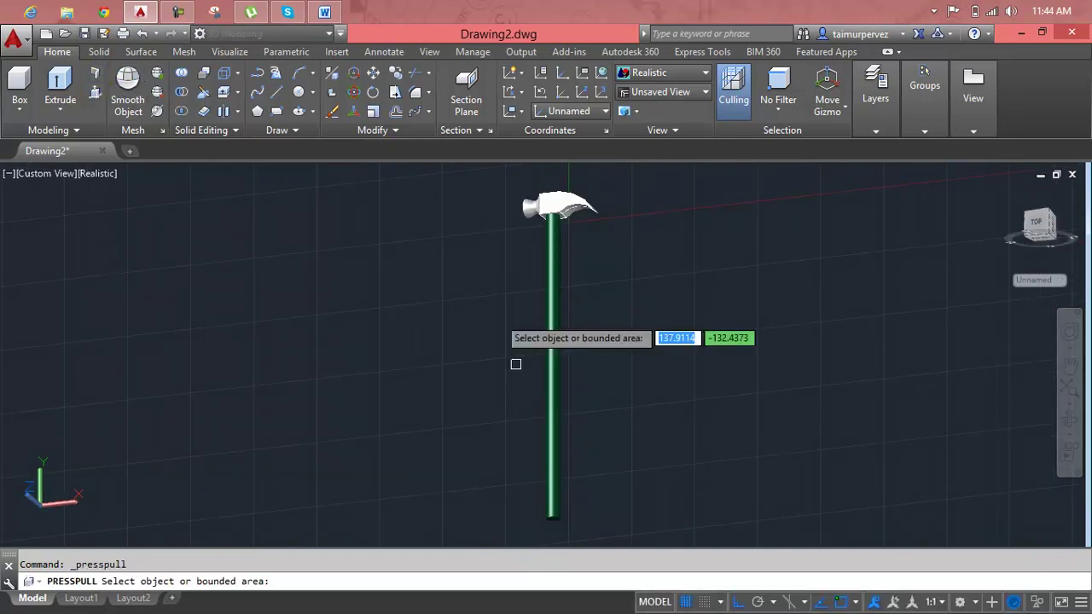
middle_click_drag(552, 521, 561, 439, "shift")
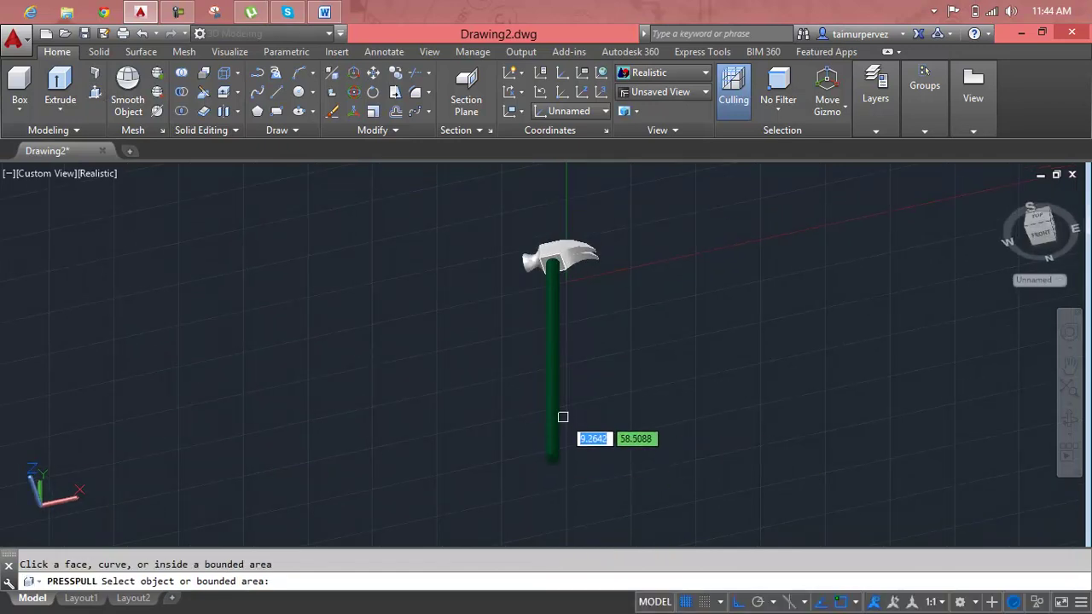
mouse_move(558, 458)
middle_mouse_down("shift")
mouse_move(561, 383)
mouse_move(566, 402)
middle_mouse_up("shift")
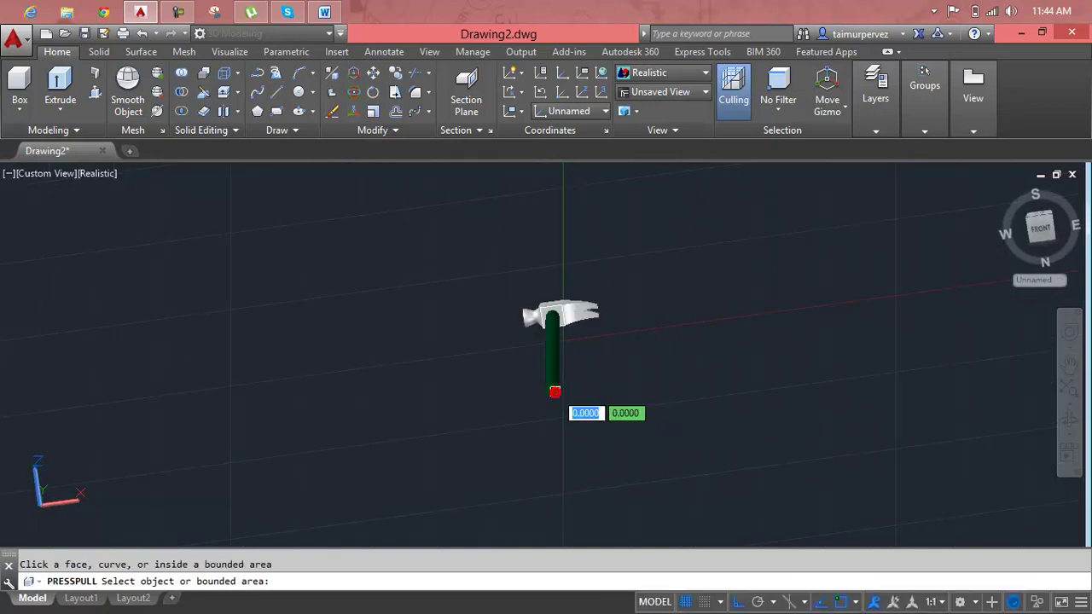
scroll(554, 391, "up", 4)
scroll(555, 389, "up", 2)
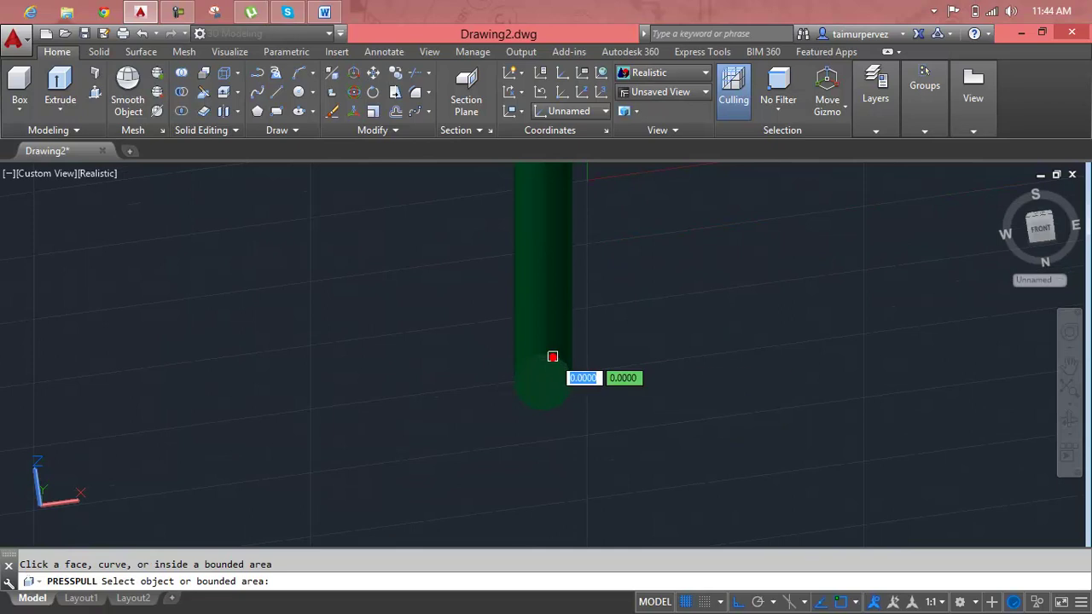
key("Escape")
- Press-pull the handle's circular end face outward to extend the handle
left_click(96, 93)
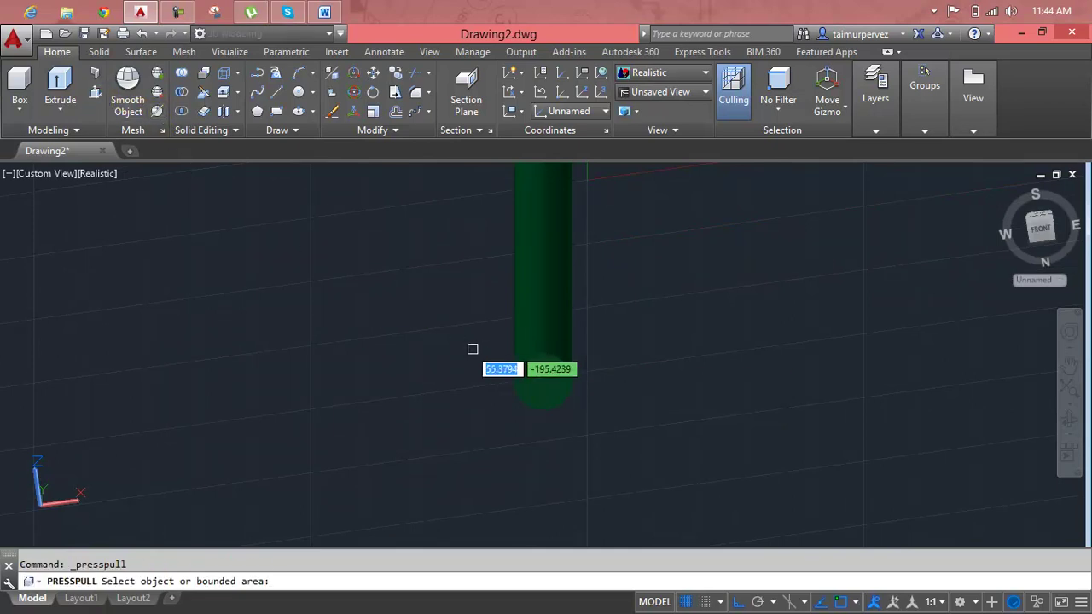
left_click(541, 383)
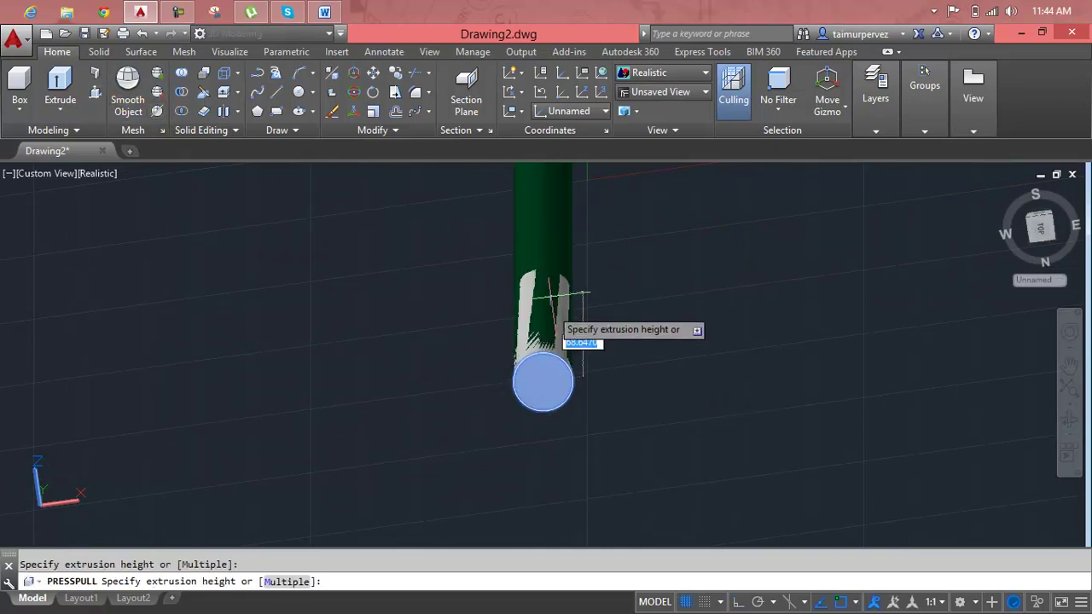
middle_click_drag(555, 262, 529, 451, "shift")
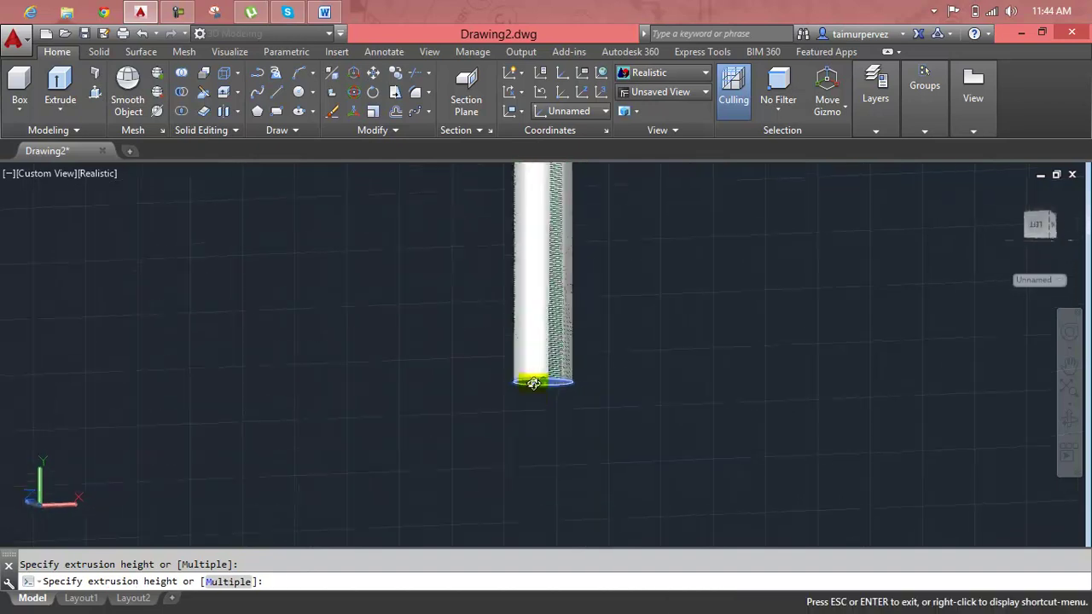
scroll(579, 392, "down", 2)
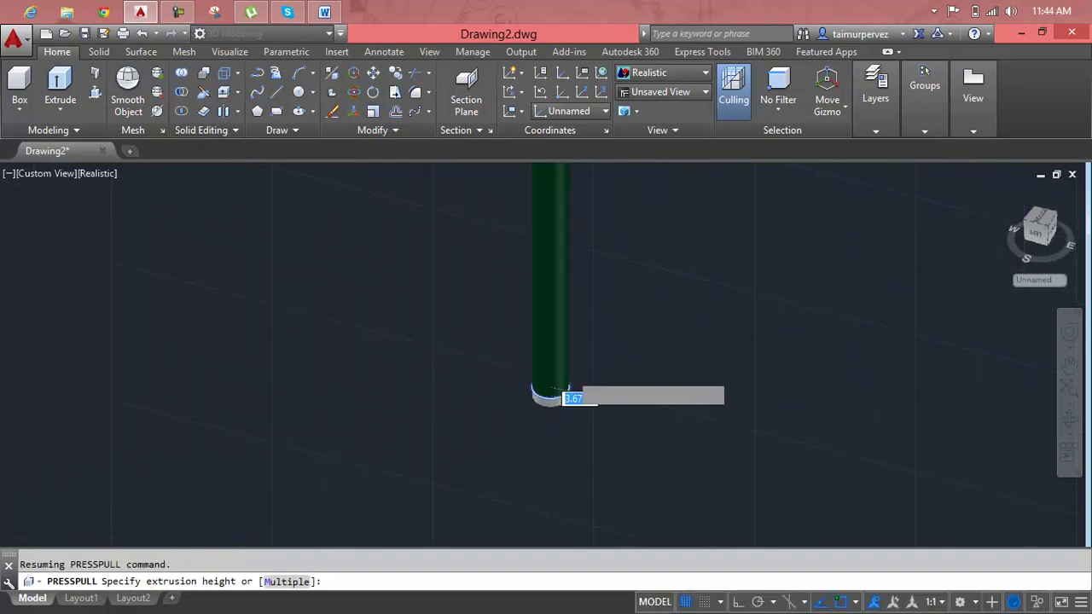
scroll(577, 391, "down", 5)
scroll(572, 384, "down", 3)
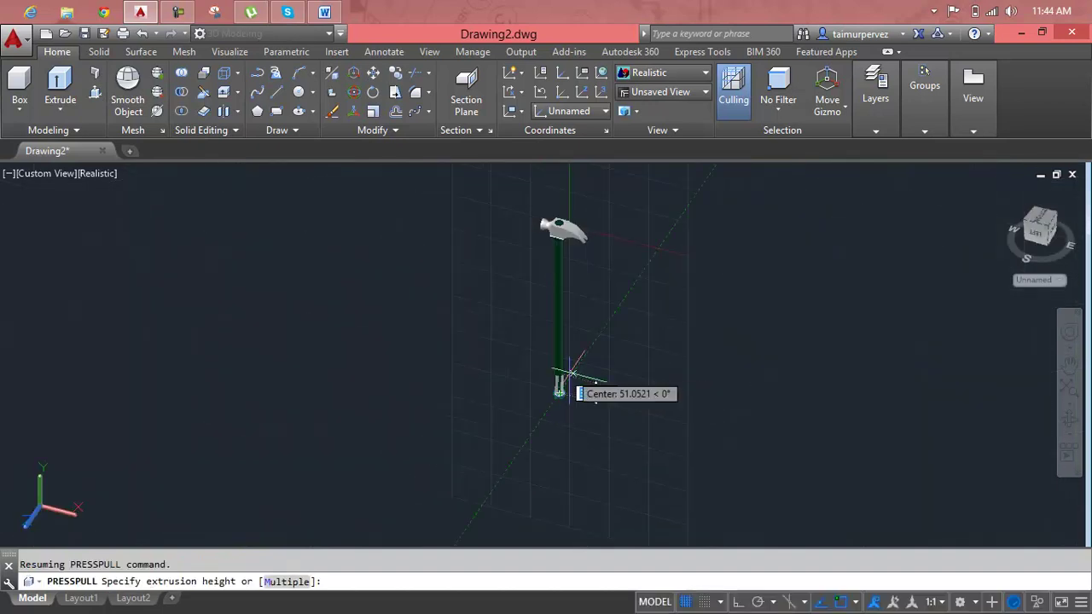
left_click(586, 298)
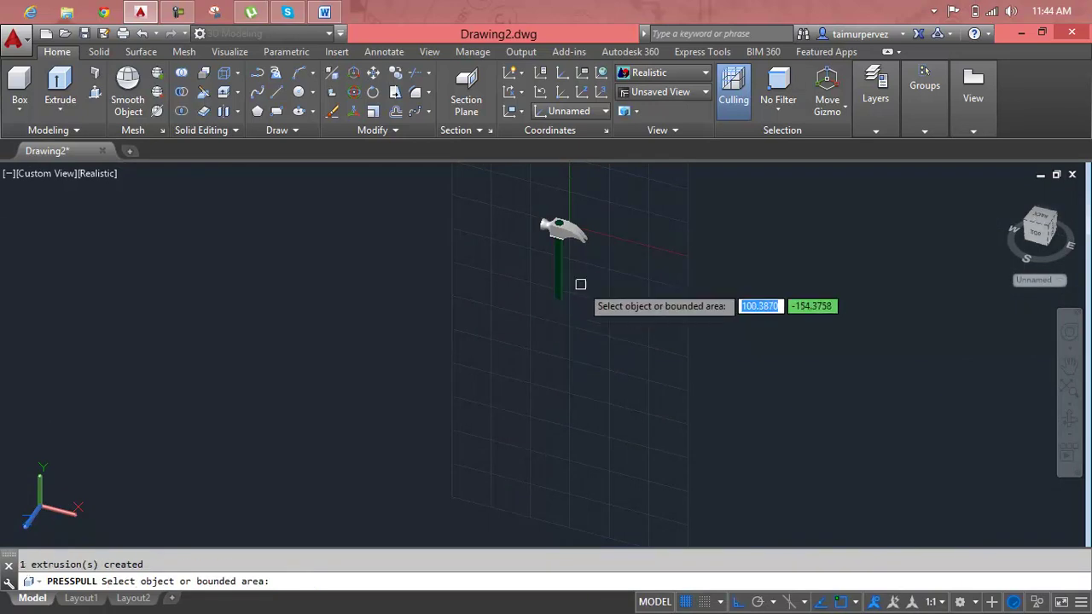
scroll(568, 261, "up", 3)
scroll(563, 258, "up", 2)
key("Return")
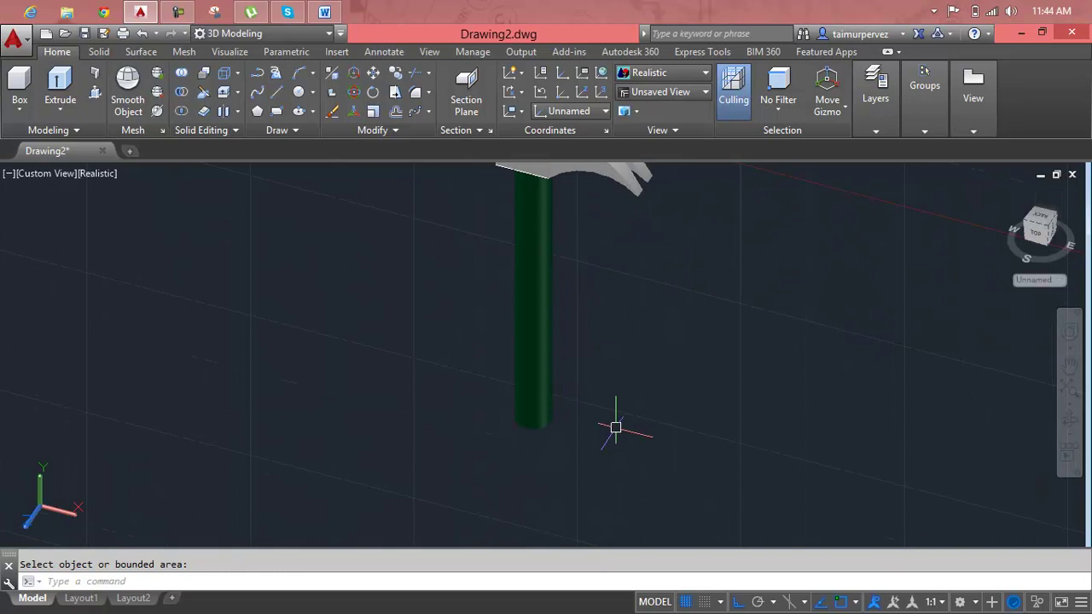
scroll(528, 358, "up", 3)
scroll(529, 359, "down", 4)
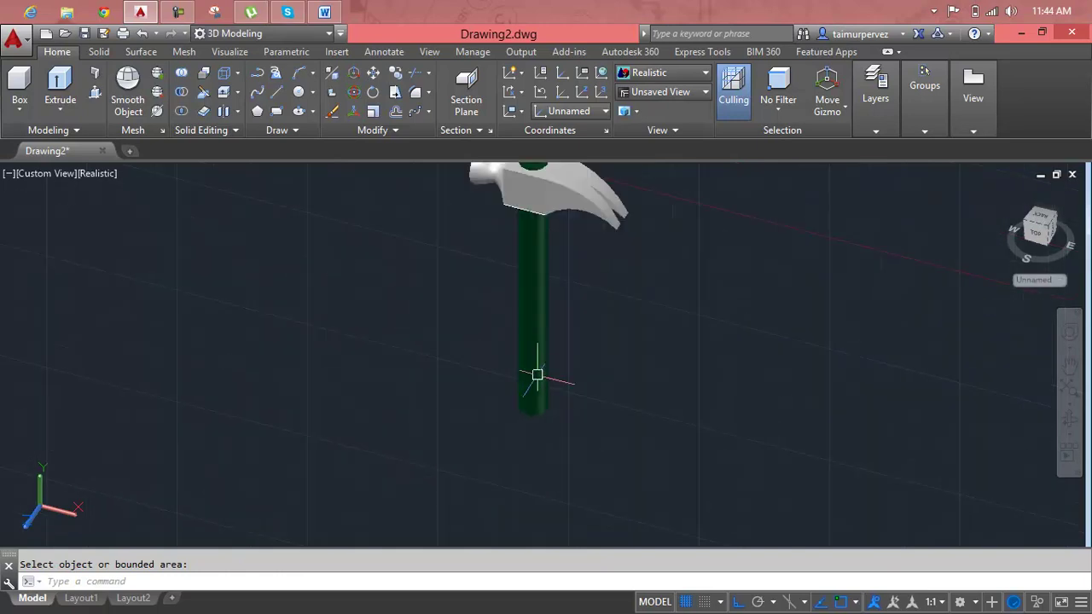
- Cycle through the Top, Front and Right preset views of the hammer
scroll(536, 375, "down", 2)
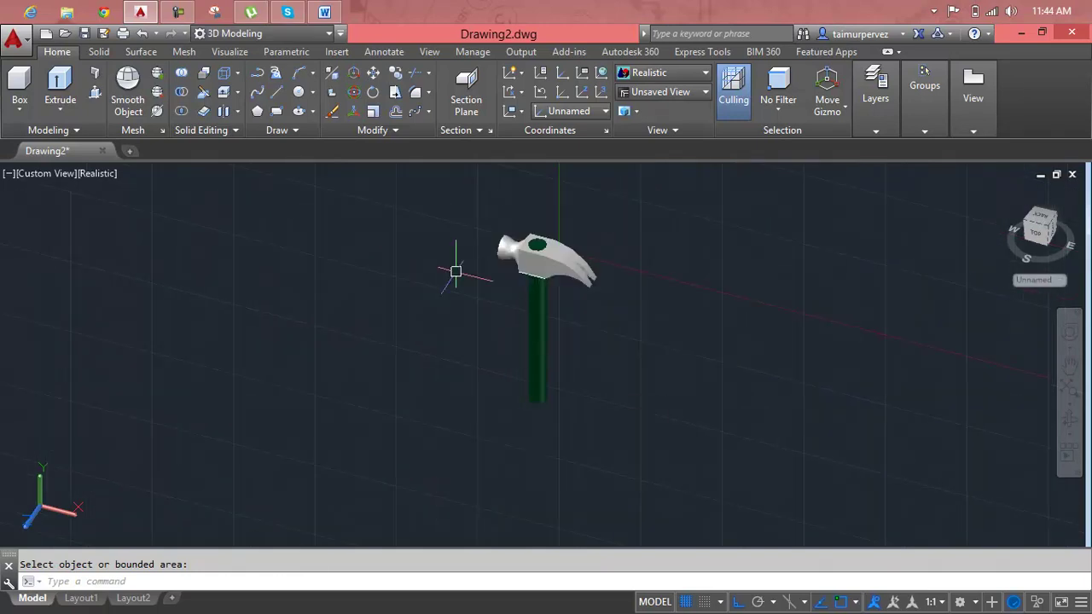
left_click(57, 175)
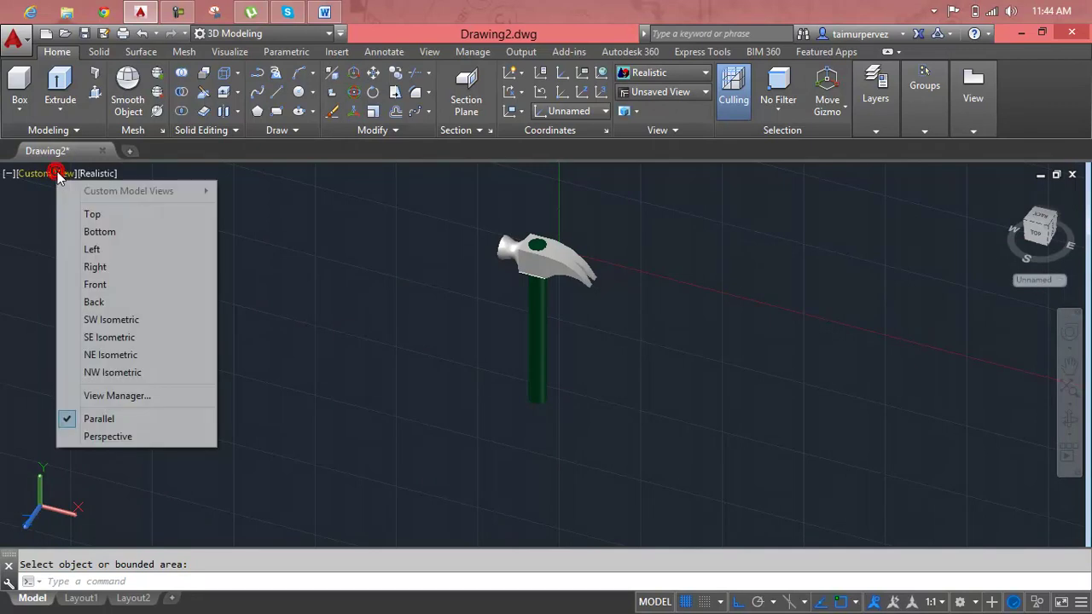
left_click(66, 214)
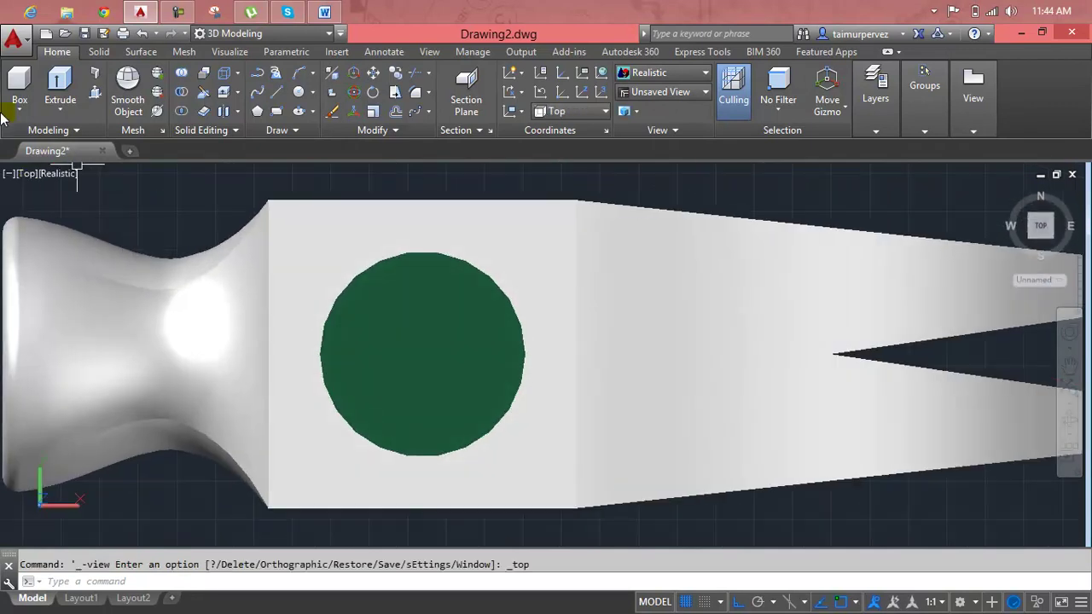
left_click(27, 174)
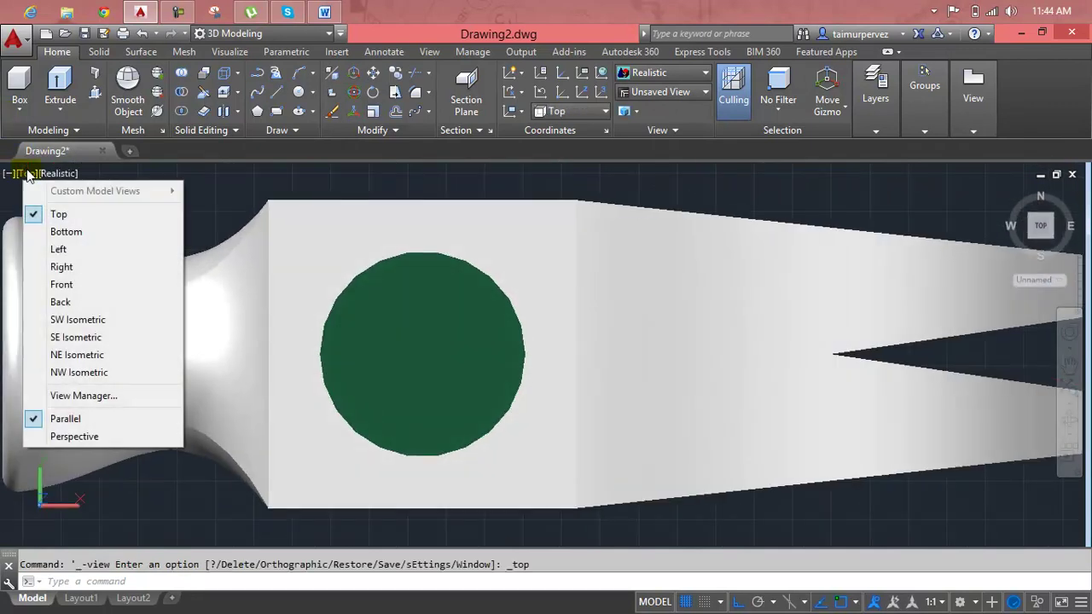
left_click(61, 284)
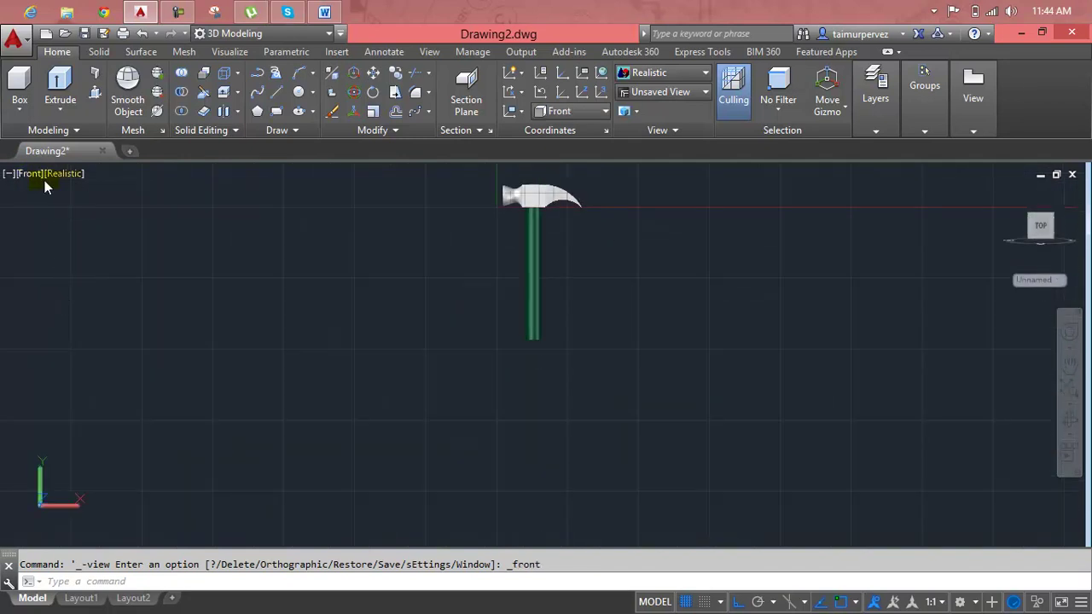
left_click(24, 175)
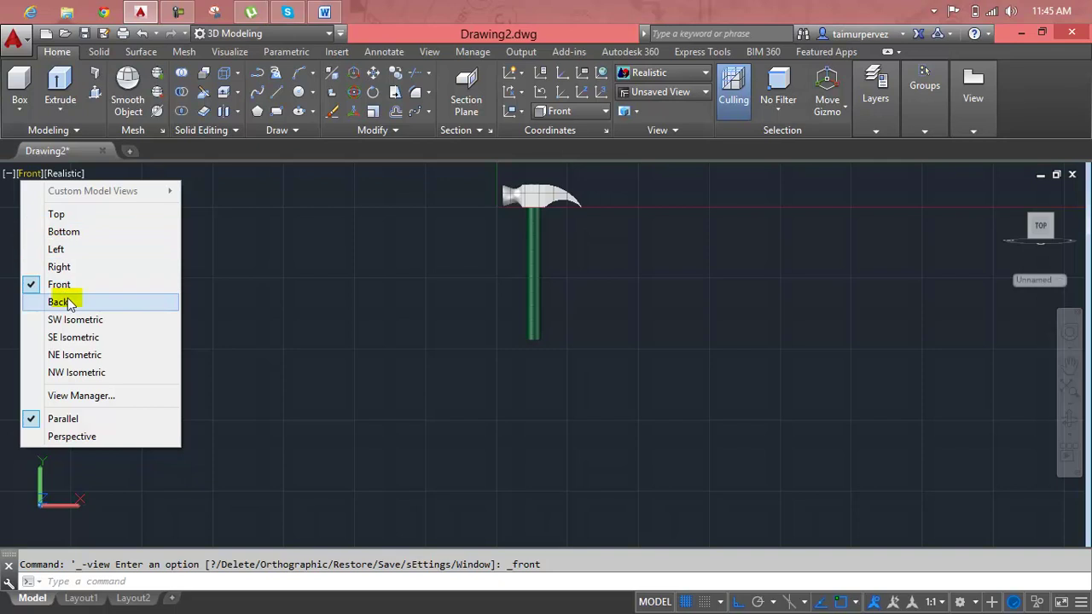
left_click(78, 267)
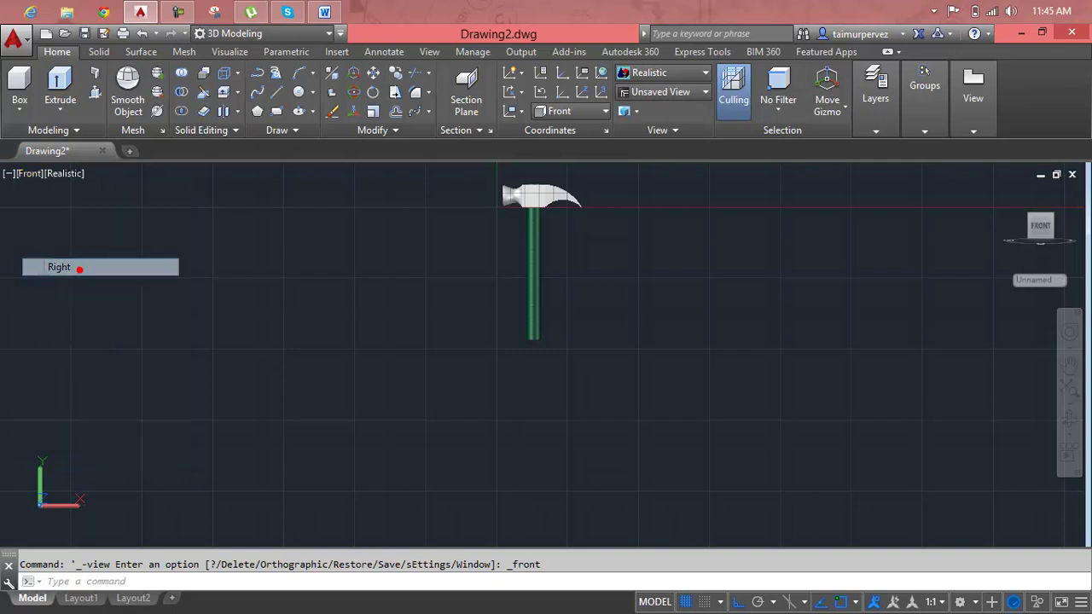
- Return to the Front view and zoom in on the handle
left_click(35, 175)
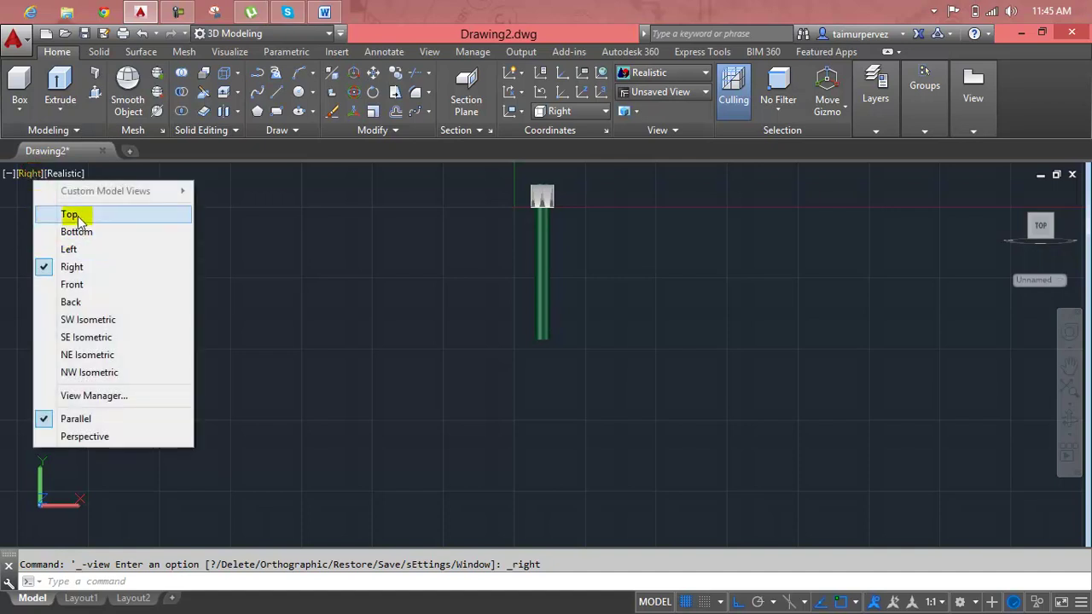
left_click(71, 284)
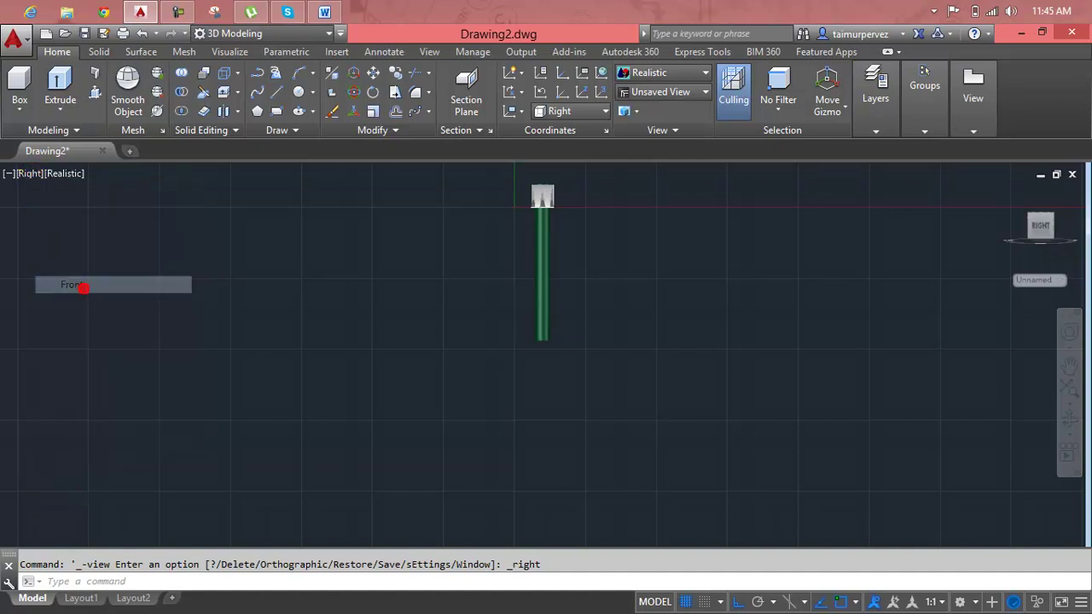
scroll(551, 315, "up", 3)
scroll(546, 316, "up", 3)
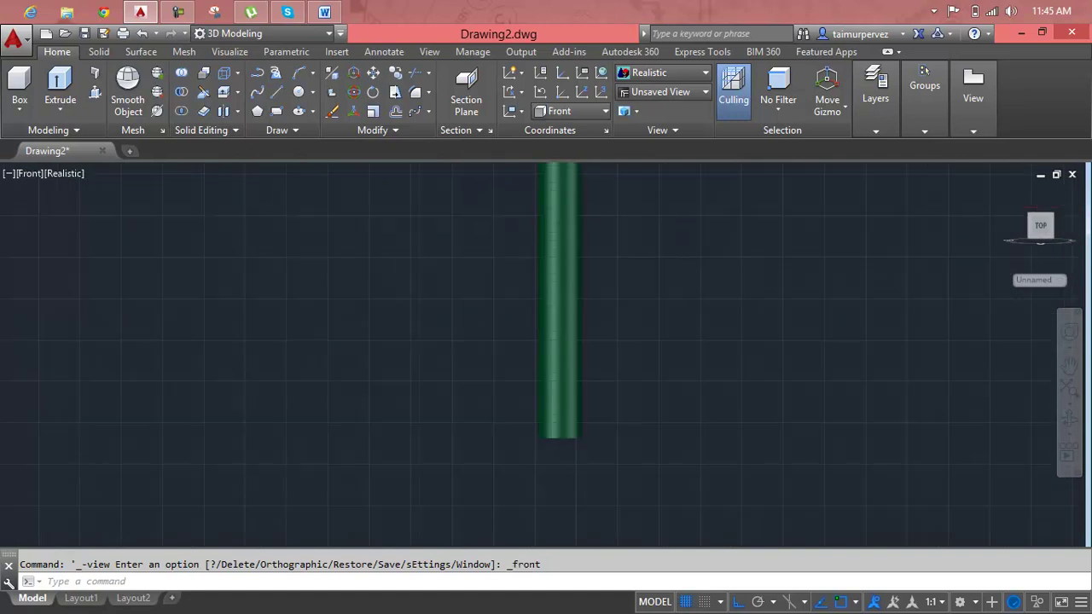
scroll(537, 316, "up", 3)
key("Escape")
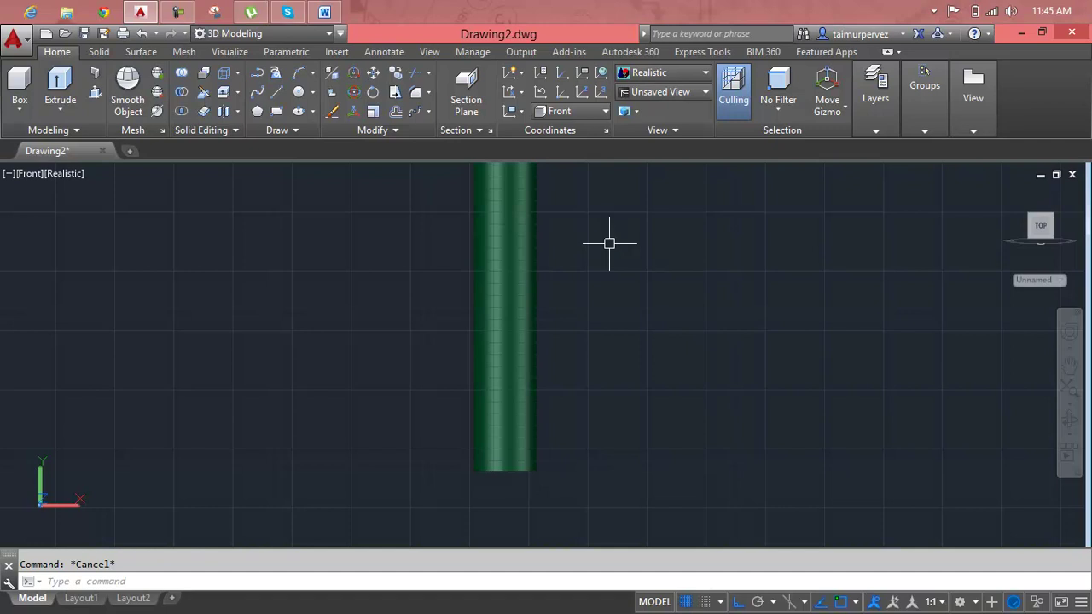
- Draw a rectangle from the handle's lower-left end to a corner below and right
scroll(609, 244, "down", 3)
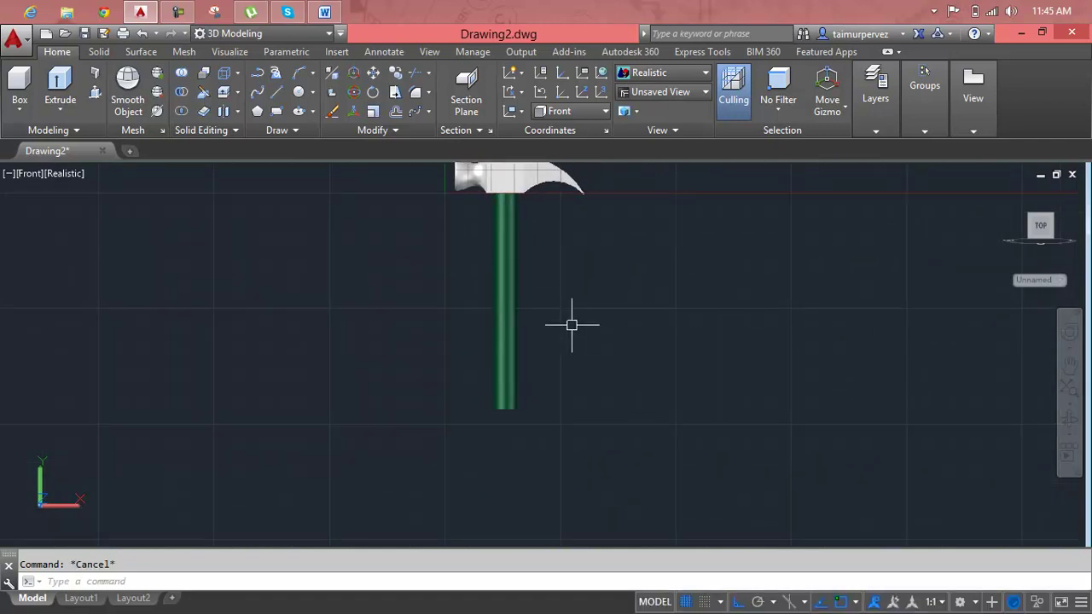
type("rec")
key("Return")
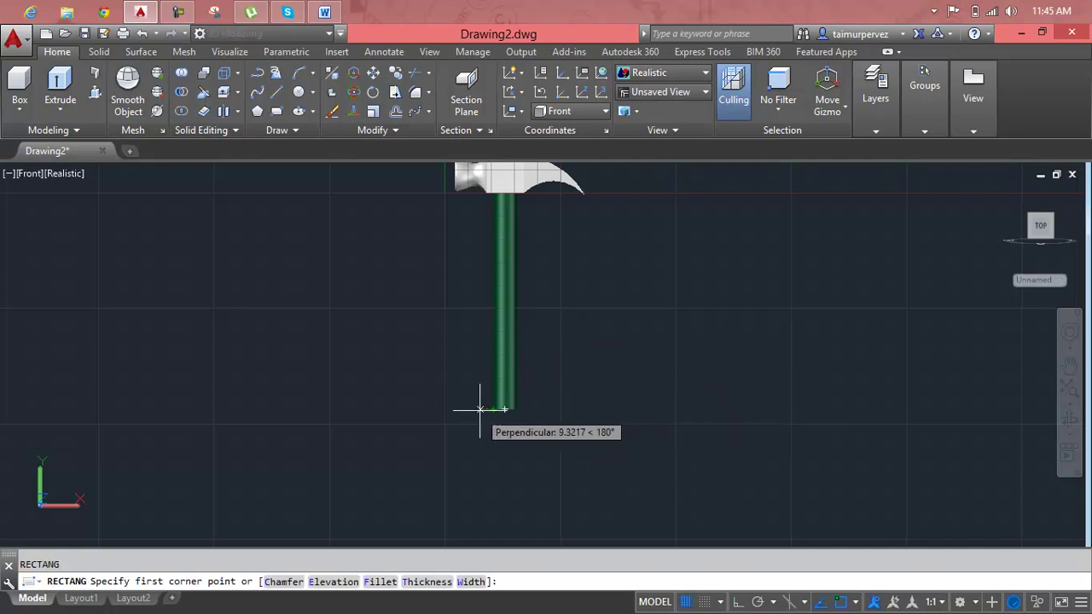
left_click(483, 410)
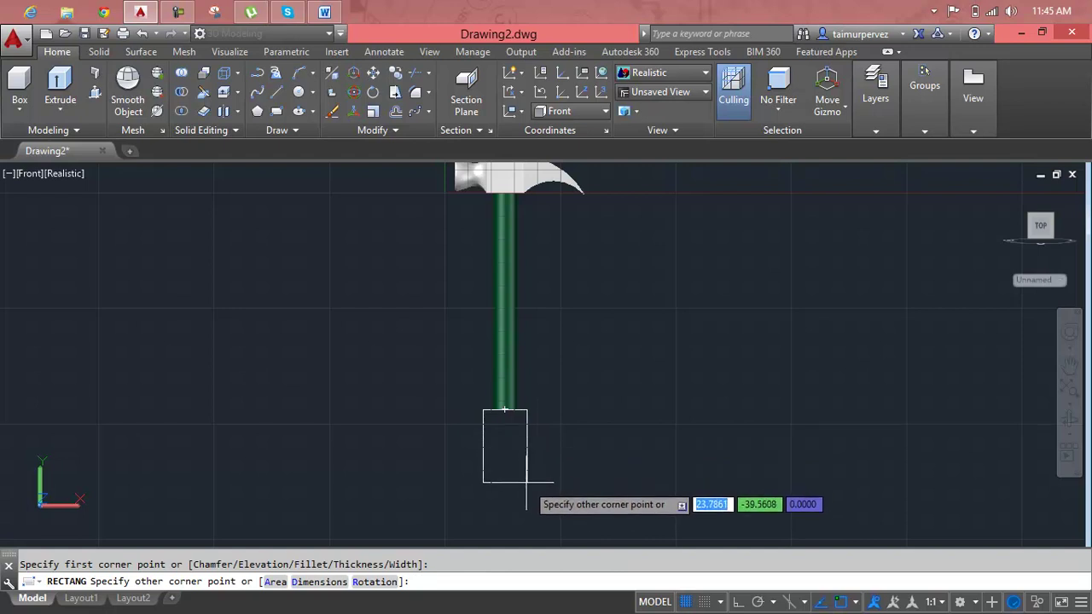
left_click(526, 504)
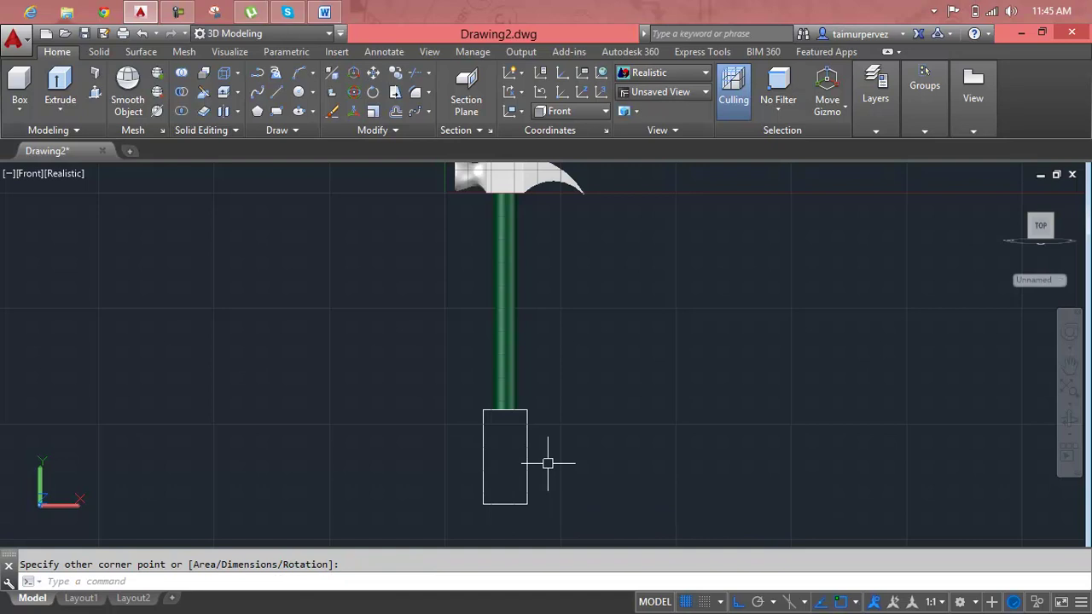
scroll(547, 463, "up", 2)
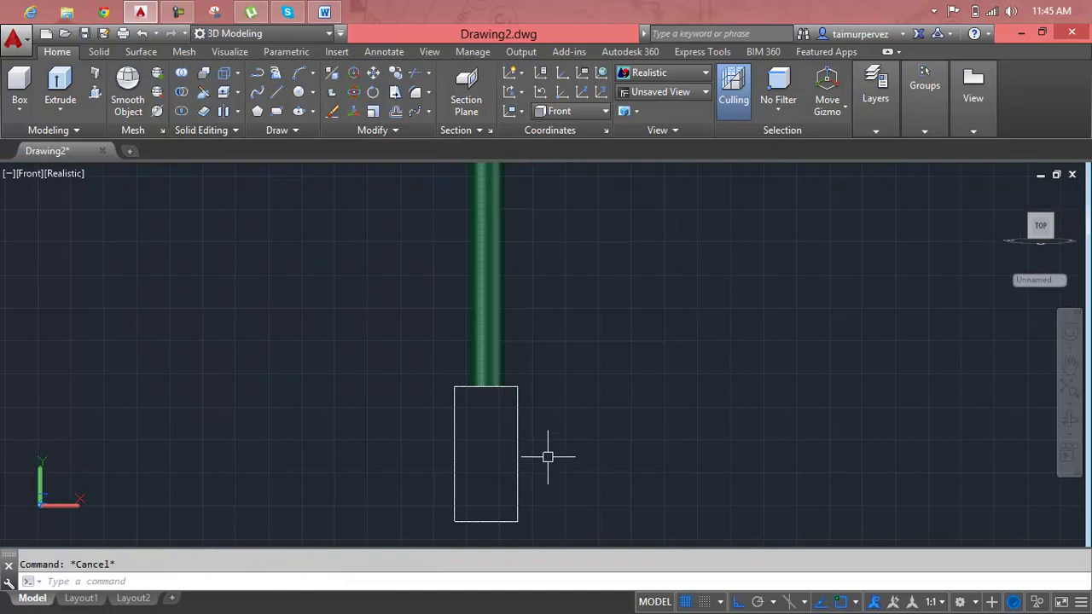
mouse_move(534, 423)
middle_mouse_down("shift")
mouse_move(476, 454)
mouse_move(371, 276)
middle_mouse_up("shift")
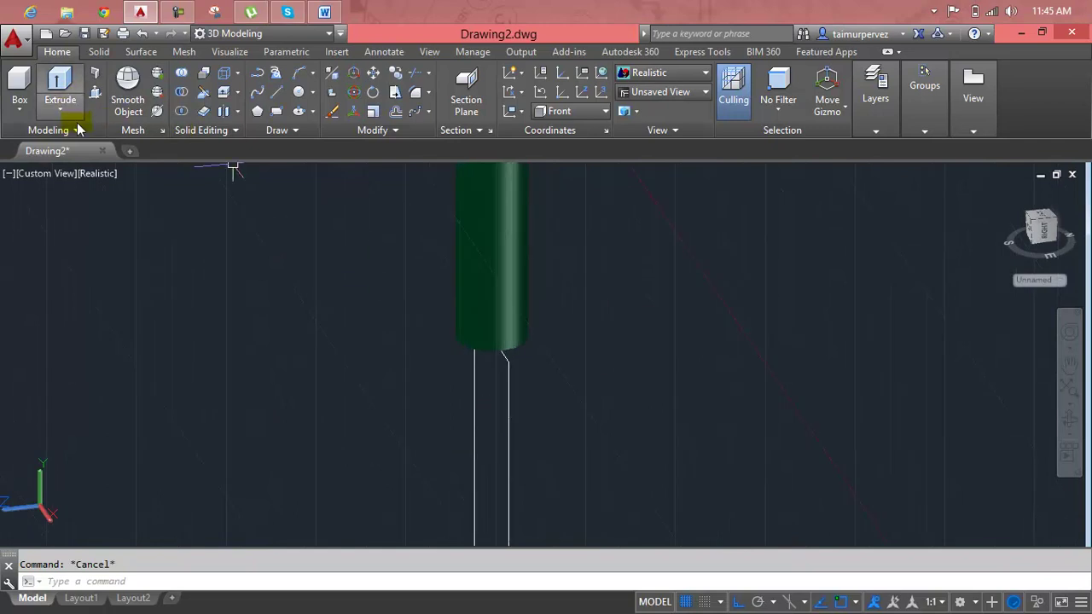
- Press-pull the rectangle into a box, then pull one of its faces further
key("ctrl+shift+e")
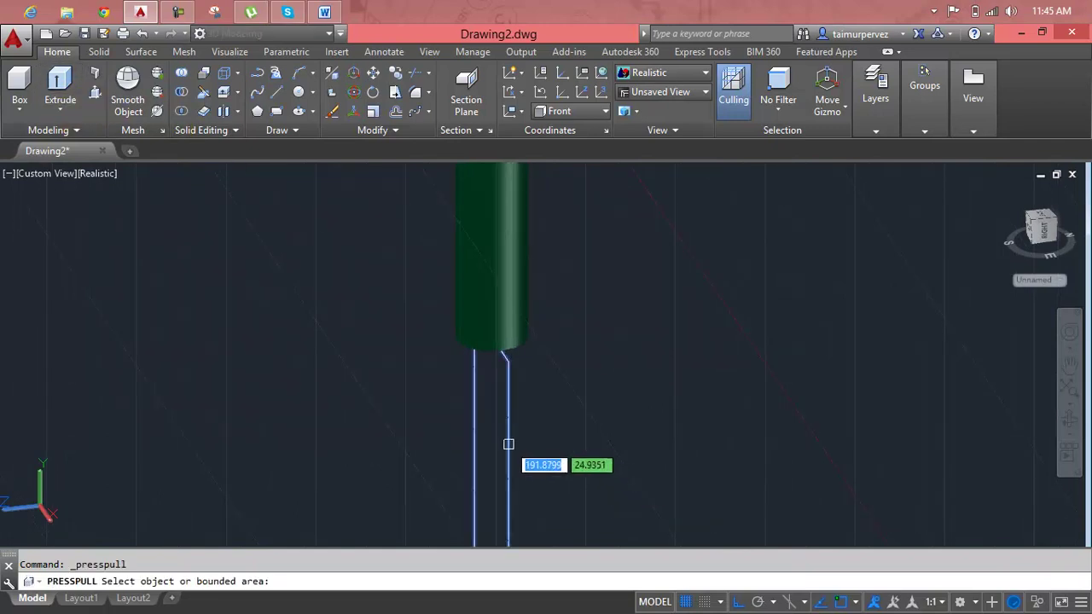
left_click(504, 440)
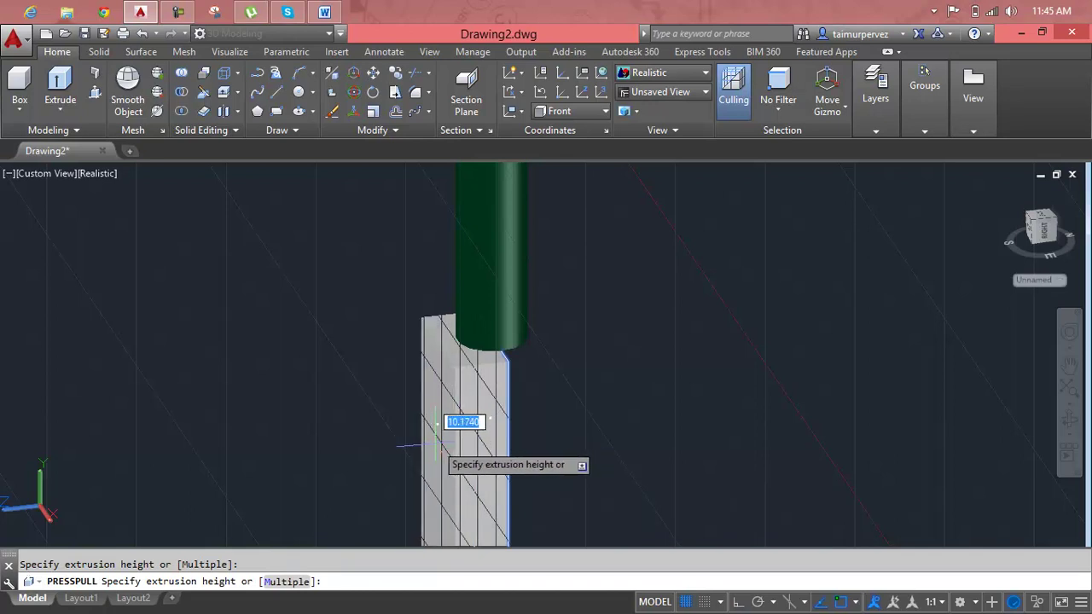
left_click(435, 444)
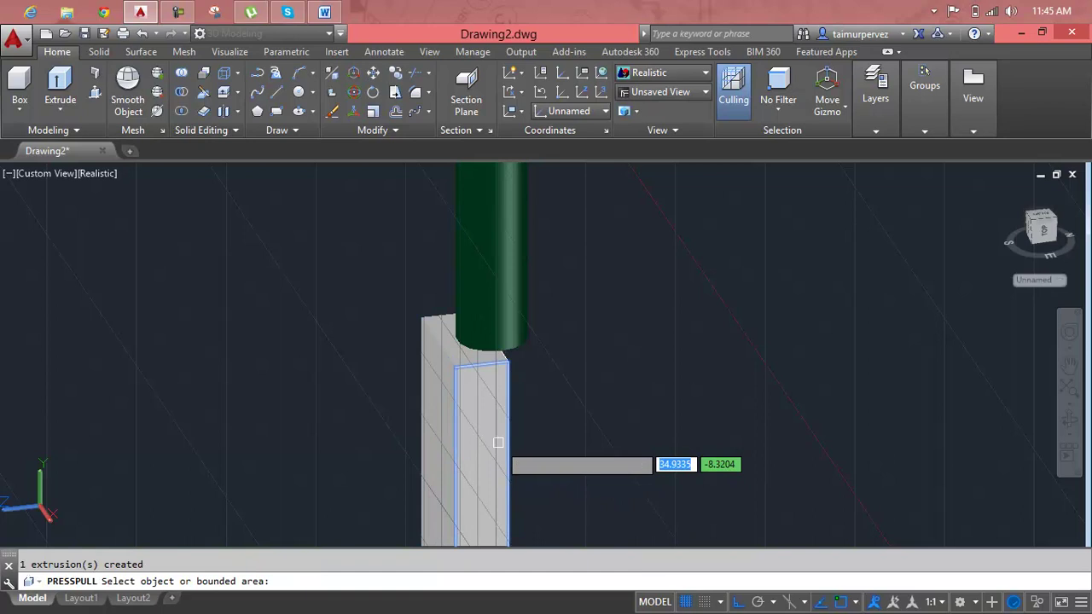
mouse_move(524, 446)
middle_mouse_down("shift")
mouse_move(517, 479)
mouse_move(487, 479)
middle_mouse_up("shift")
left_click(471, 433)
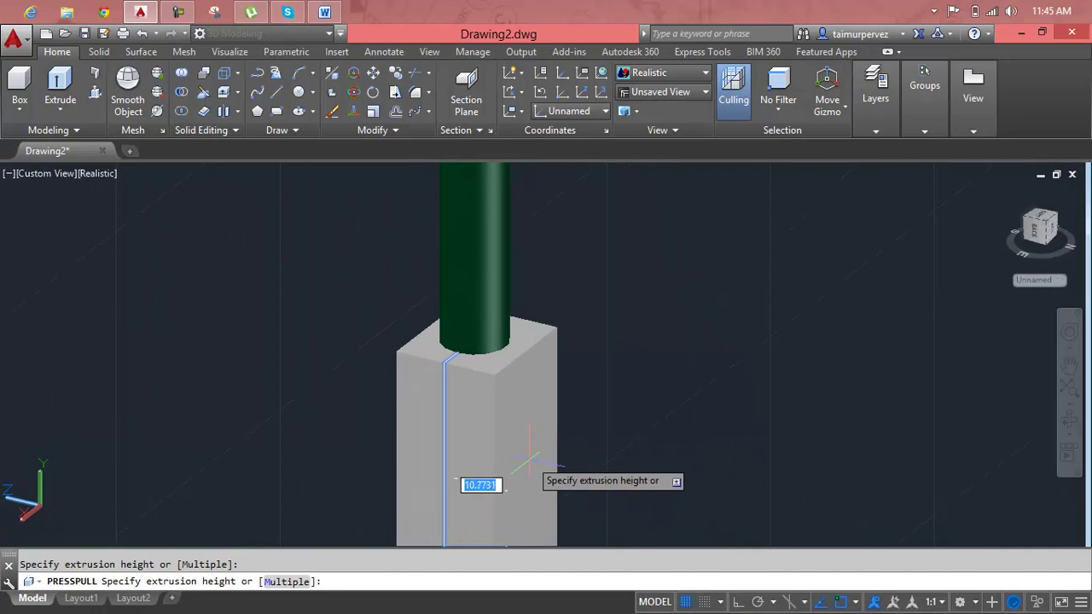
left_click(528, 465)
scroll(523, 456, "down", 4)
- Move the grip block straight up along Z until it meets the handle's bottom
key("Escape")
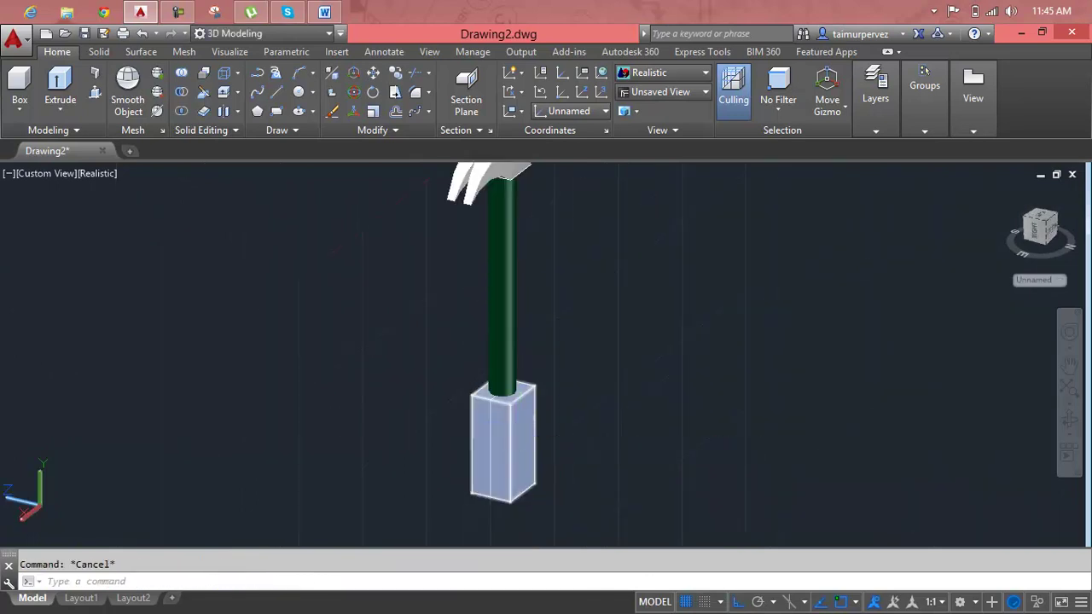
left_click(513, 445)
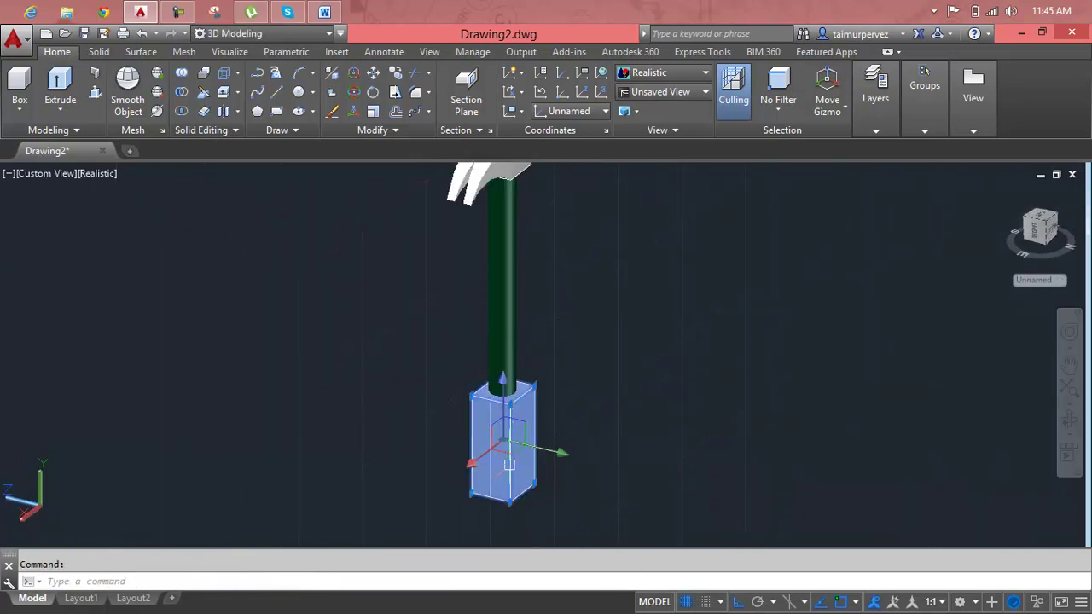
left_click(504, 389)
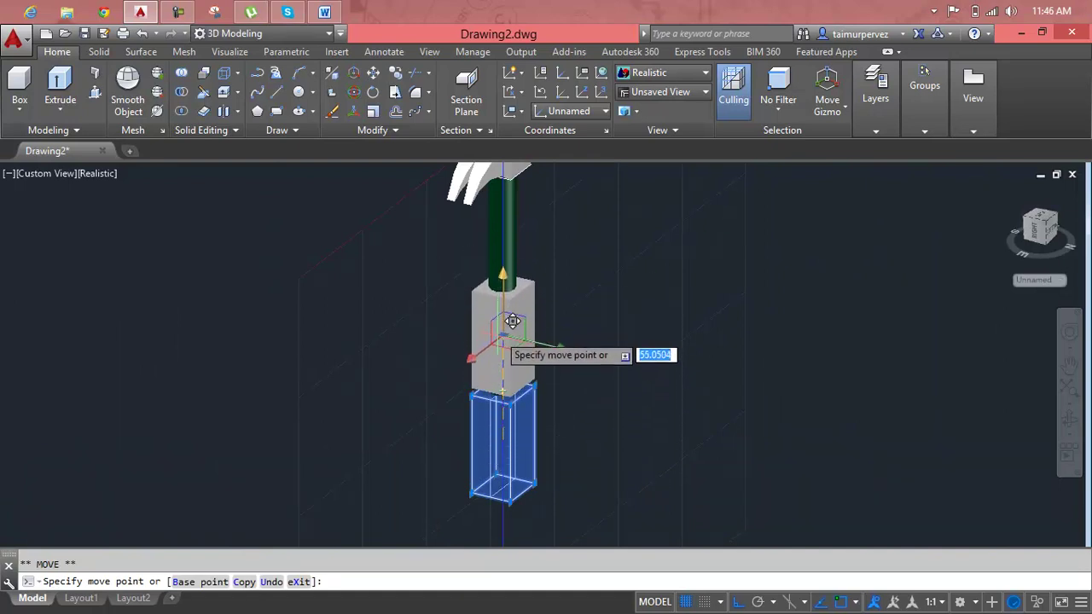
left_click(498, 347)
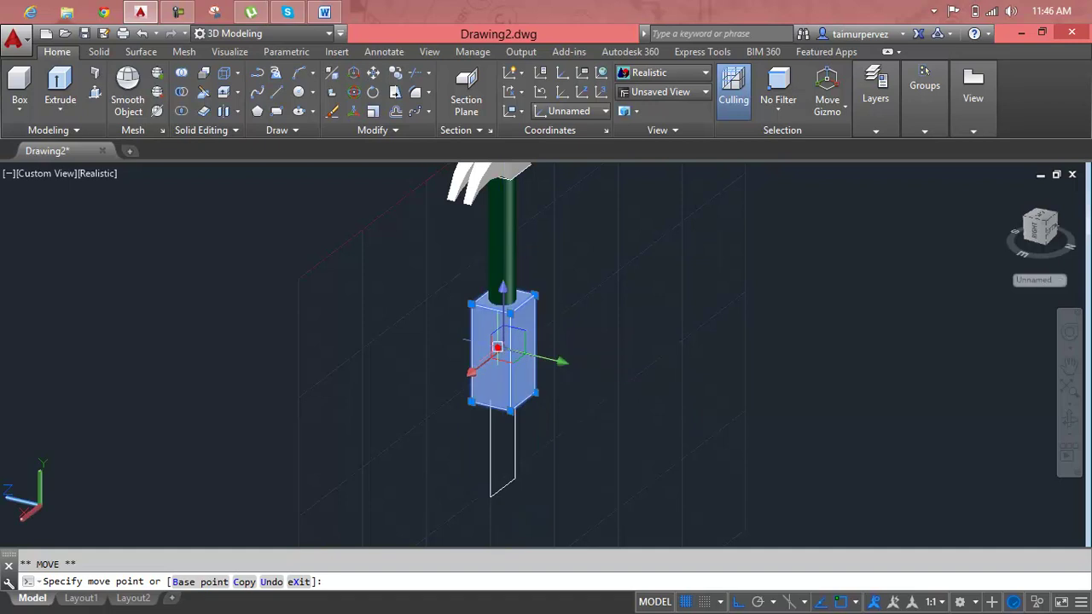
key("Escape")
- Remove the leftover rectangle outline beneath the block
left_click(587, 446)
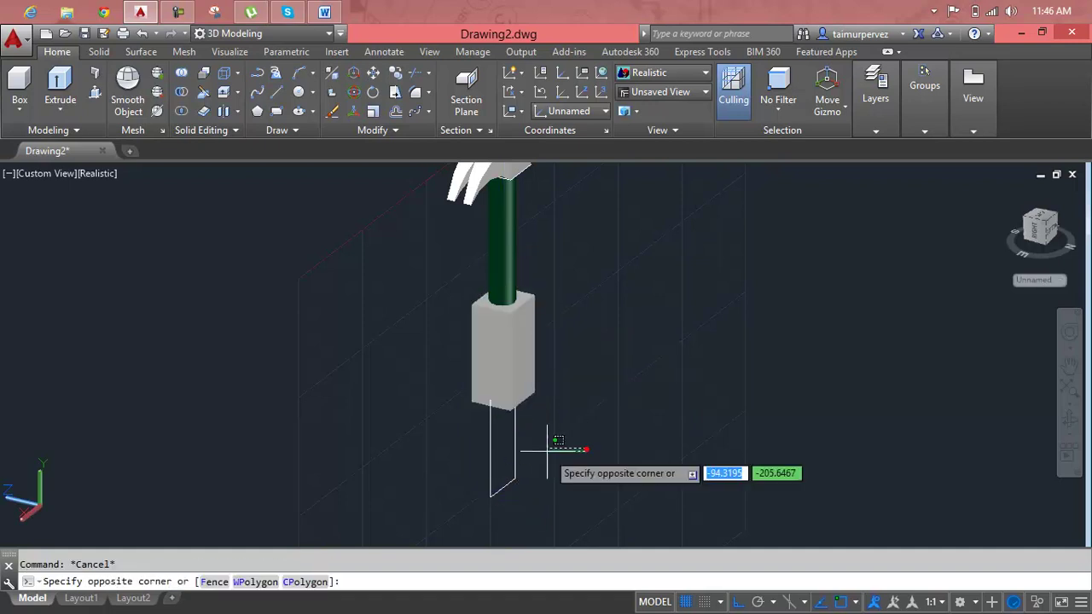
left_click(437, 493)
scroll(475, 422, "up", 3)
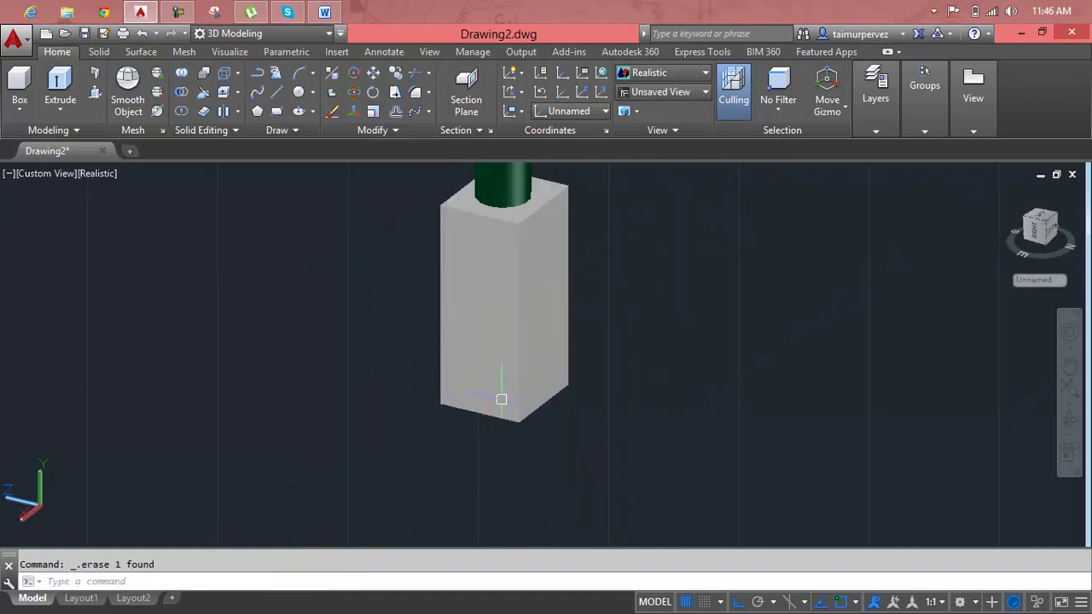
middle_click_drag(497, 395, 500, 463)
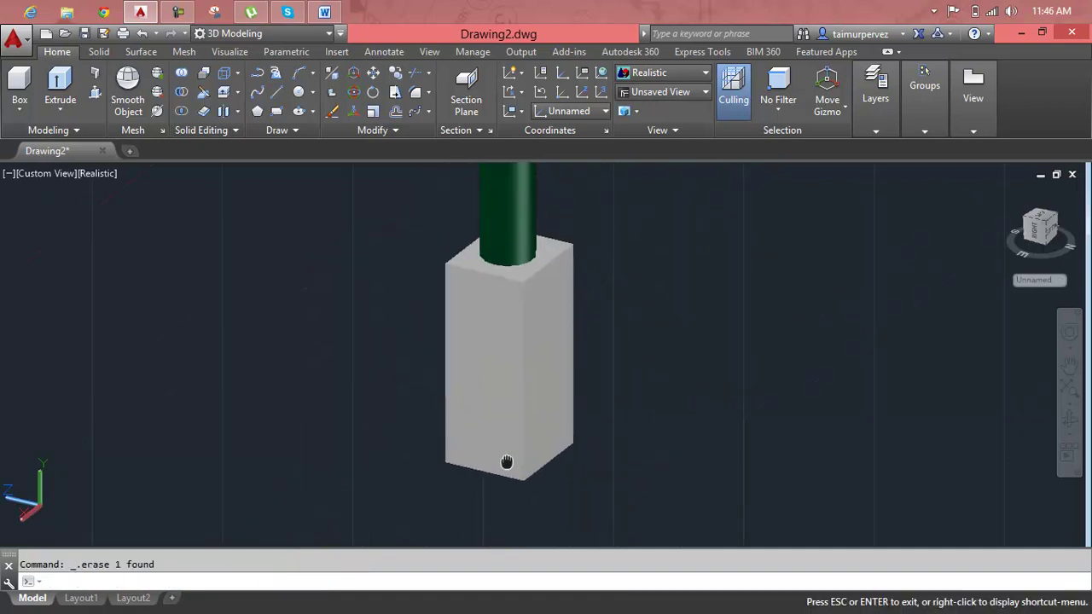
- Put the grip block on Layer1 from the Layers panel
left_click(512, 312)
left_click(876, 103)
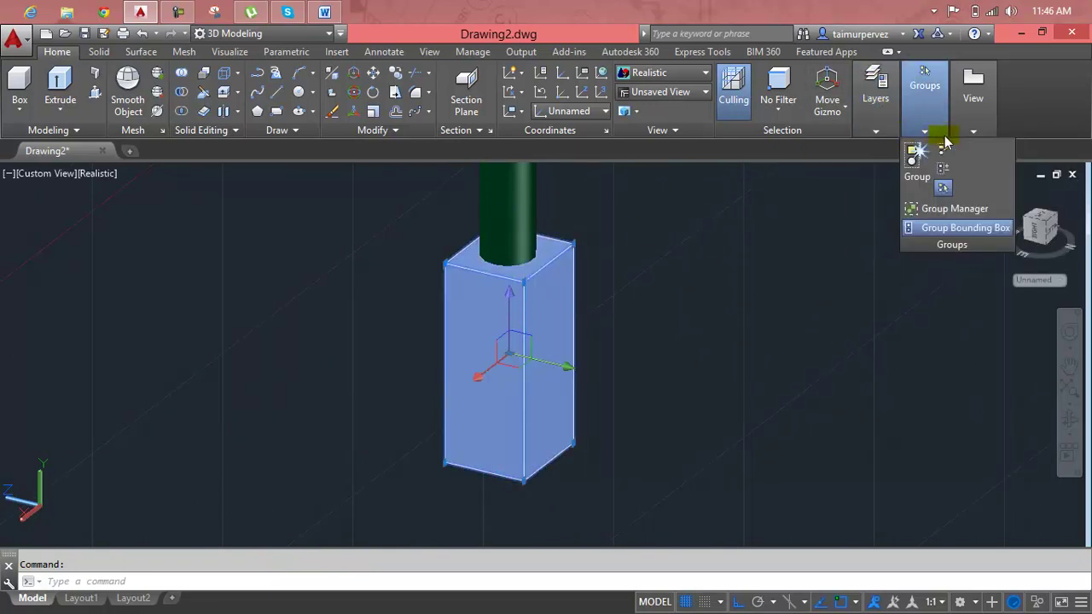
left_click(992, 155)
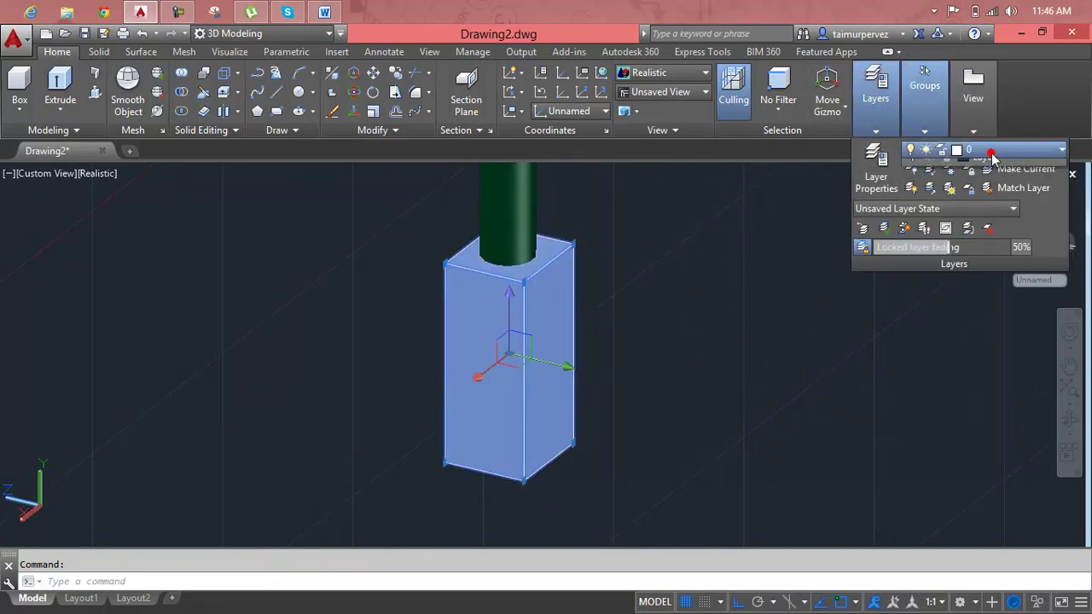
left_click(988, 188)
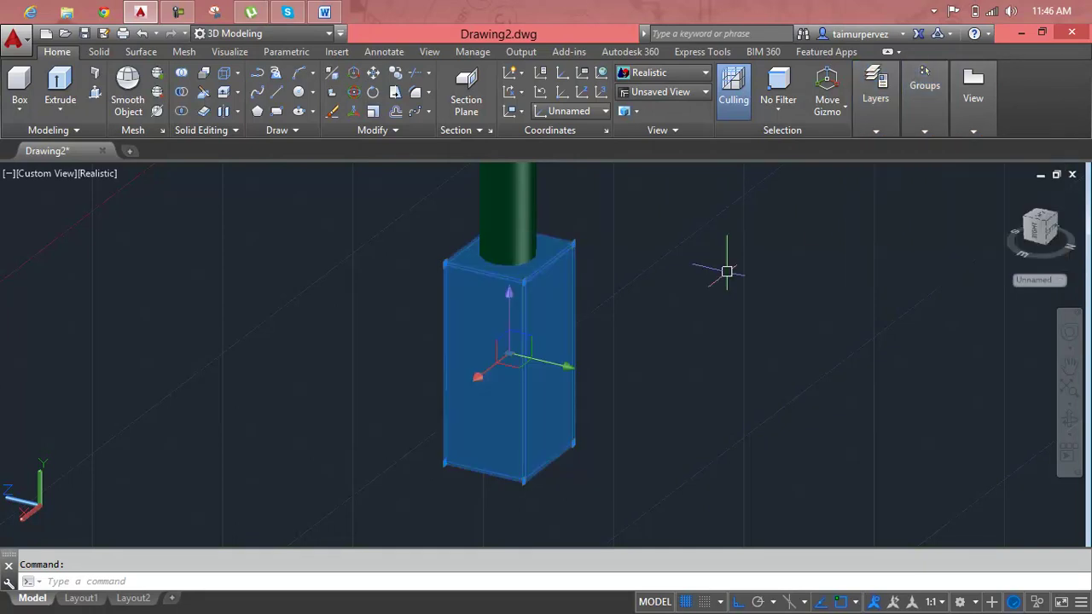
key("Escape")
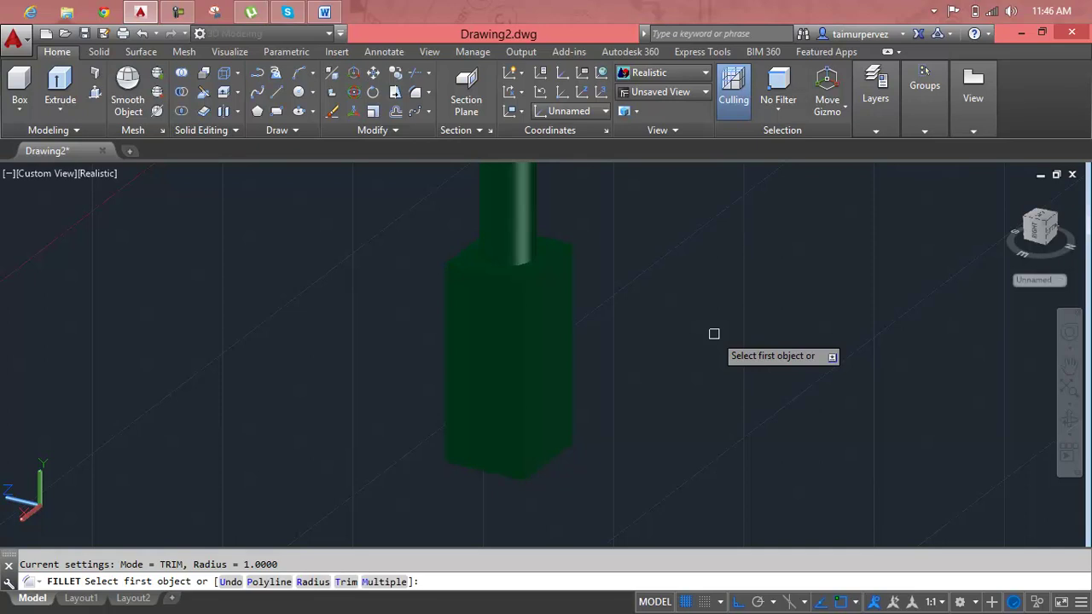
type("r")
- Start a 1.0000-radius fillet and pick the first grip block edges
key("Return")
key("Return")
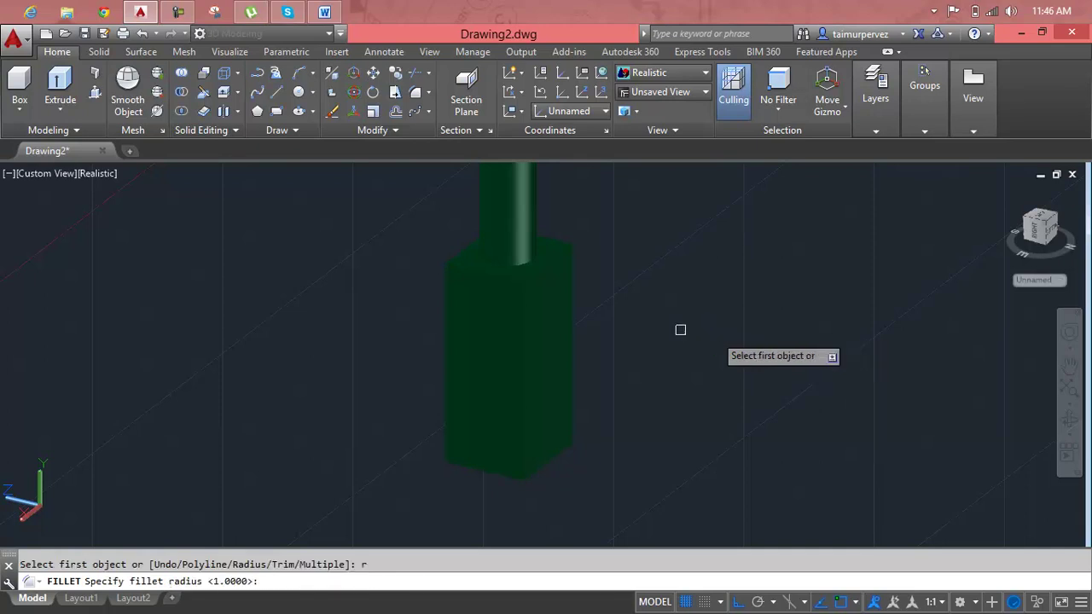
left_click(520, 350)
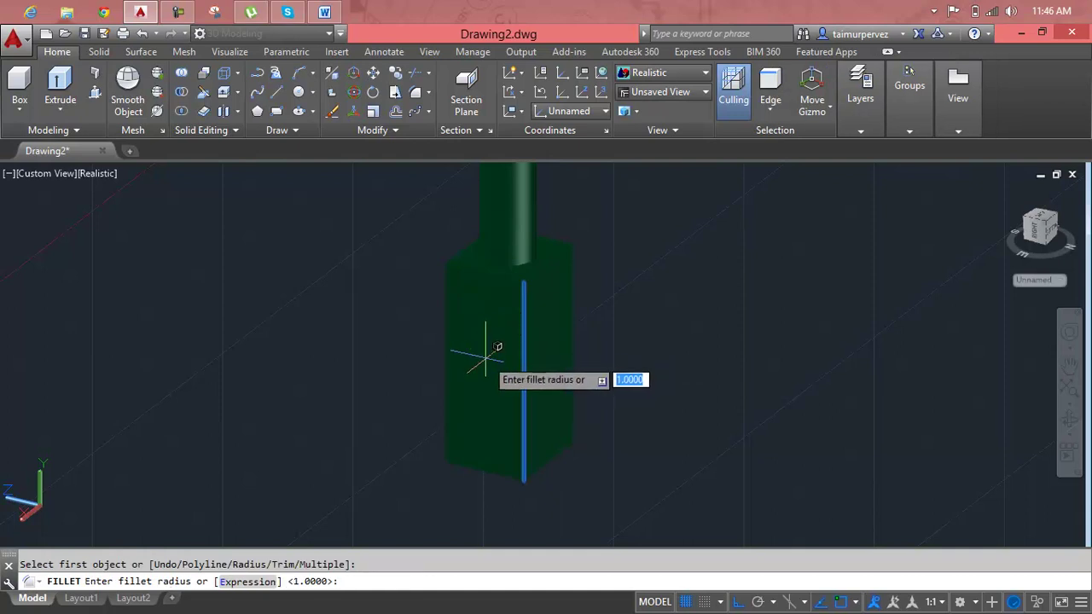
middle_click_drag(520, 363, 585, 364, "shift")
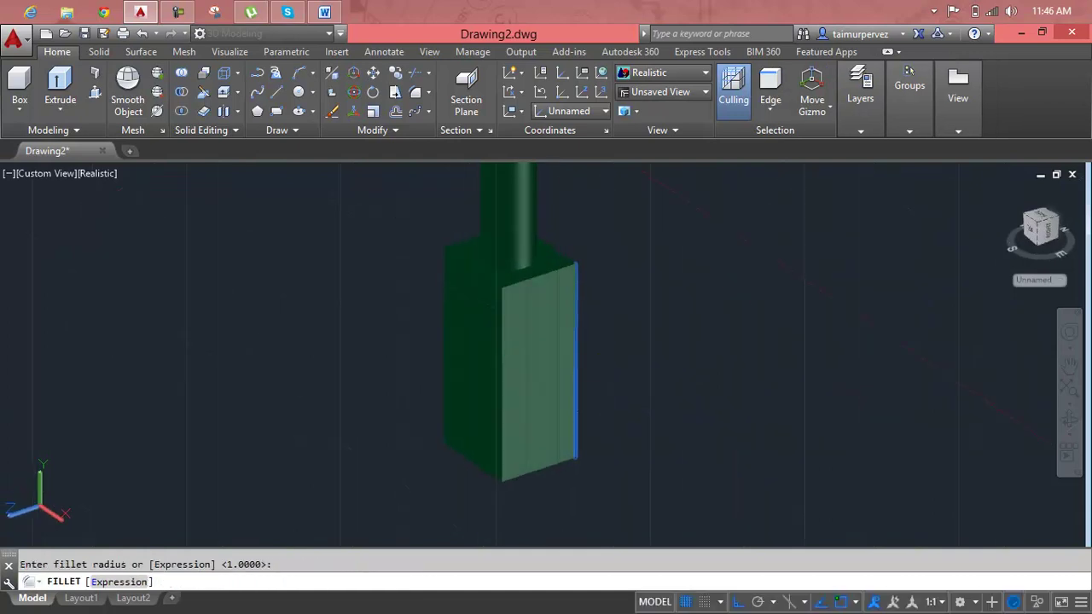
key("Return")
left_click(502, 362)
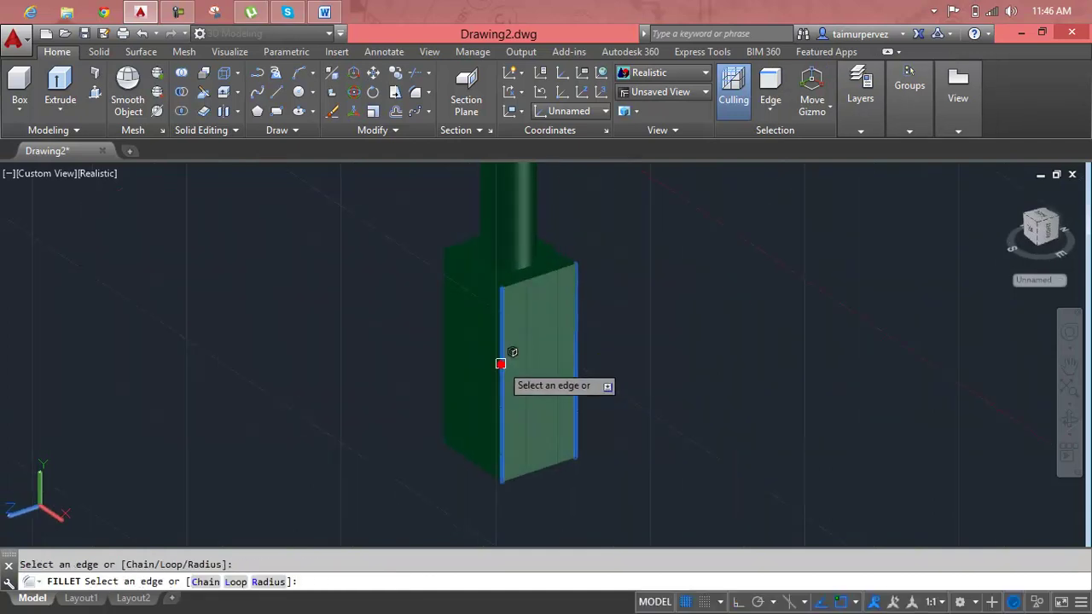
left_click(530, 281)
middle_click_drag(527, 385, 628, 390, "shift")
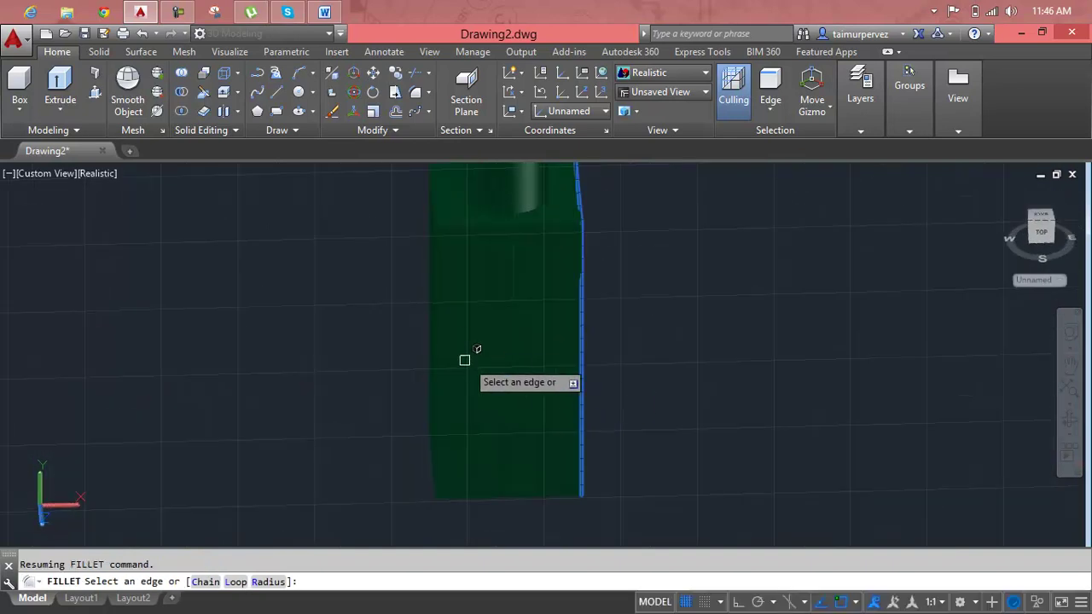
left_click(435, 331)
left_click(487, 224)
- Pick the remaining block edges and round all twelve, then view the whole hammer
middle_click_drag(492, 338, 662, 349, "shift")
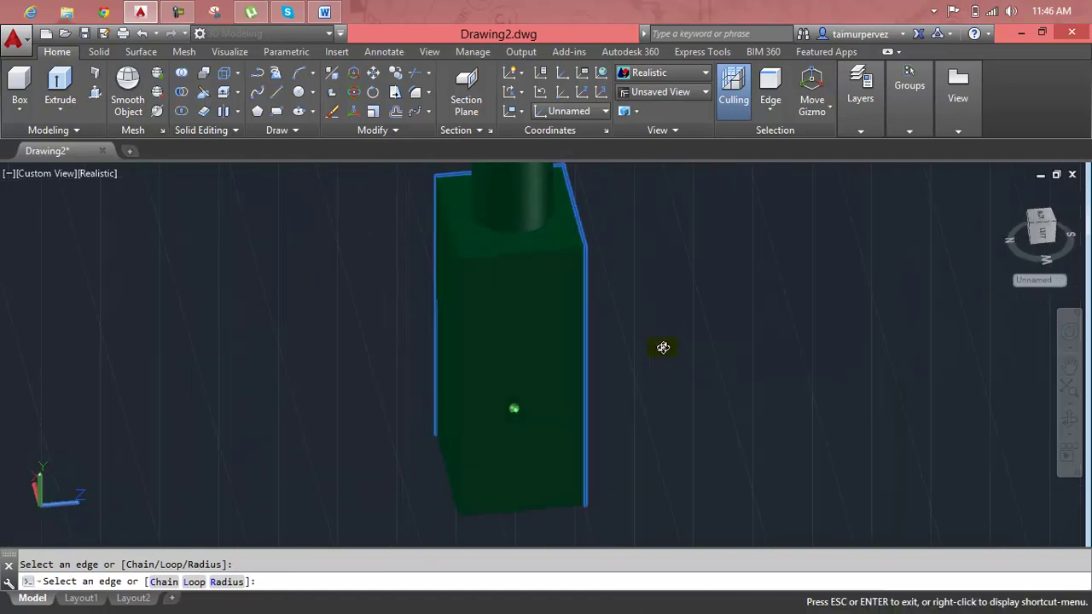
left_click(557, 249)
left_click(461, 338)
mouse_move(478, 369)
middle_mouse_down("shift")
mouse_move(604, 317)
mouse_move(604, 336)
middle_mouse_up("shift")
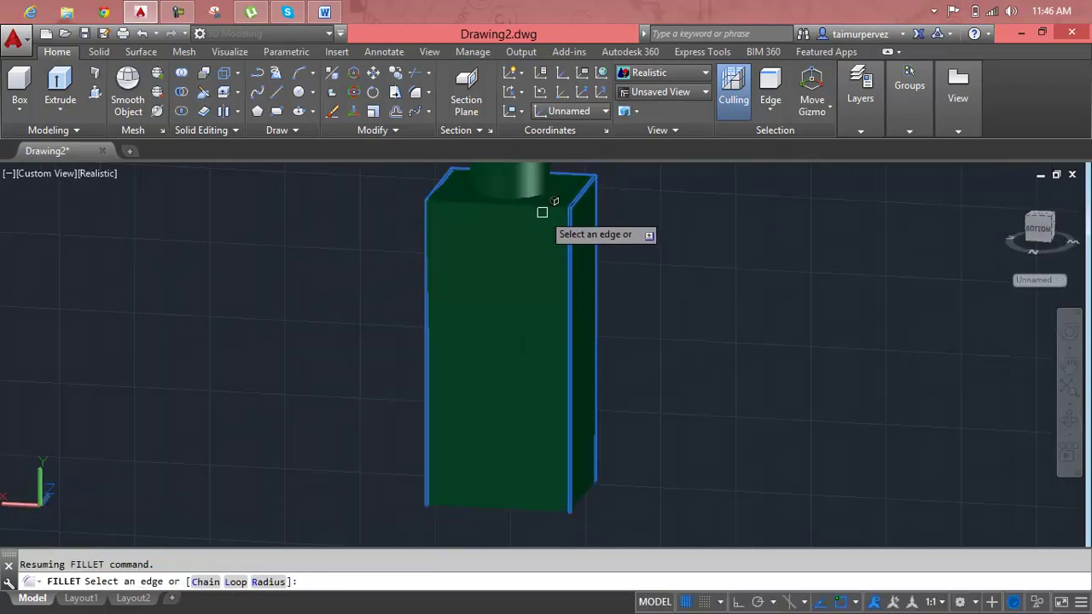
mouse_move(531, 434)
middle_mouse_down("shift")
mouse_move(532, 273)
mouse_move(541, 267)
mouse_move(538, 278)
middle_mouse_up("shift")
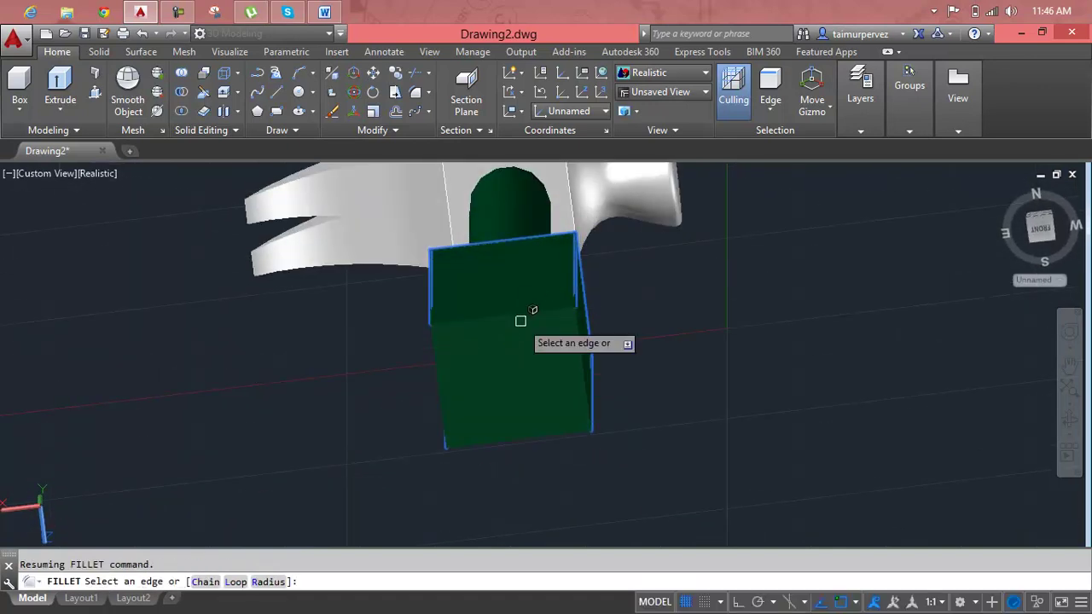
left_click(521, 318)
left_click(582, 359)
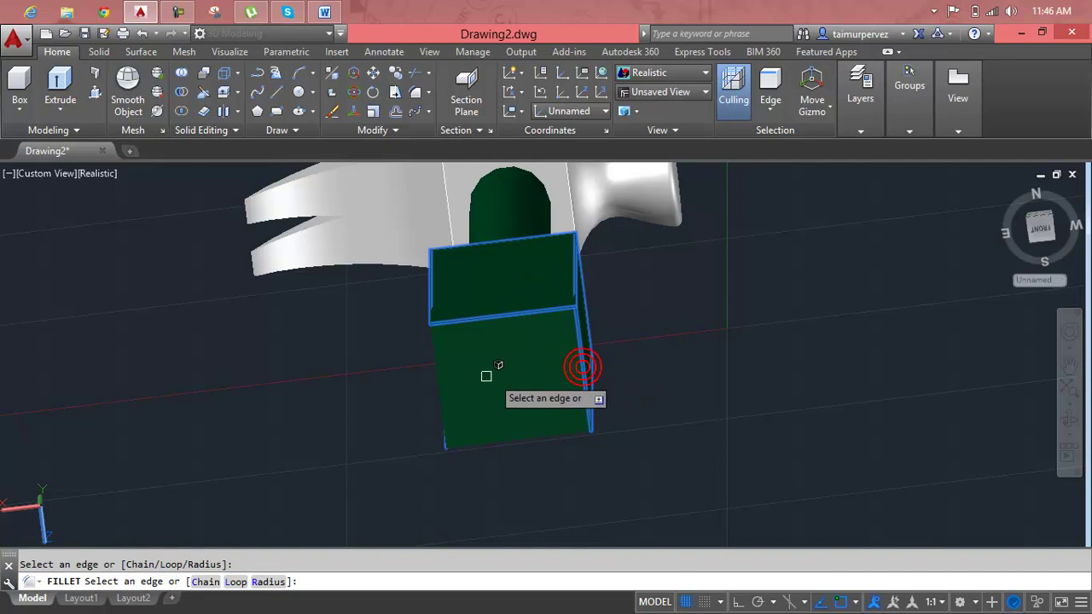
left_click(441, 382)
left_click(487, 443)
key("Return")
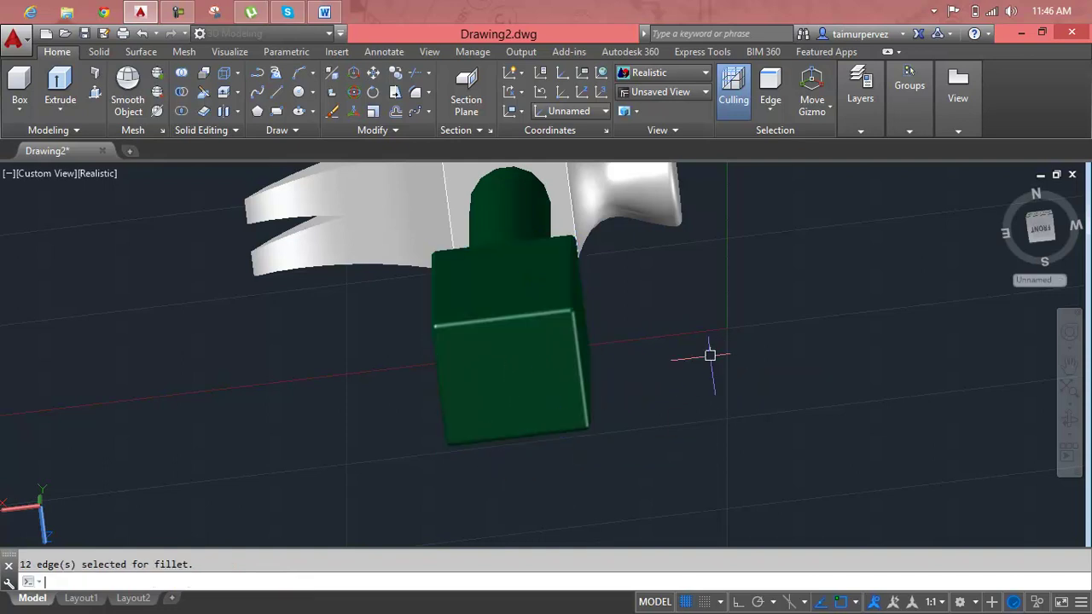
mouse_move(663, 344)
middle_mouse_down("shift")
mouse_move(590, 431)
mouse_move(568, 312)
mouse_move(549, 438)
mouse_move(554, 312)
middle_mouse_up("shift")
scroll(582, 446, "down", 3)
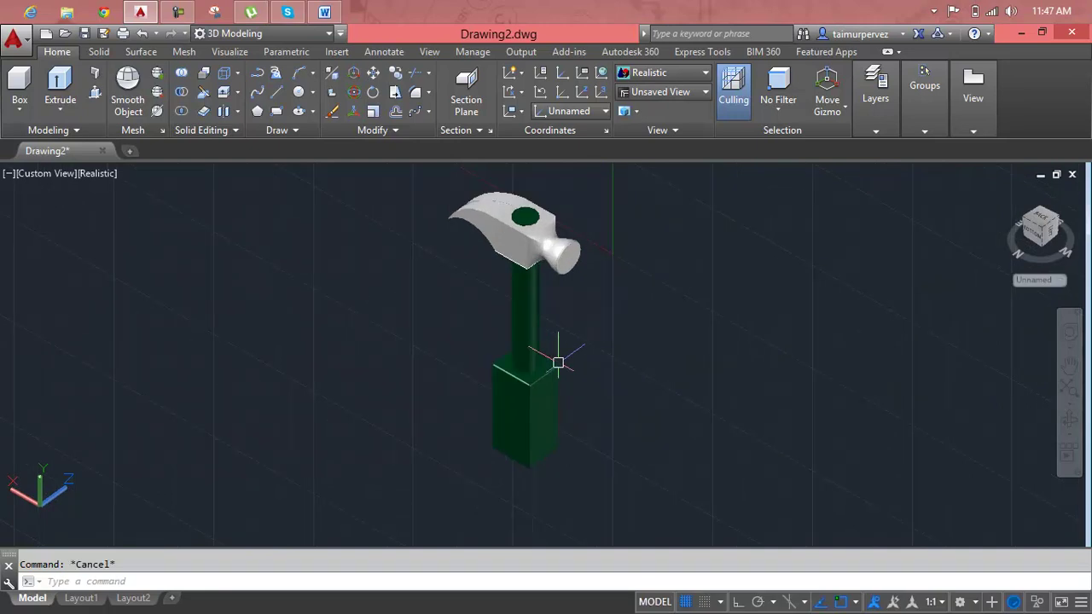
left_click(37, 174)
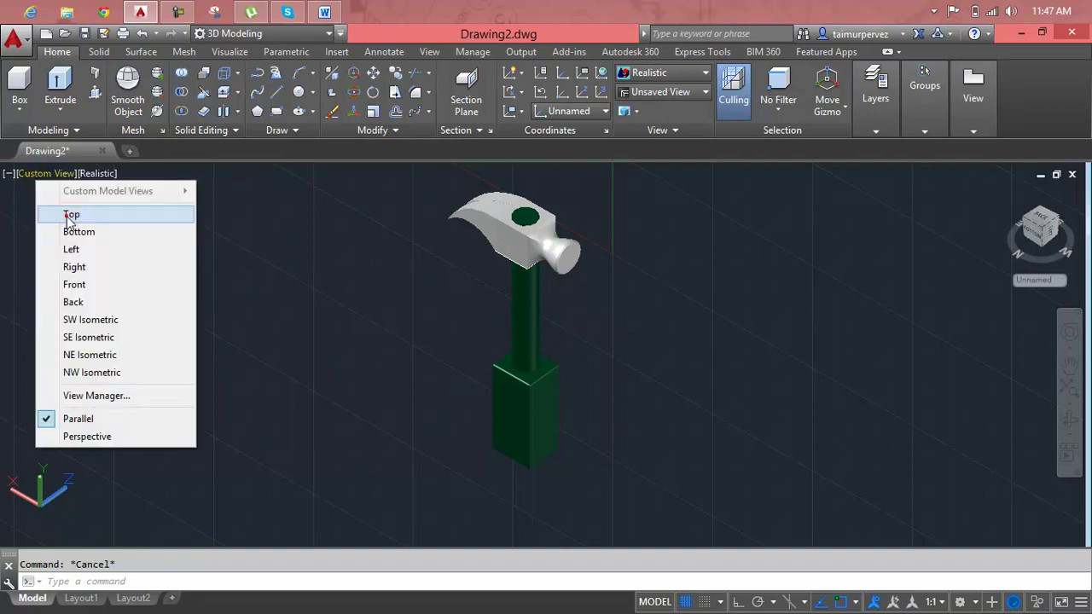
left_click(71, 216)
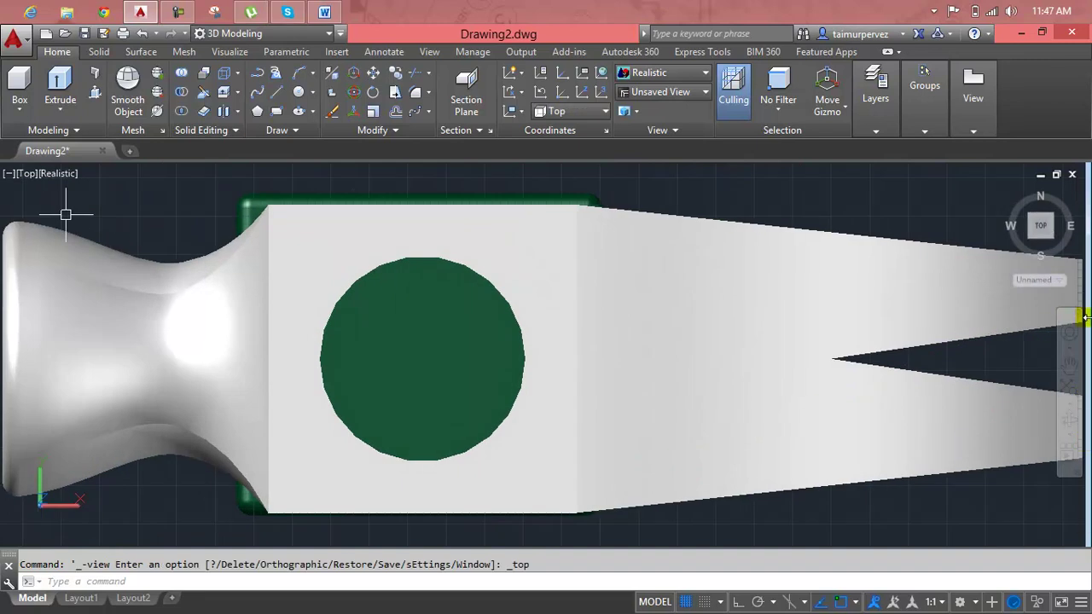
left_click(1007, 196)
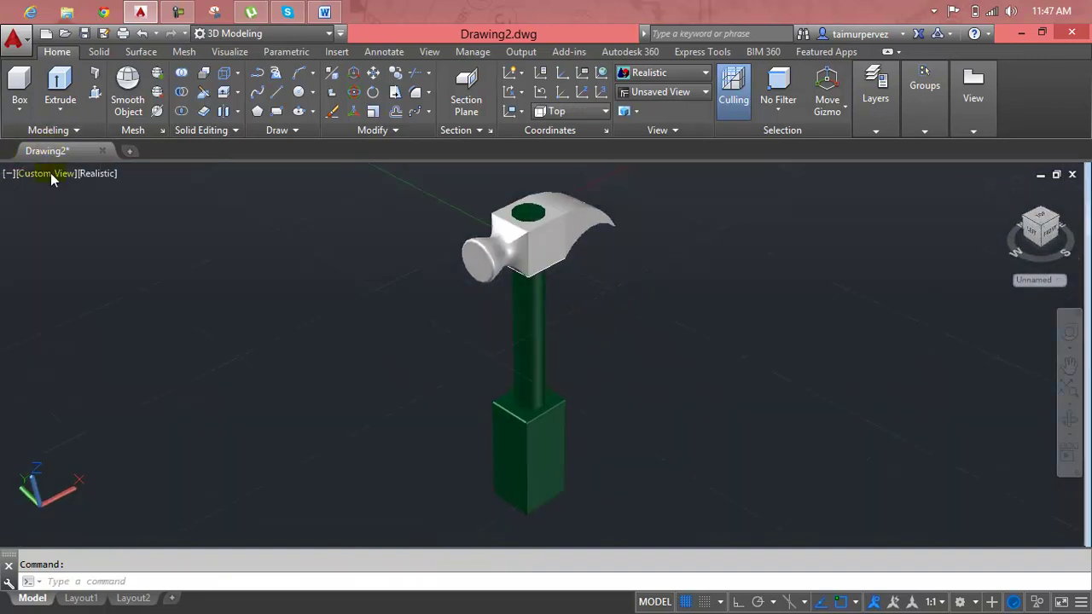
key("Escape")
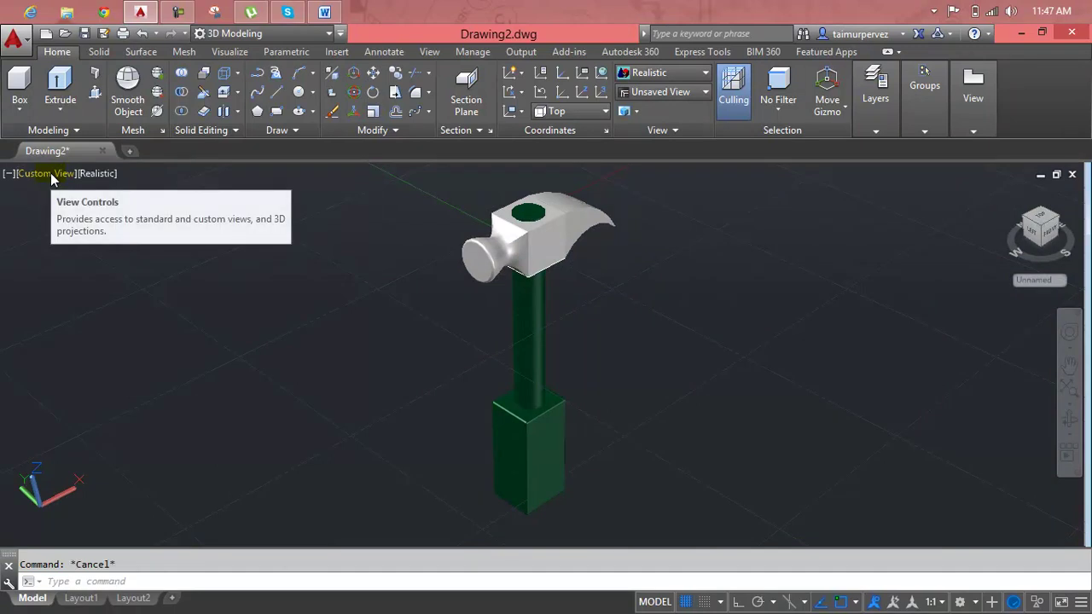
left_click(51, 174)
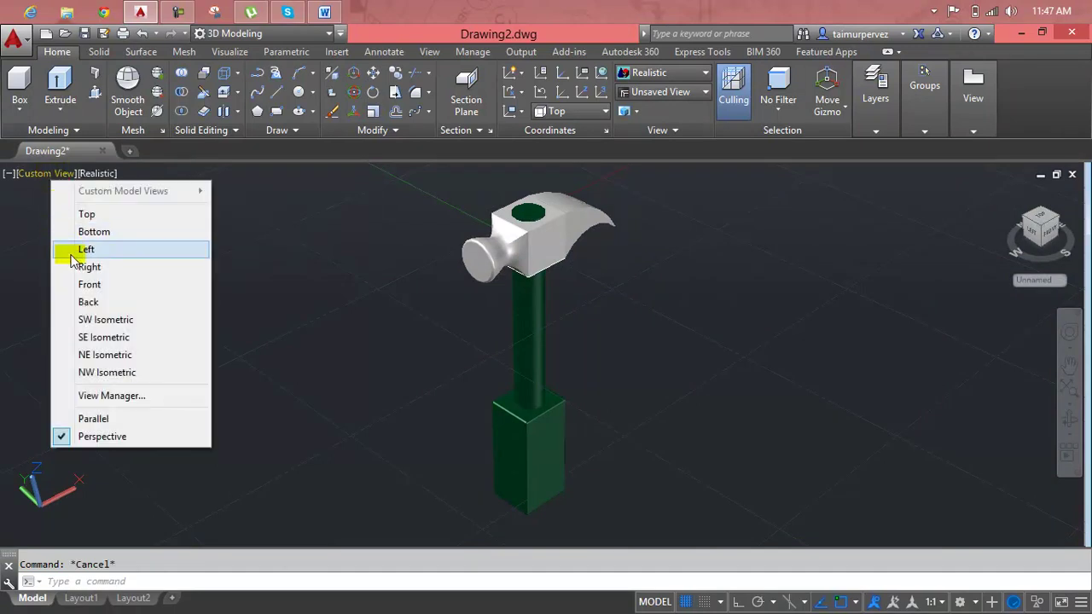
left_click(461, 318)
middle_click_drag(550, 296, 519, 297)
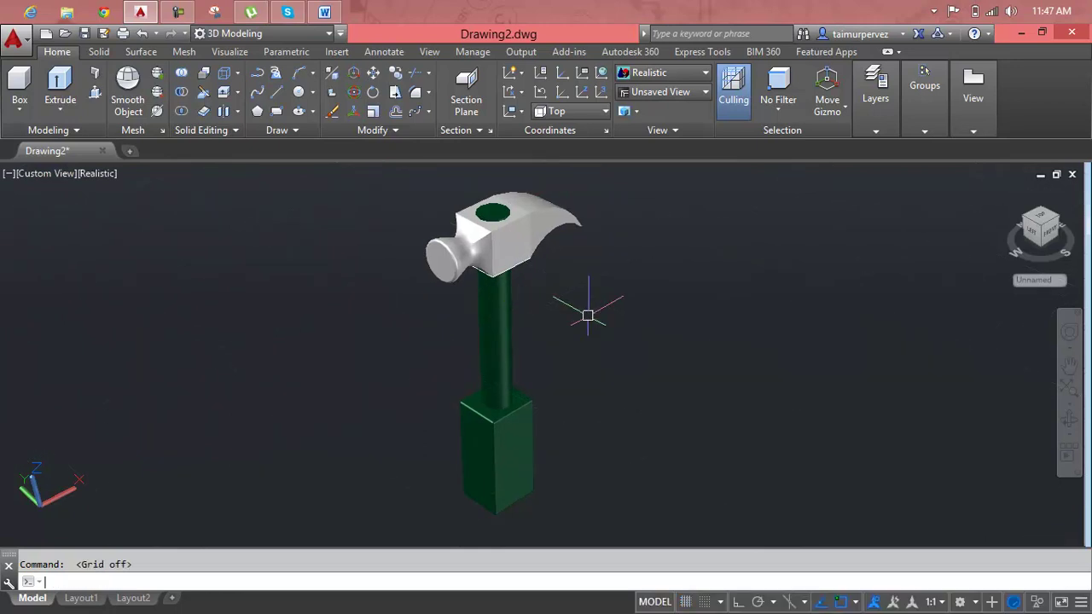
scroll(498, 273, "up", 1)
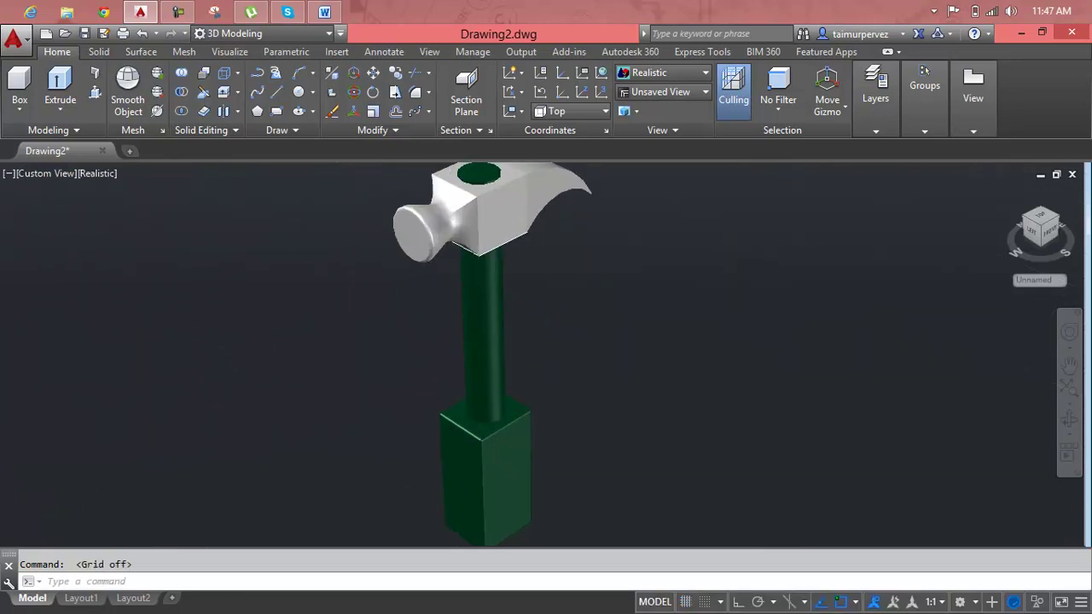
scroll(464, 250, "up", 3)
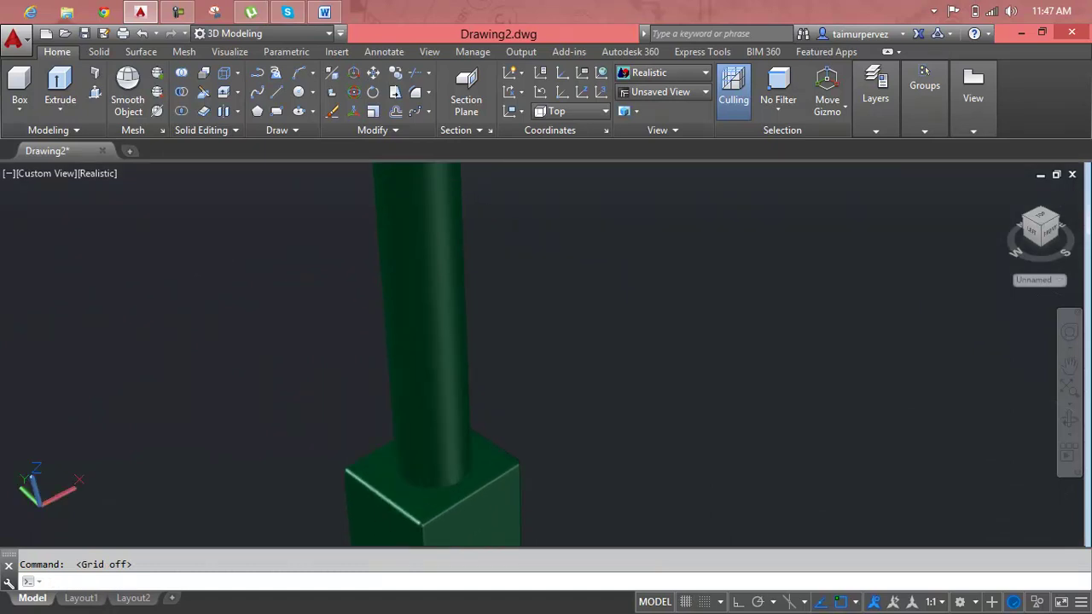
middle_click_drag(446, 213, 446, 316)
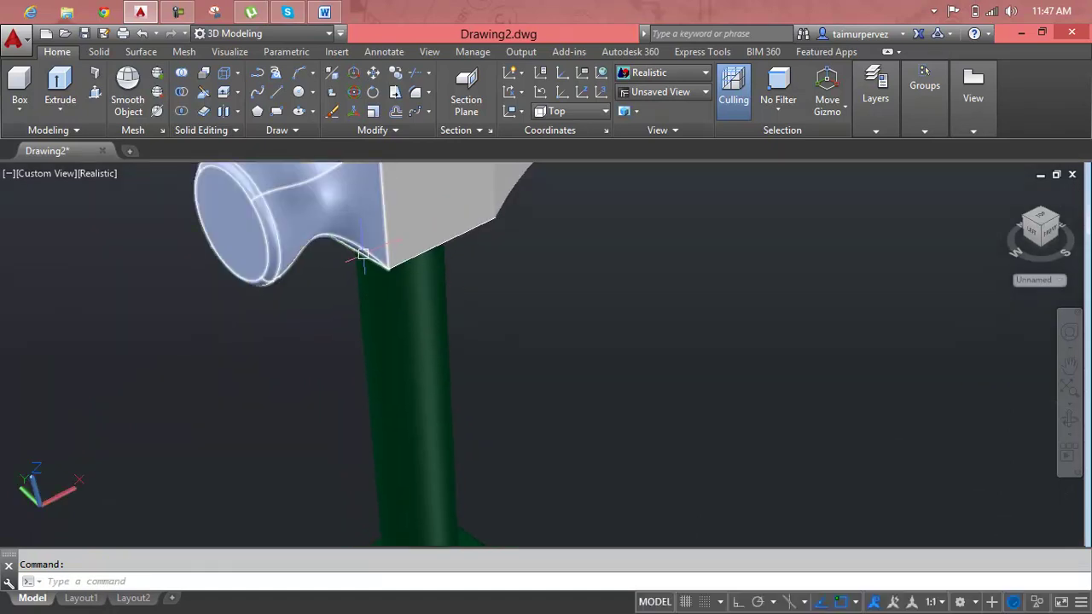
scroll(362, 255, "down", 2)
scroll(443, 288, "down", 2)
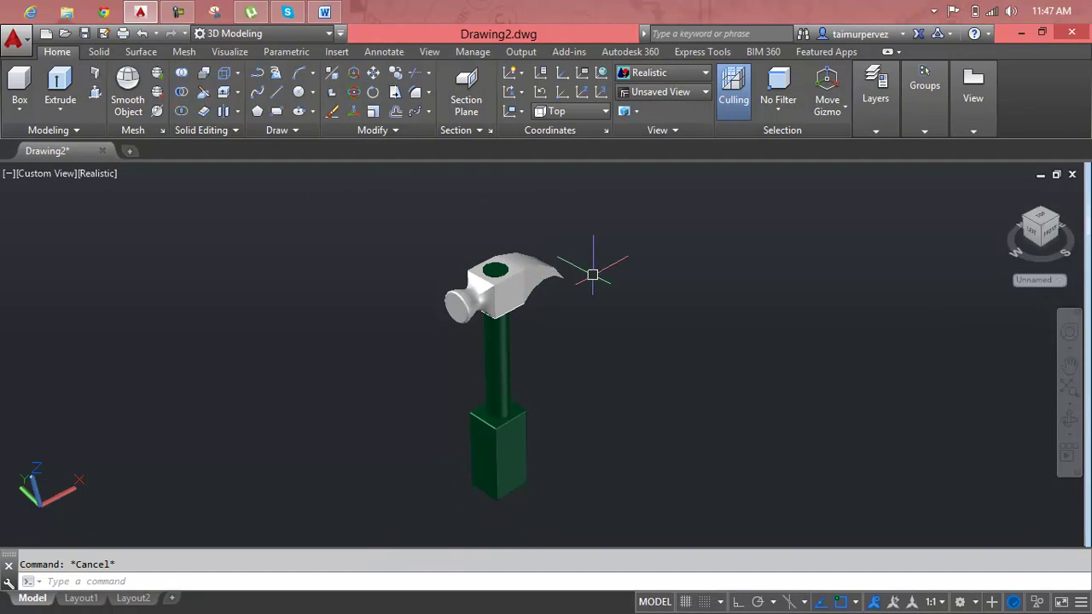
- Union all seven hammer parts into one solid using a crossing window
left_click(181, 79)
left_click(717, 233)
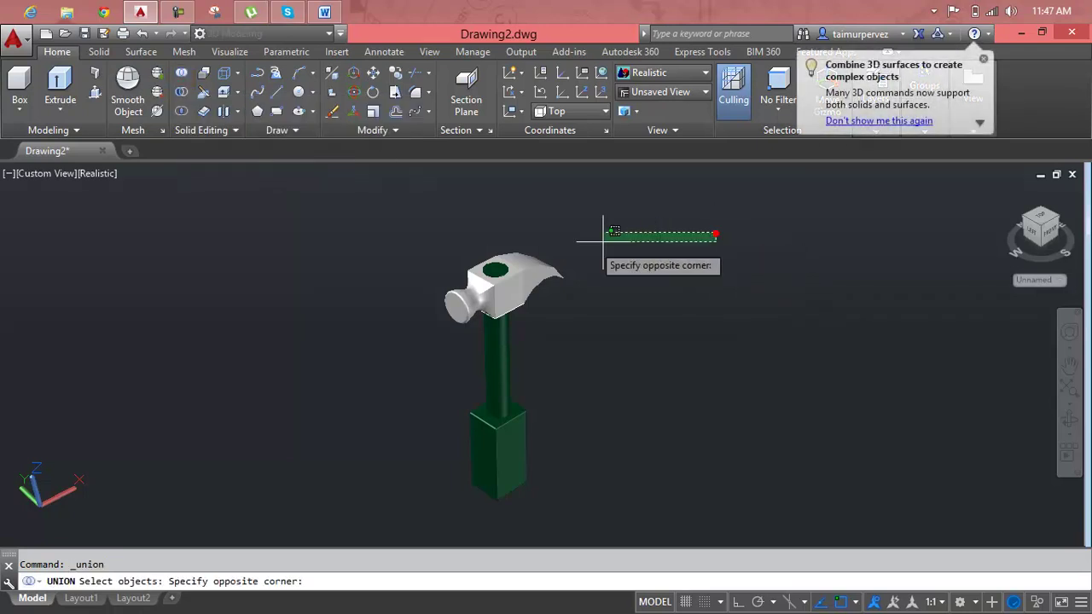
left_click(418, 536)
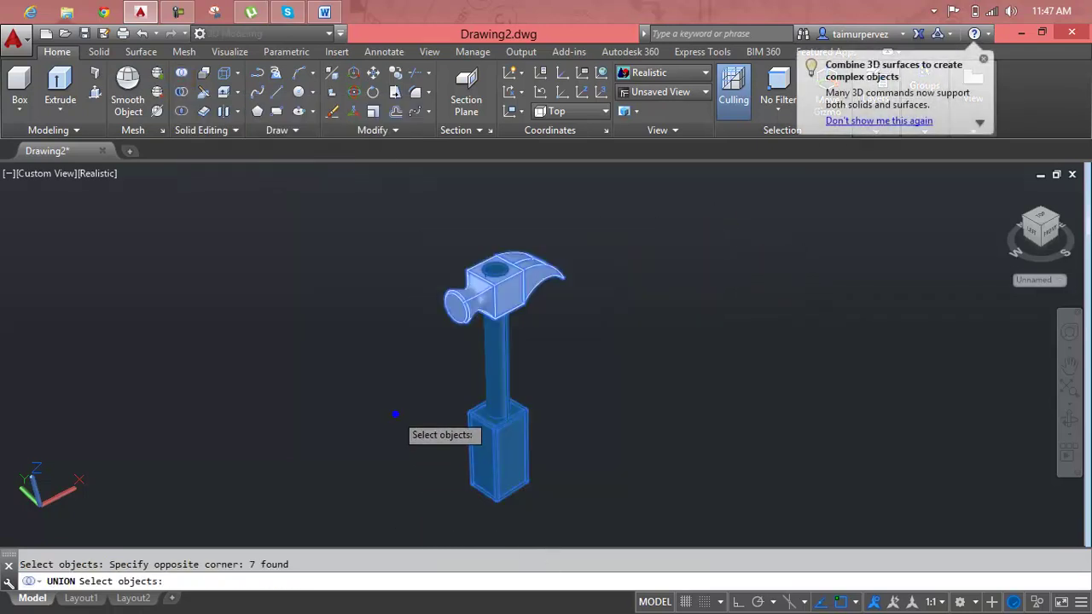
key("Return")
- Zoom to the head and delete the stray line along its underside
scroll(506, 349, "up", 2)
scroll(488, 285, "up", 2)
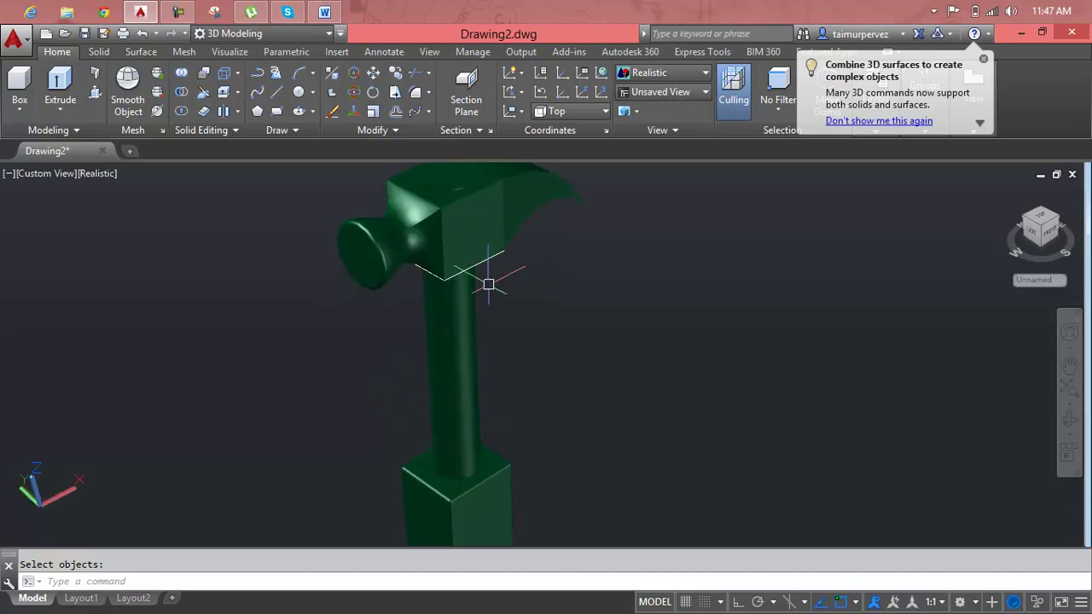
scroll(488, 285, "up", 2)
scroll(466, 239, "up", 3)
middle_click_drag(465, 239, 527, 421)
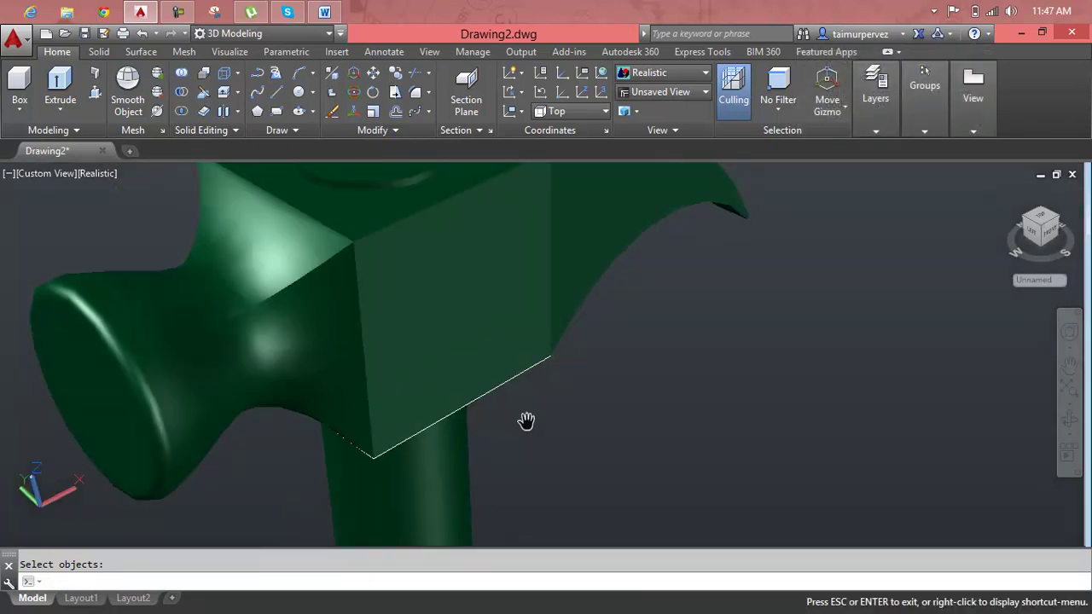
left_click(498, 384, "ctrl")
key("Delete")
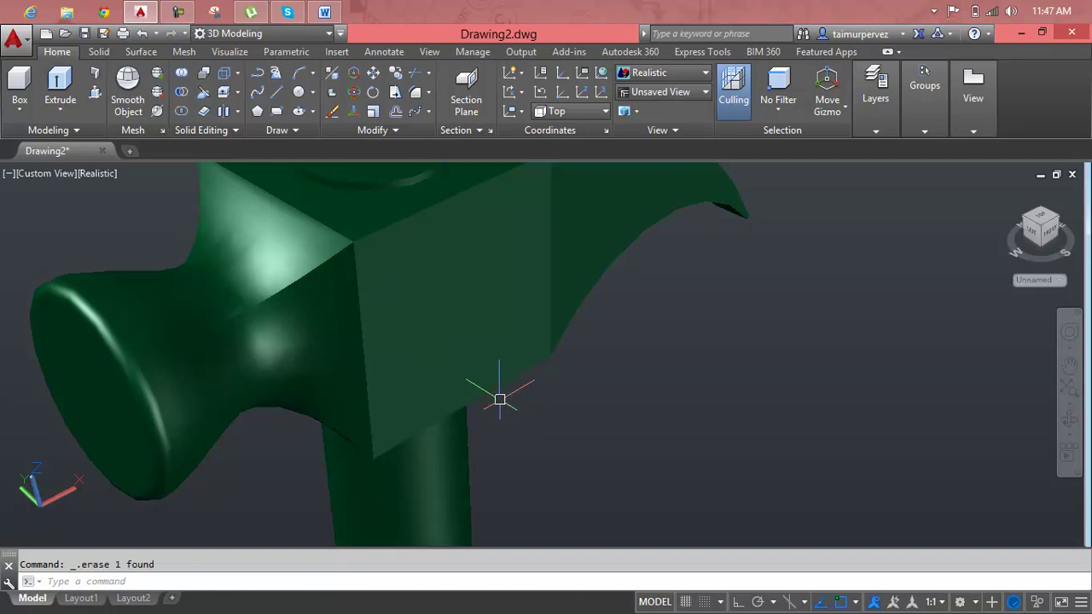
scroll(500, 397, "down", 5)
scroll(645, 415, "down", 2)
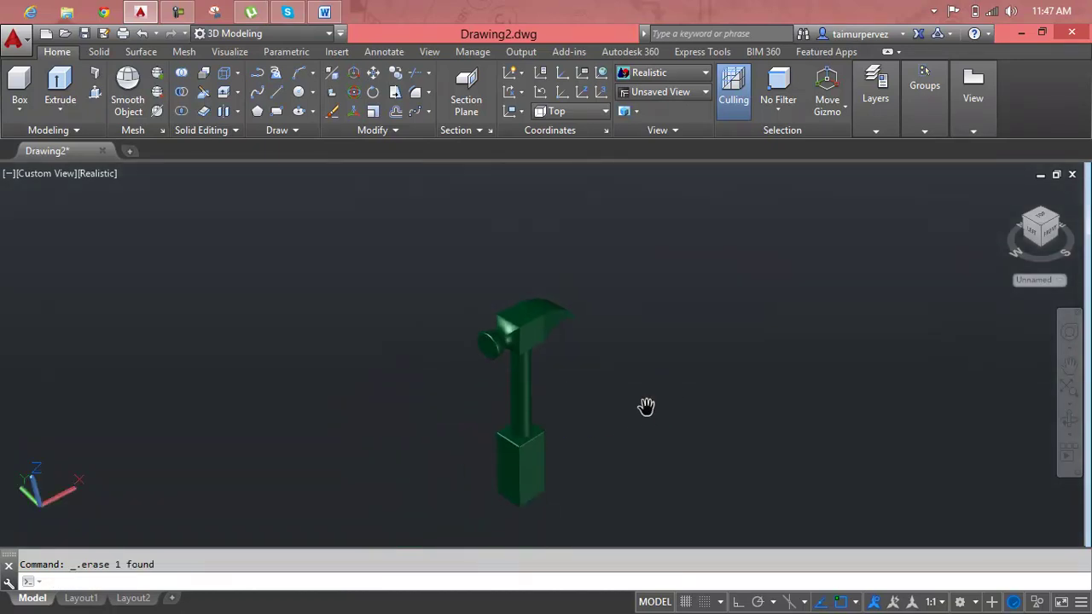
scroll(582, 373, "up", 2)
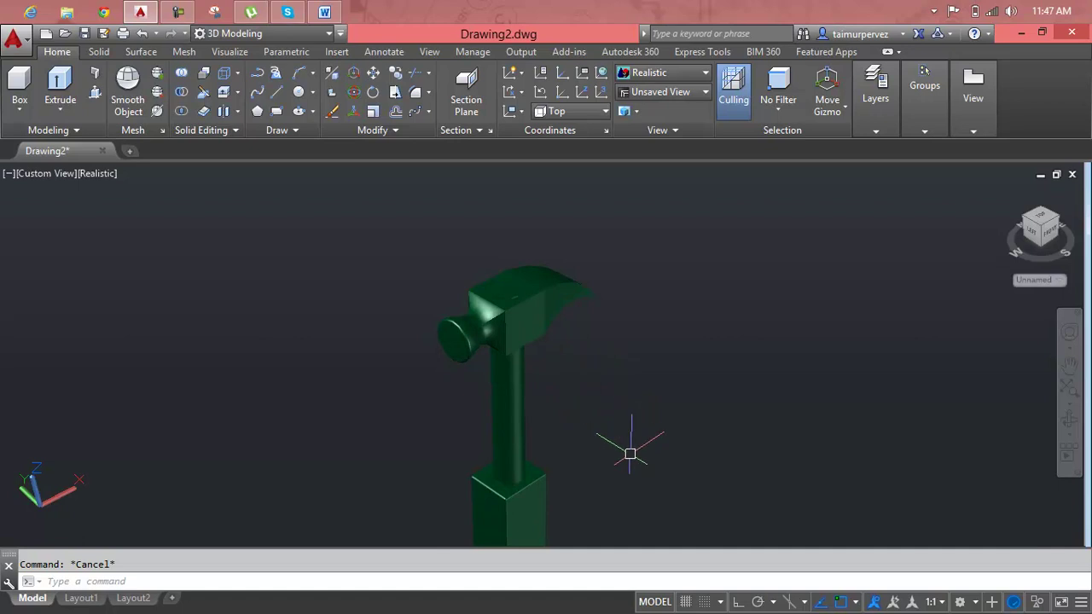
scroll(629, 454, "down", 2)
scroll(630, 454, "down", 1)
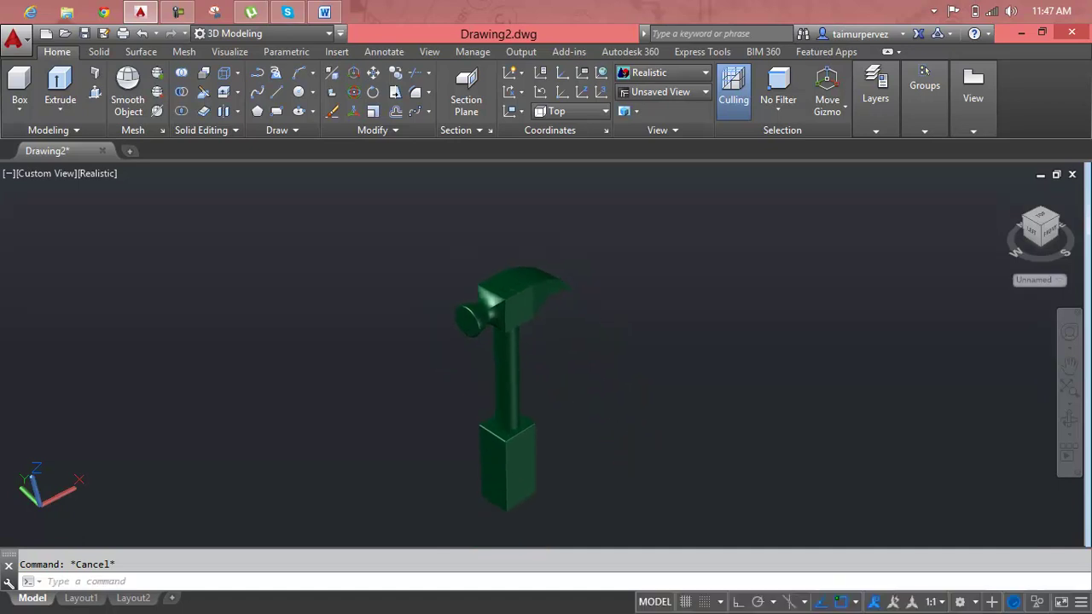
- Rotate the hammer 90° in 3D about an axis through its base
type("Ro")
key("Return")
key("Escape")
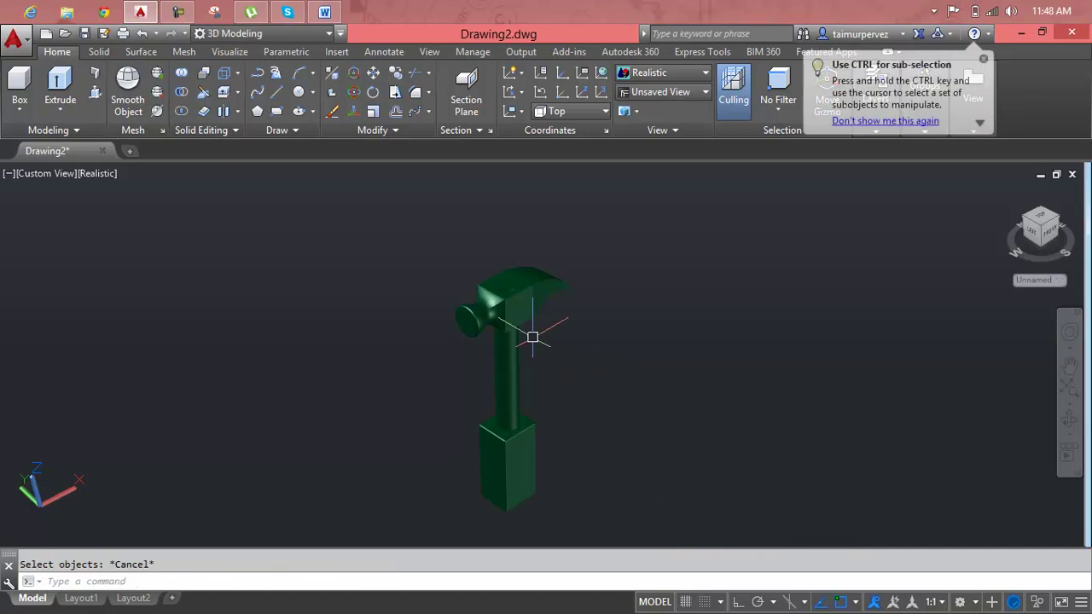
type("ro")
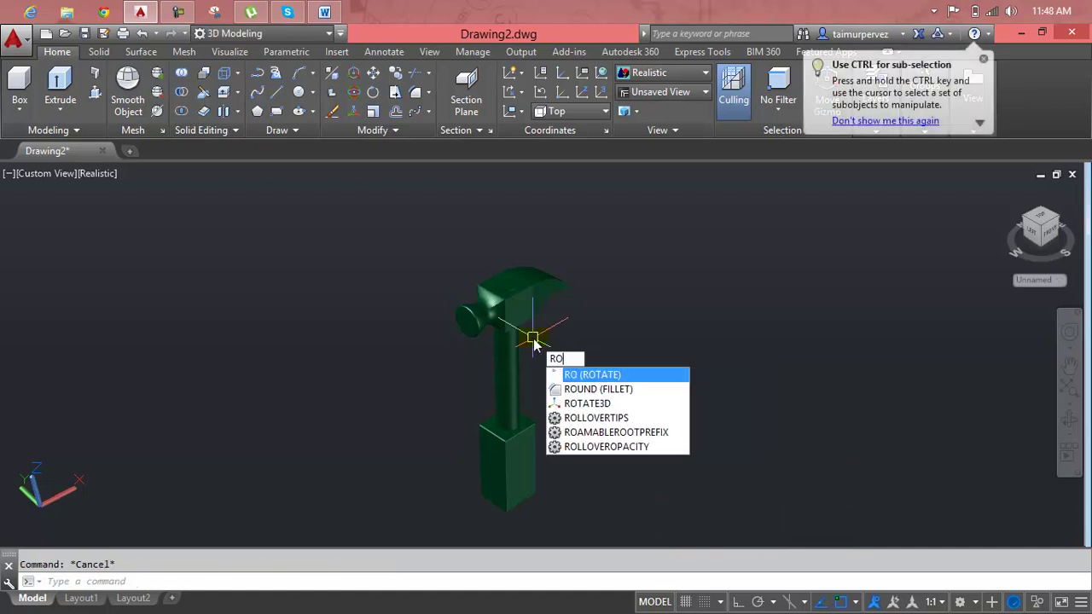
key("Return")
left_click(519, 330)
key("Return")
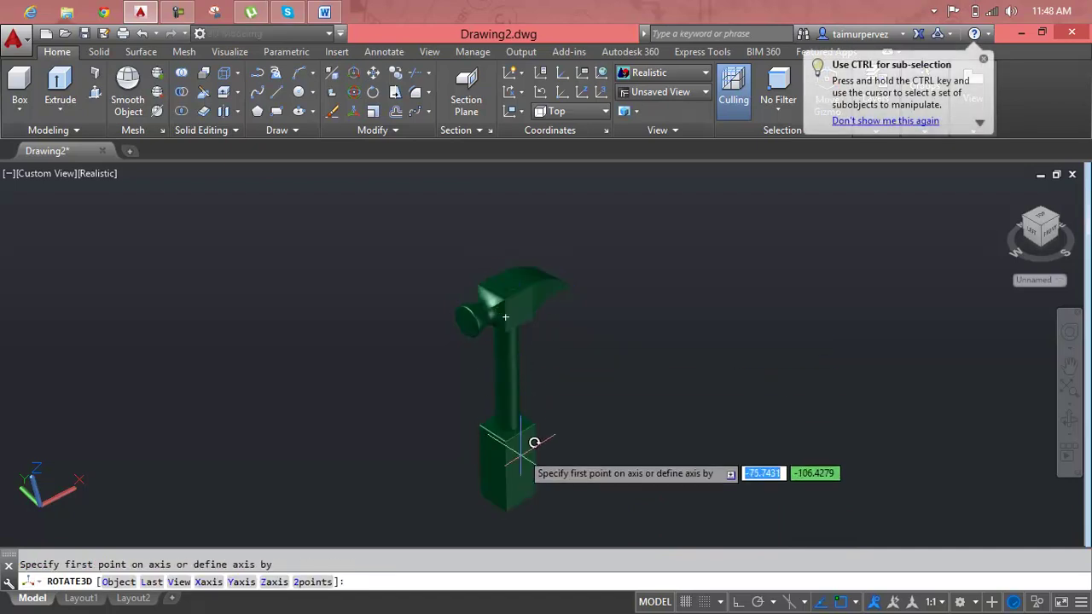
left_click(507, 510)
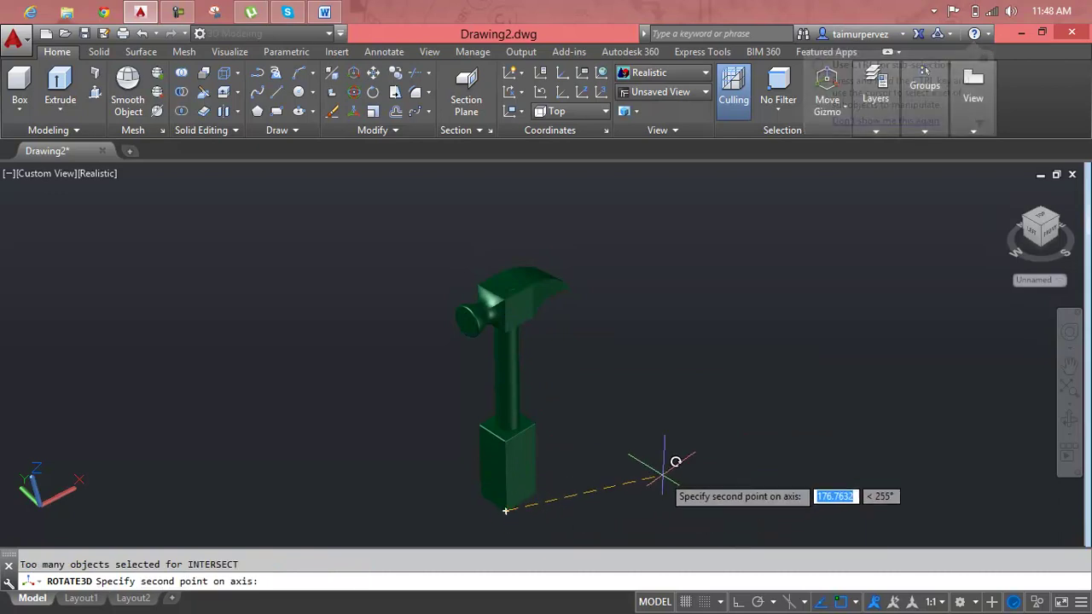
left_click(815, 397)
type("90")
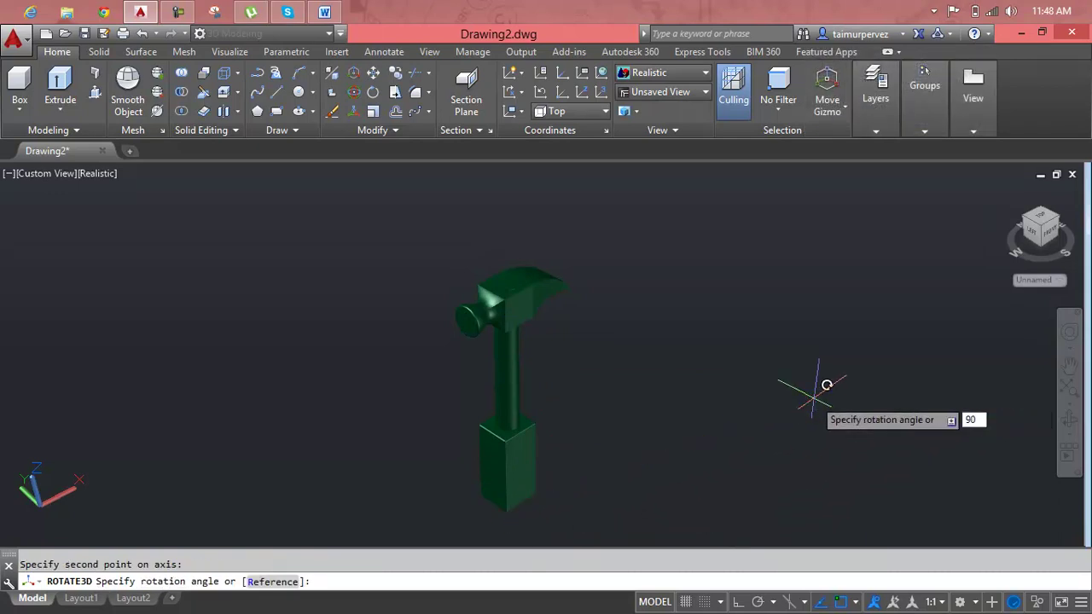
key("Return")
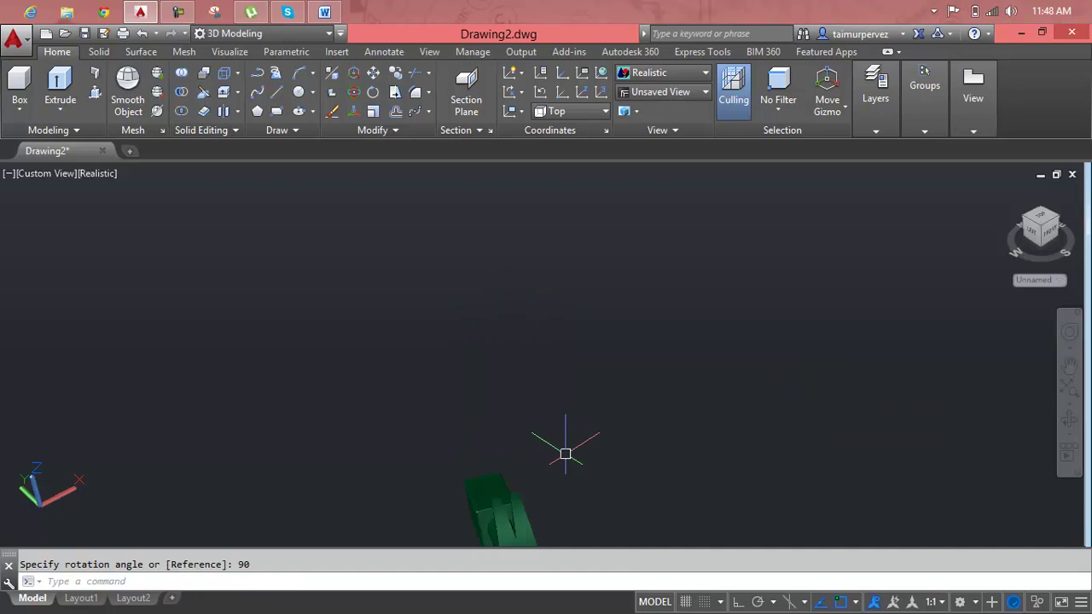
- Pan and orbit to see the rotated hammer from the side
middle_click_drag(566, 470, 597, 399)
key("Escape")
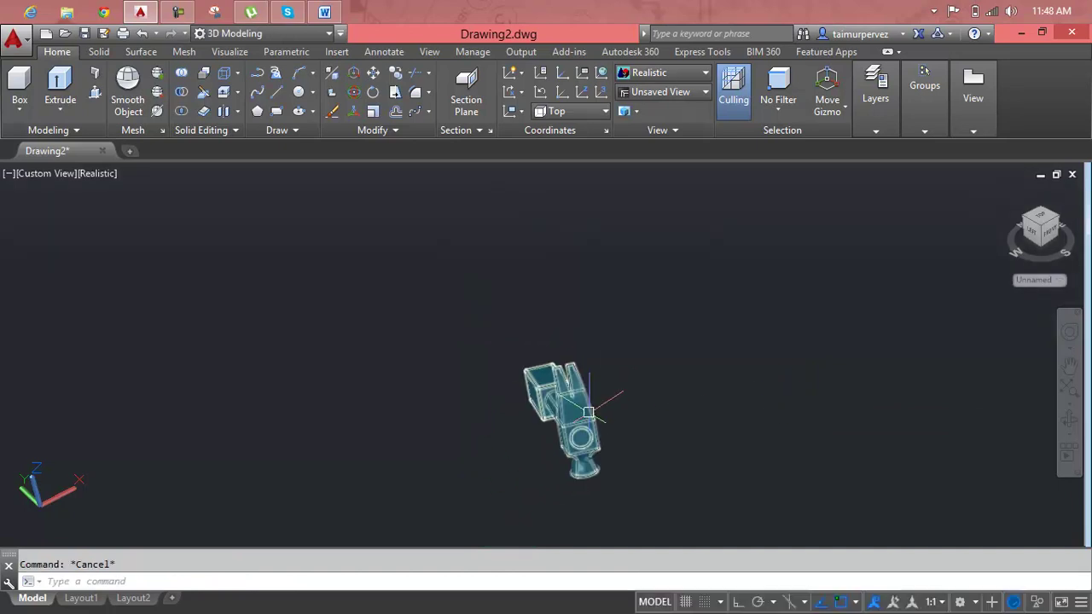
mouse_move(573, 440)
middle_mouse_down("shift")
mouse_move(680, 424)
mouse_move(617, 417)
mouse_move(602, 350)
middle_mouse_up("shift")
scroll(613, 340, "up", 2)
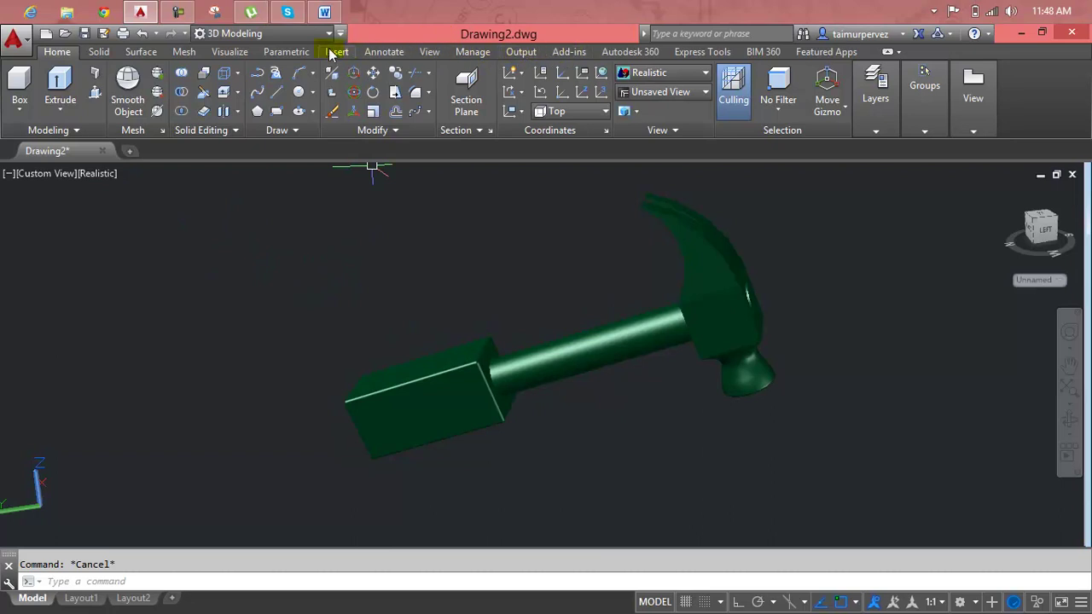
- Open the Materials Browser and expand the Autodesk Library categories
left_click(239, 53)
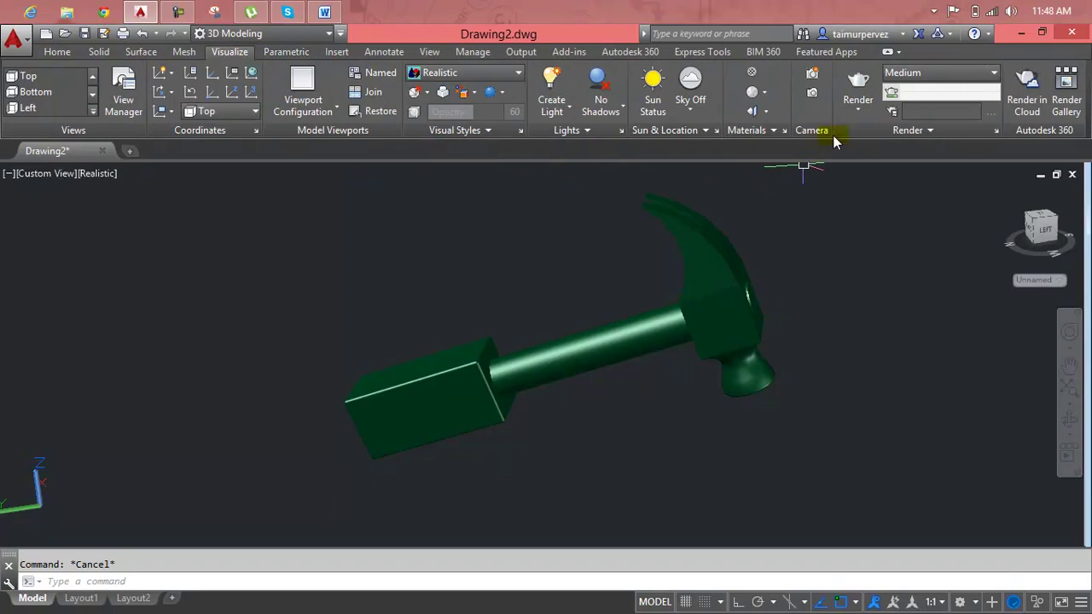
left_click(751, 91)
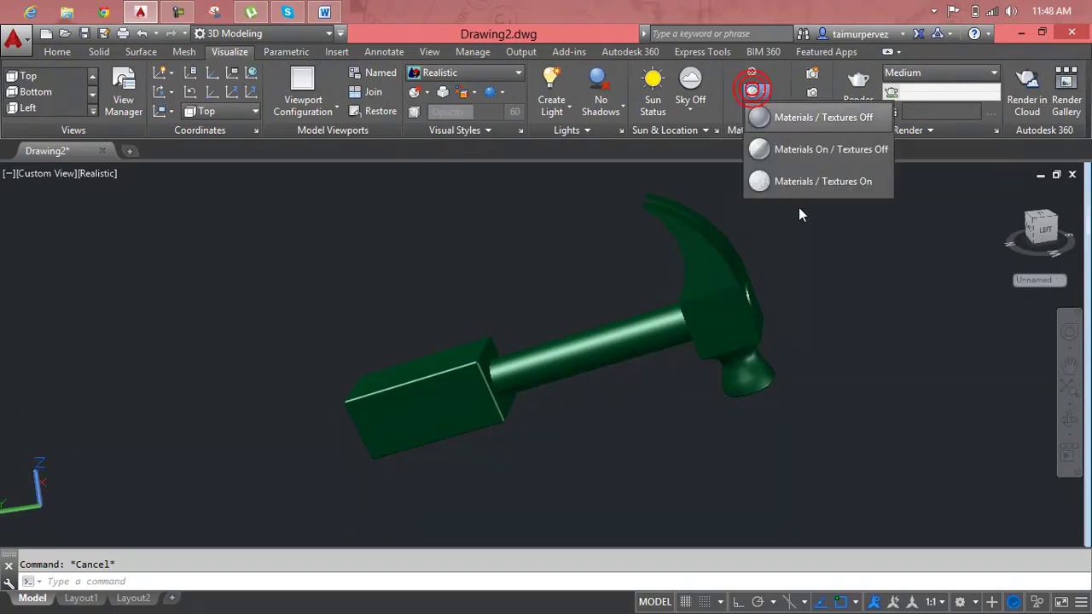
left_click(753, 75)
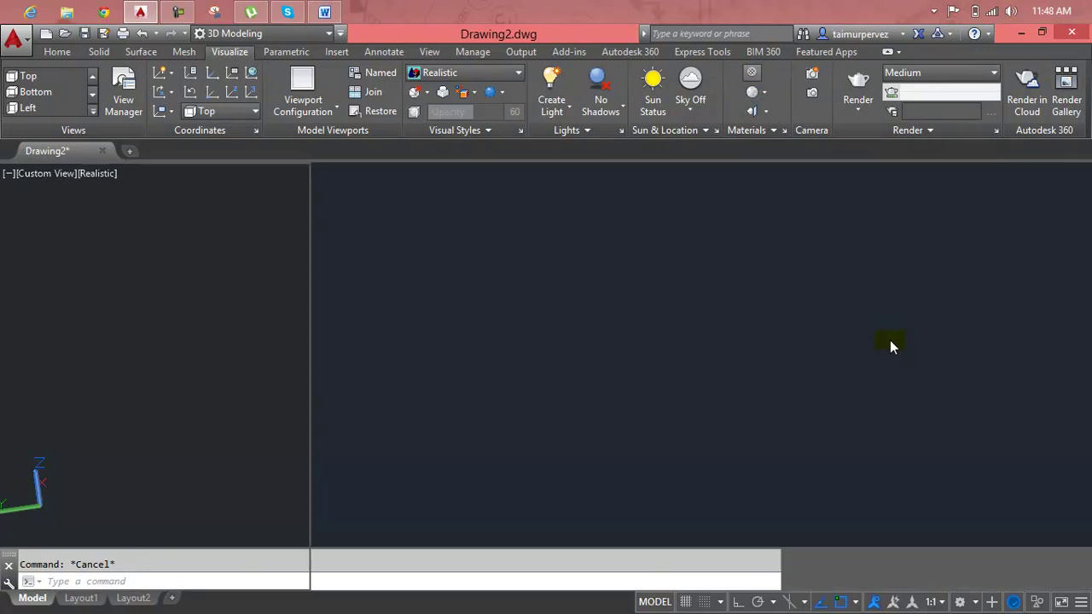
left_click(890, 339)
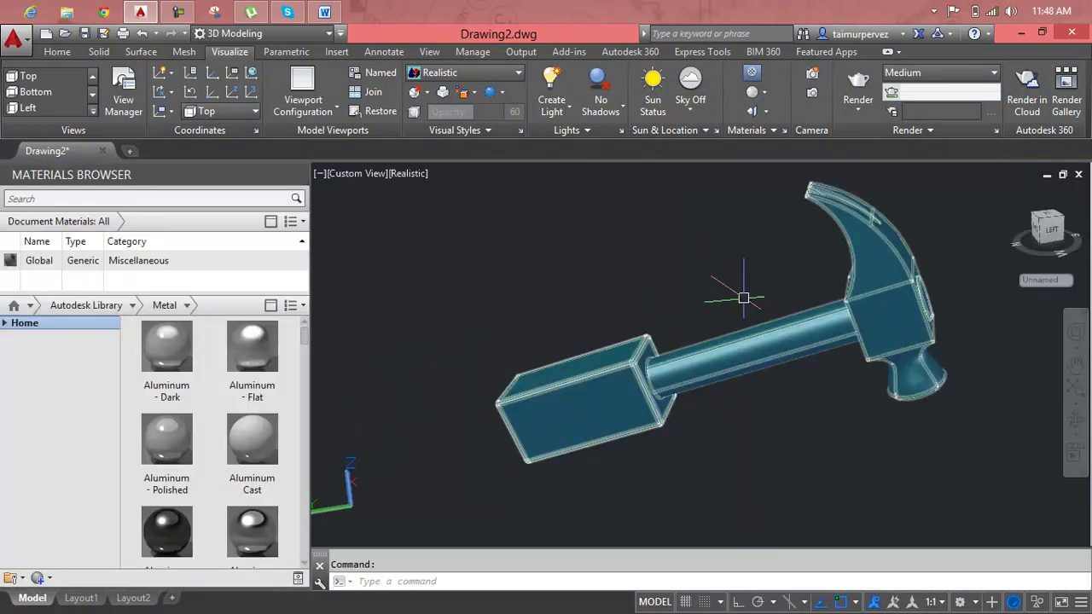
key("Escape")
left_click(4, 324)
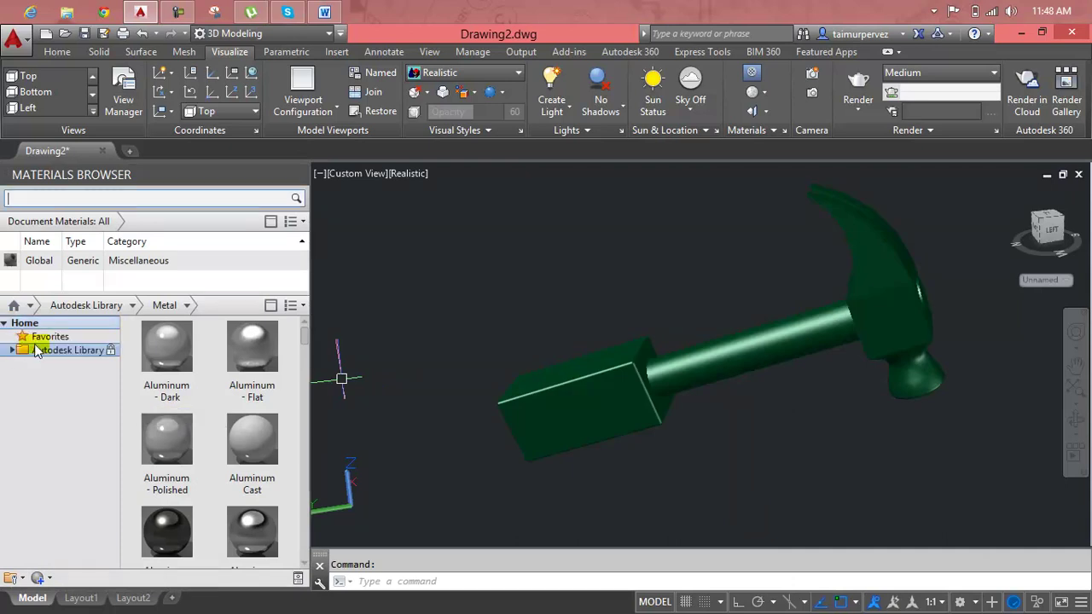
left_click(12, 350)
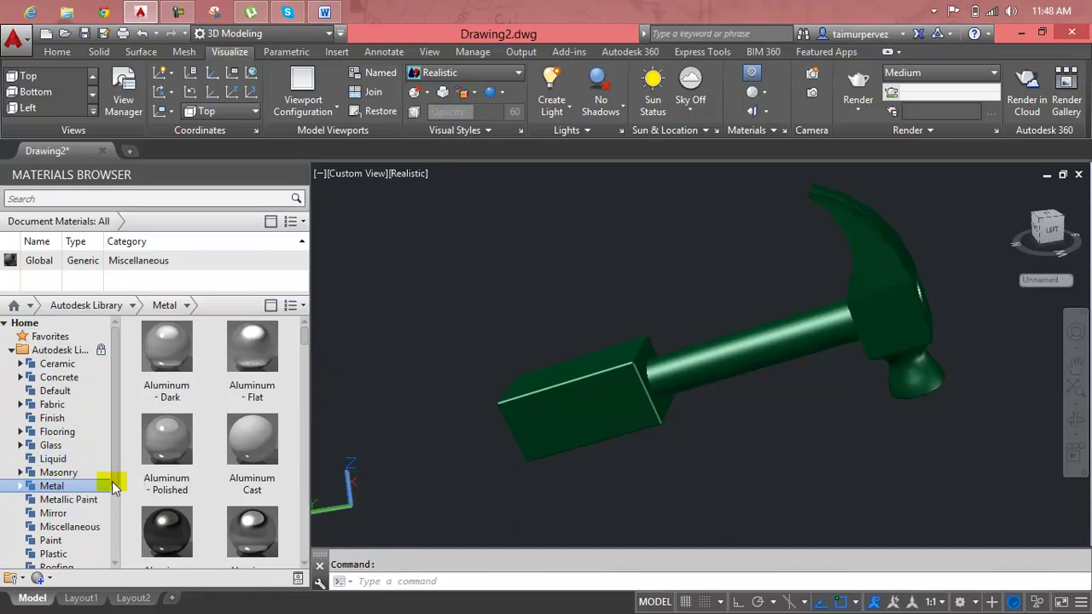
- Apply Aluminum Cast, then a dark aluminium metal material, to the hammer
mouse_move(171, 520)
left_mouse_down()
mouse_move(709, 352)
mouse_move(715, 362)
left_mouse_up()
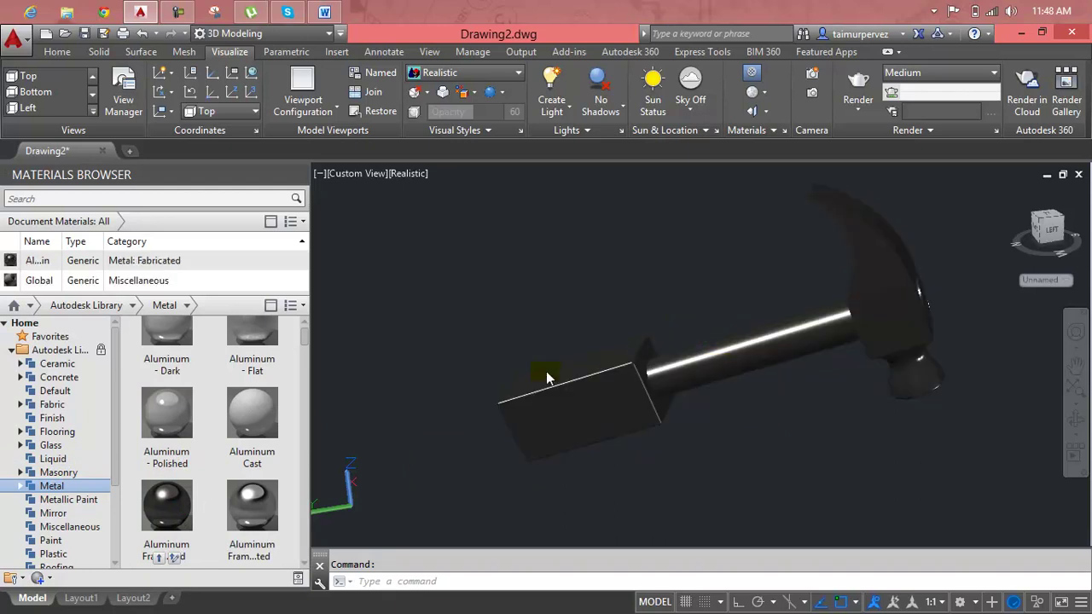
left_click_drag(251, 427, 646, 462)
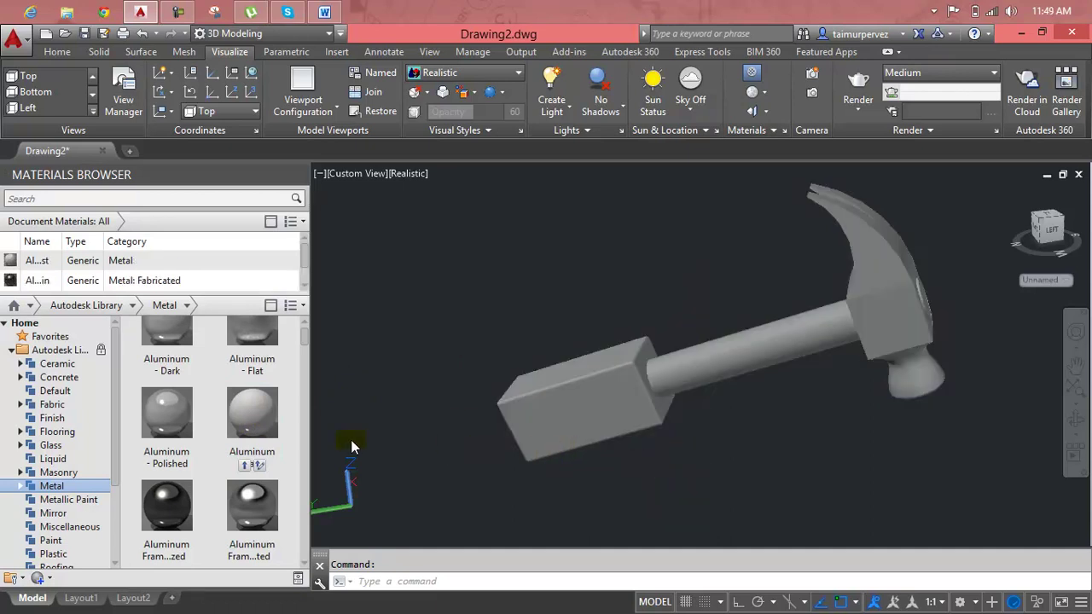
mouse_move(167, 506)
left_mouse_down()
mouse_move(905, 291)
mouse_move(943, 373)
left_mouse_up()
left_click(938, 374)
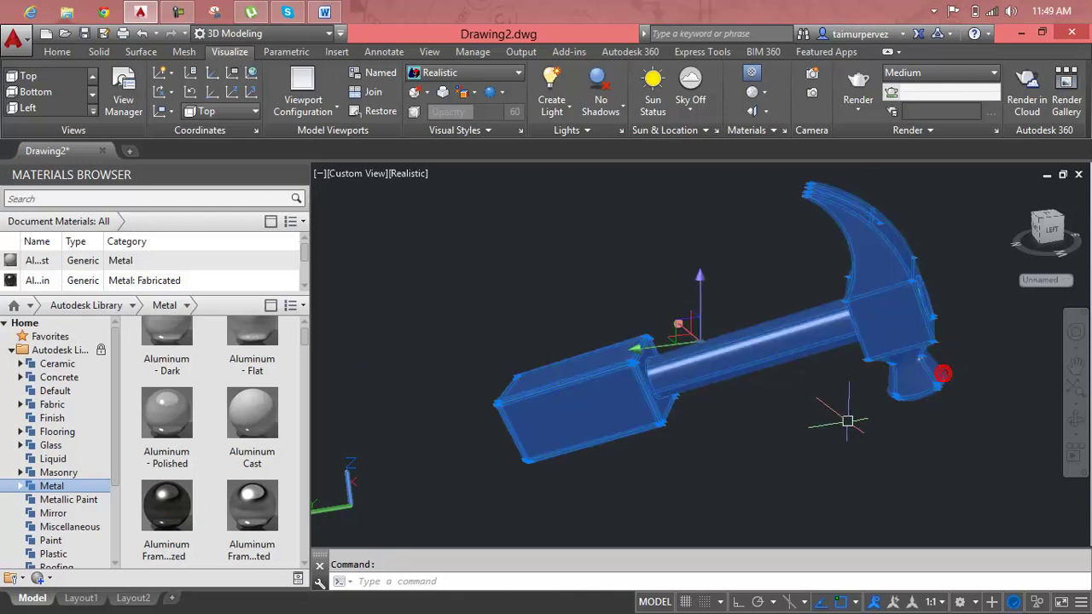
key("Escape")
middle_click_drag(767, 399, 677, 419, "shift")
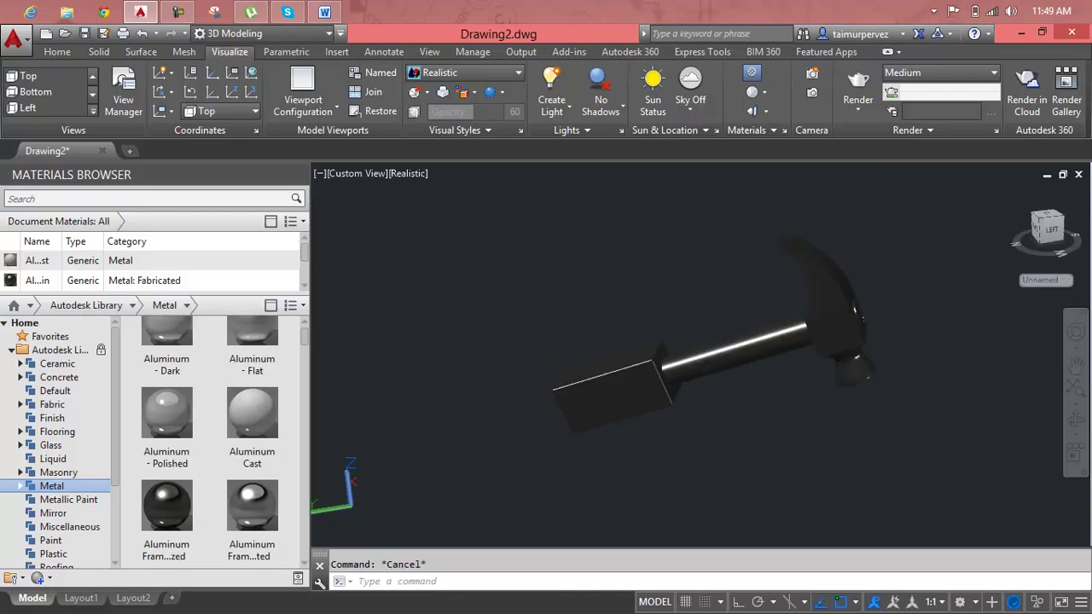